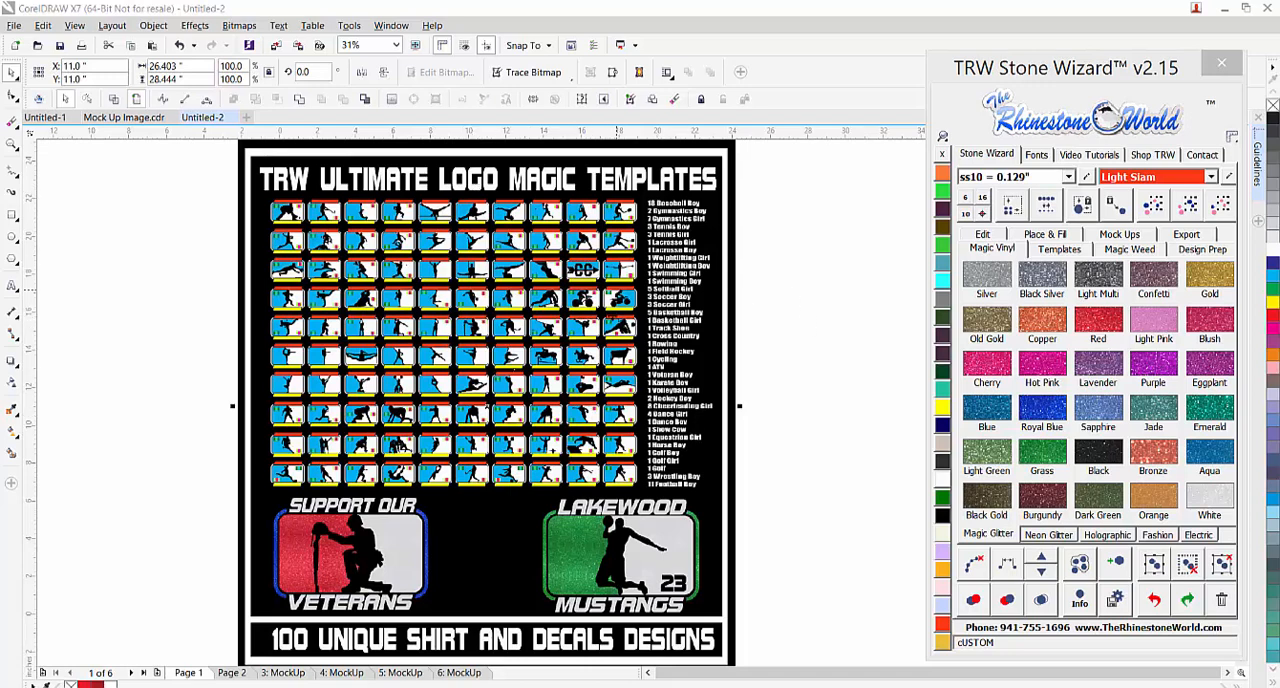
Examine the TRW Ultimate Logo Magic Templates sheet, covering its grid of sports logos and the list of design categories
left_click(775, 322)
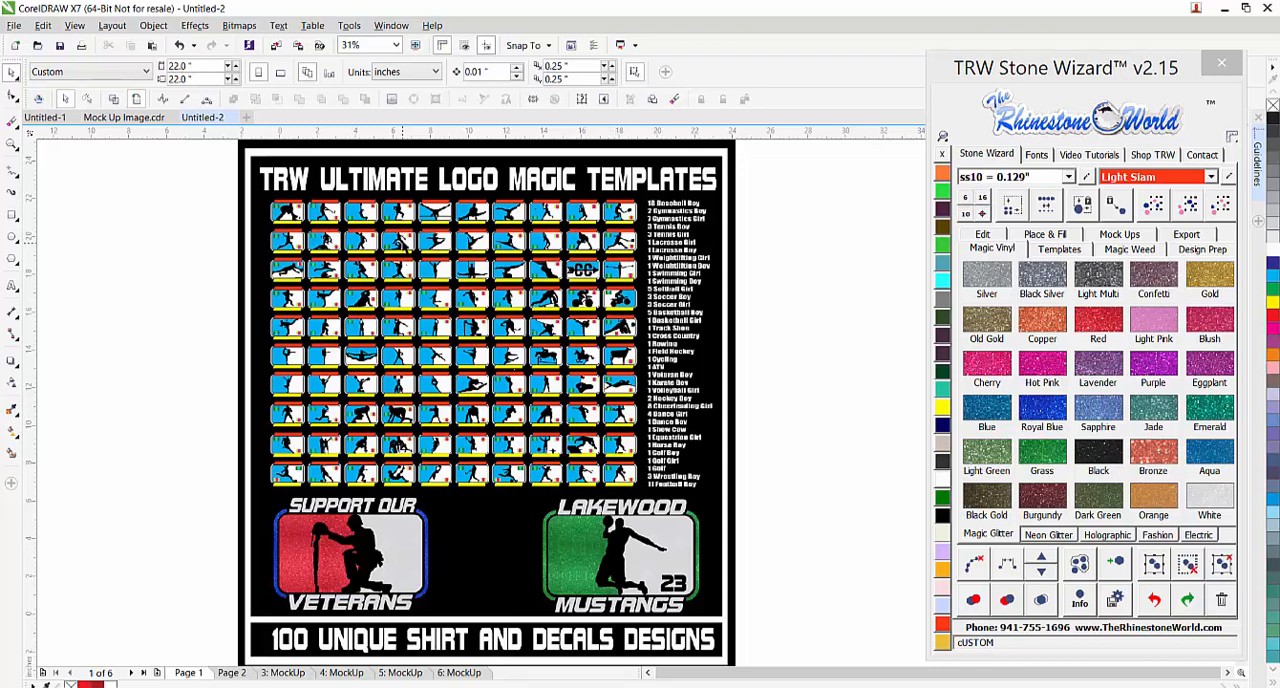
scroll(696, 208, "up", 4)
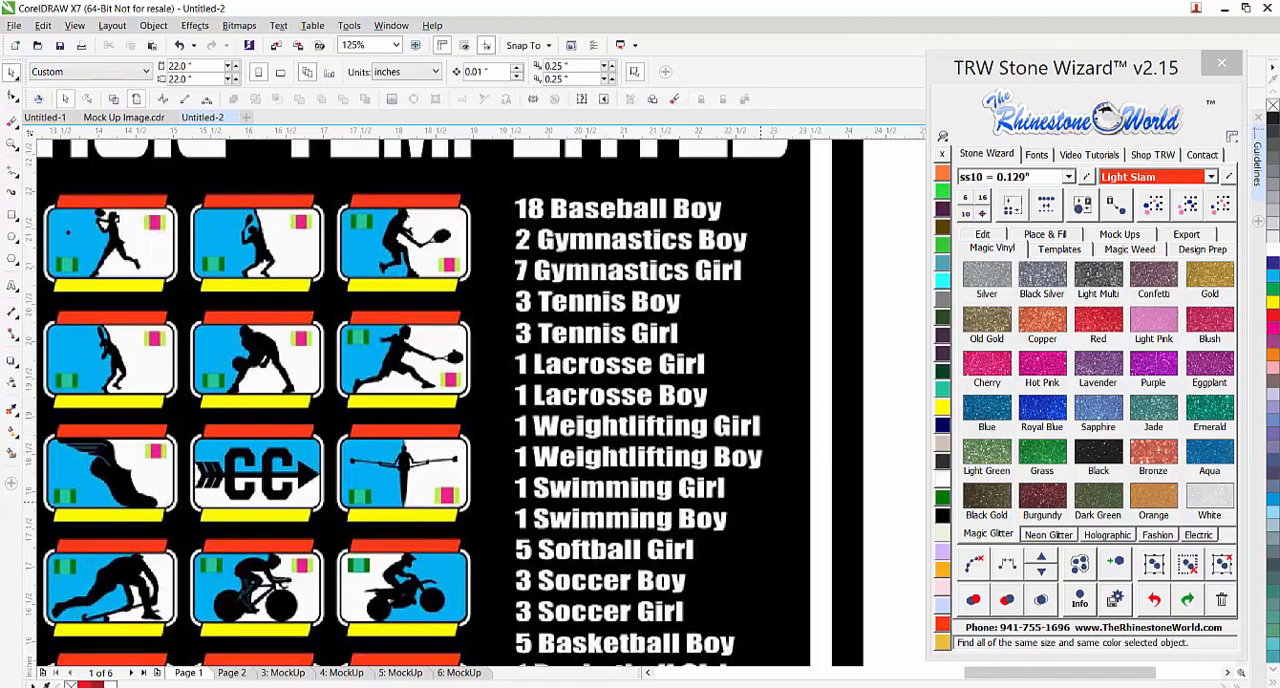
scroll(710, 494, "down", 2)
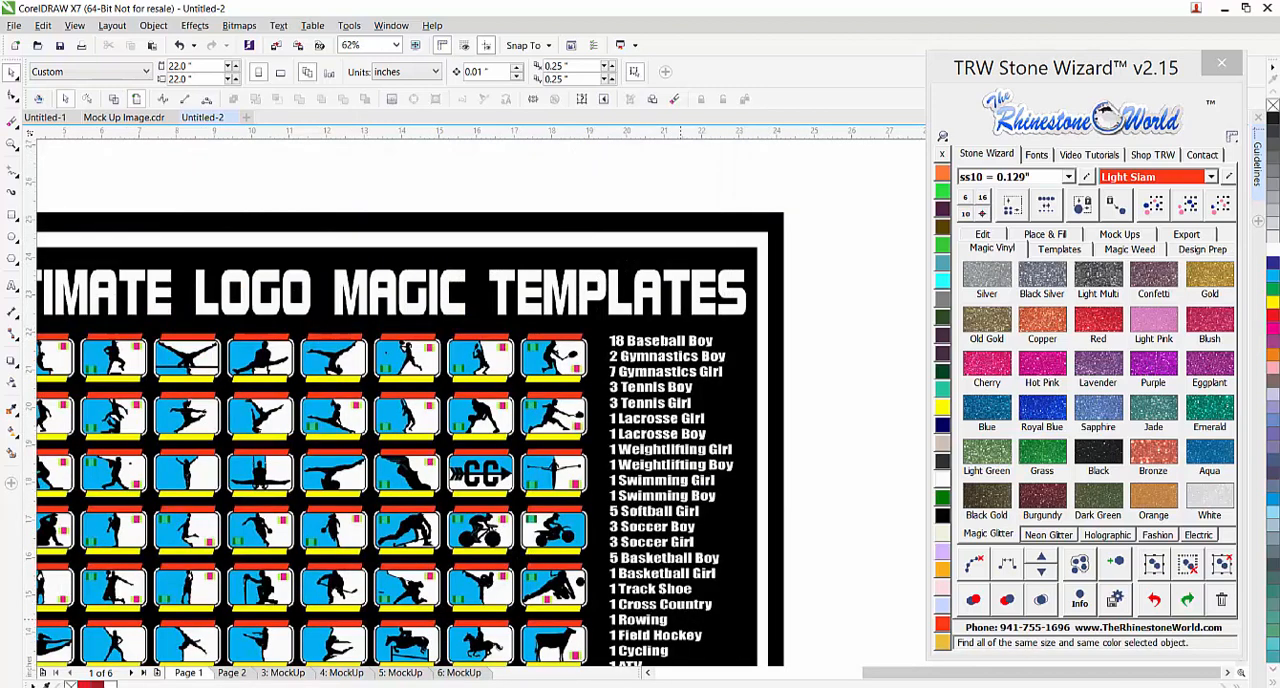
scroll(697, 494, "down", 3)
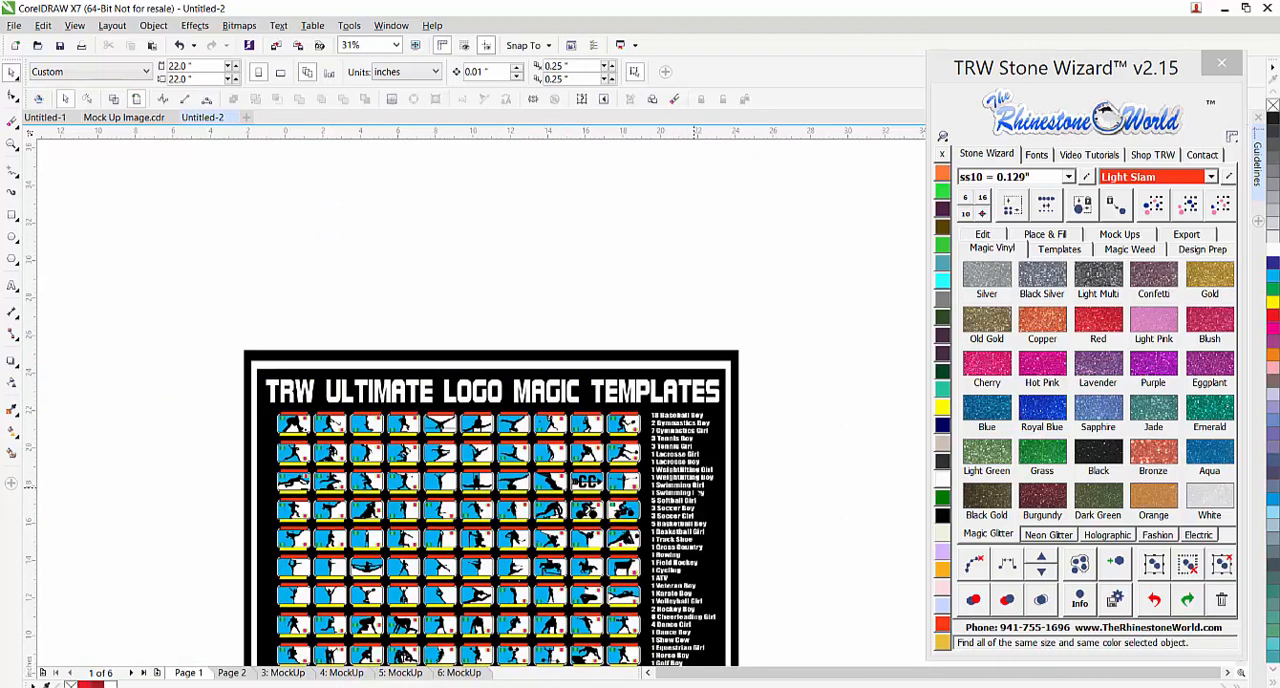
scroll(695, 560, "up", 3)
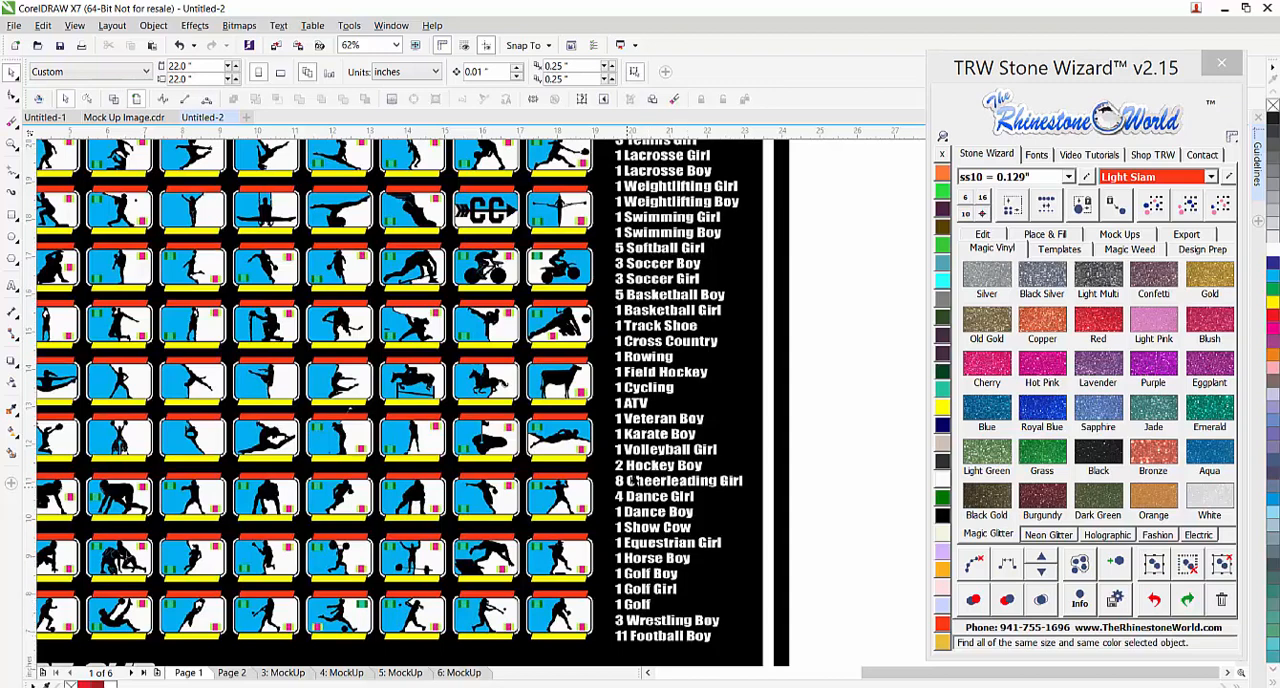
scroll(636, 481, "down", 1)
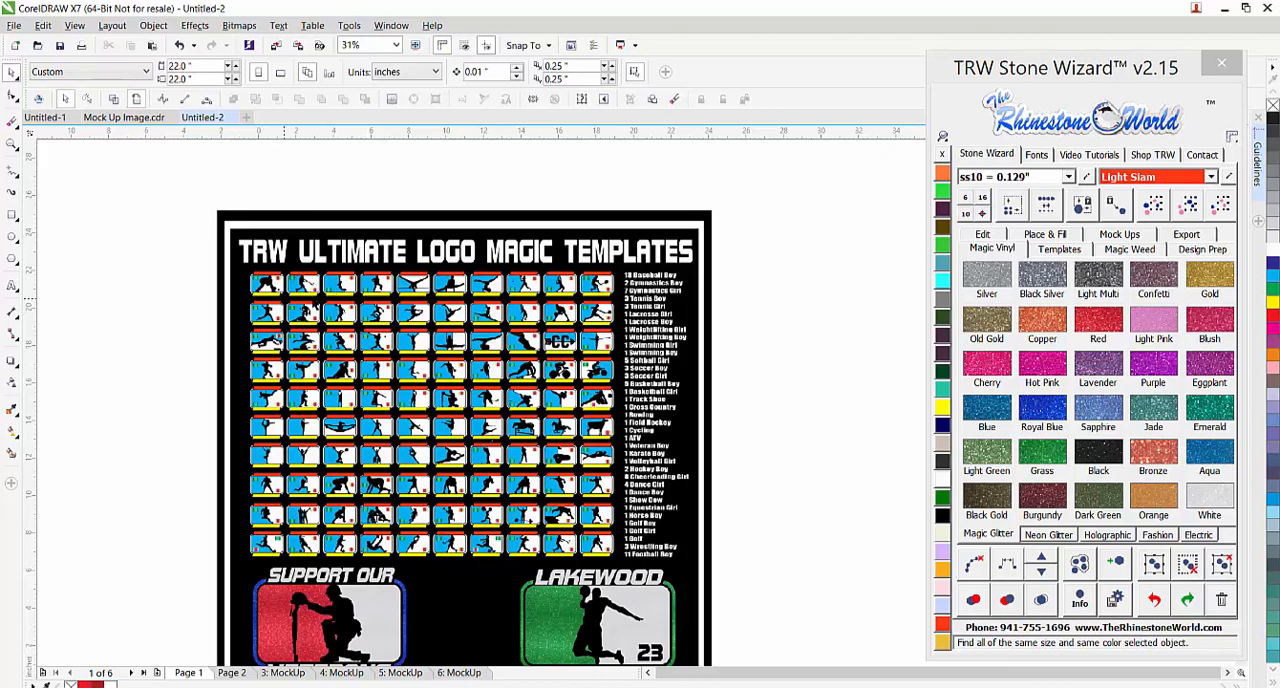
scroll(343, 302, "up", 1)
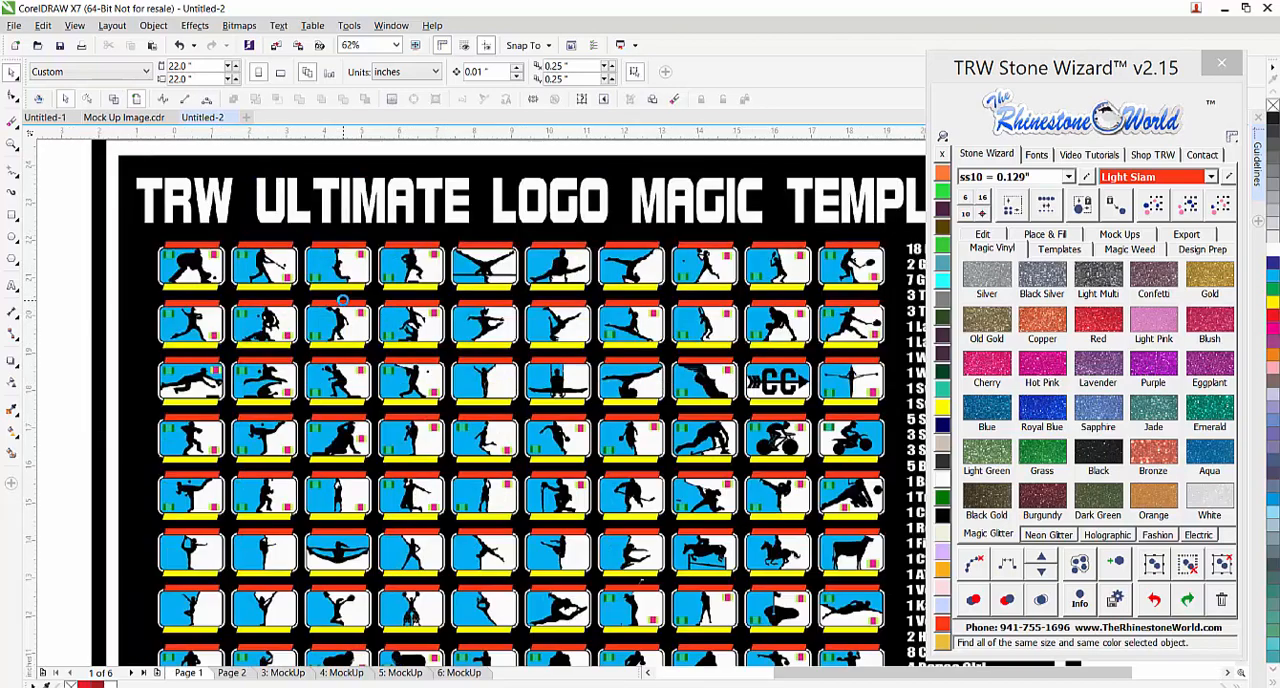
scroll(583, 372, "up", 1)
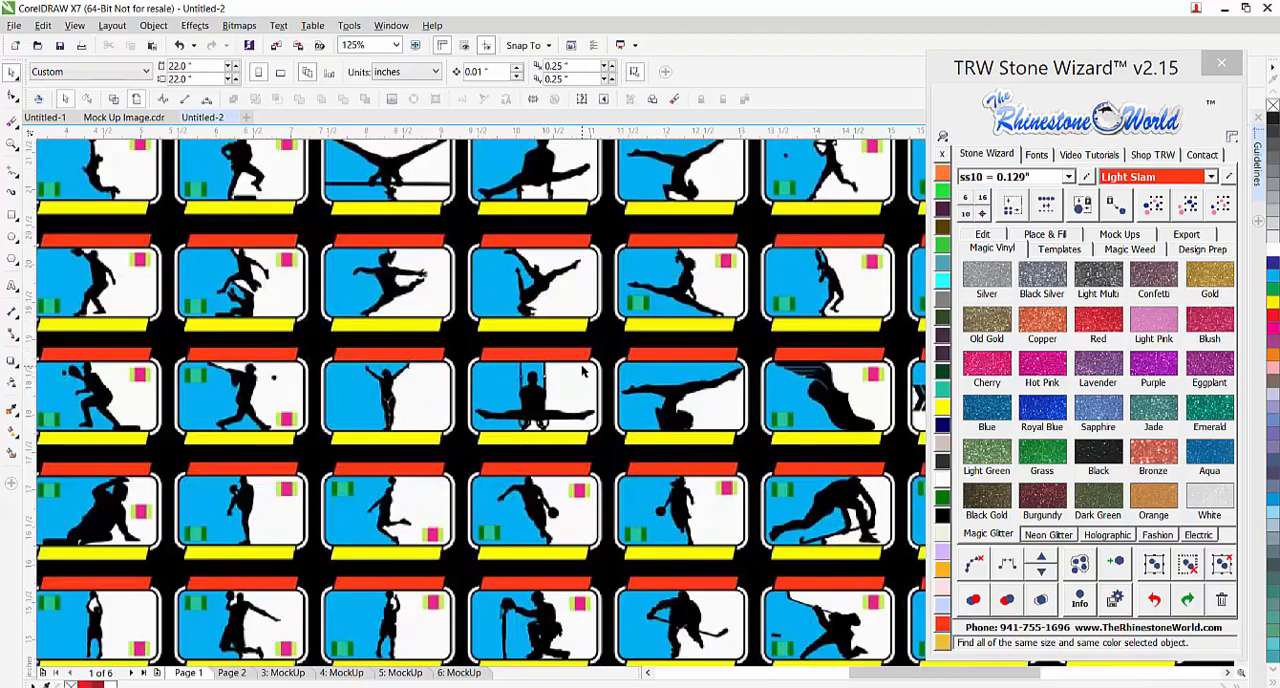
scroll(583, 372, "down", 1)
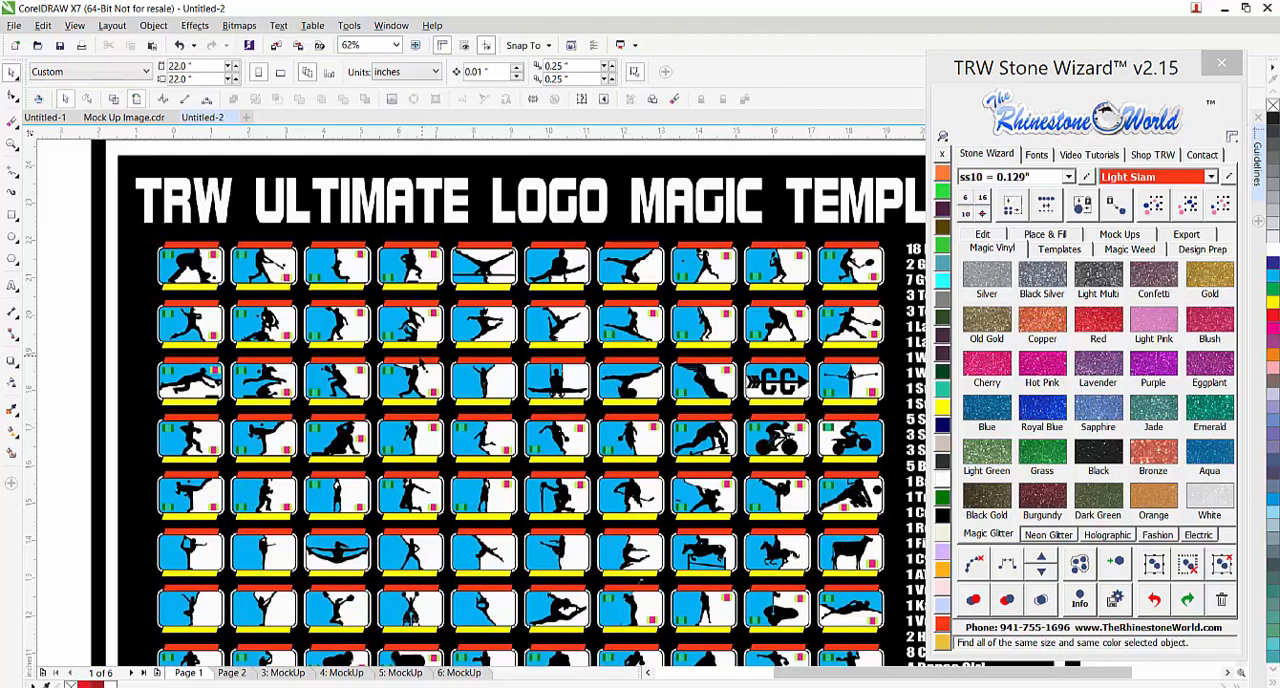
scroll(420, 253, "up", 1)
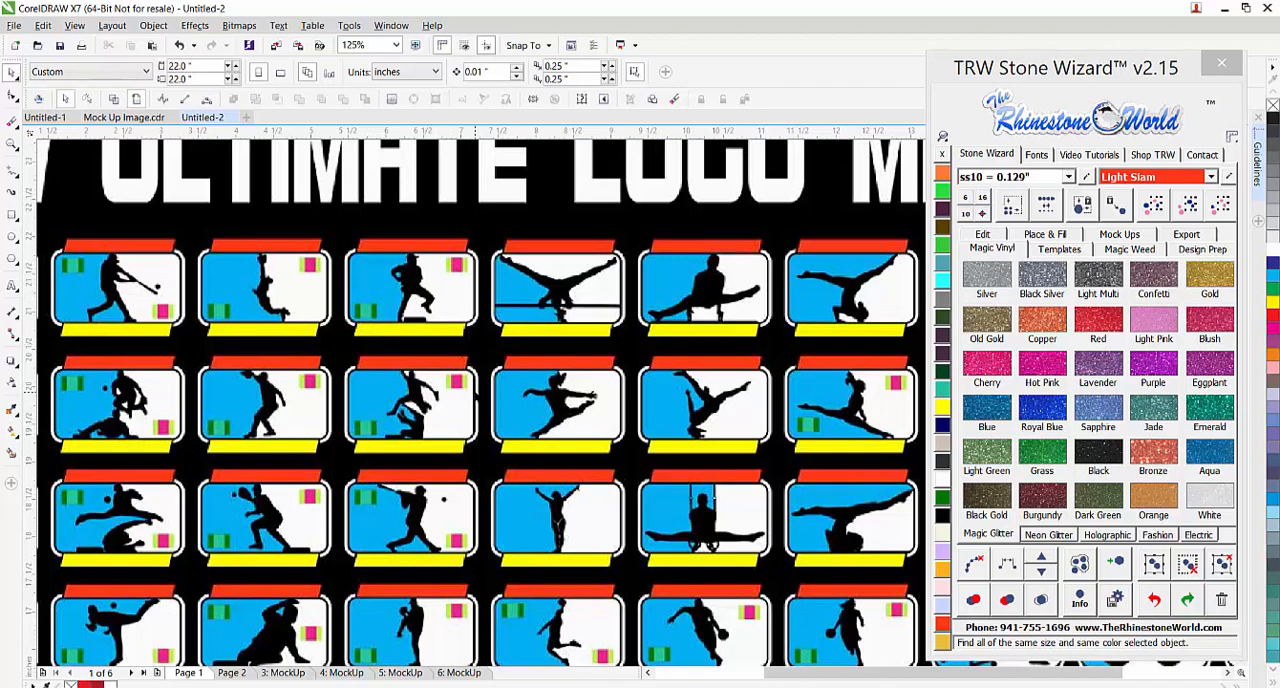
key("F3")
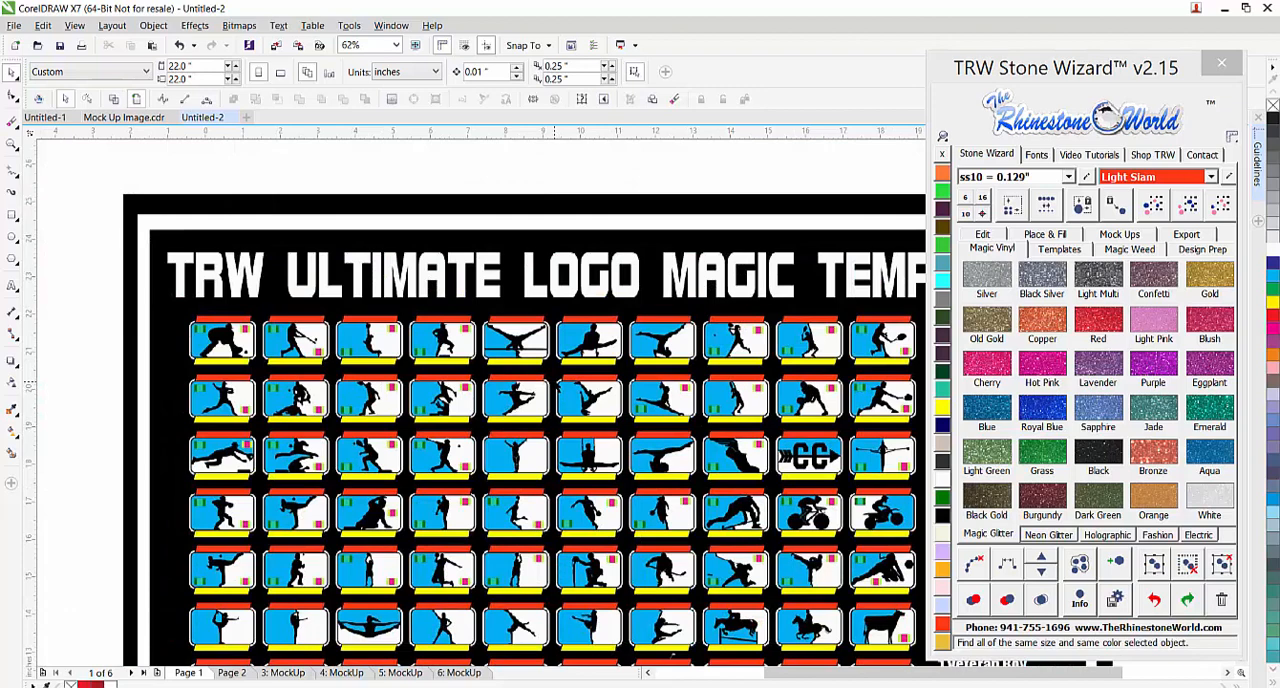
scroll(557, 384, "down", 1)
scroll(681, 521, "up", 1)
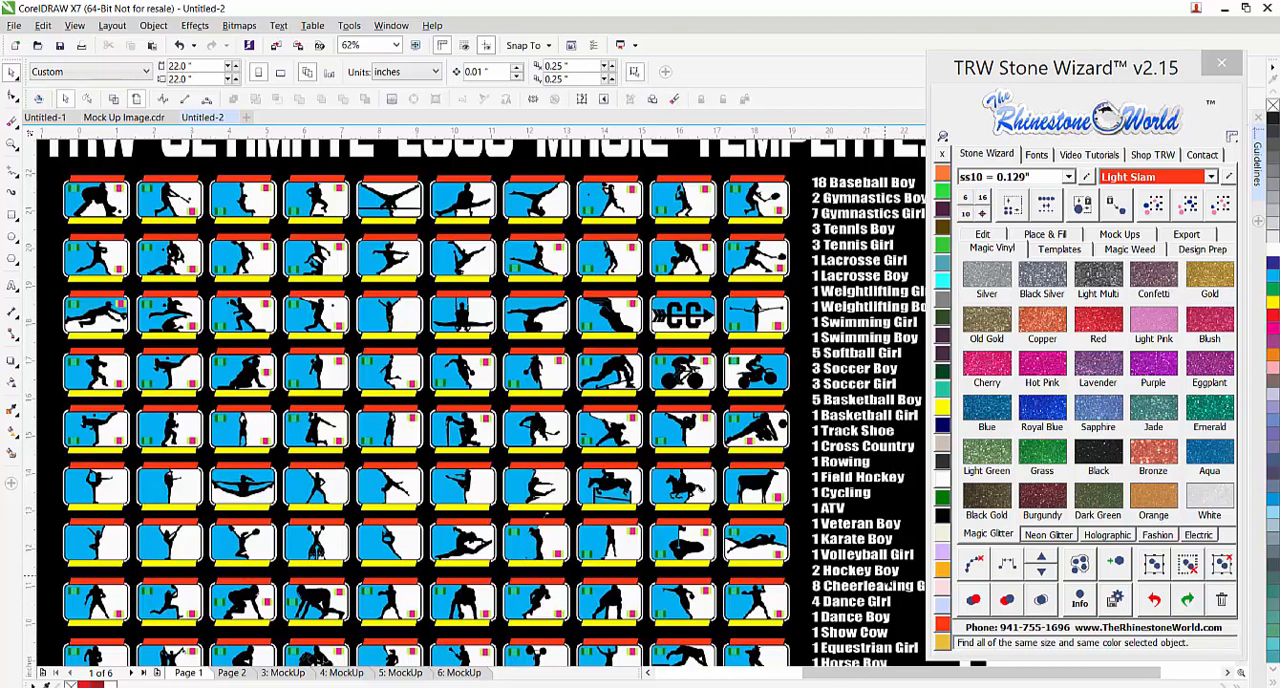
scroll(495, 480, "down", 1)
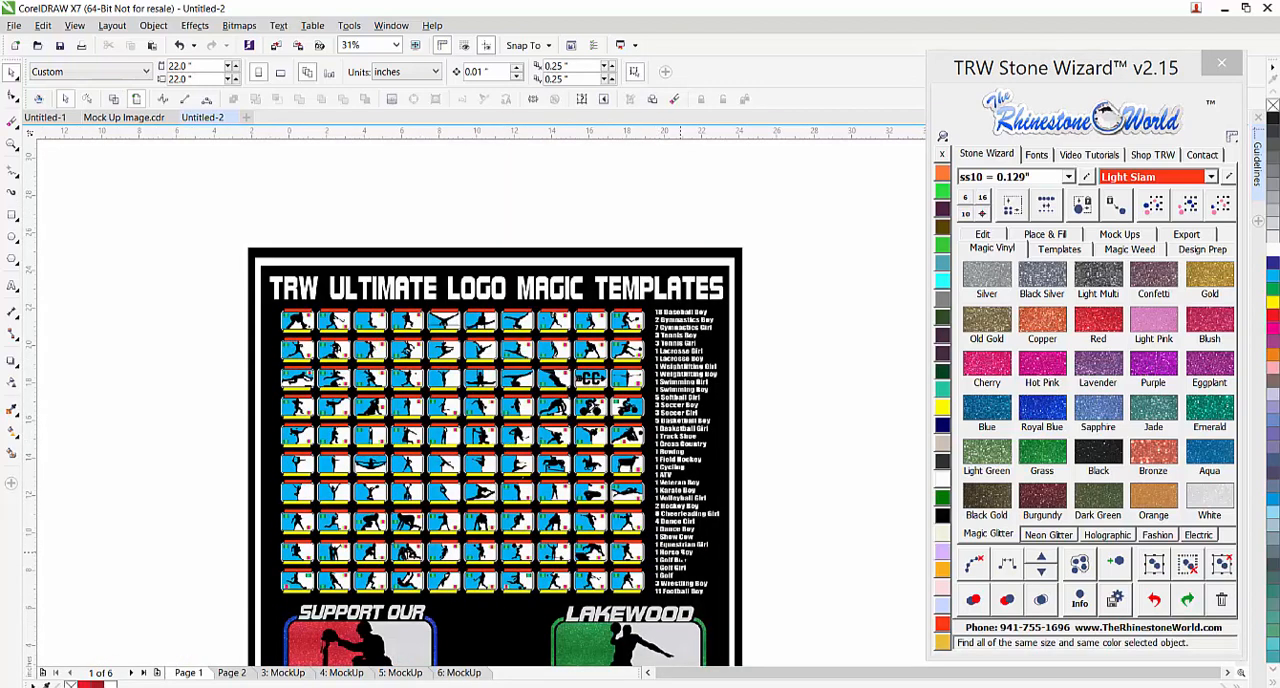
scroll(680, 550, "up", 1)
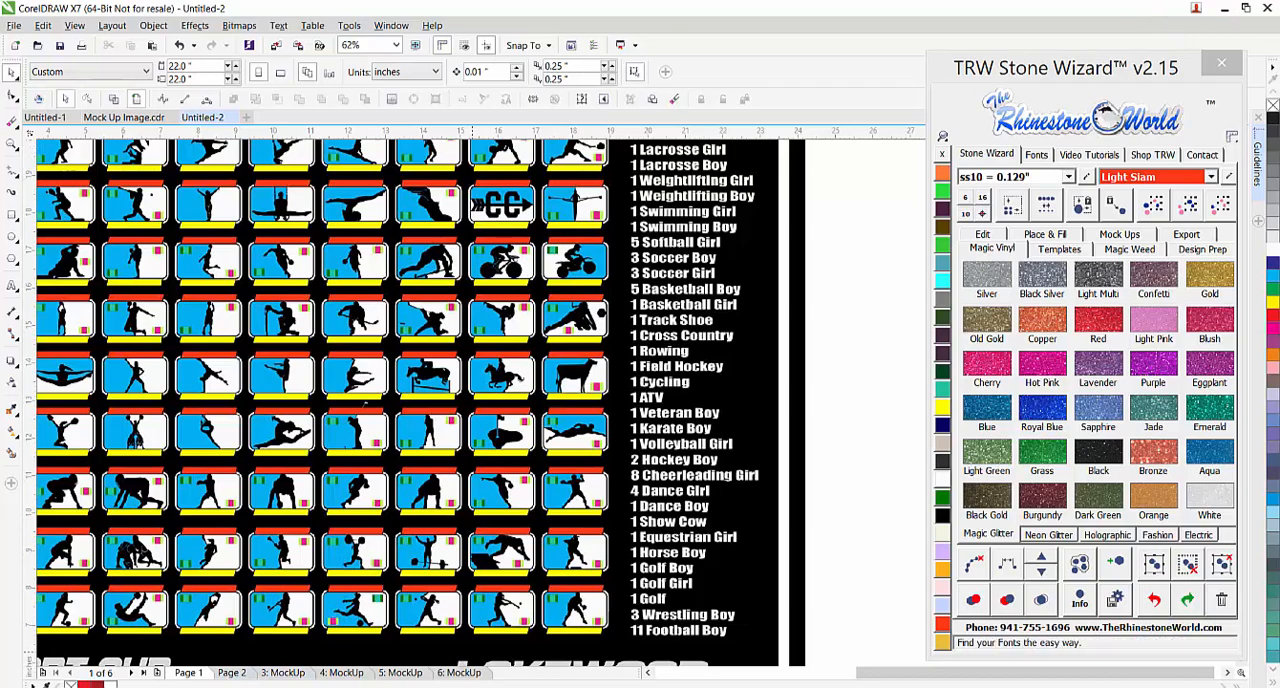
Switch to the MLB Designs 4.cdr window, maximize it and move the TRW Stone Wizard window clear of the designs
mouse_move(189, 684)
left_click(265, 612)
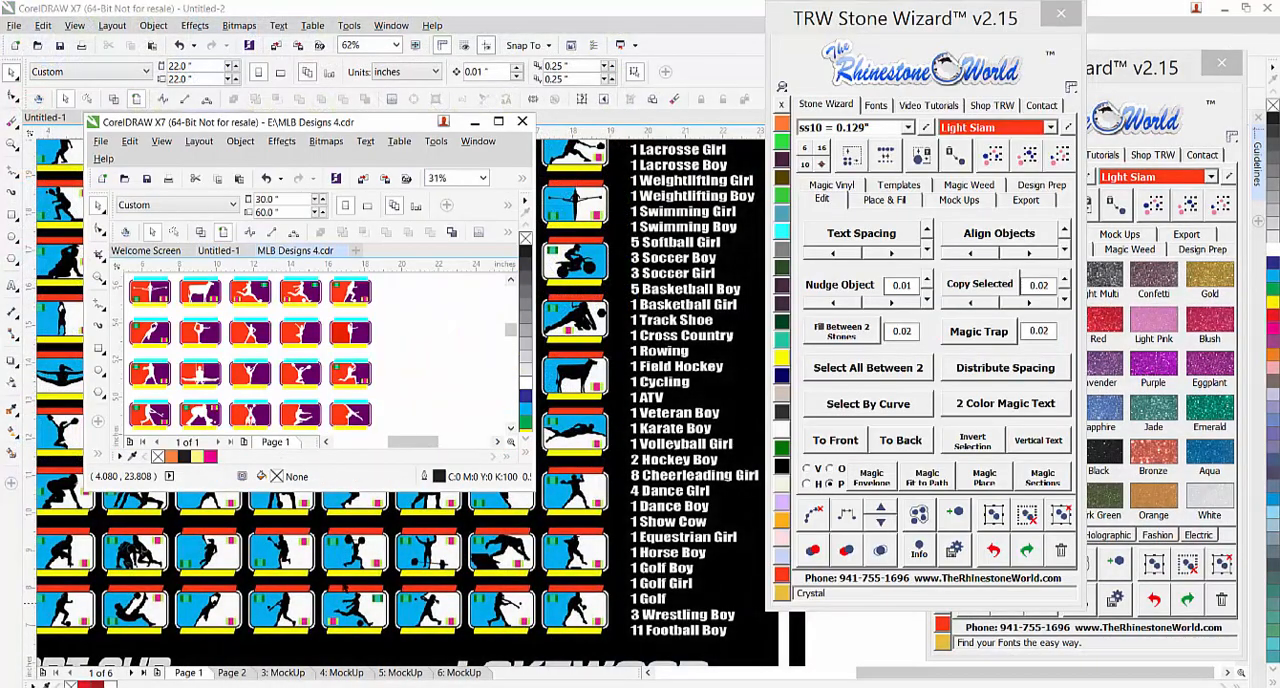
left_click(499, 122)
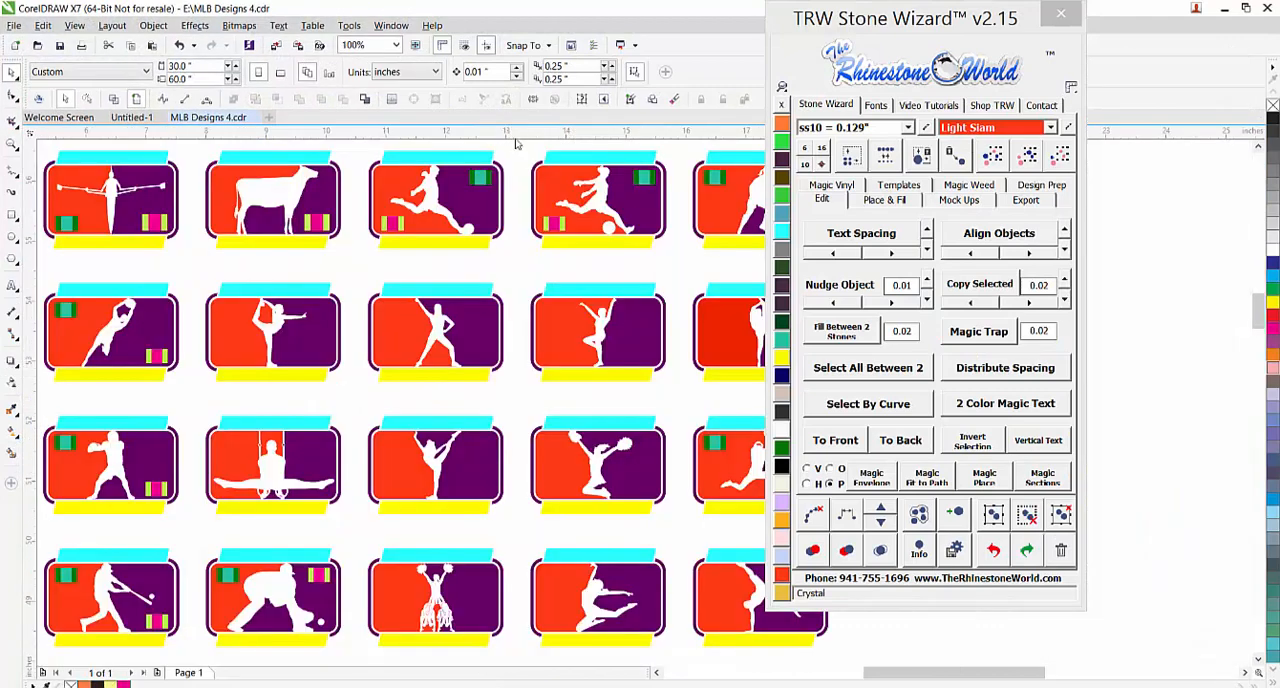
left_click_drag(897, 30, 1077, 72)
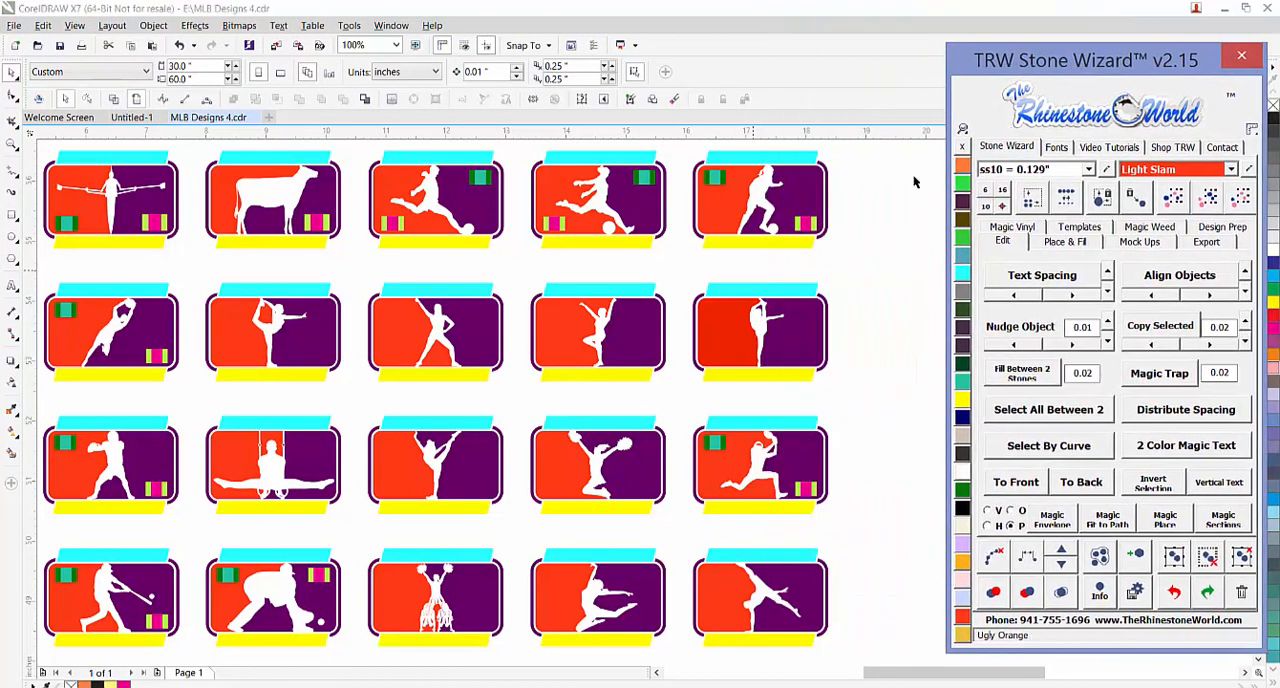
left_click(909, 192)
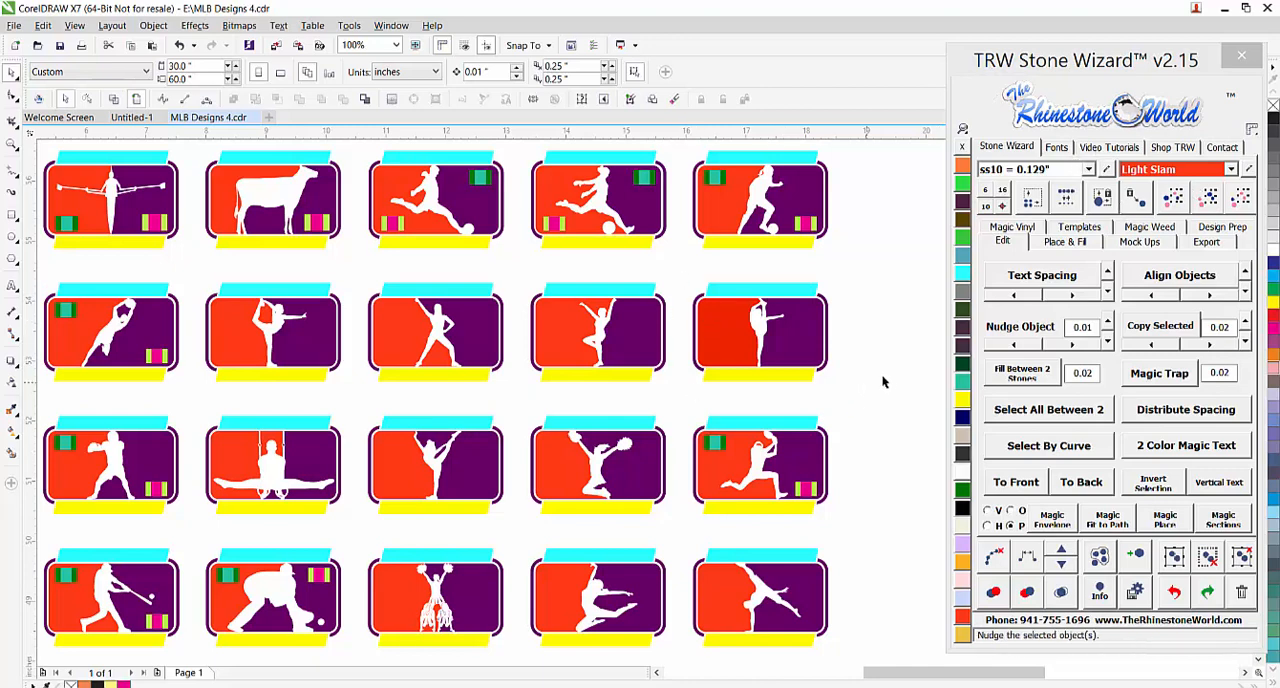
Look over the full page of logo templates in MLB Designs 4.cdr, from the bottom rows up to the sample text
scroll(843, 391, "down", 2)
scroll(729, 278, "down", 2)
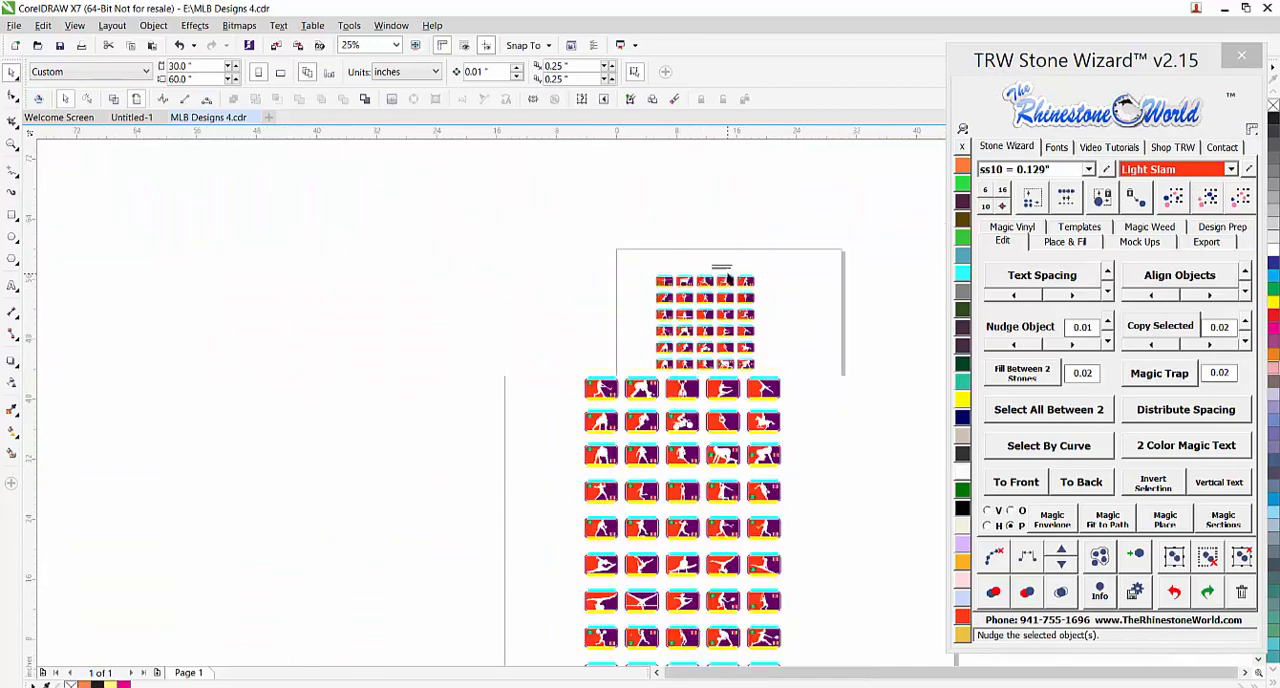
scroll(742, 515, "down", 3)
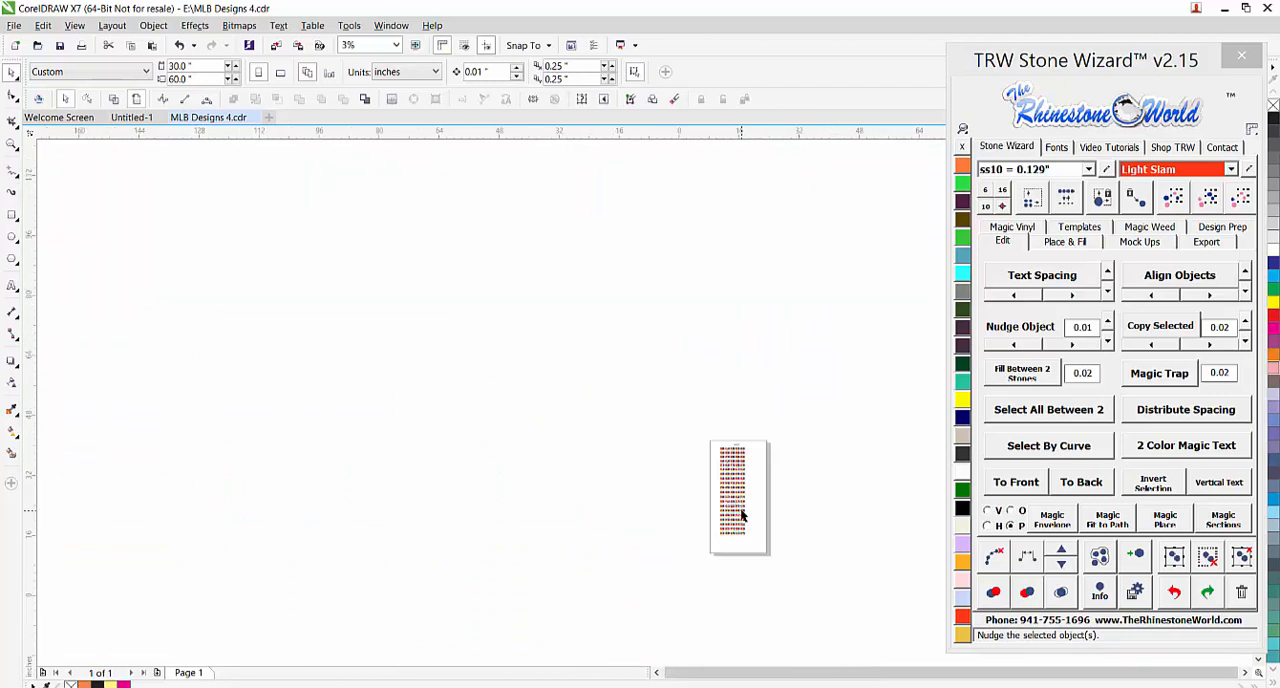
scroll(742, 515, "up", 3)
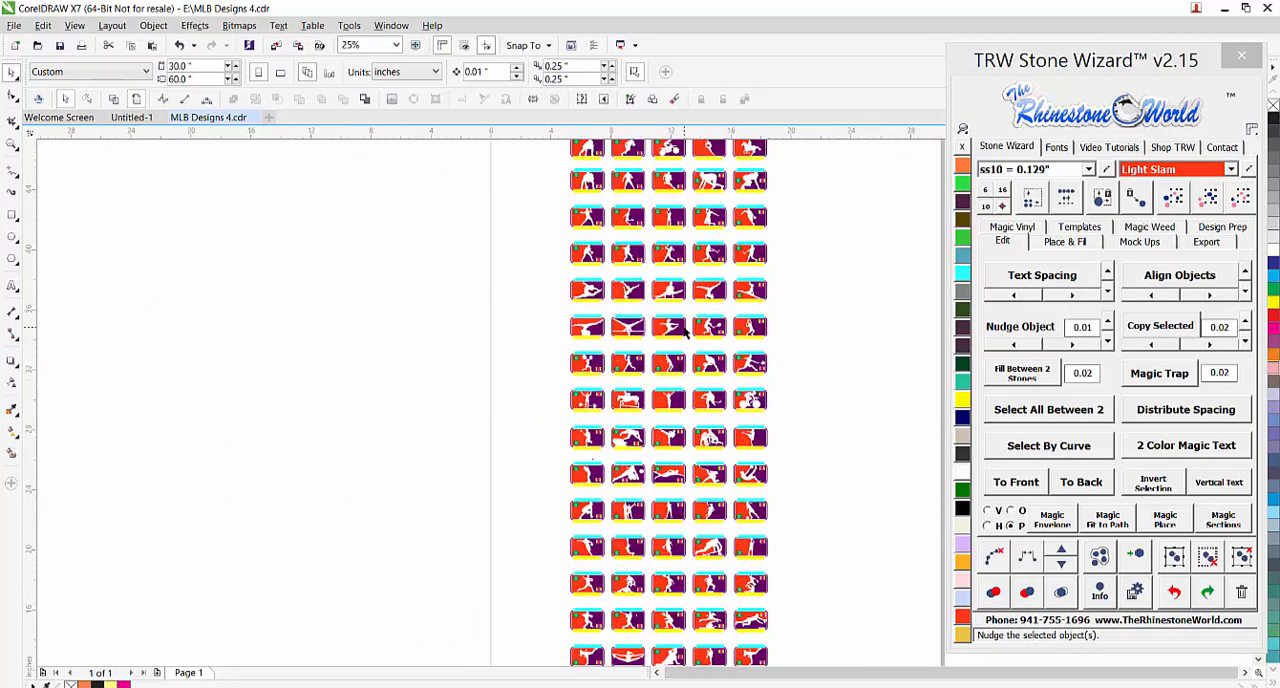
scroll(710, 287, "down", 1)
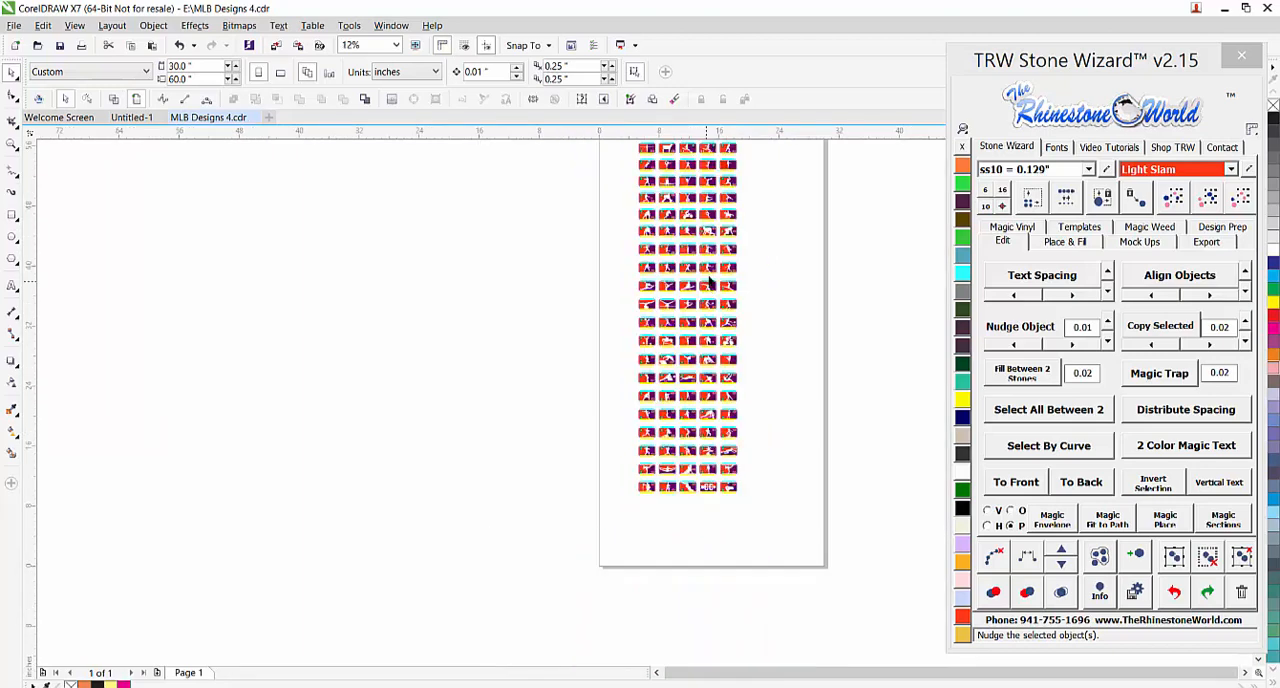
scroll(712, 418, "up", 1)
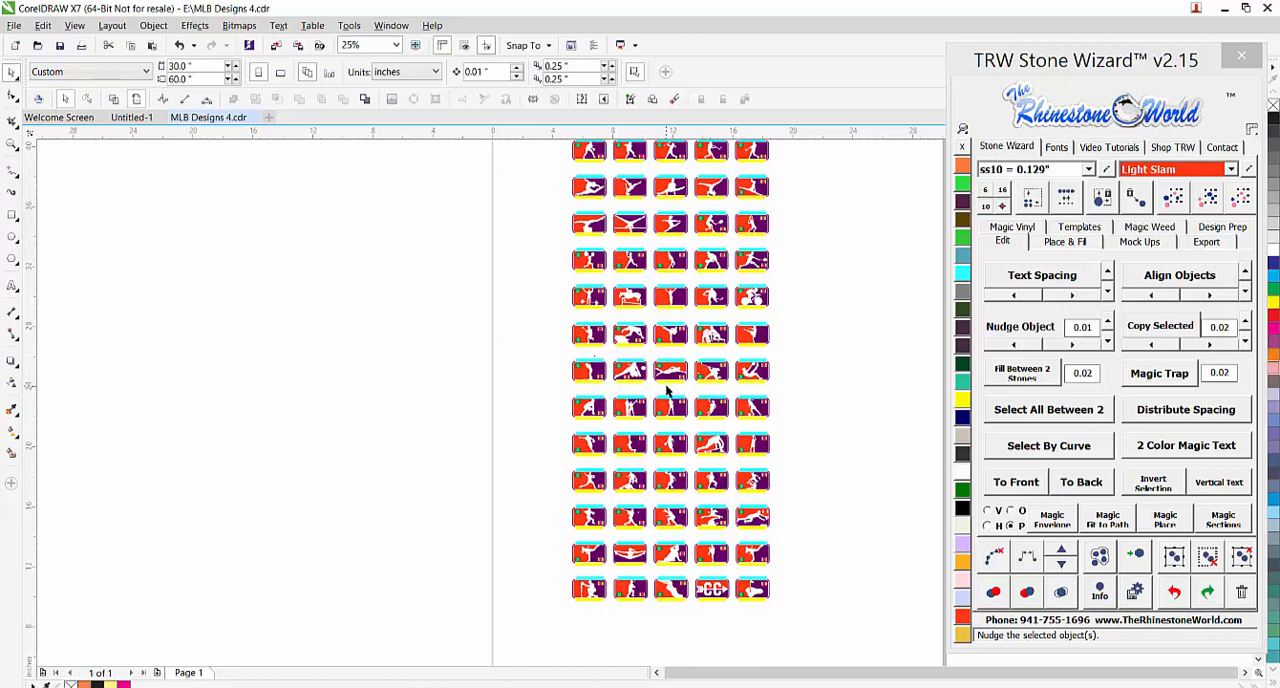
left_click(700, 401)
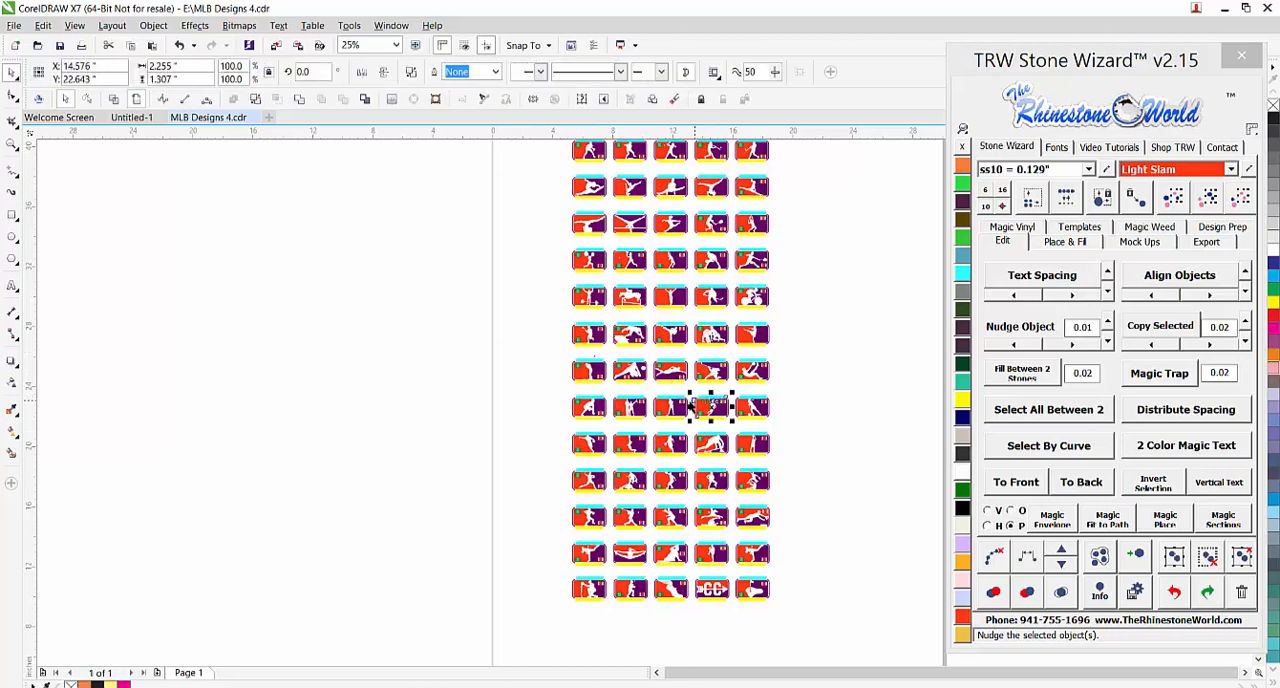
scroll(698, 401, "down", 1)
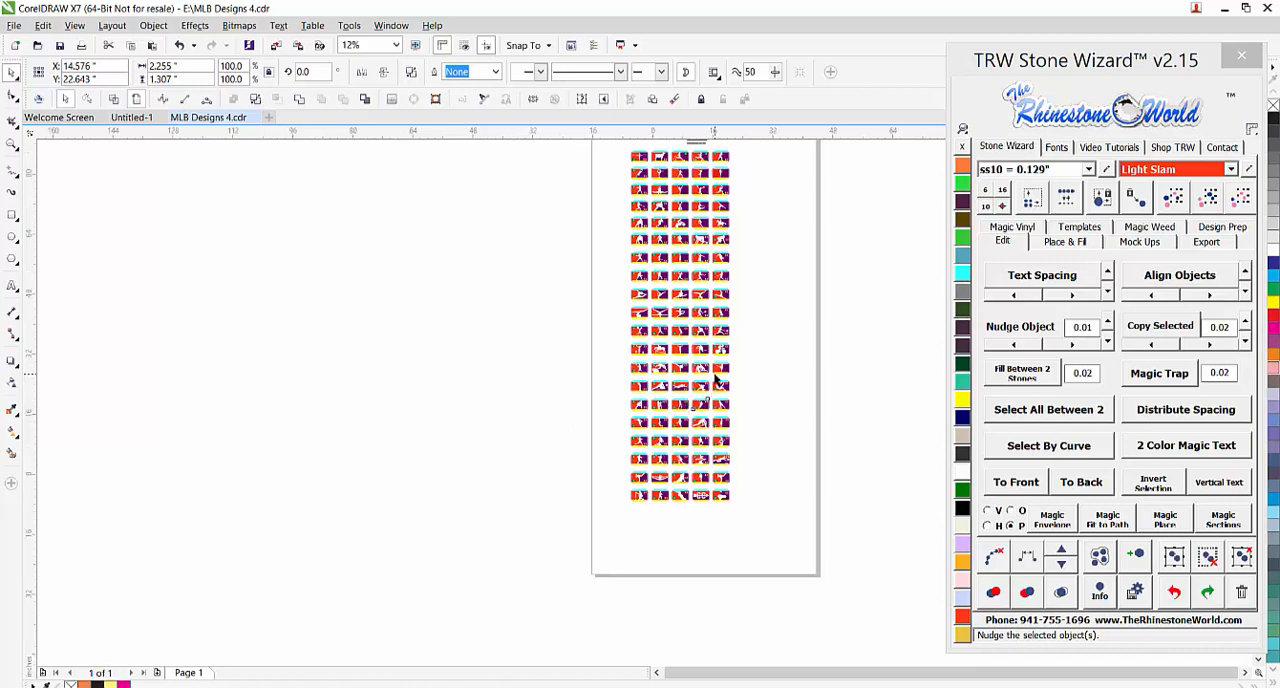
scroll(728, 300, "down", 1)
scroll(728, 292, "up", 1)
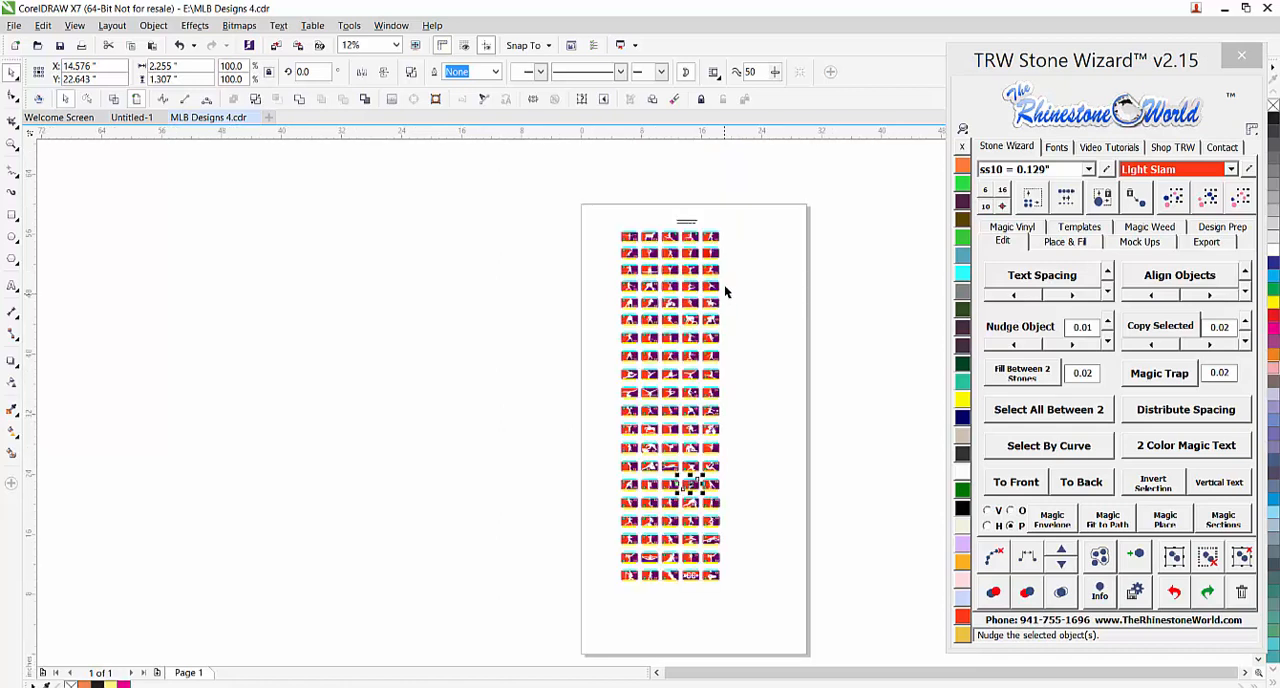
left_click(752, 390)
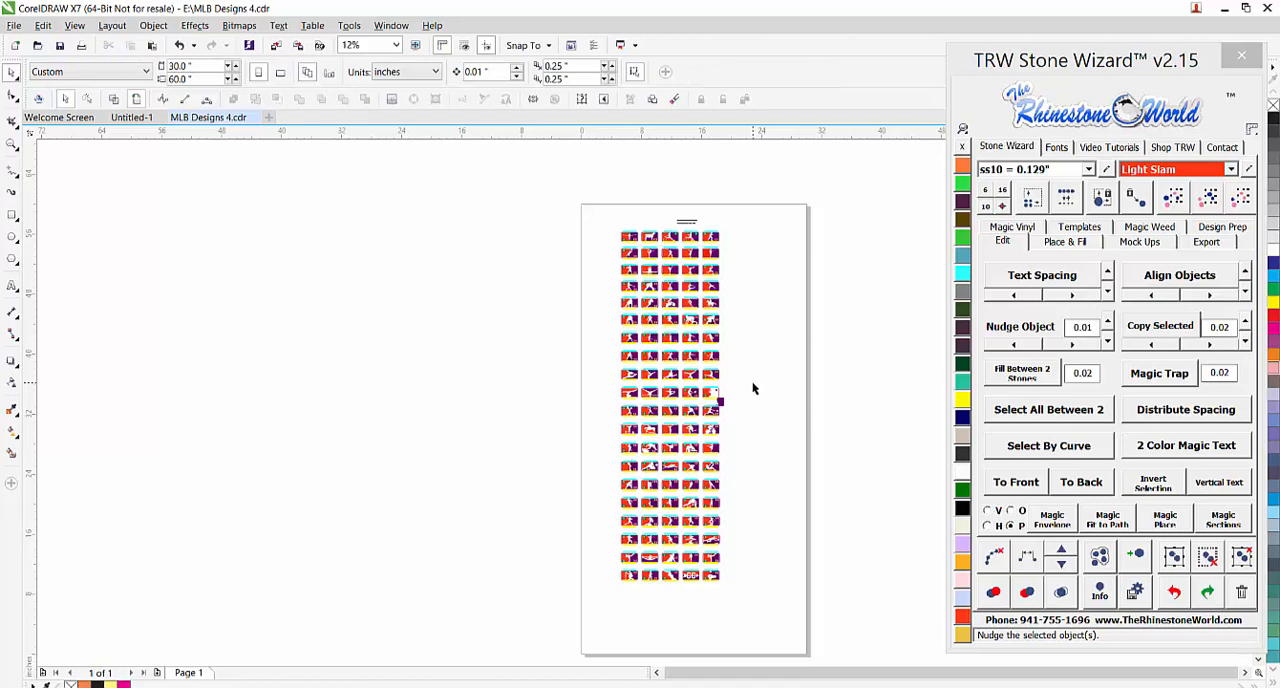
scroll(708, 480, "up", 1)
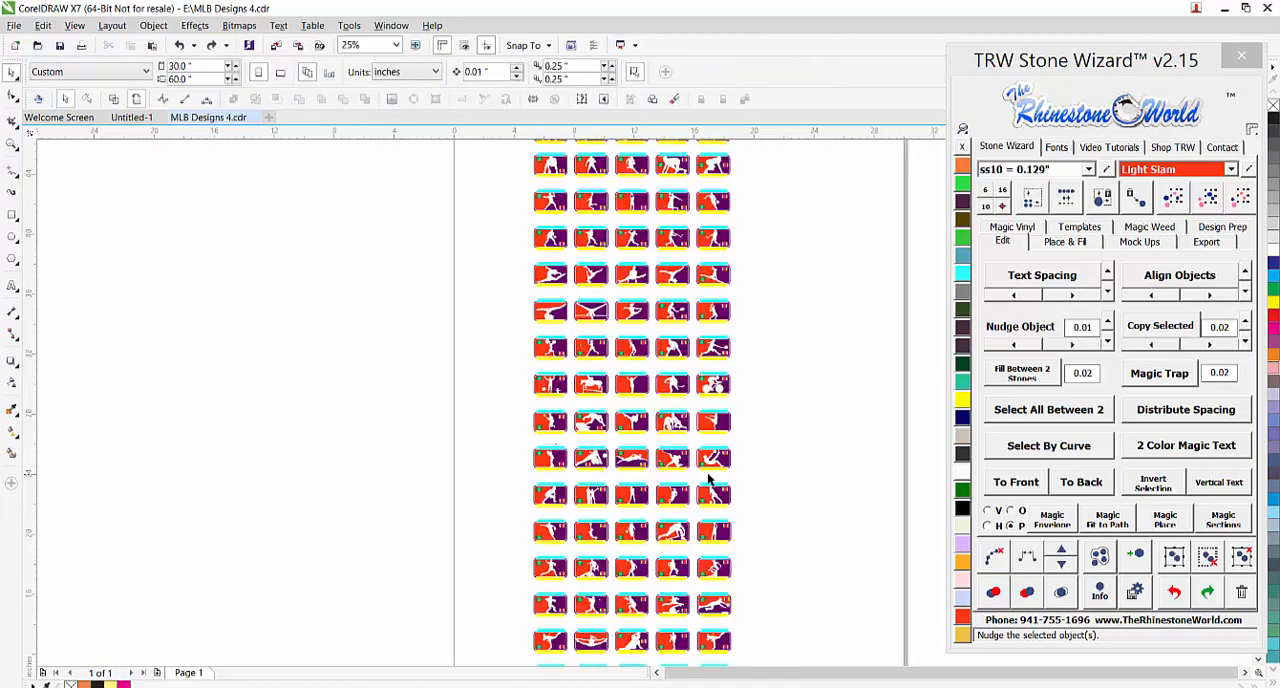
scroll(736, 313, "down", 2)
scroll(723, 343, "up", 4)
scroll(575, 392, "down", 1)
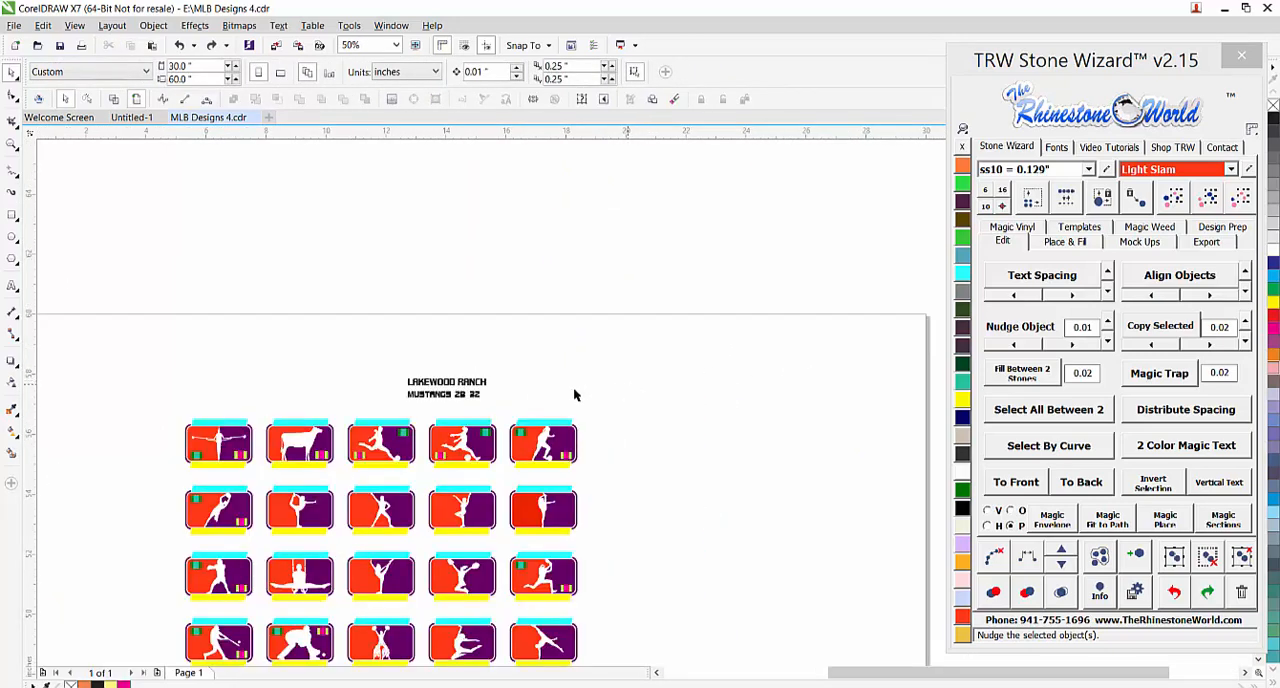
Spread the sample texts MUSTANGS, 2B and 32 apart below LAKEWOOD RANCH, above the soccer designs
scroll(426, 391, "up", 1)
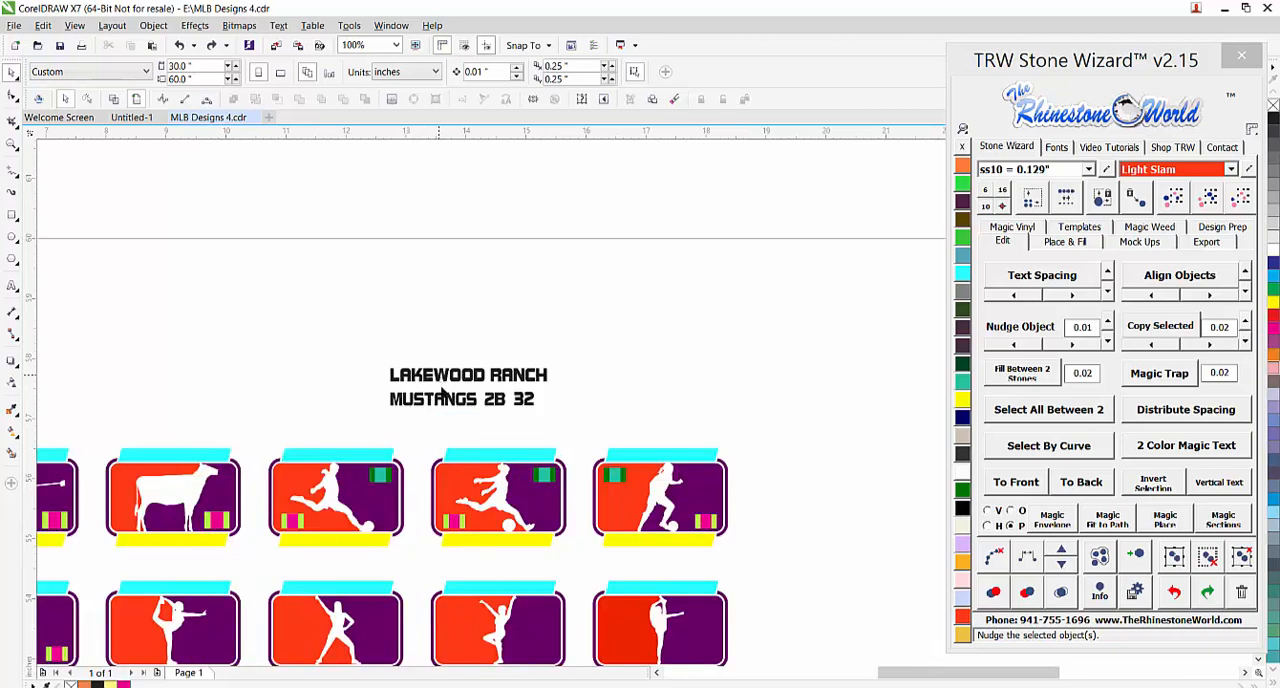
left_click_drag(448, 400, 539, 426)
scroll(544, 498, "up", 1)
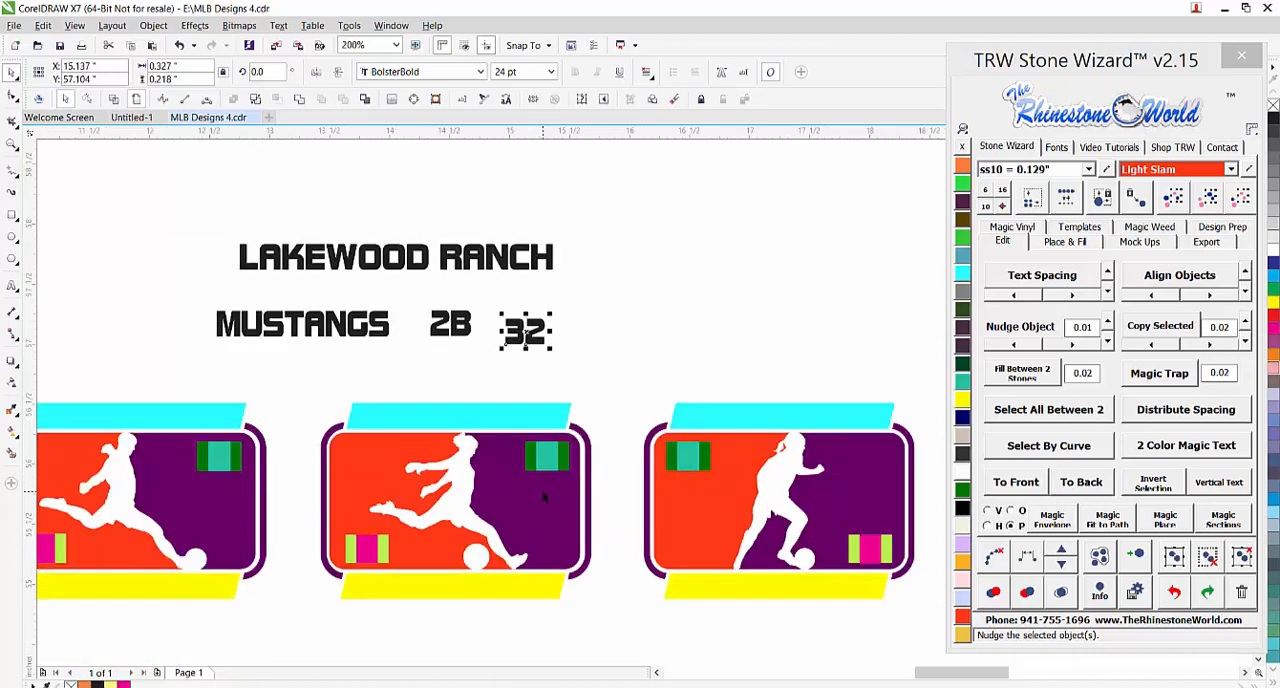
scroll(538, 496, "up", 1)
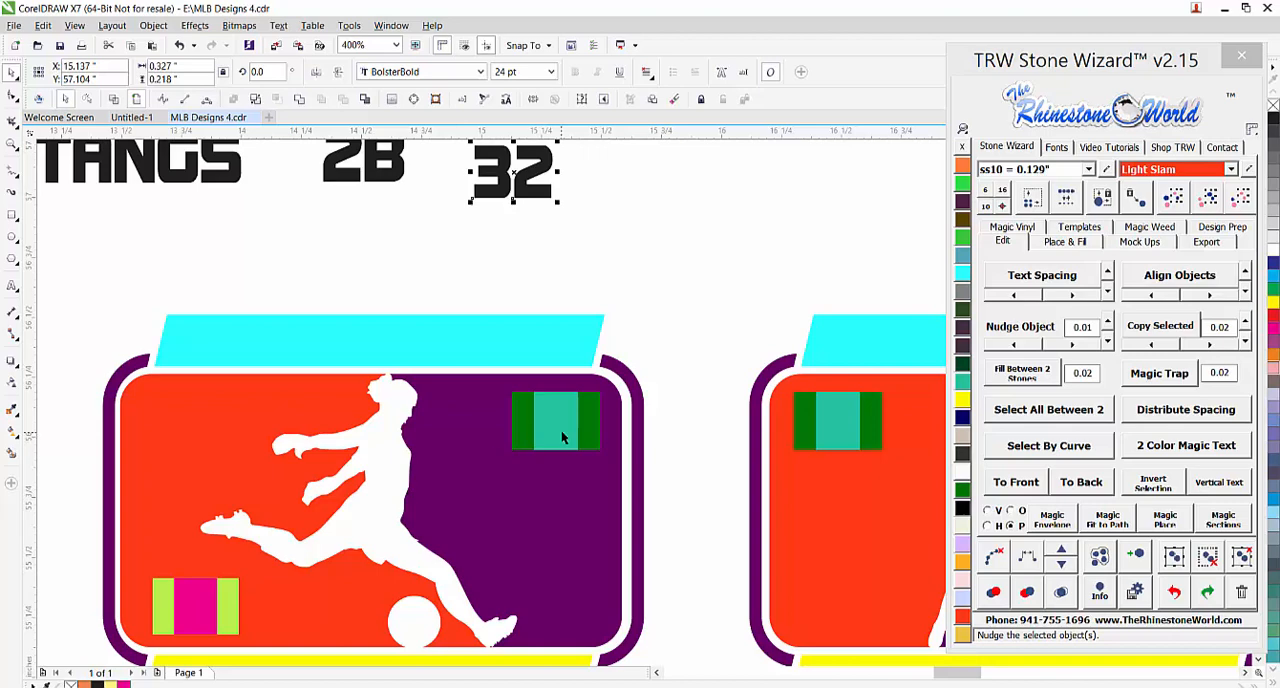
left_click(650, 362)
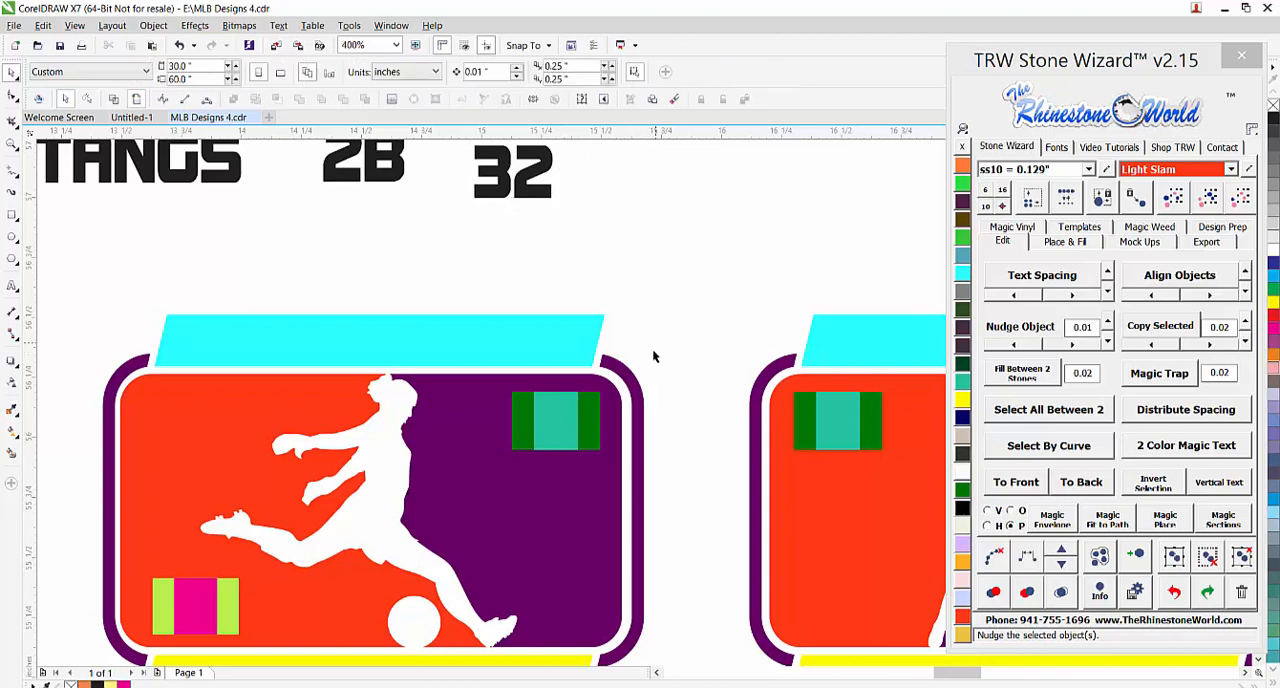
Place copies of the soccer design's teal and dark green placeholder rectangles side by side above the design
left_click_drag(540, 433, 563, 296)
left_click(670, 340)
left_click(640, 345)
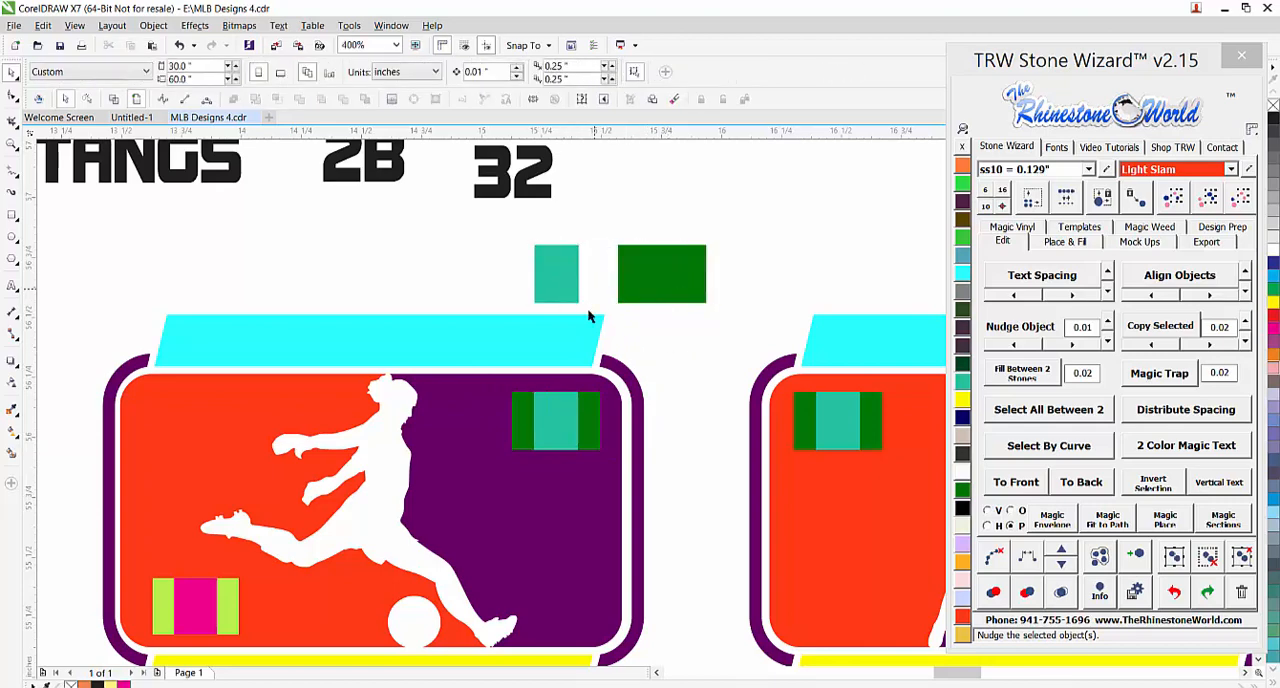
scroll(565, 303, "down", 5)
scroll(570, 318, "up", 5)
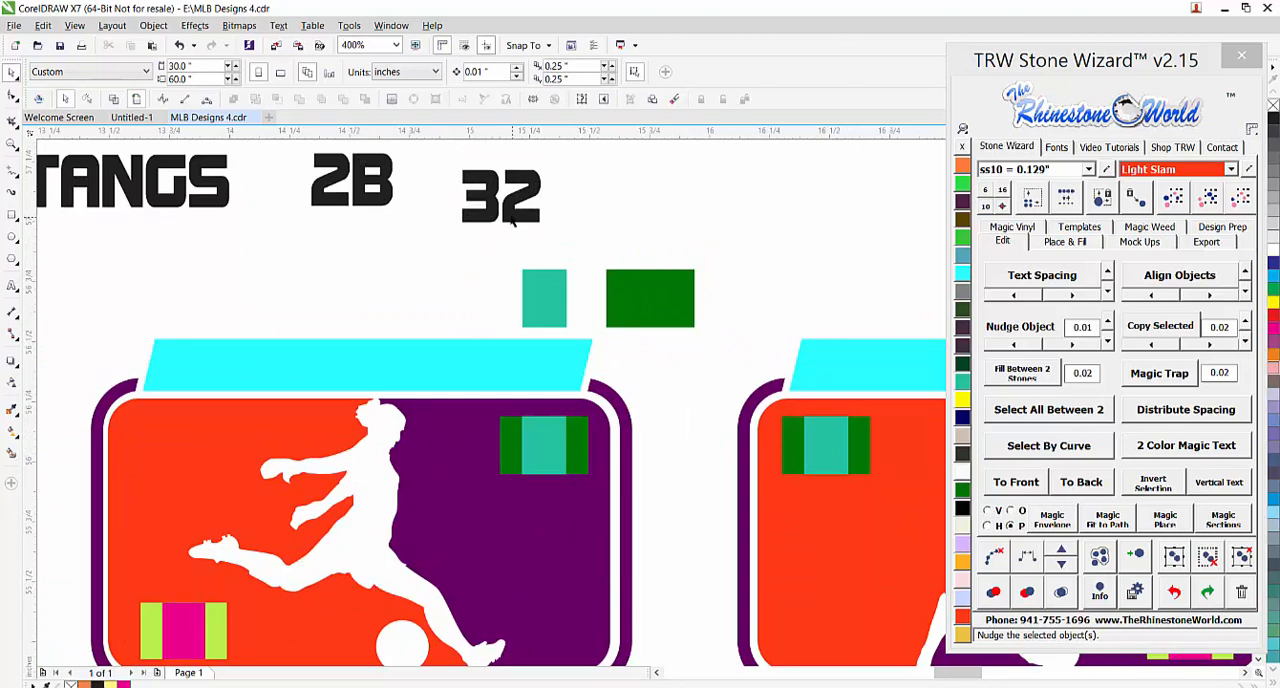
Duplicate the sample number 32, change the copy to a single-digit 2, and place it between 2B and 32
left_click_drag(512, 218, 416, 220)
right_click(470, 214)
double_click(471, 215)
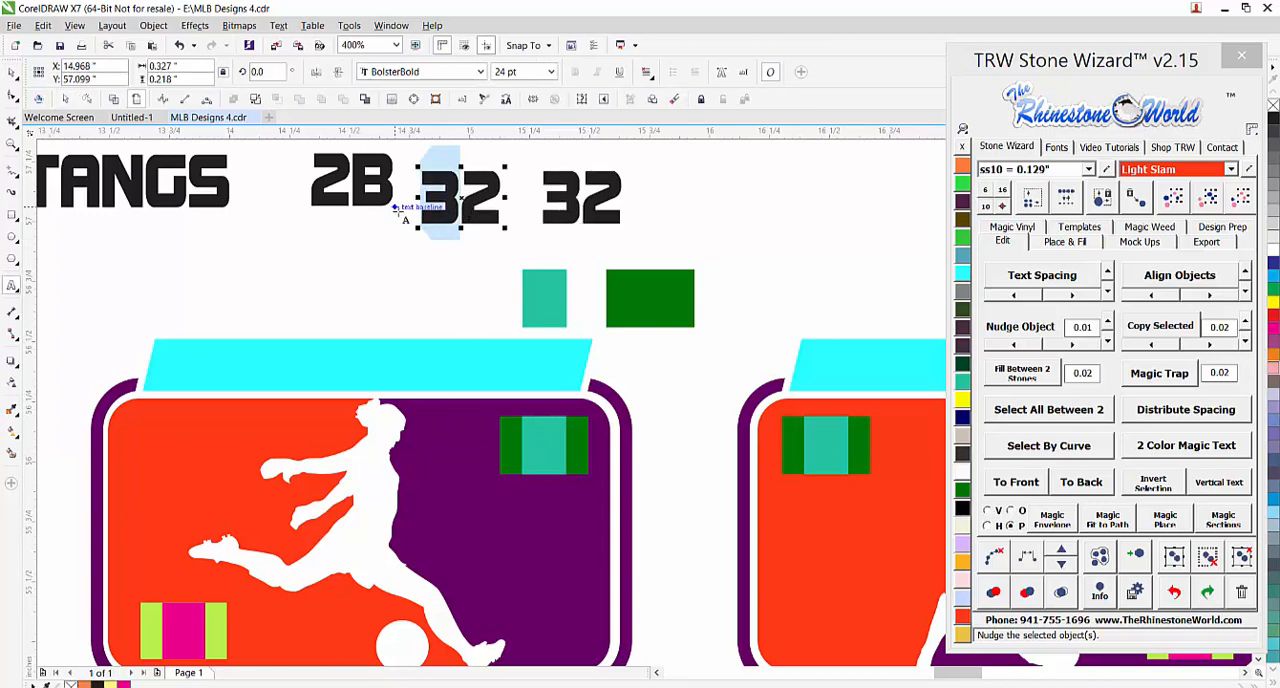
key("Delete")
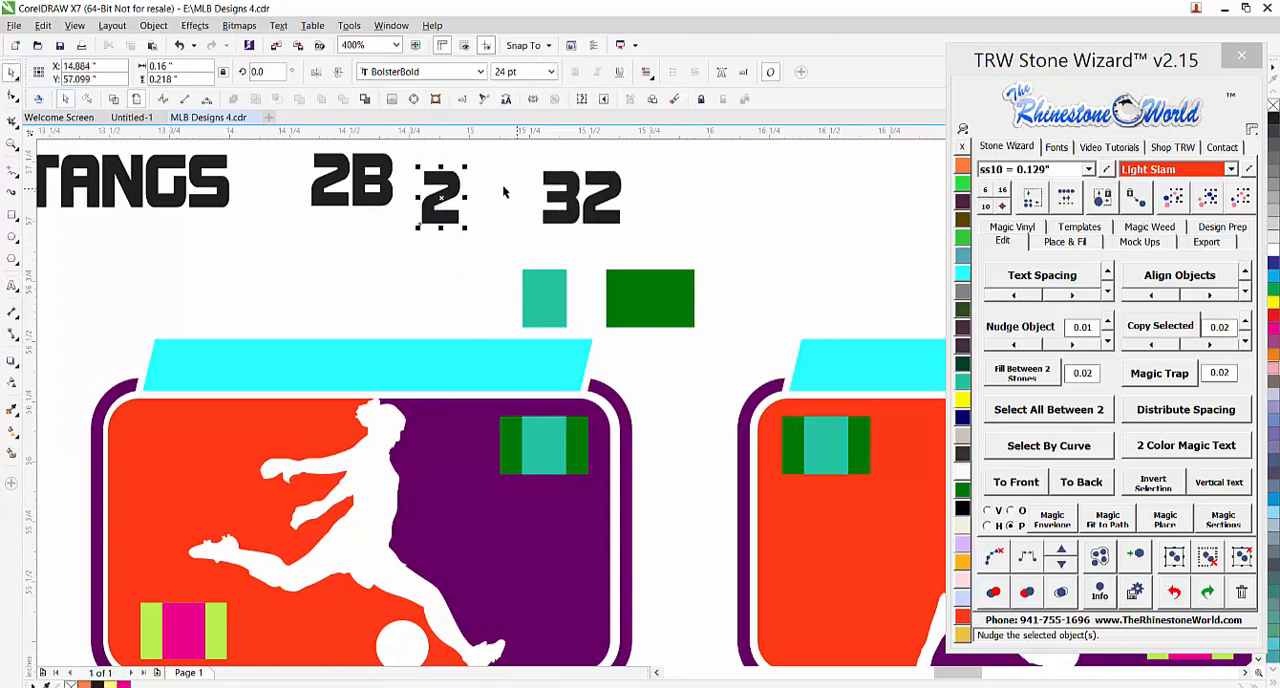
left_click_drag(450, 212, 491, 212)
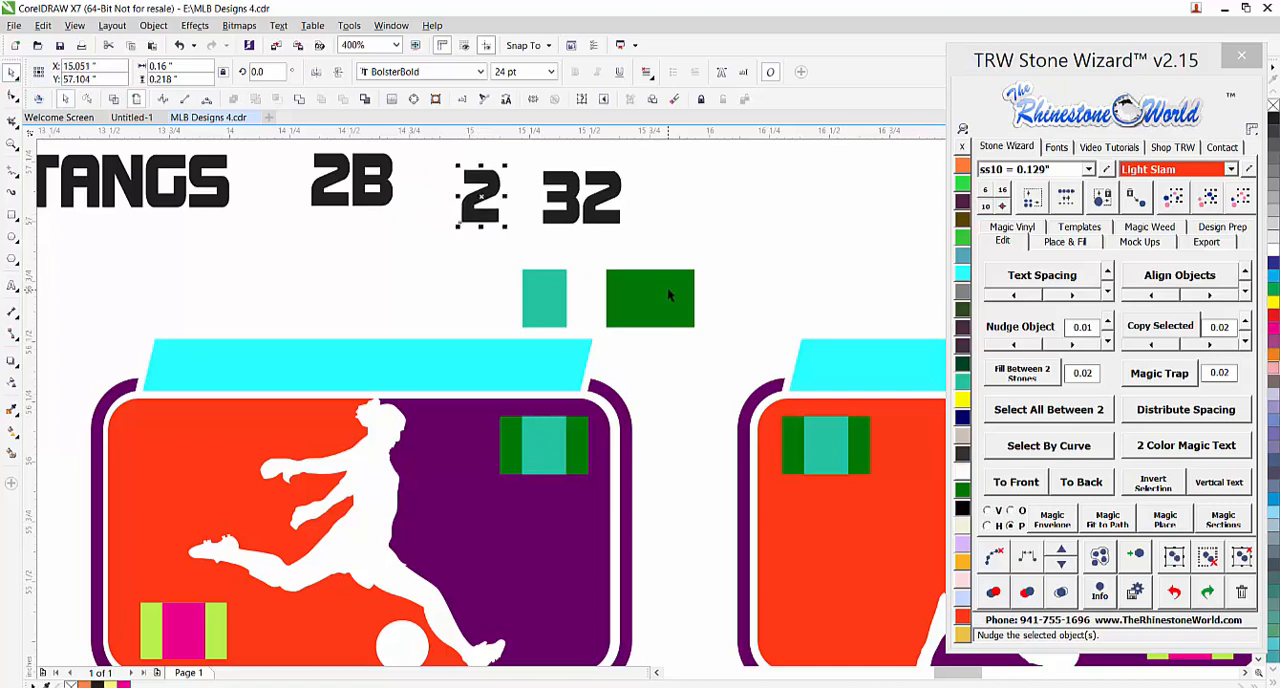
Try to fit the two-digit 32 into the narrow teal rectangle with Magic Envelope, and undo it
left_click(558, 305)
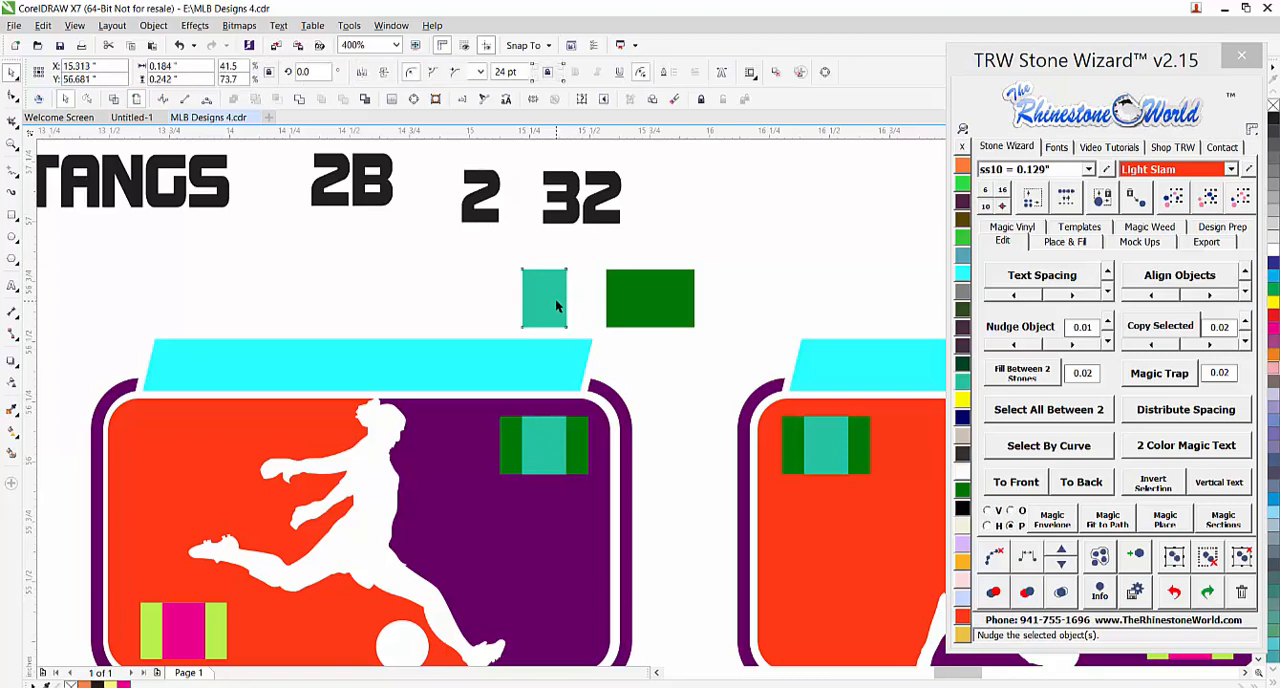
left_click(598, 222, "shift")
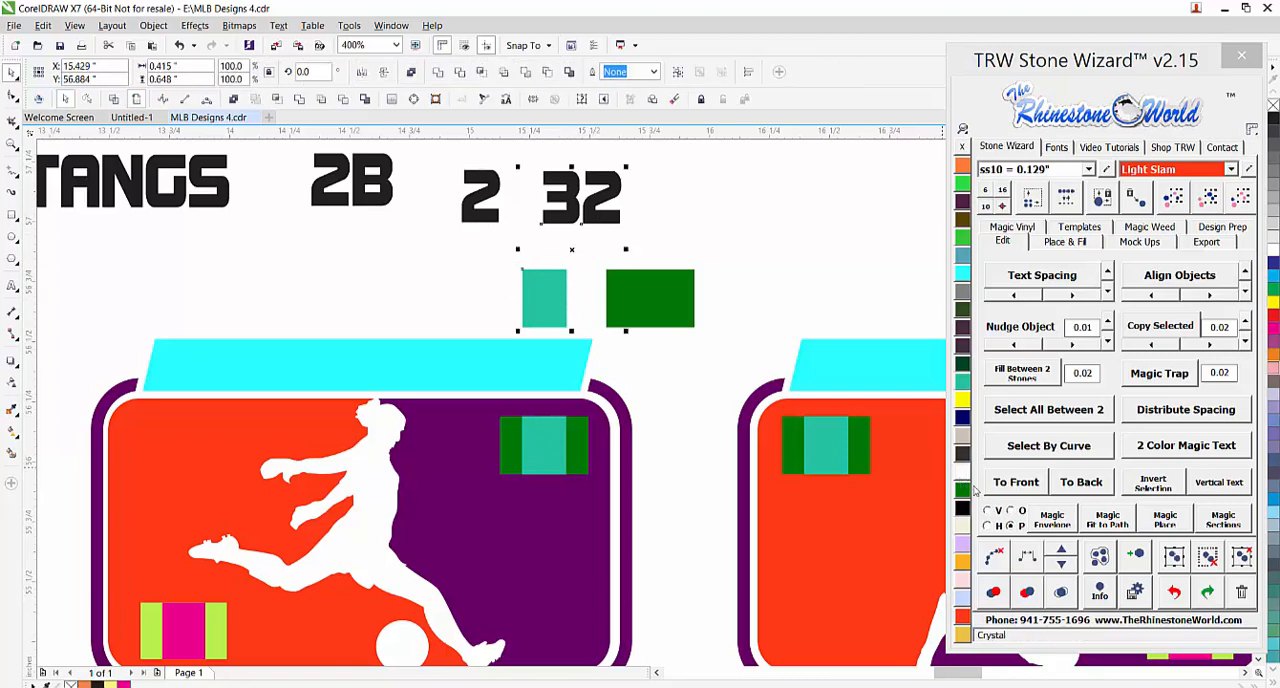
right_click(1060, 525)
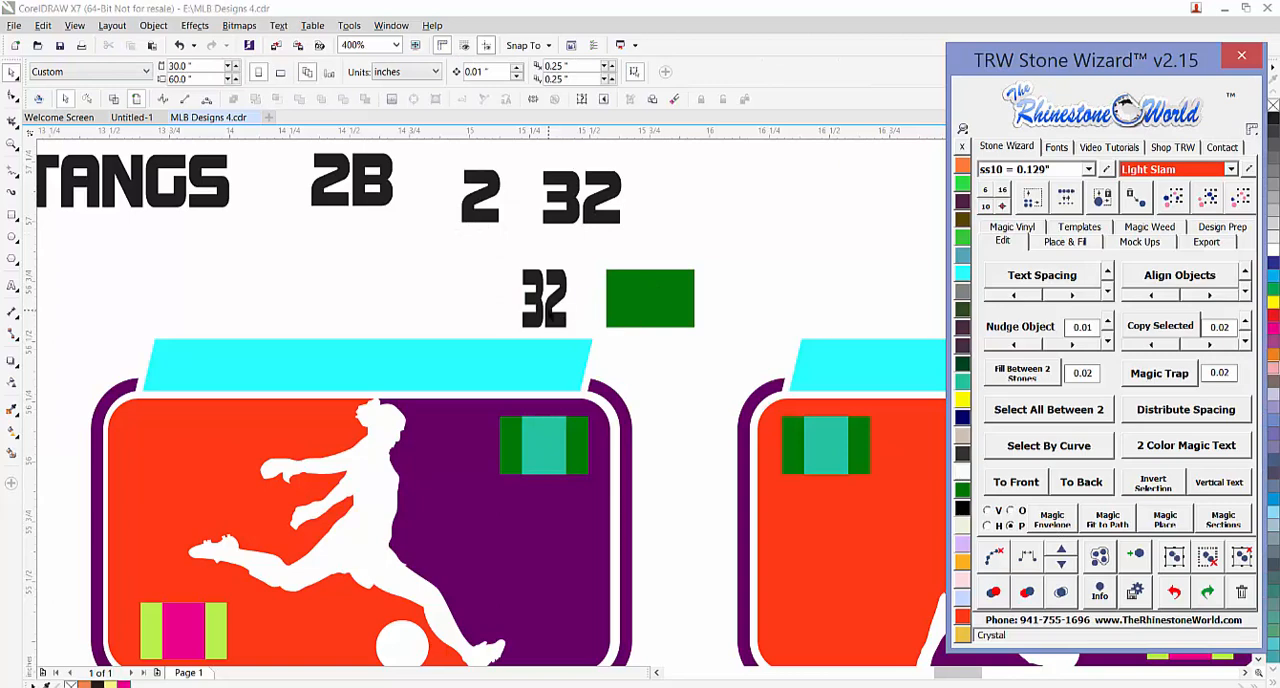
left_click(645, 248)
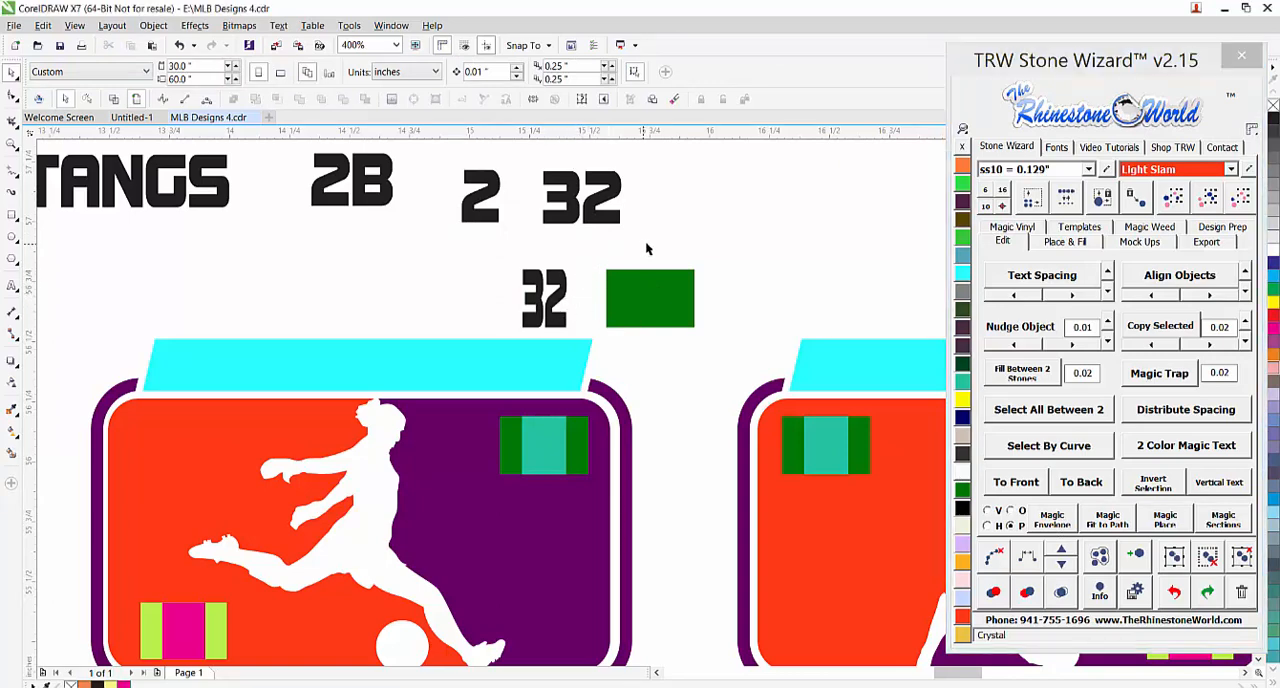
key("ctrl+z")
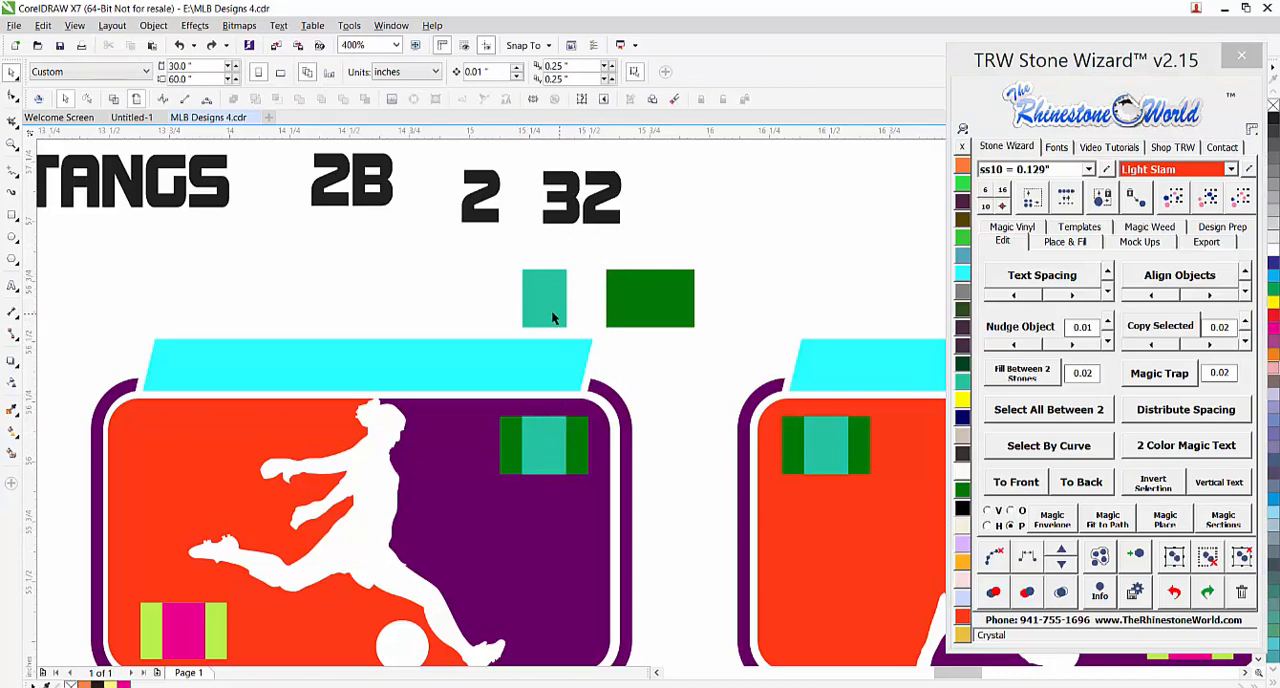
Center the teal rectangle copy on the dark green one and fit the 32 into the dark green rectangle with Magic Envelope
left_click_drag(551, 312, 657, 312)
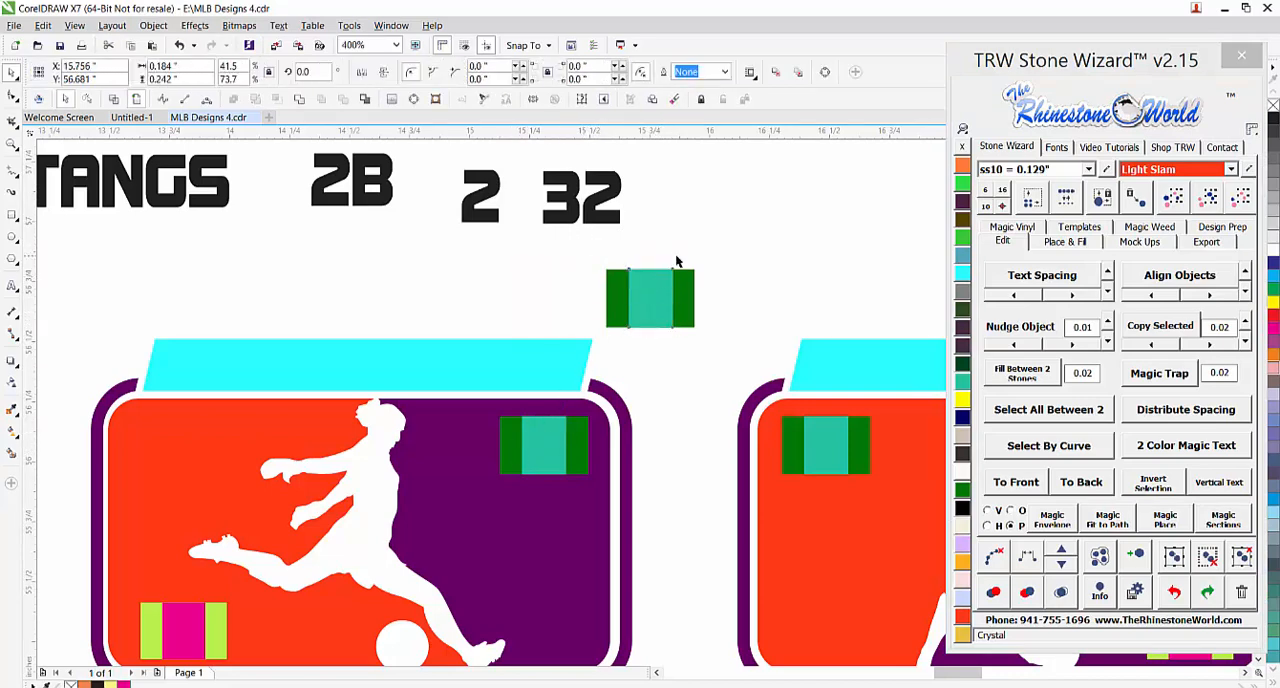
left_click(676, 261)
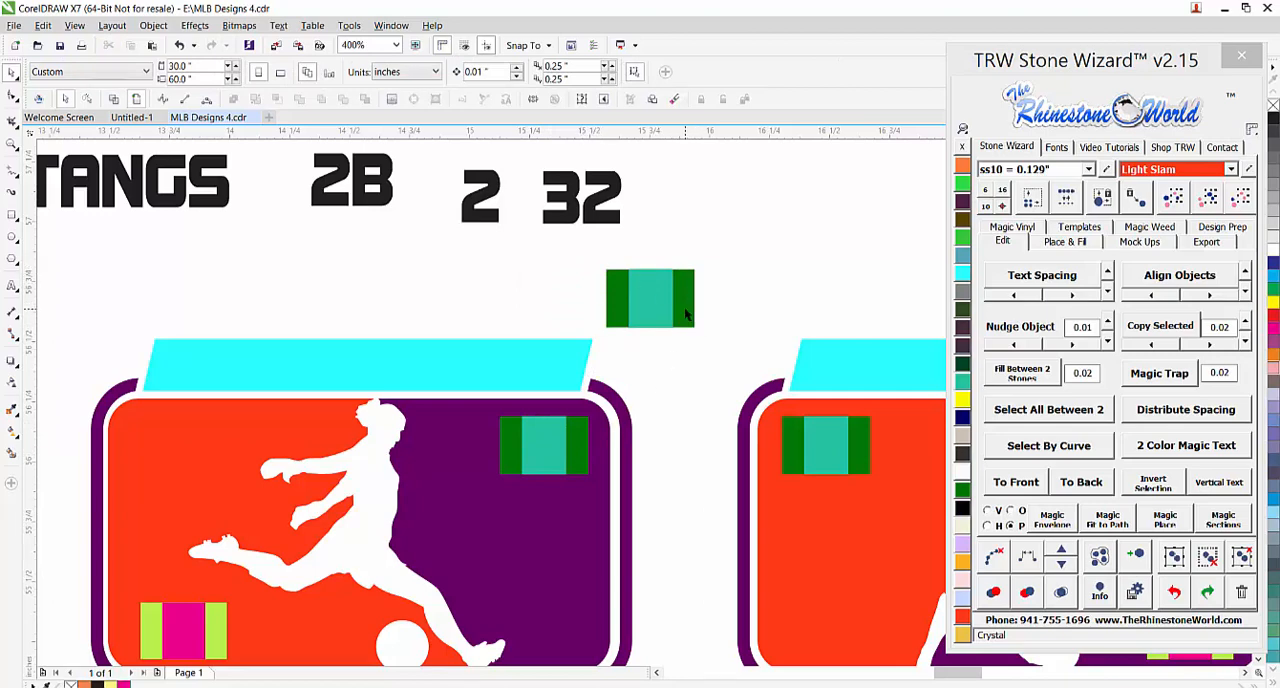
left_click(687, 314)
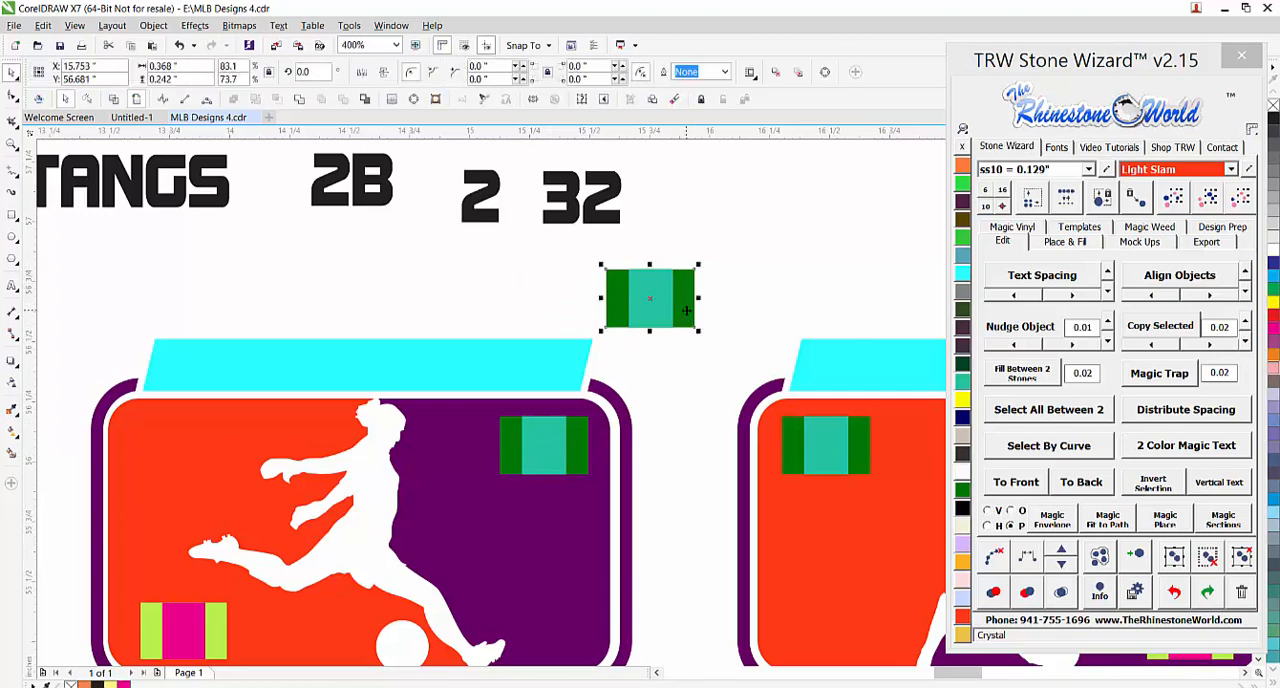
left_click(603, 222, "shift")
left_click(1047, 520)
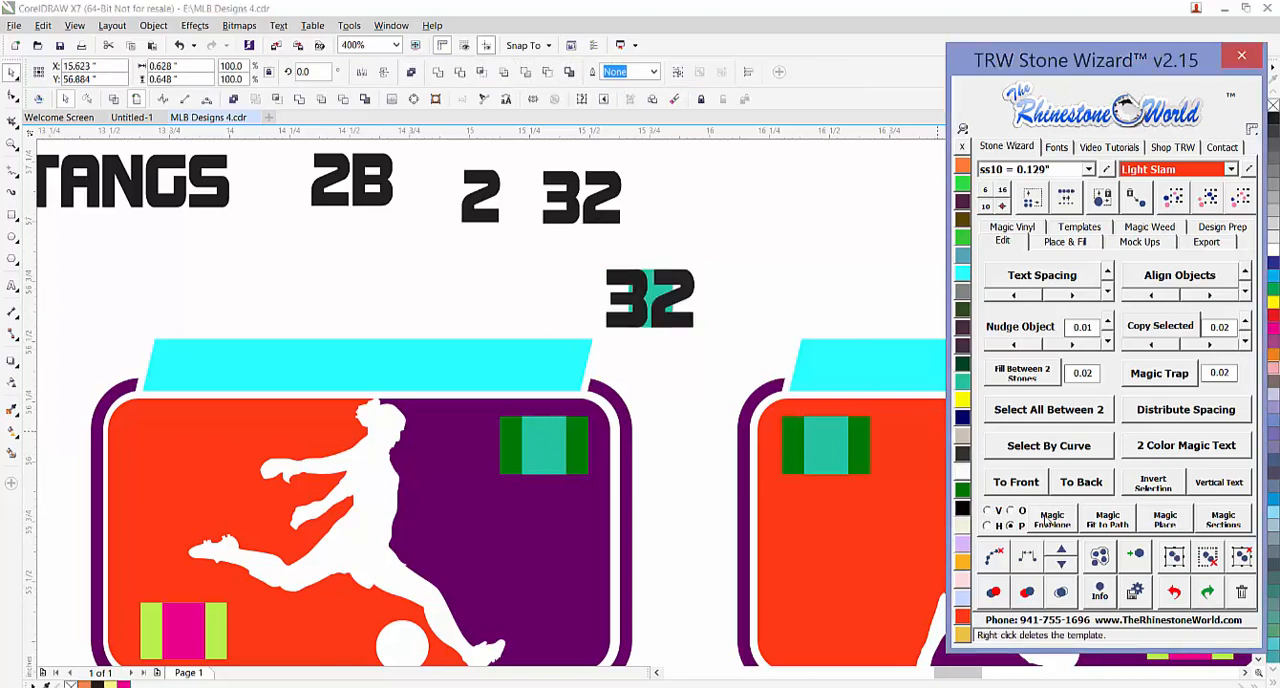
left_click_drag(680, 321, 779, 274)
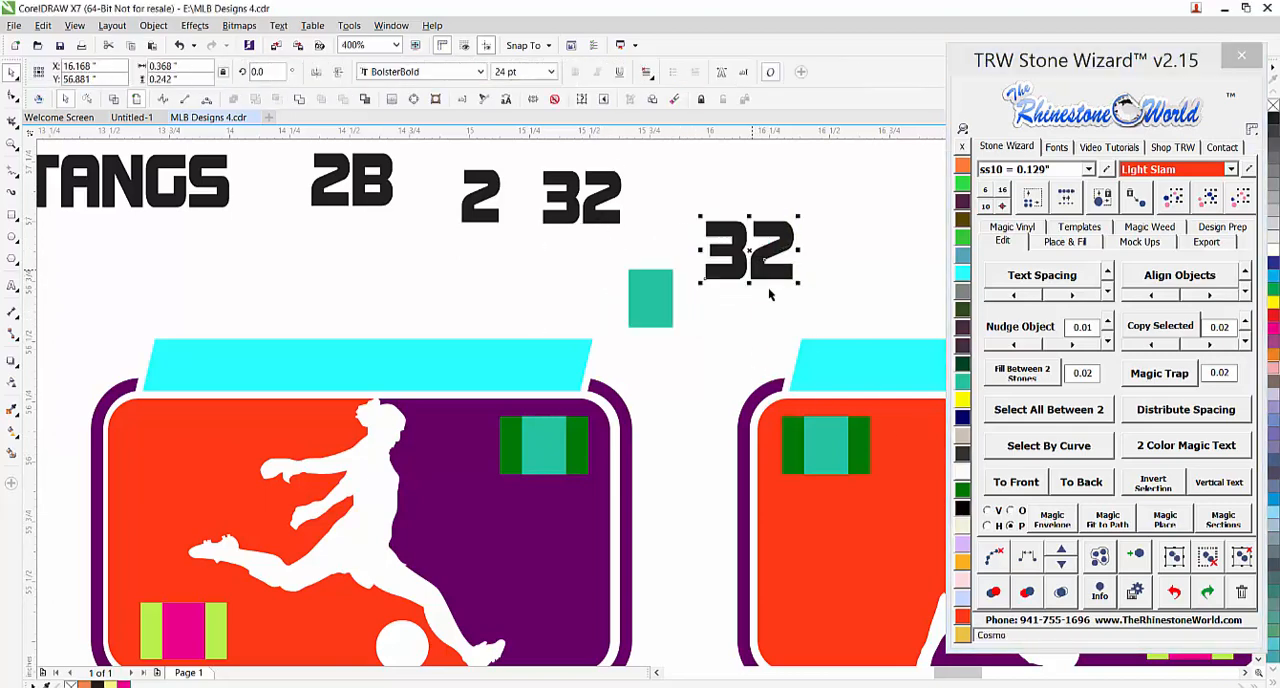
Fit the single-digit 2 into the remaining teal rectangle with Magic Envelope
left_click(652, 305)
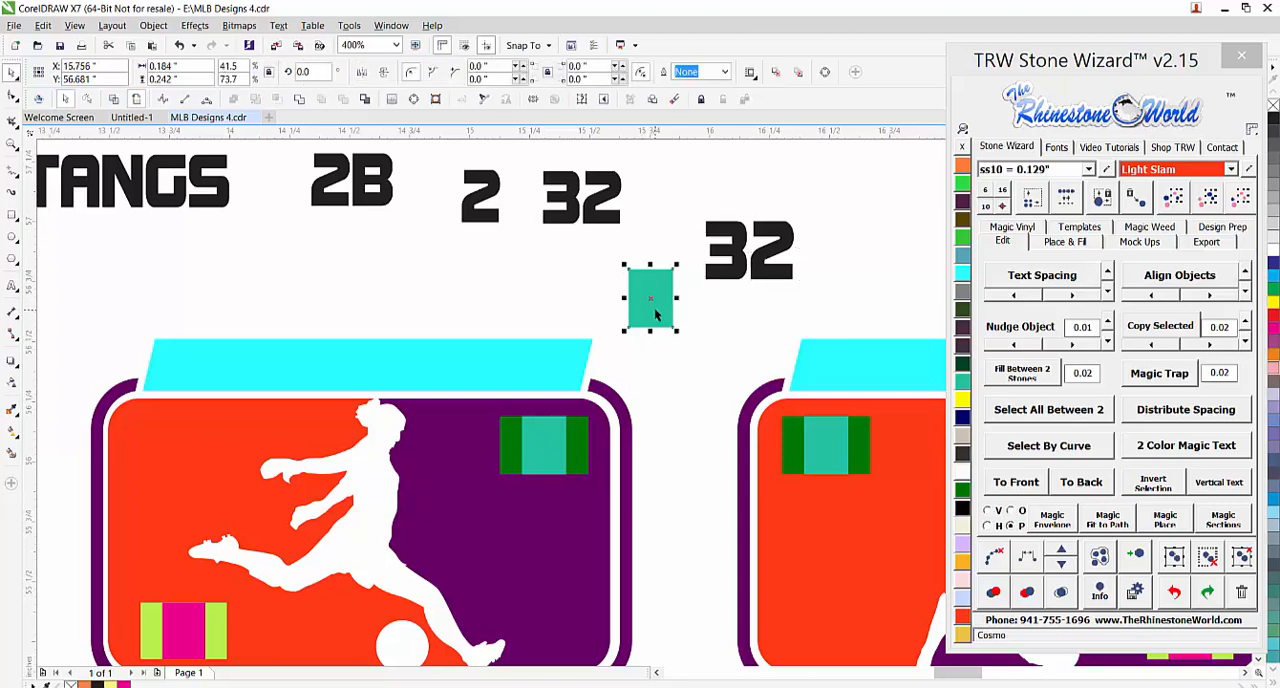
left_click(488, 222, "shift")
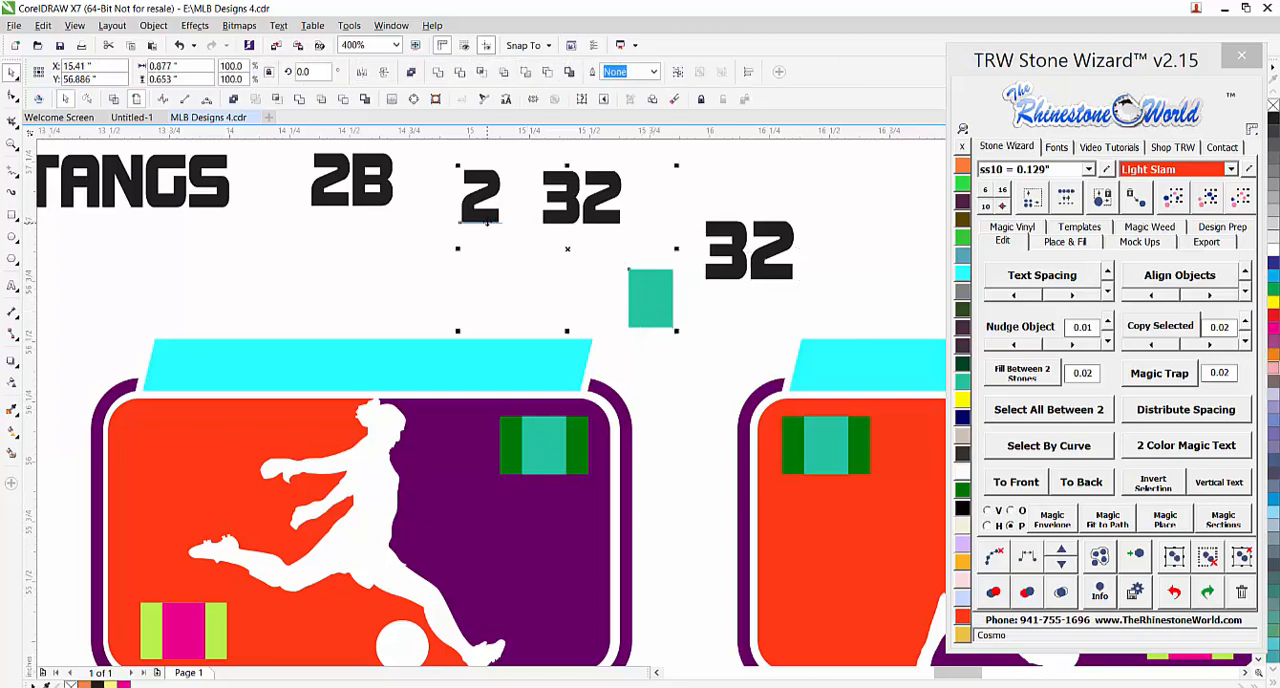
right_click(1052, 517)
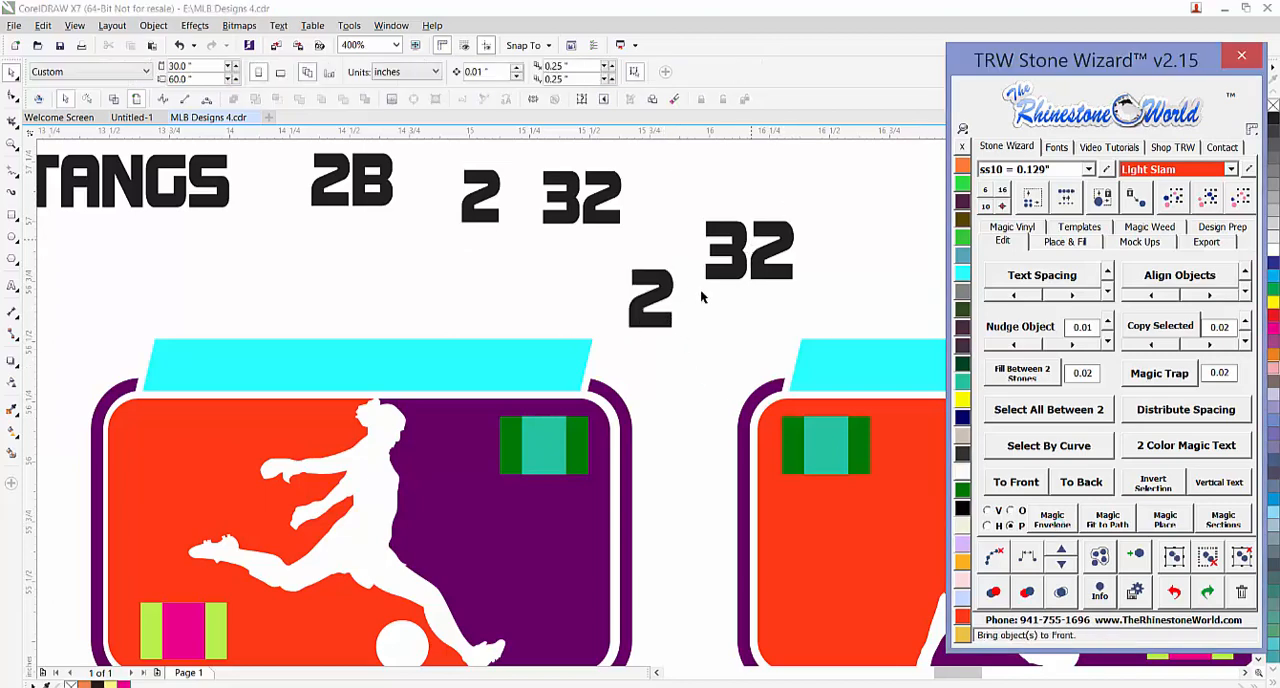
Delete the enveloped 2 and 32 above the soccer designs, keeping the original sample numbers
left_click(658, 322)
key("Delete")
left_click(750, 272)
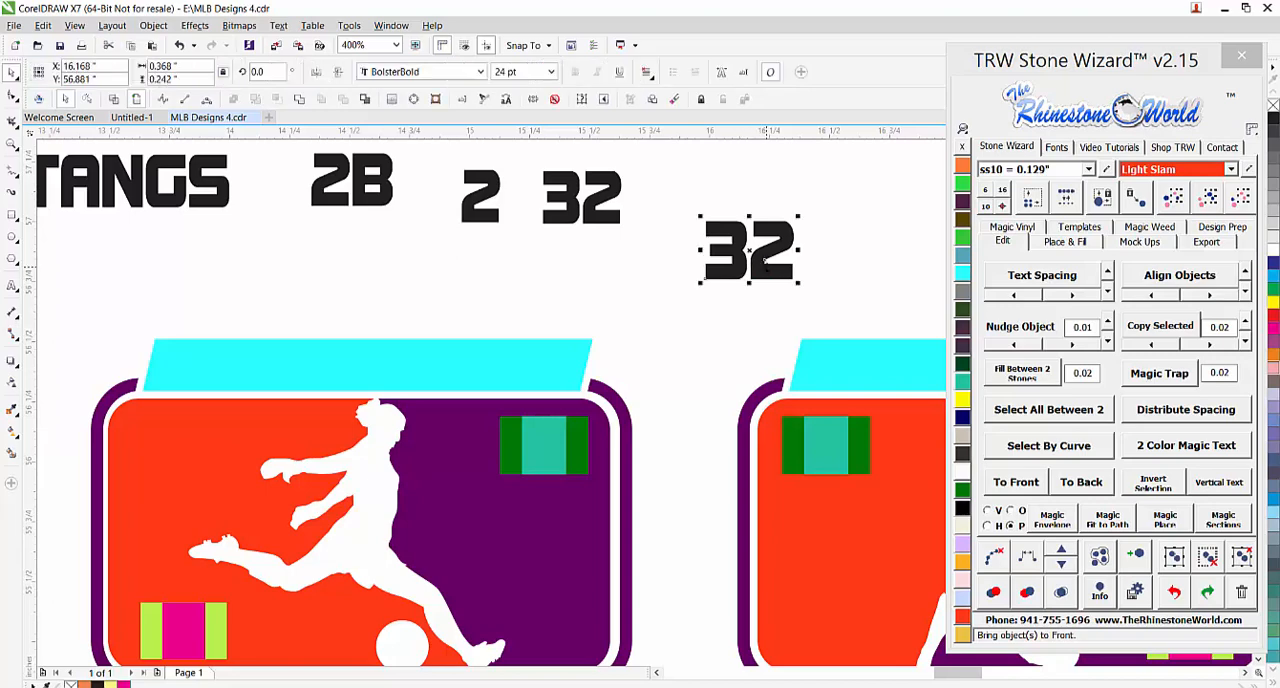
key("Delete")
Copy the tennis design's teal and dark green number placeholders to the lower right corner of the adjacent leaping gymnast design
scroll(677, 354, "down", 5)
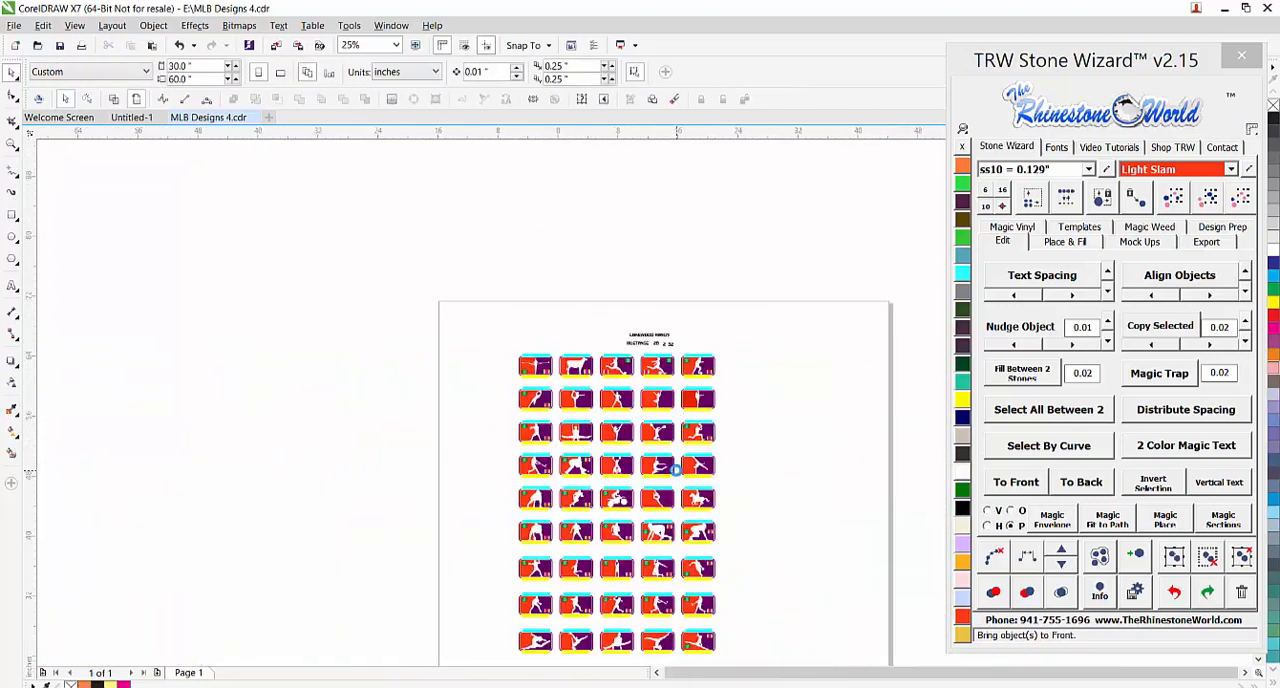
scroll(678, 472, "down", 2)
scroll(678, 557, "up", 2)
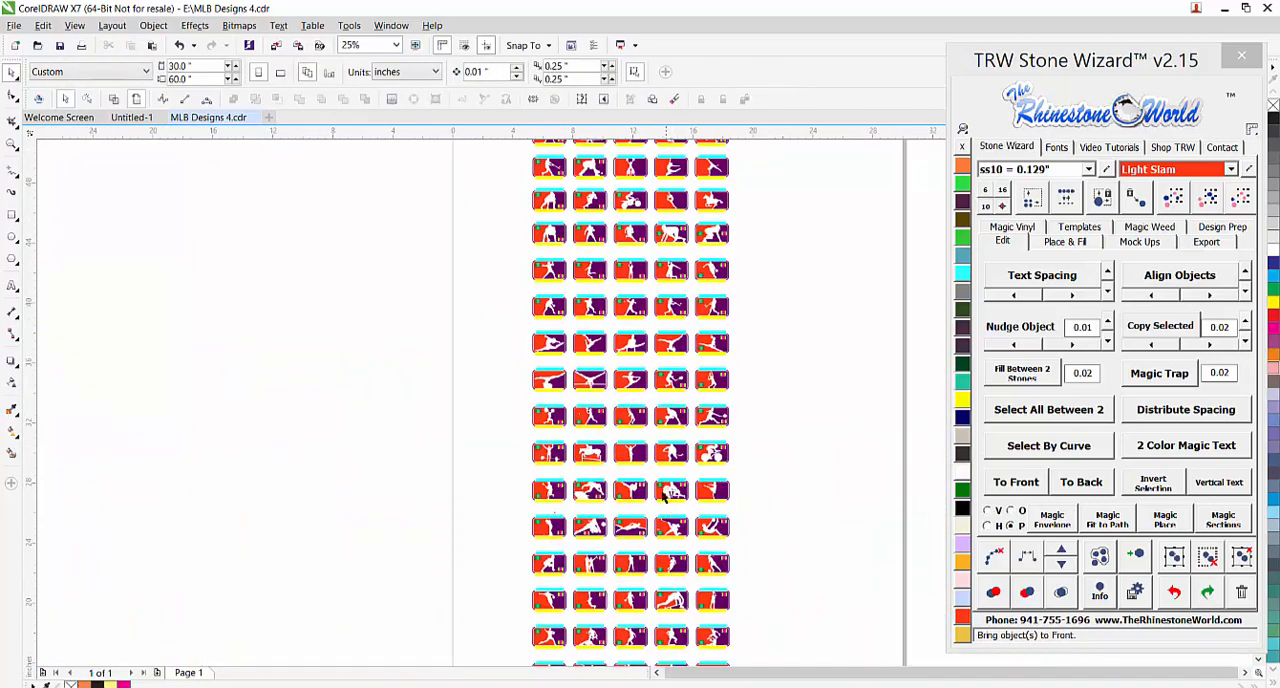
scroll(641, 364, "up", 2)
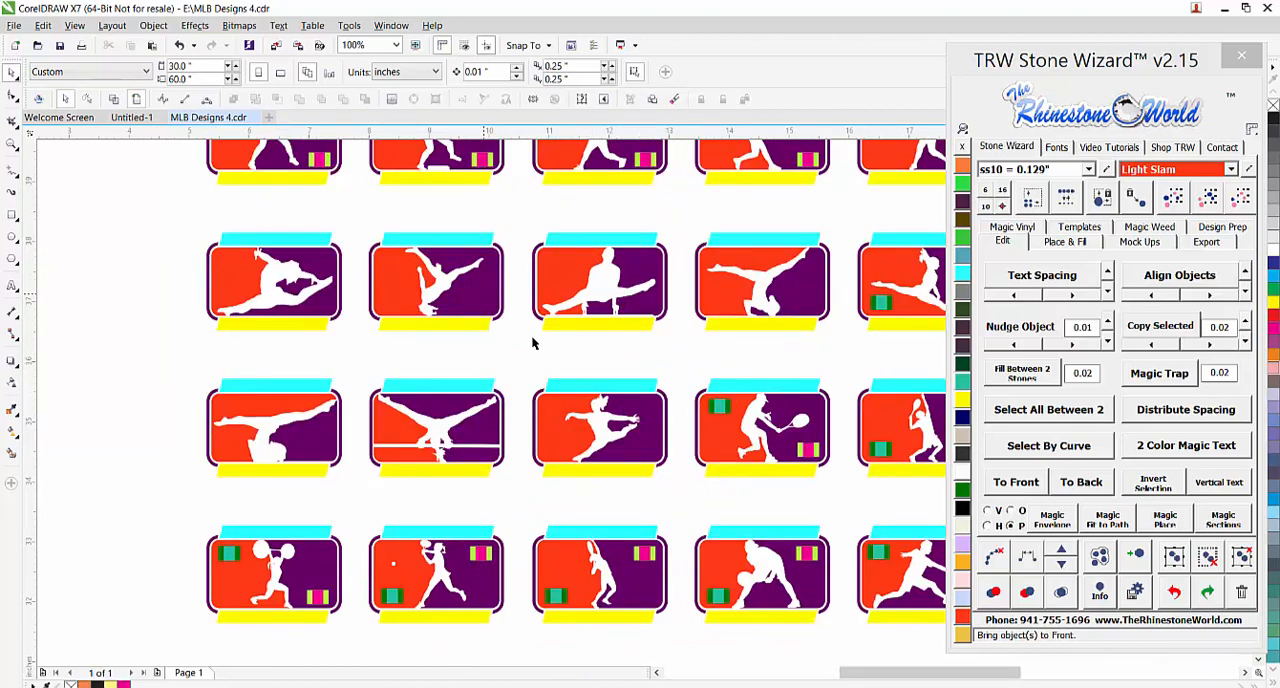
scroll(714, 384, "up", 1)
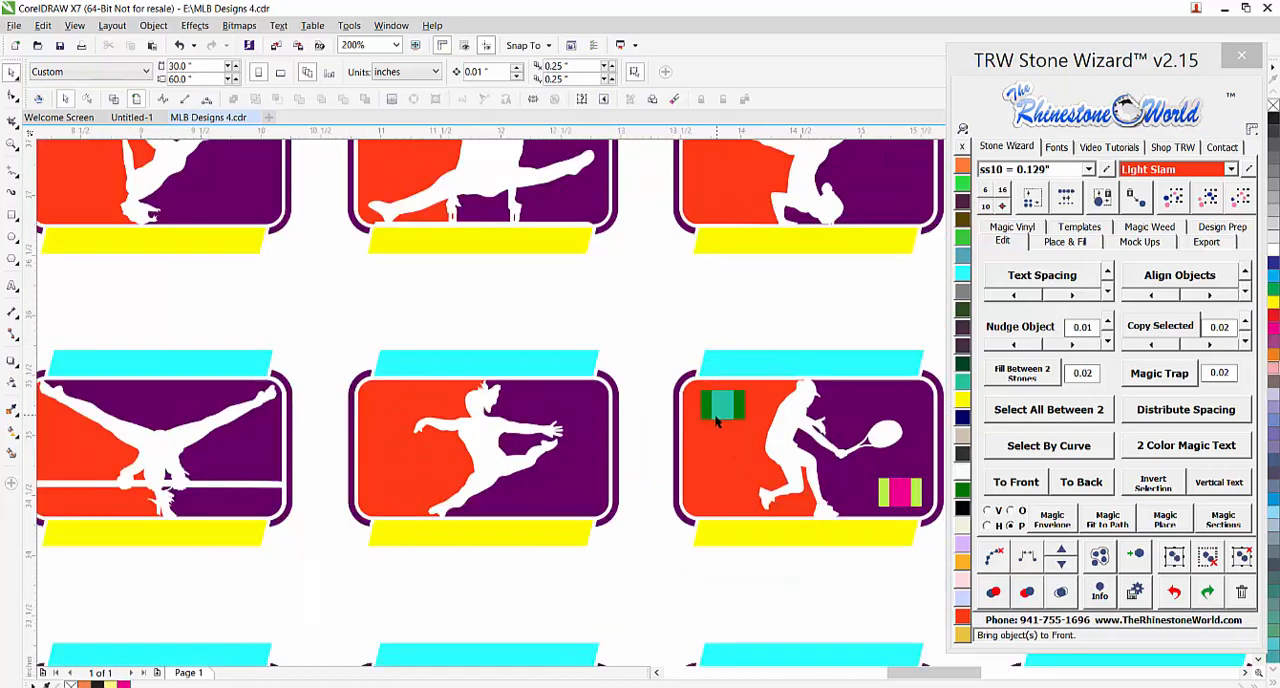
left_click_drag(722, 404, 567, 494)
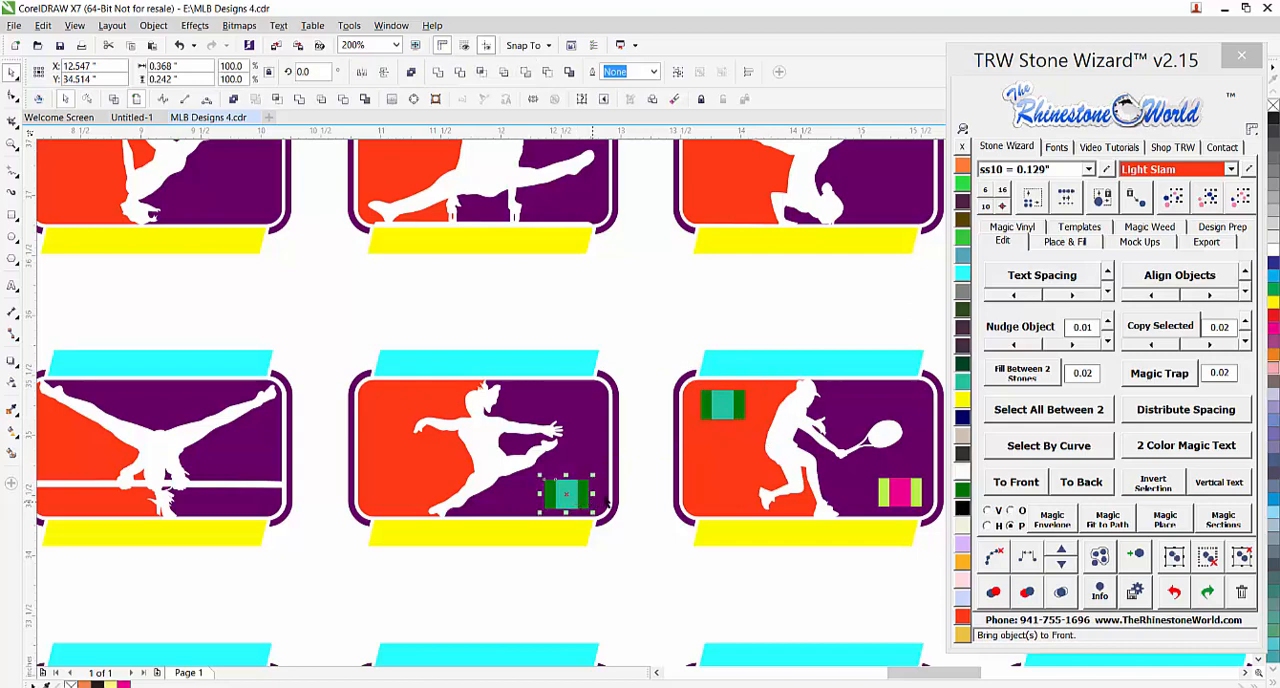
left_click(645, 505)
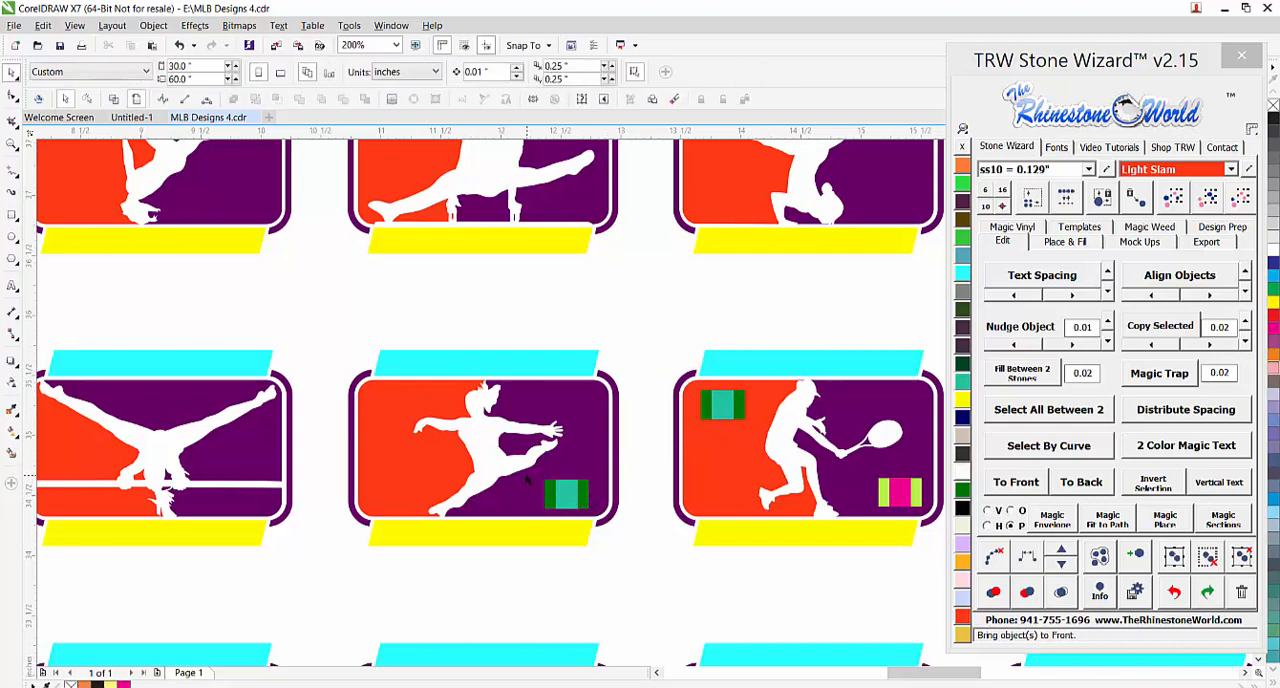
Examine where the number placeholders sit across the template rows, from the gymnastics designs up to the sample text
scroll(510, 452, "down", 3)
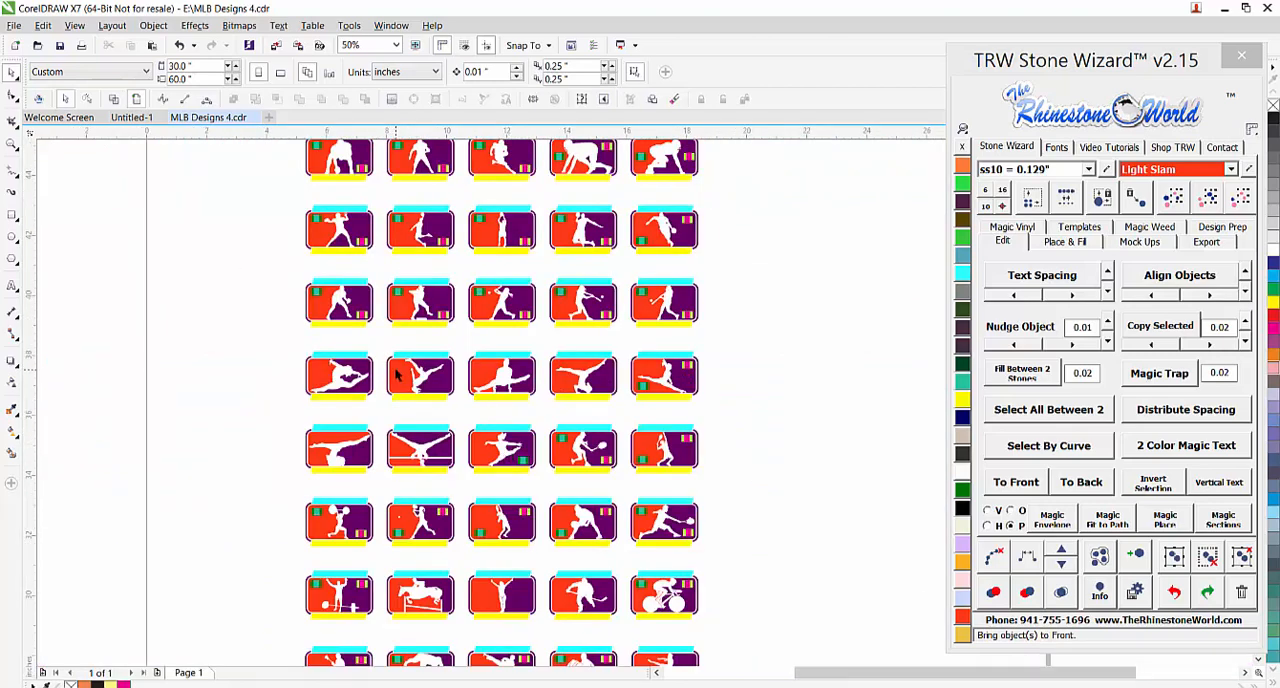
scroll(340, 203, "up", 3)
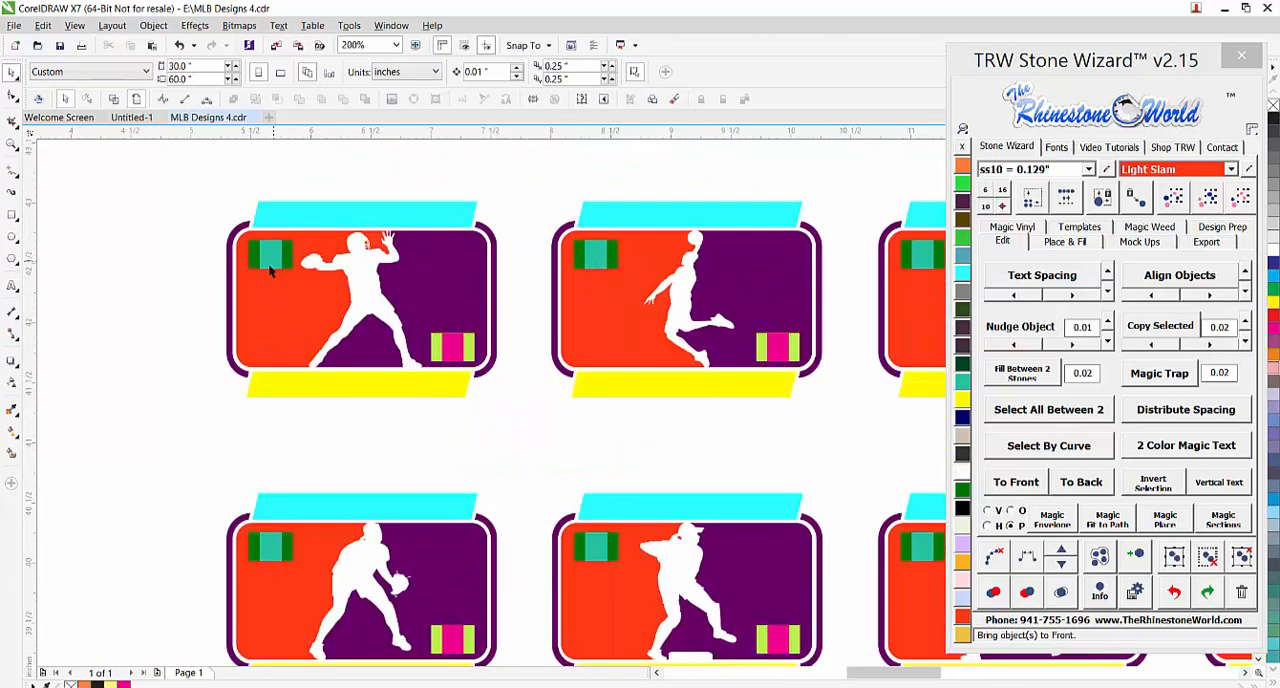
scroll(652, 418, "down", 5)
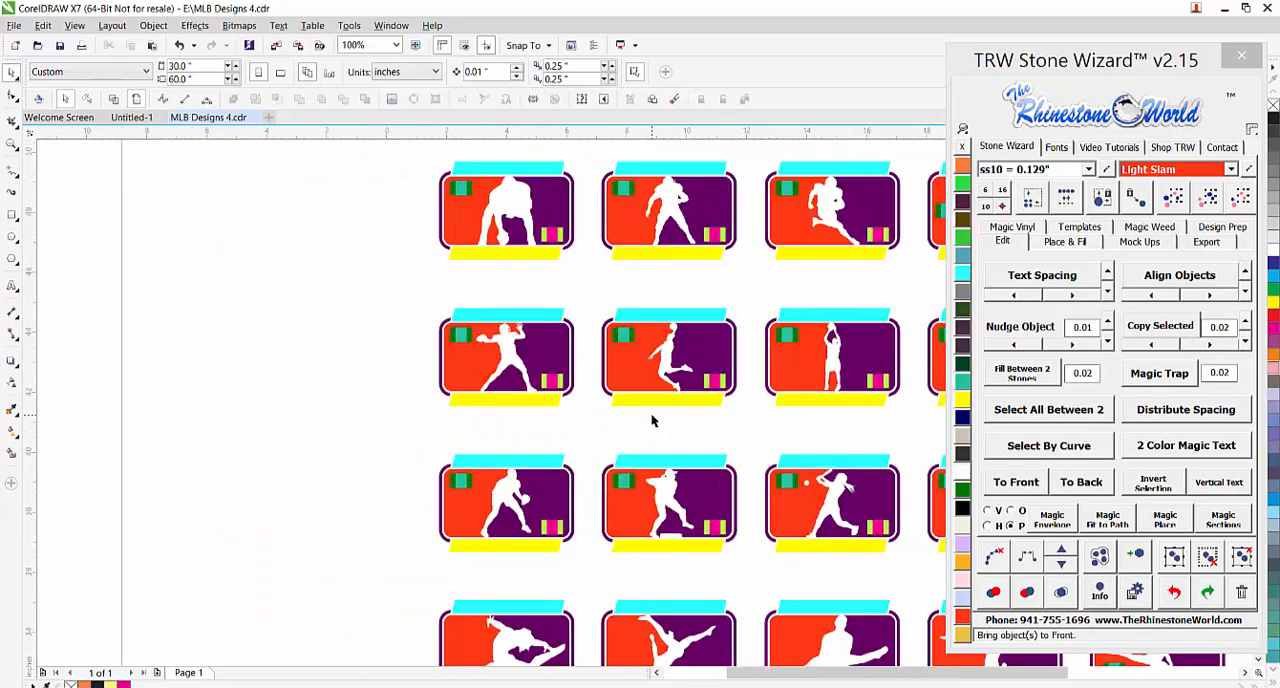
scroll(706, 340, "up", 1)
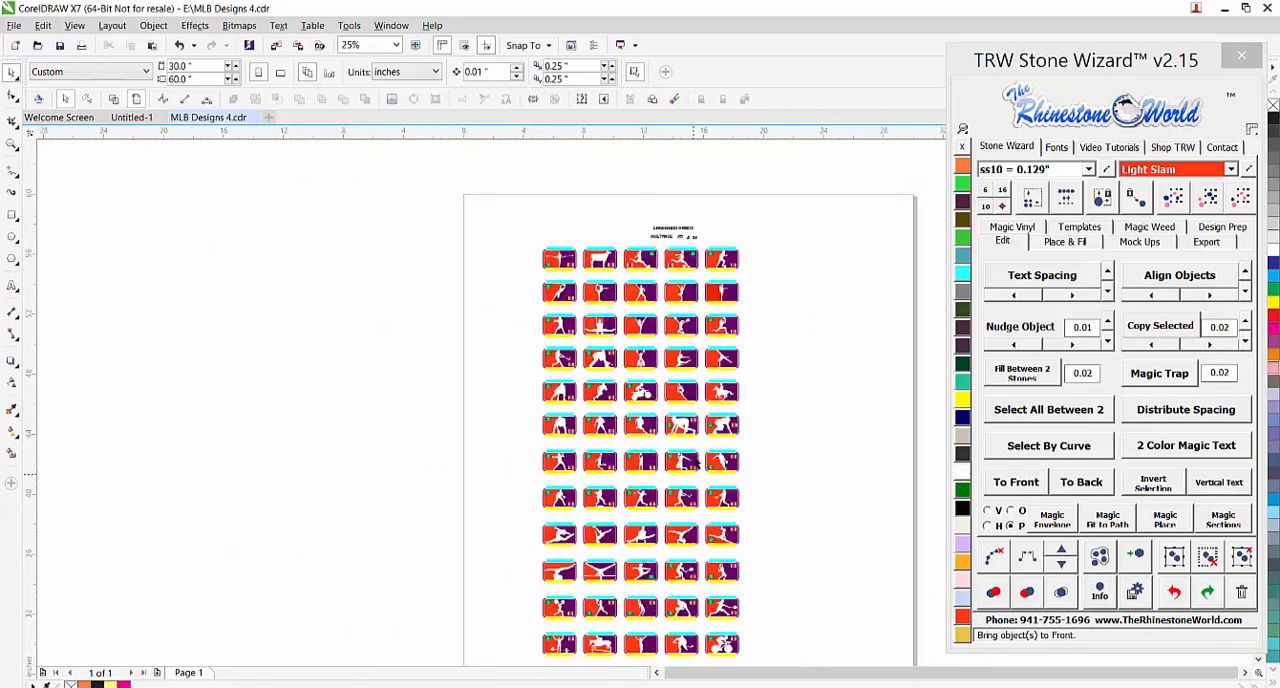
scroll(680, 415, "up", 2)
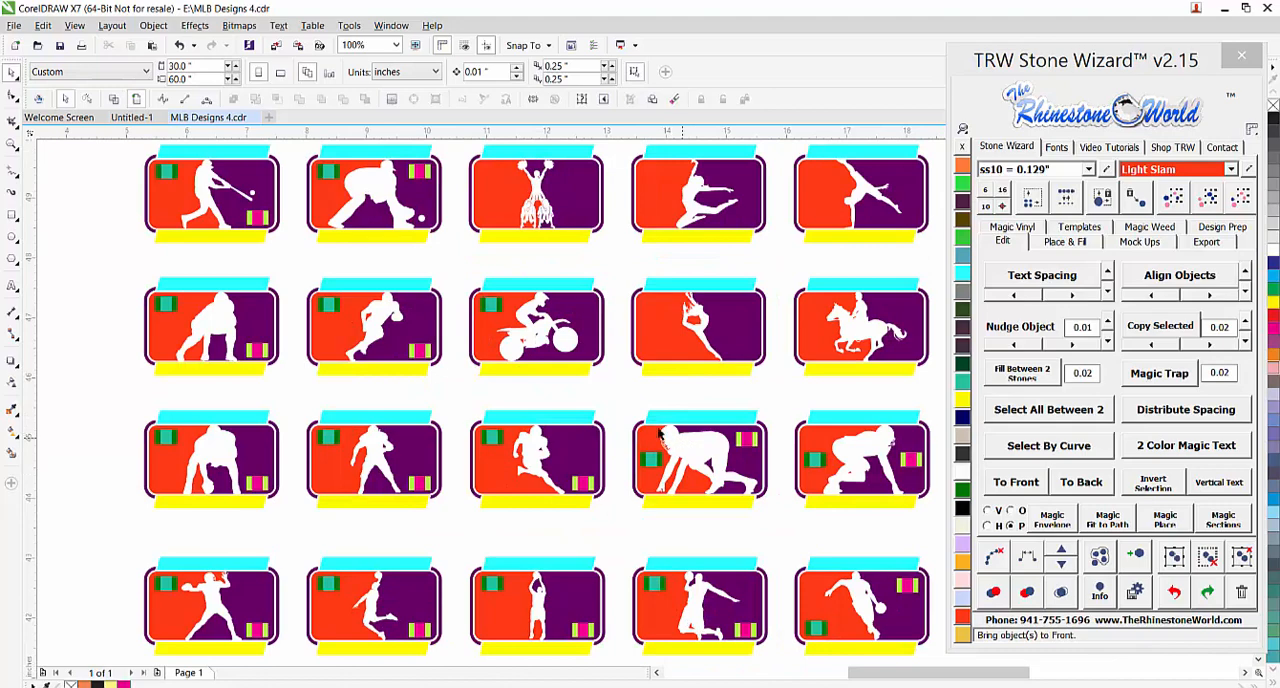
scroll(682, 440, "down", 2)
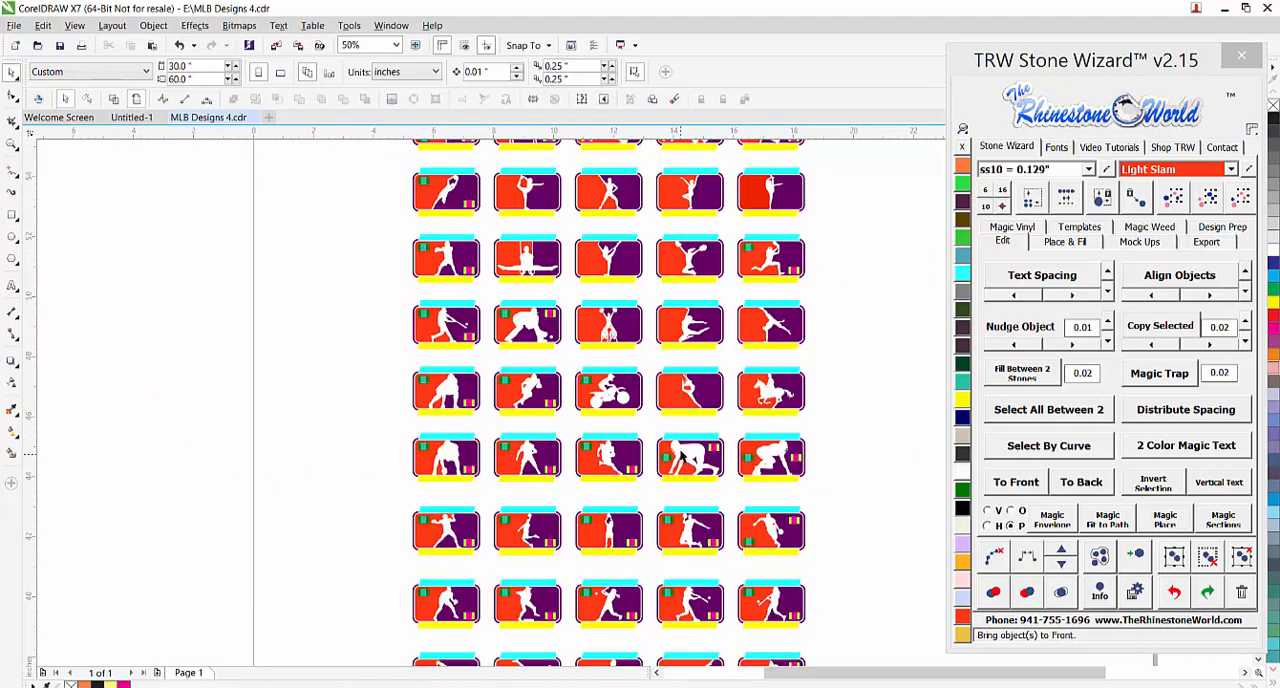
scroll(704, 268, "up", 3)
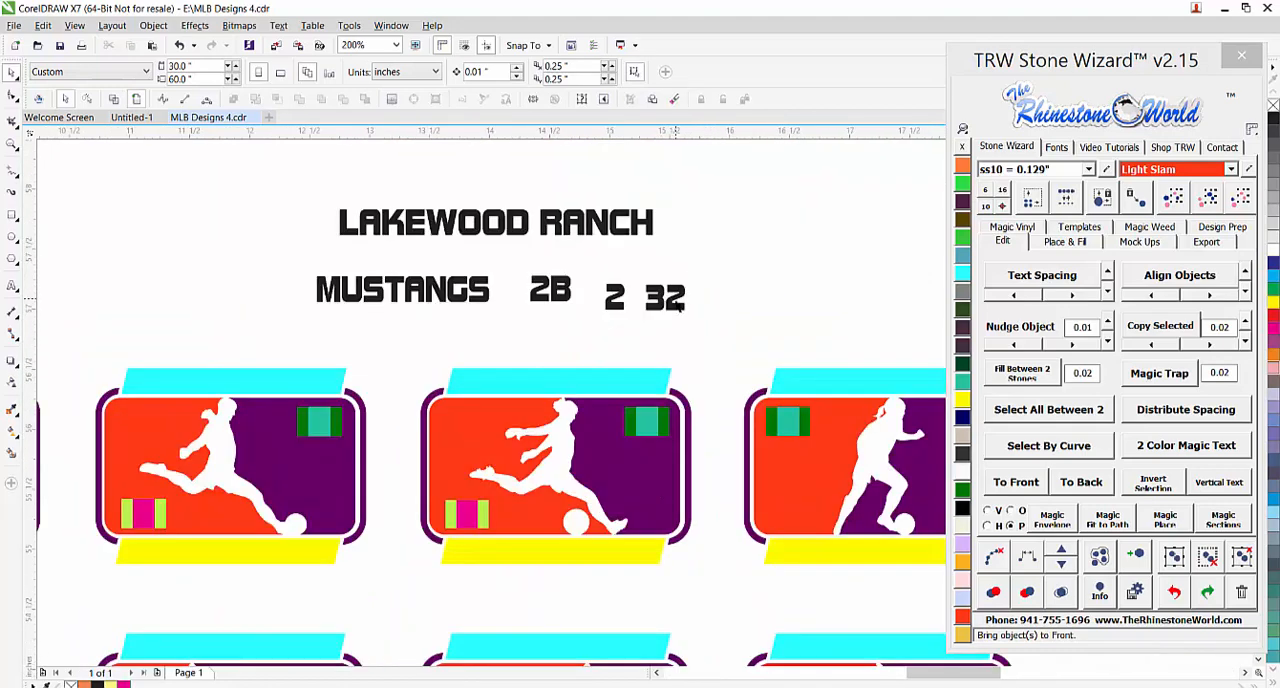
Try moving the dark green placeholder rectangle out of the second soccer design, and undo the move
left_click(680, 305)
left_click(714, 323)
left_click_drag(662, 428, 708, 395)
key("ctrl+z")
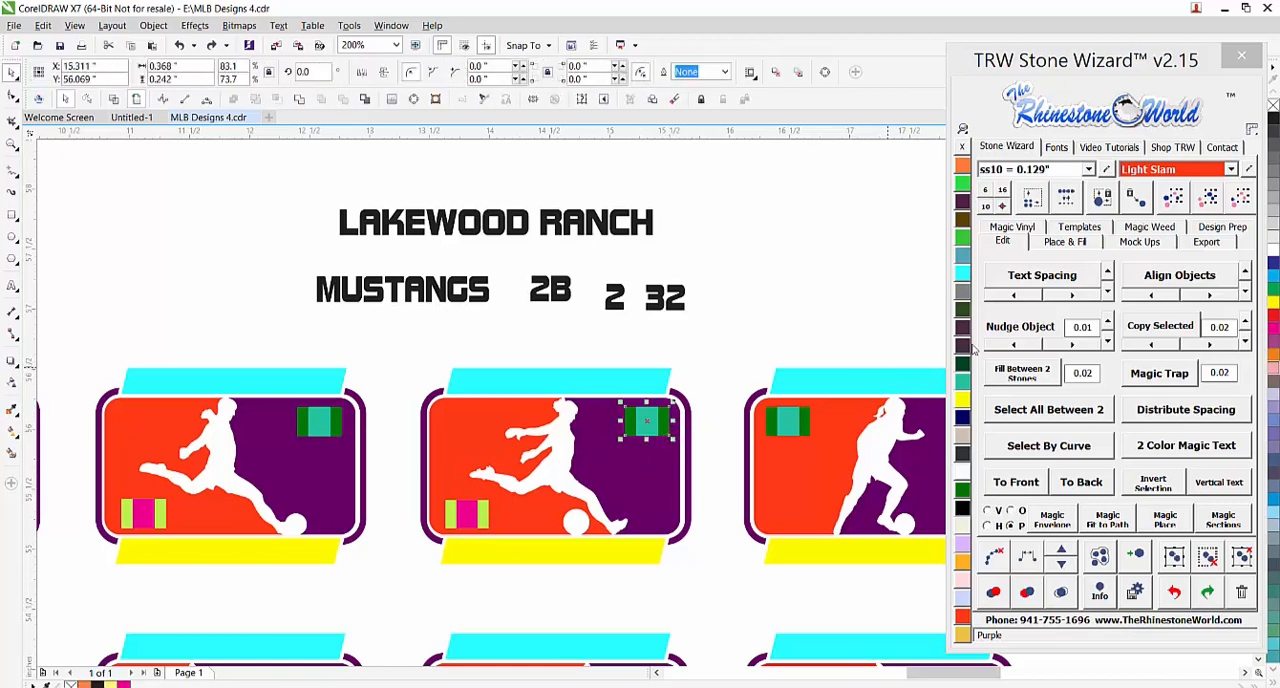
Select all dark green placeholder rectangles on the page by color, and try moving them together above the designs
left_click(1203, 202)
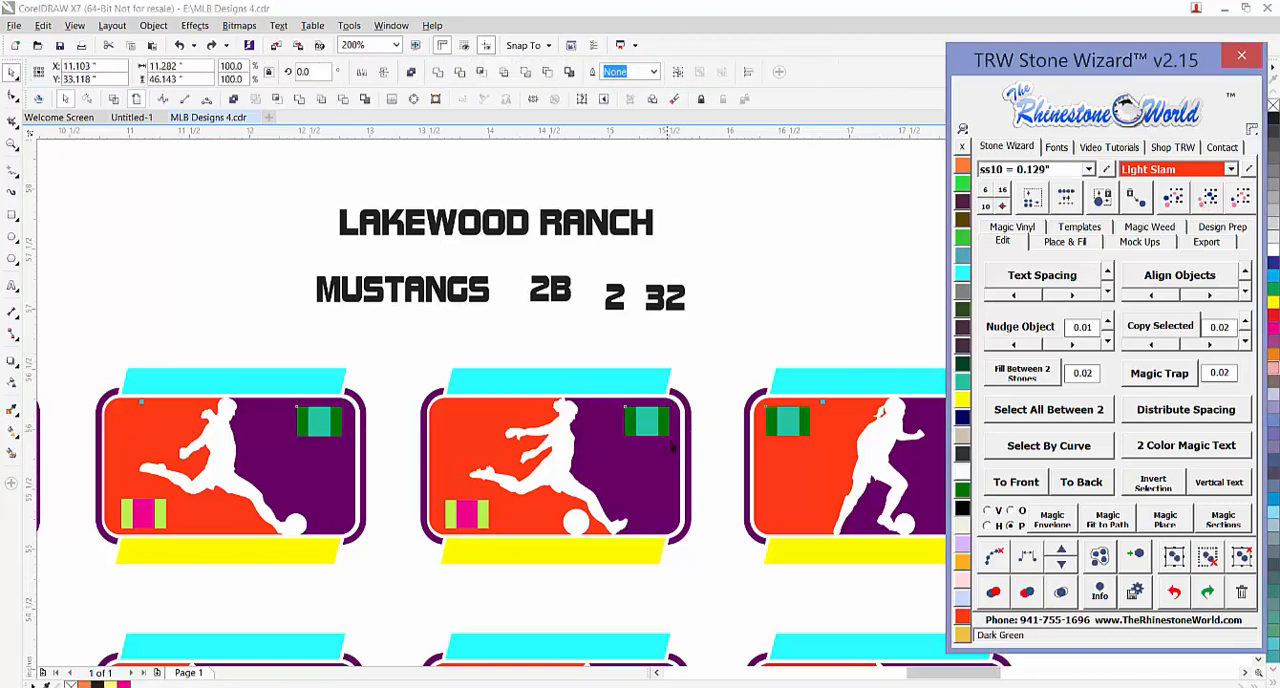
left_click_drag(668, 438, 760, 338)
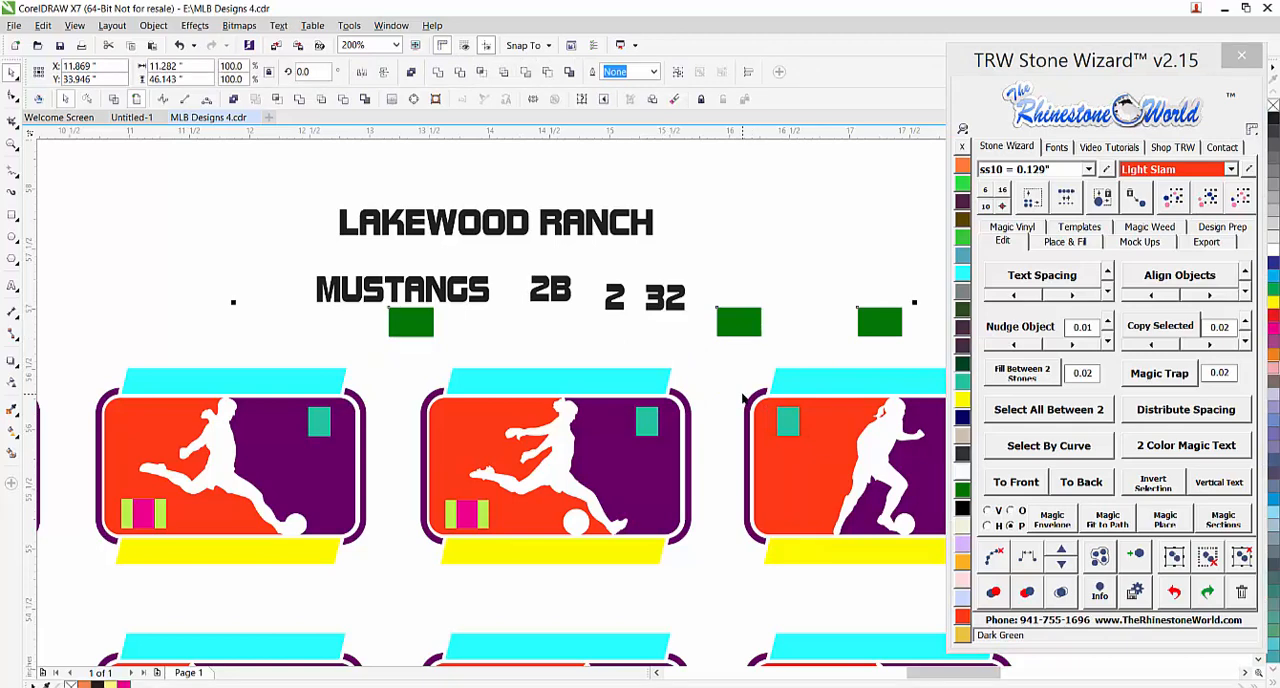
scroll(742, 398, "down", 2)
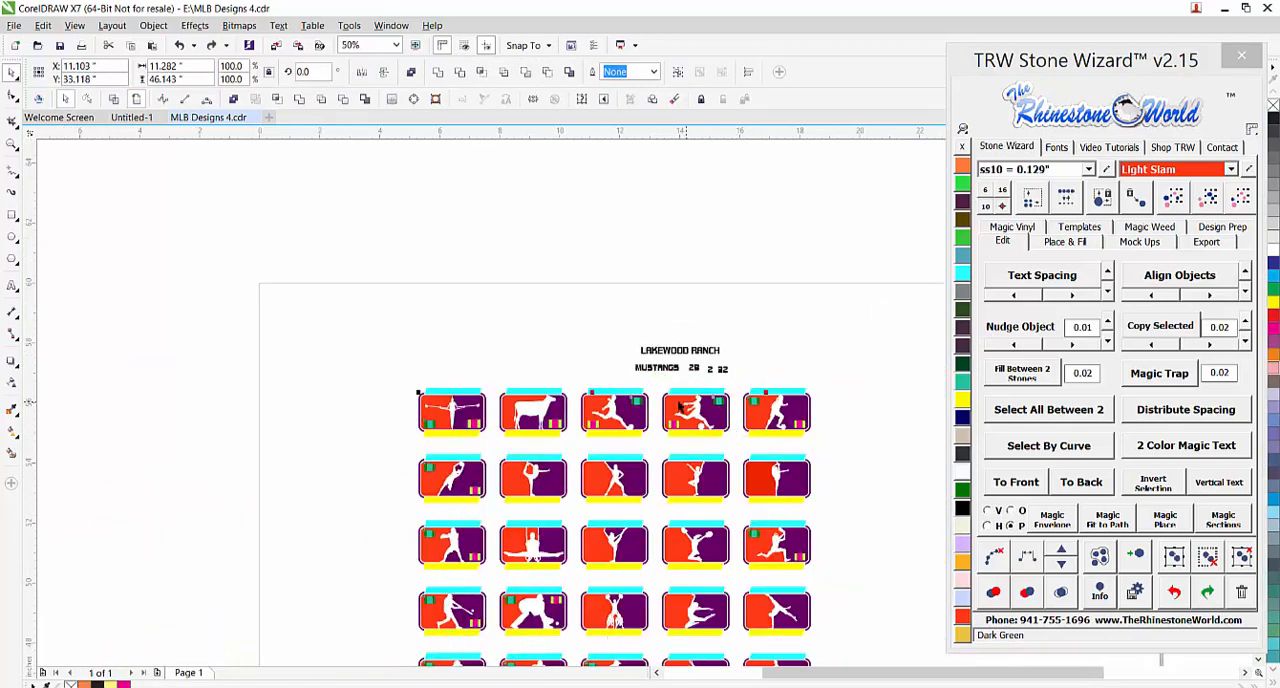
scroll(655, 410, "up", 2)
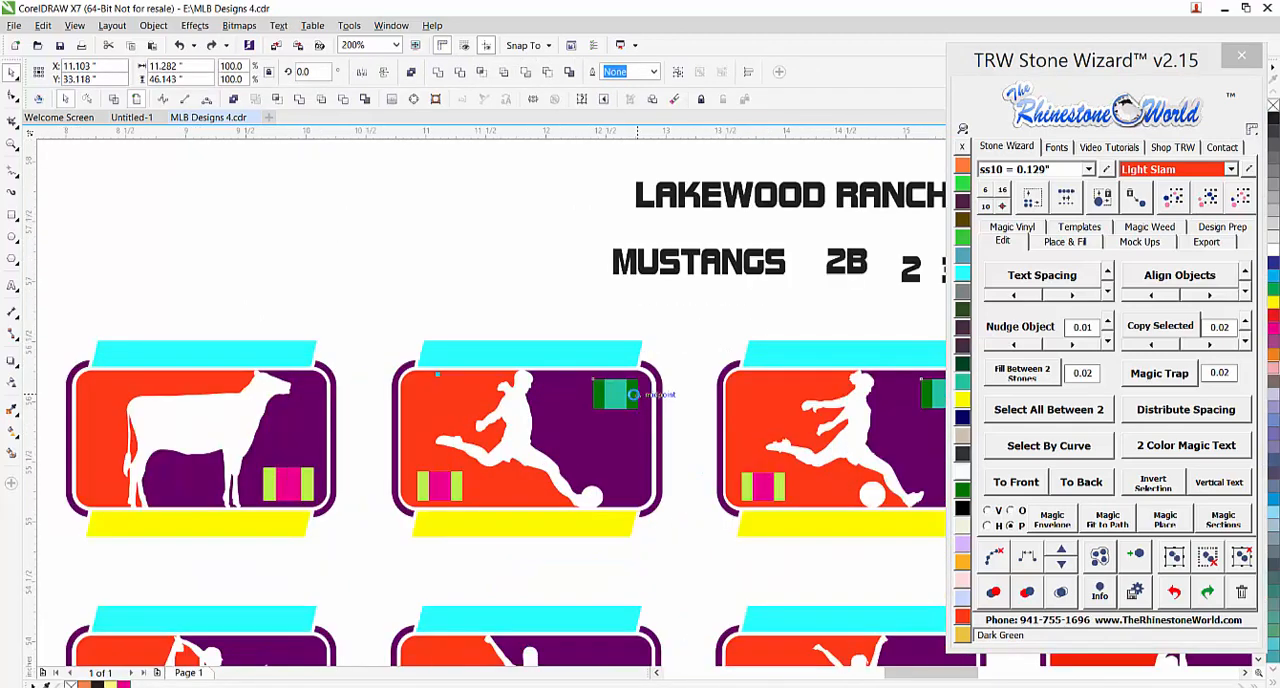
Add the sample number 32 to the selected dark green placeholders and fit it into all of them with Magic Envelope
scroll(634, 394, "down", 1)
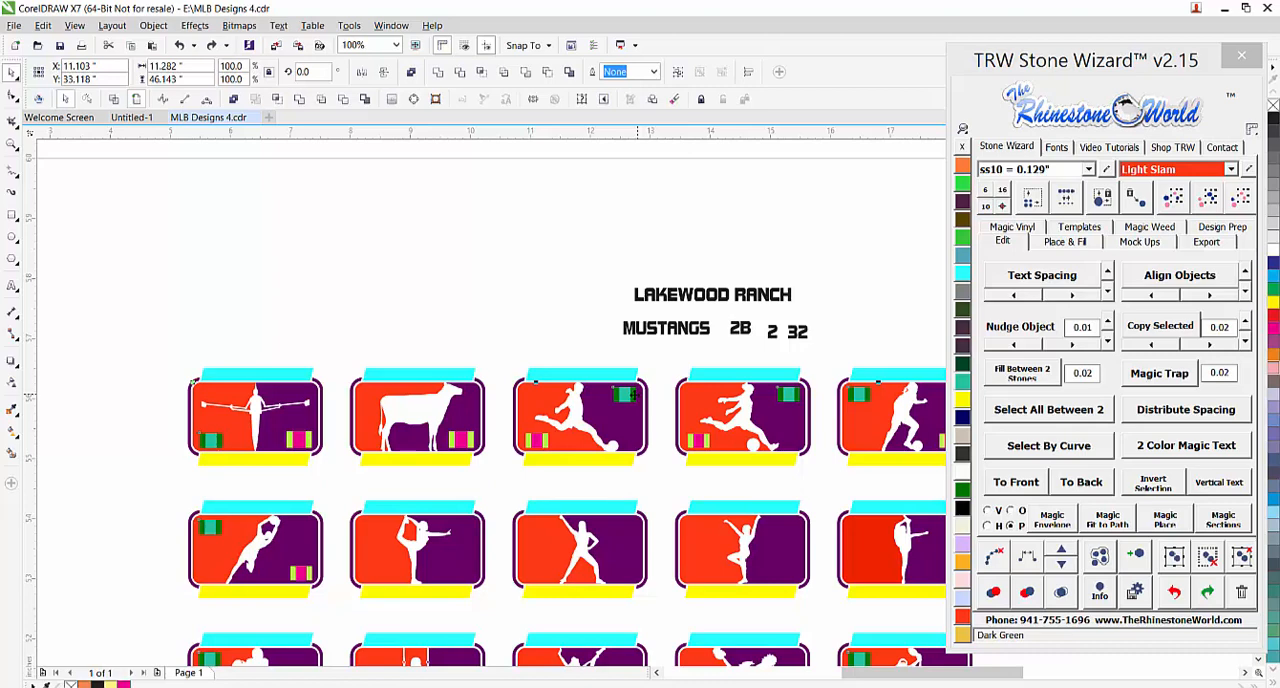
left_click(800, 340, "shift")
left_click(1056, 522)
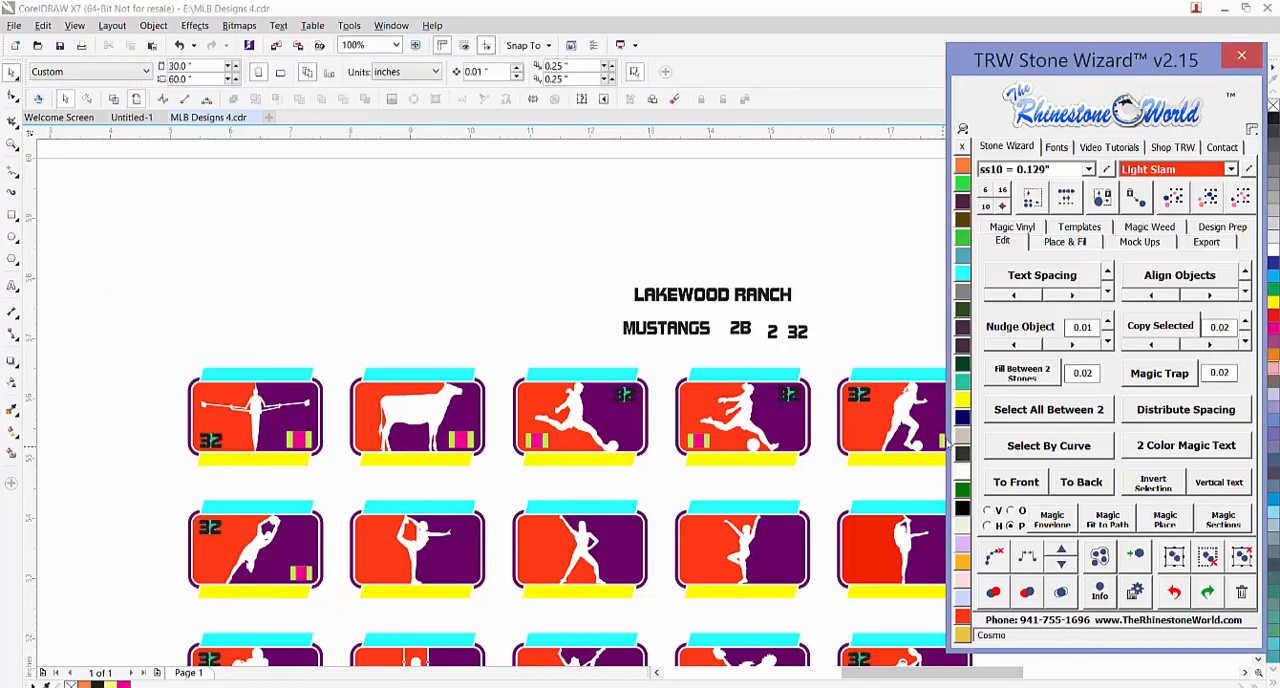
Select all teal one-digit placeholders by color, starting from the one in the crouching baseball fielder design, and delete them
scroll(745, 351, "down", 1)
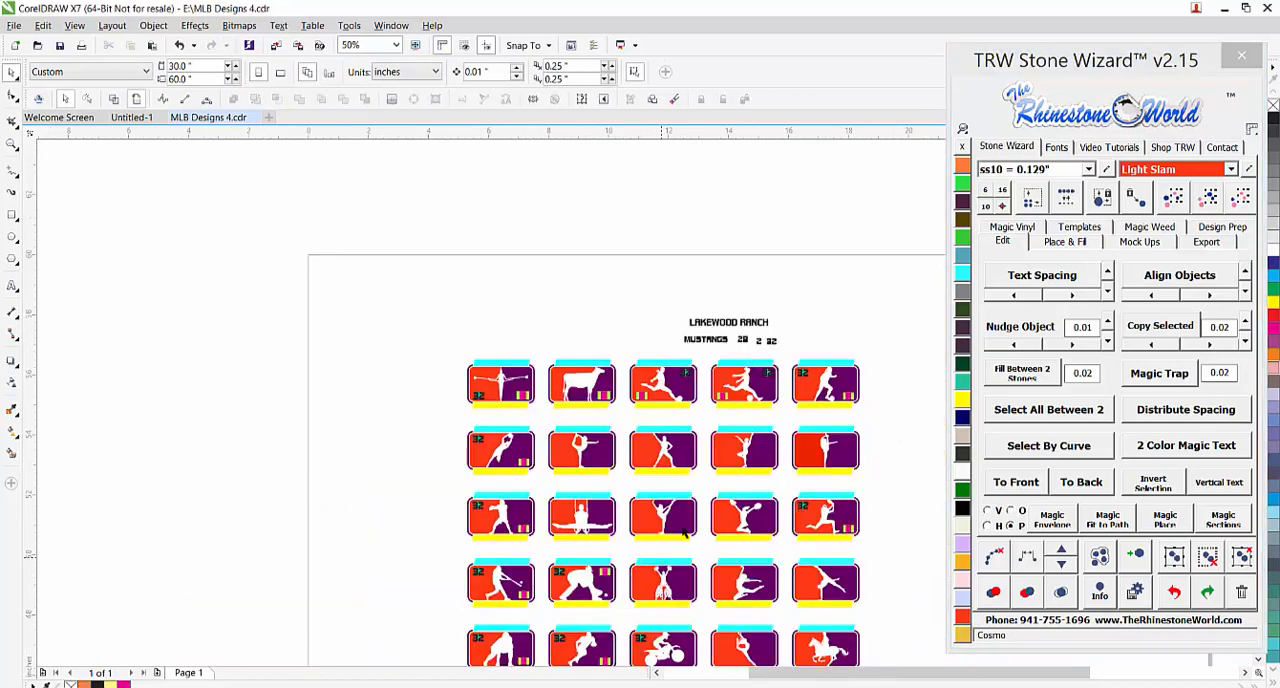
scroll(548, 615, "up", 2)
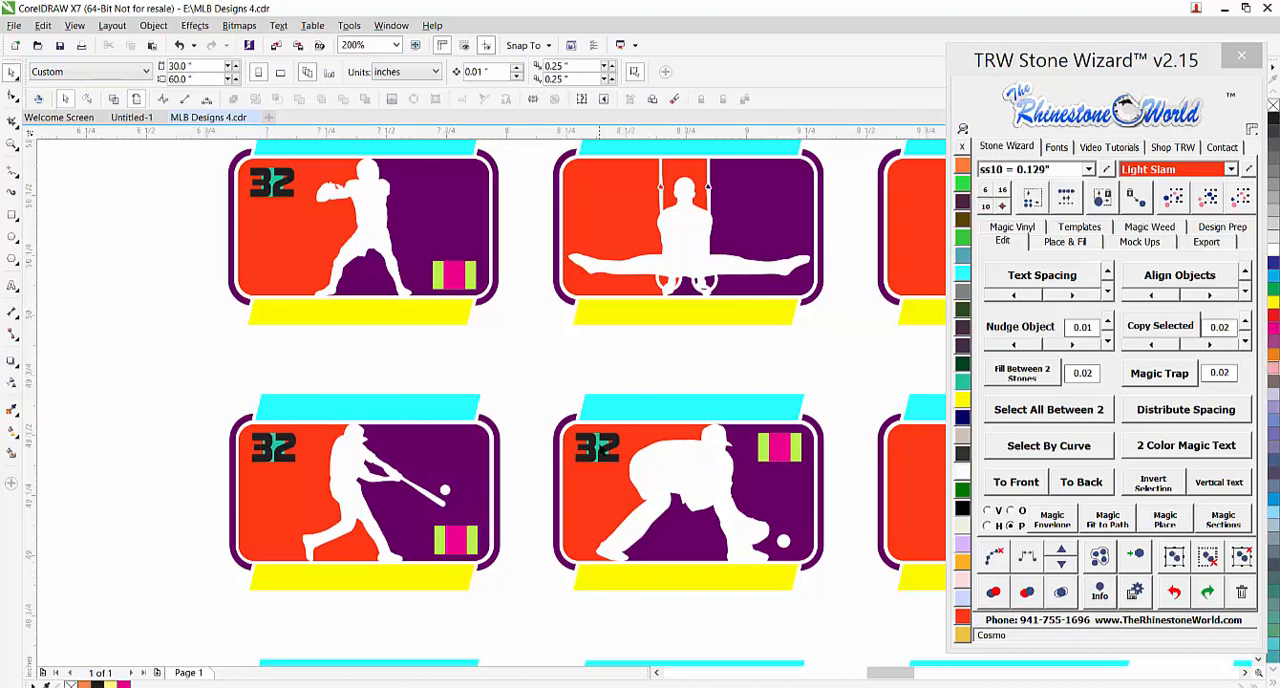
scroll(597, 447, "up", 1)
left_click(597, 447)
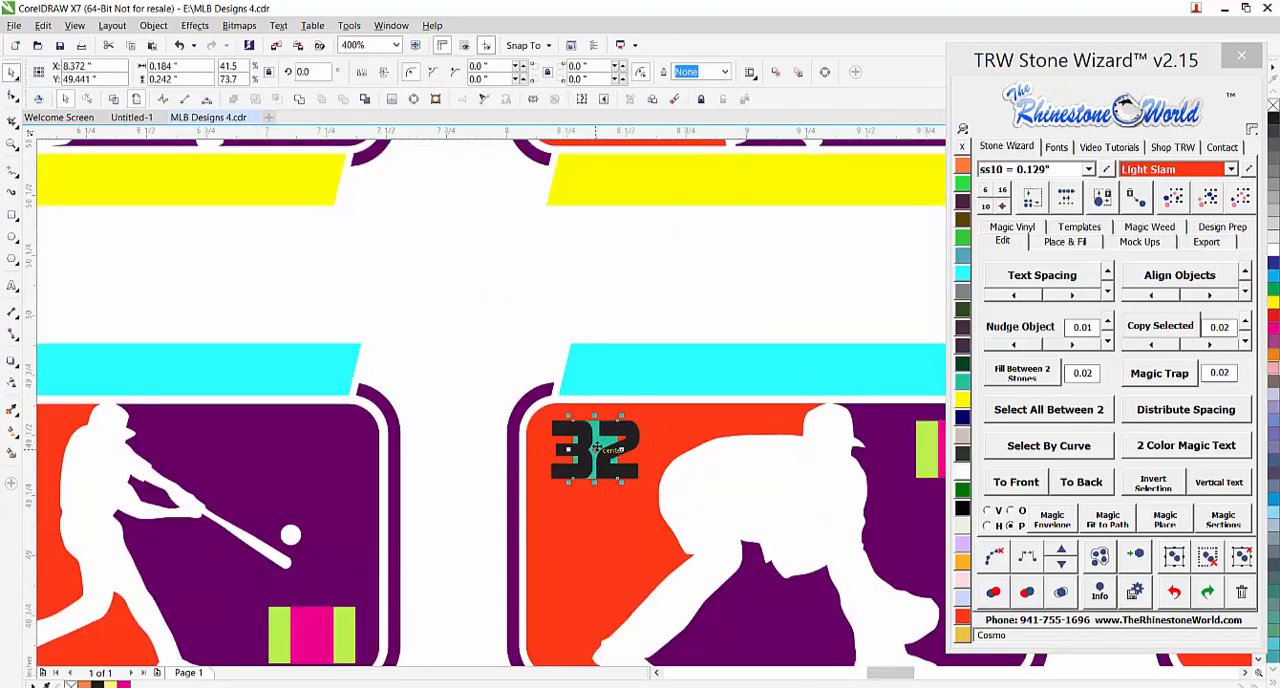
scroll(597, 447, "down", 1)
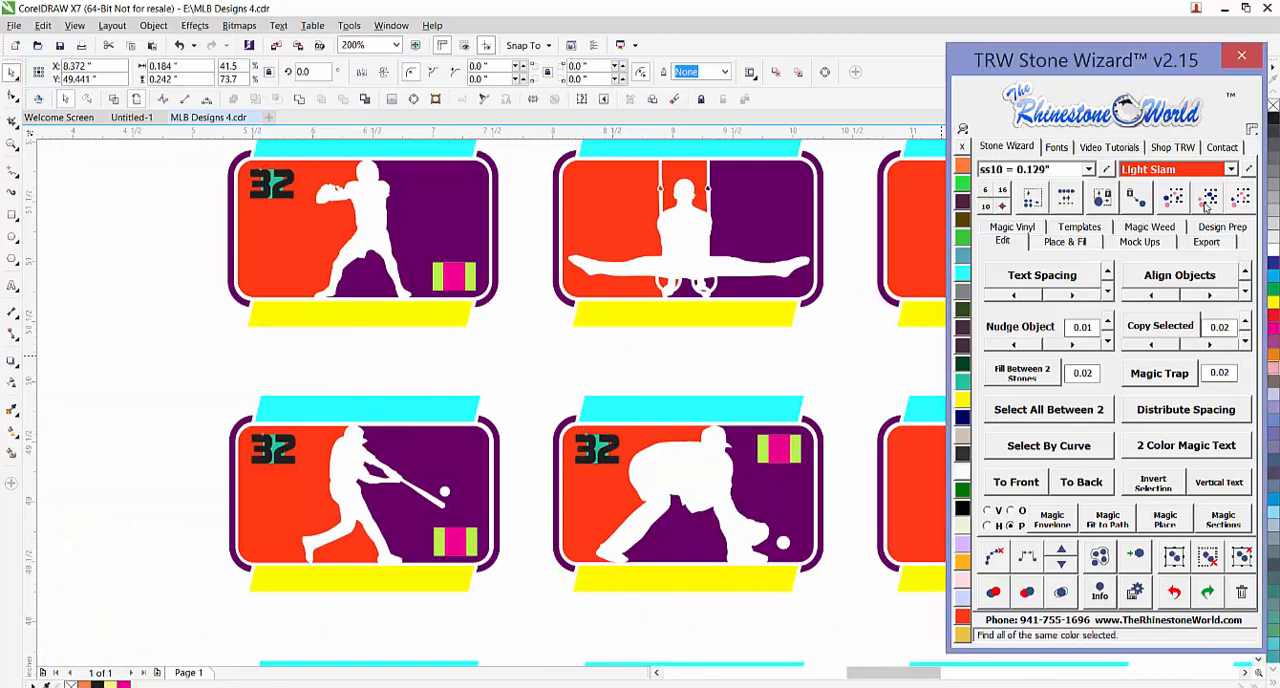
left_click(1207, 200)
left_click_drag(597, 447, 532, 376)
key("Delete")
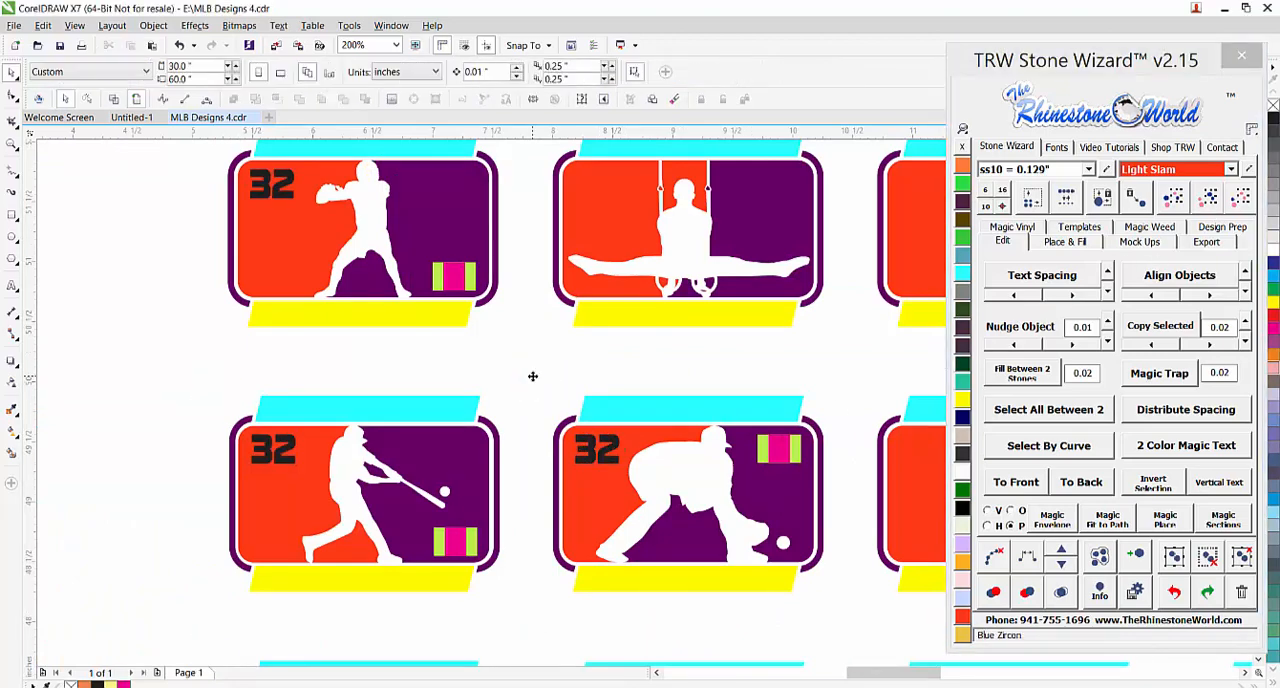
Examine how the number 32 is placed in the designs across the template rows, from the football designs to the soccer designs
scroll(528, 378, "down", 2)
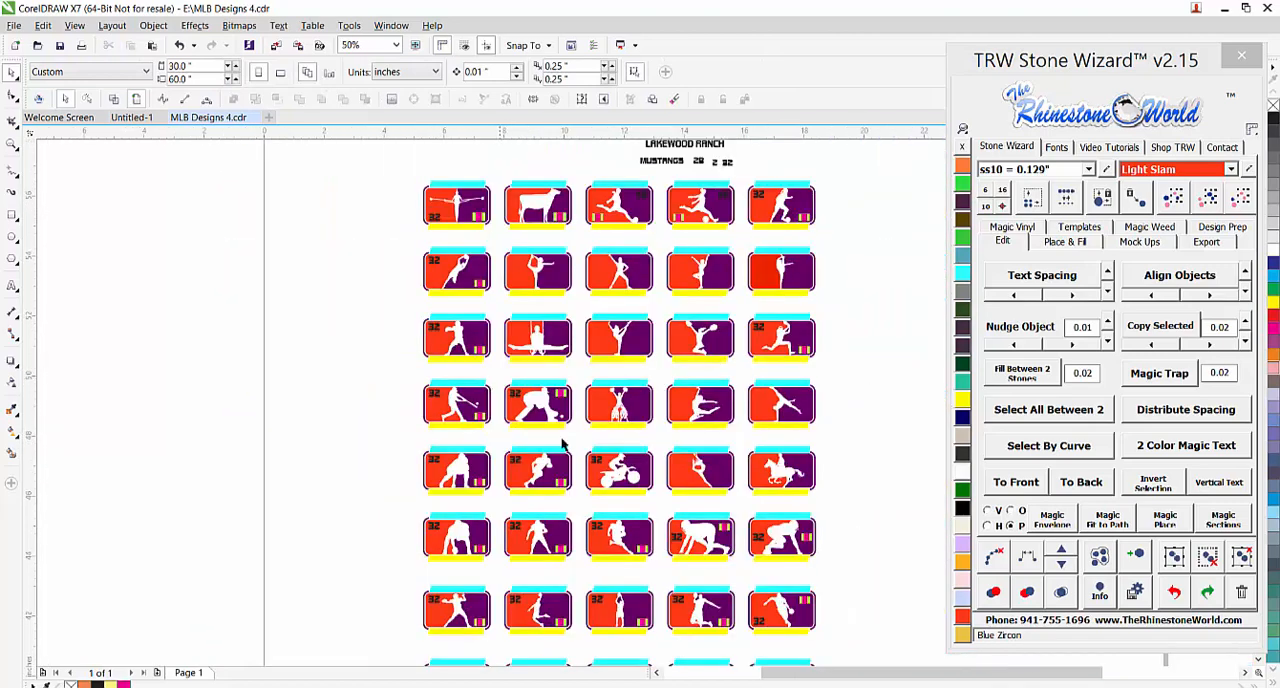
scroll(743, 575, "up", 1)
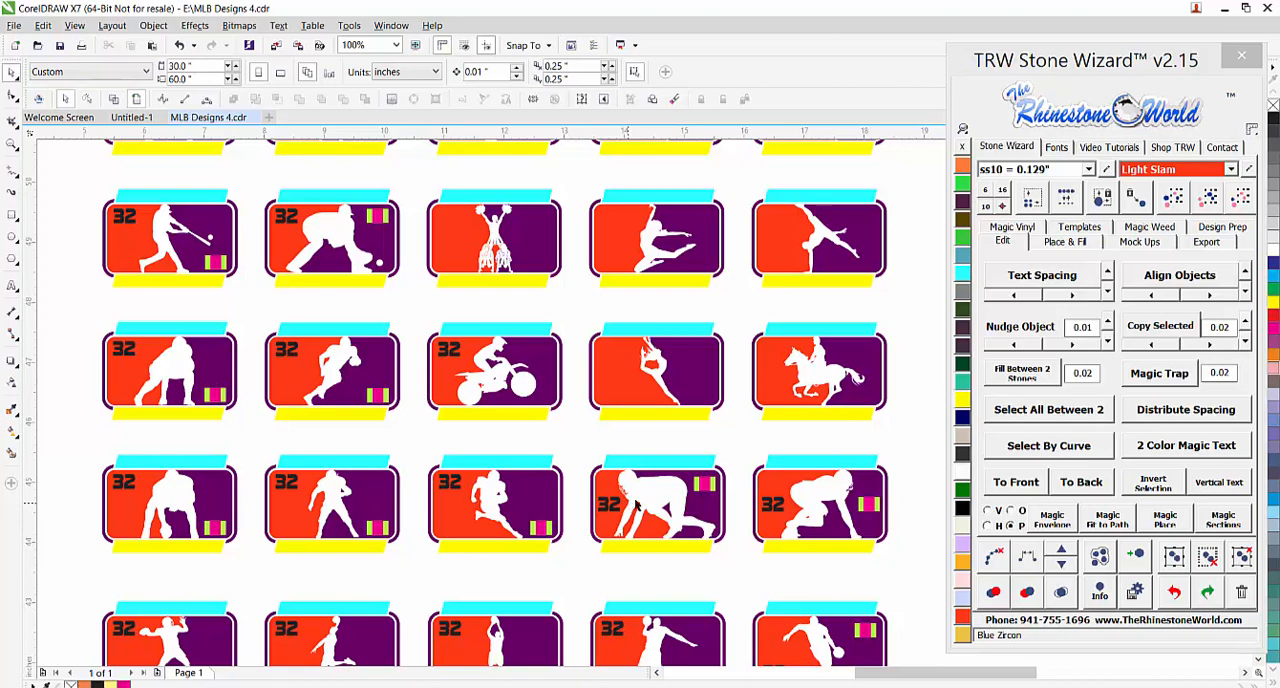
scroll(590, 525, "down", 1)
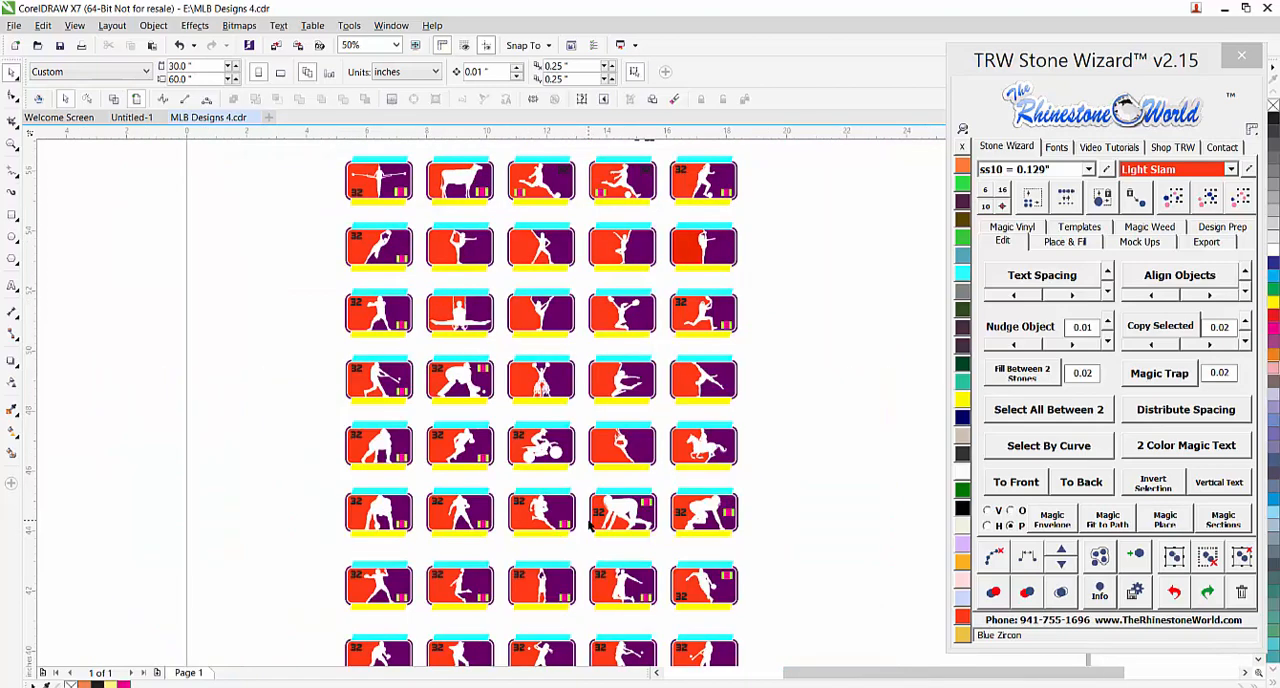
scroll(591, 525, "down", 1)
scroll(594, 329, "up", 2)
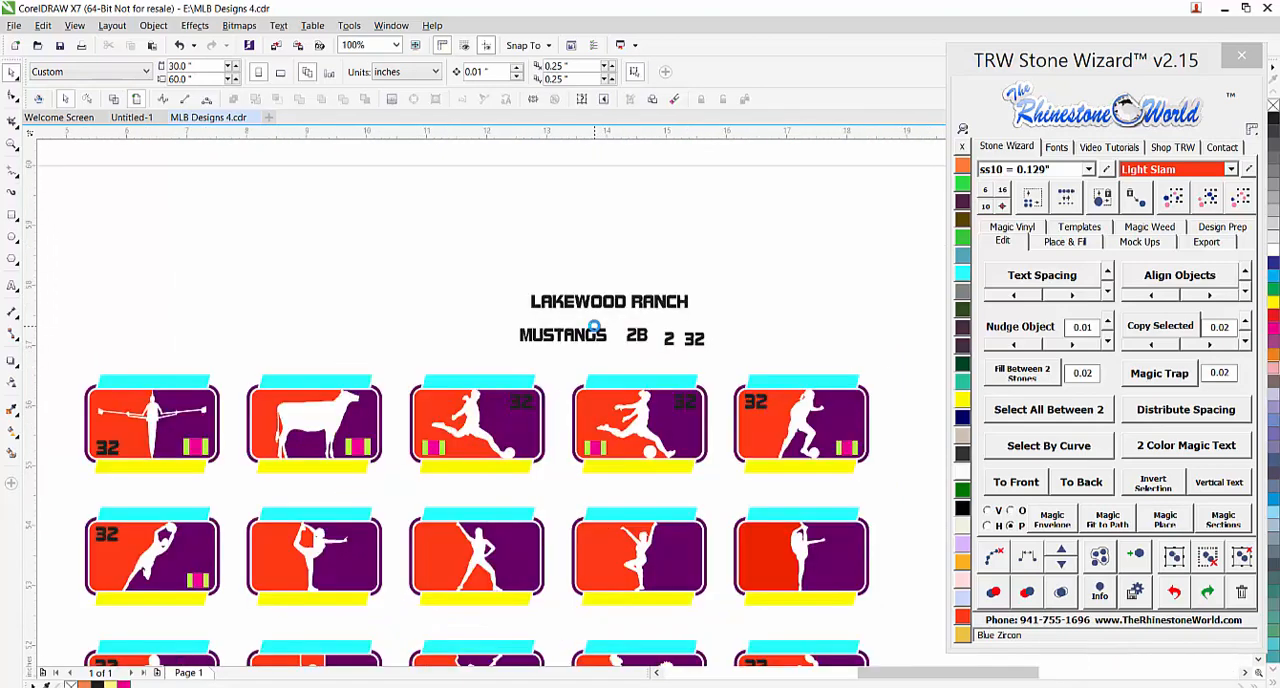
scroll(728, 356, "up", 1)
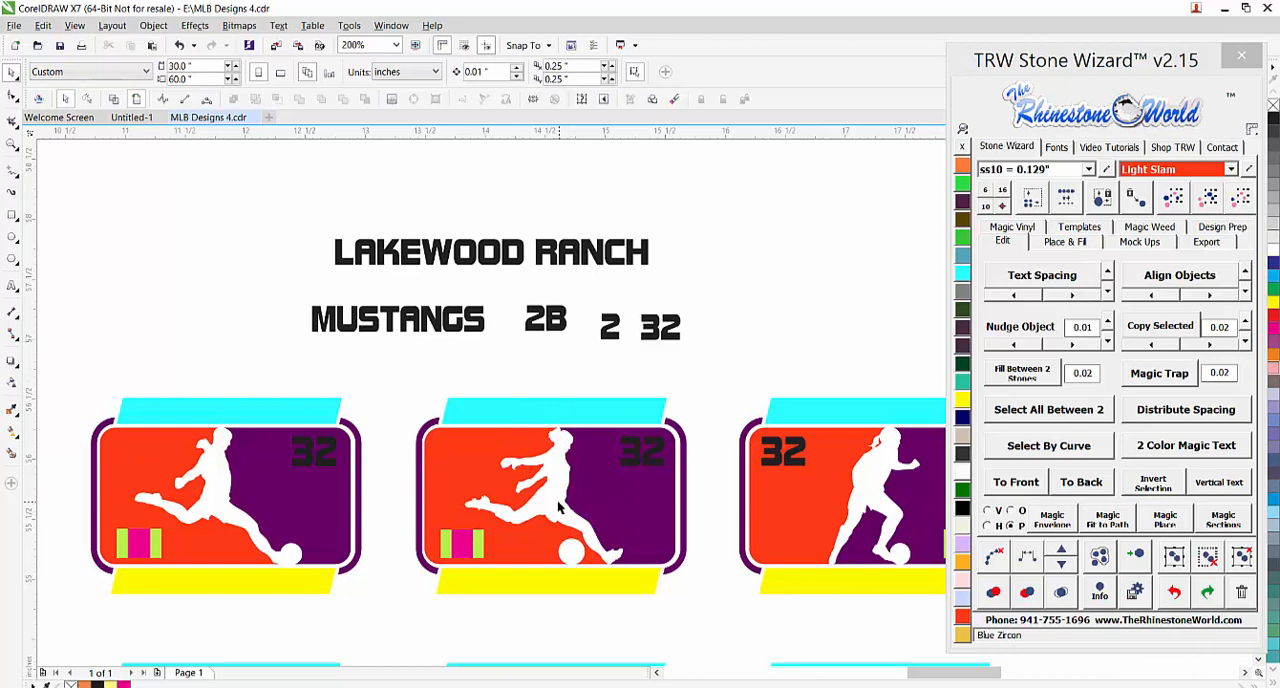
scroll(570, 510, "down", 2)
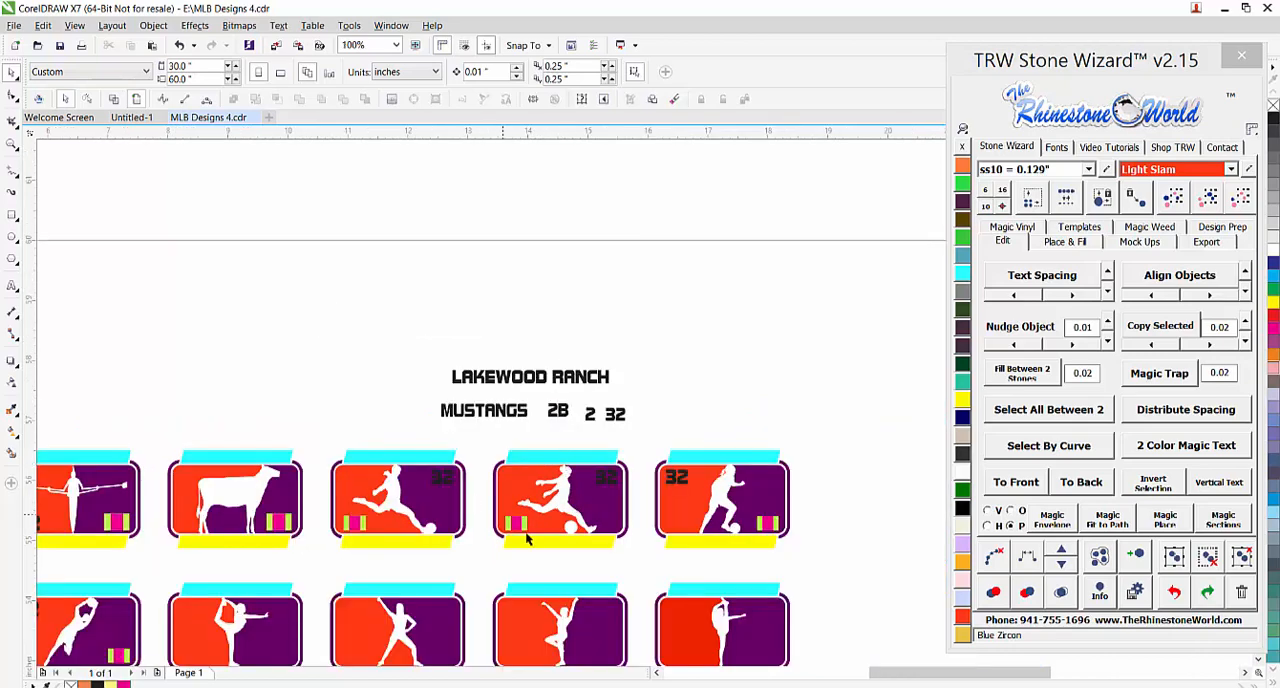
Select all lime green placeholders by color and fit the sample number 2B into them with Magic Envelope
scroll(537, 543, "up", 2)
left_click(517, 515)
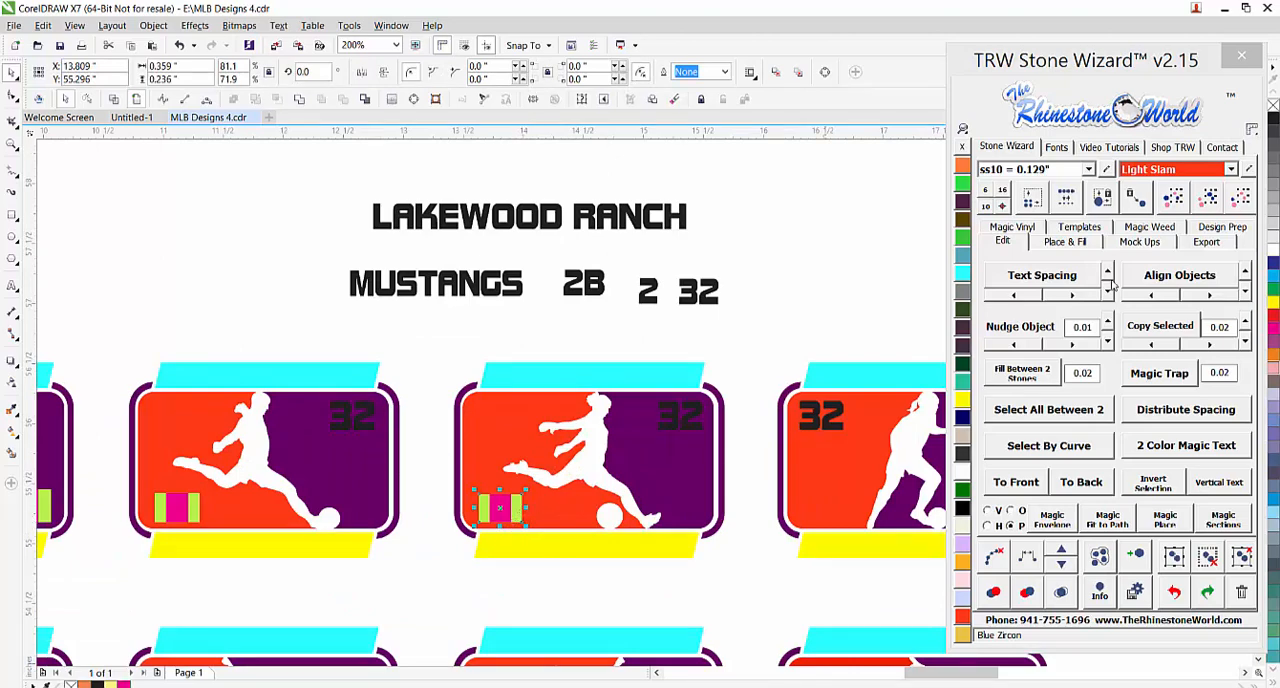
left_click(1206, 204)
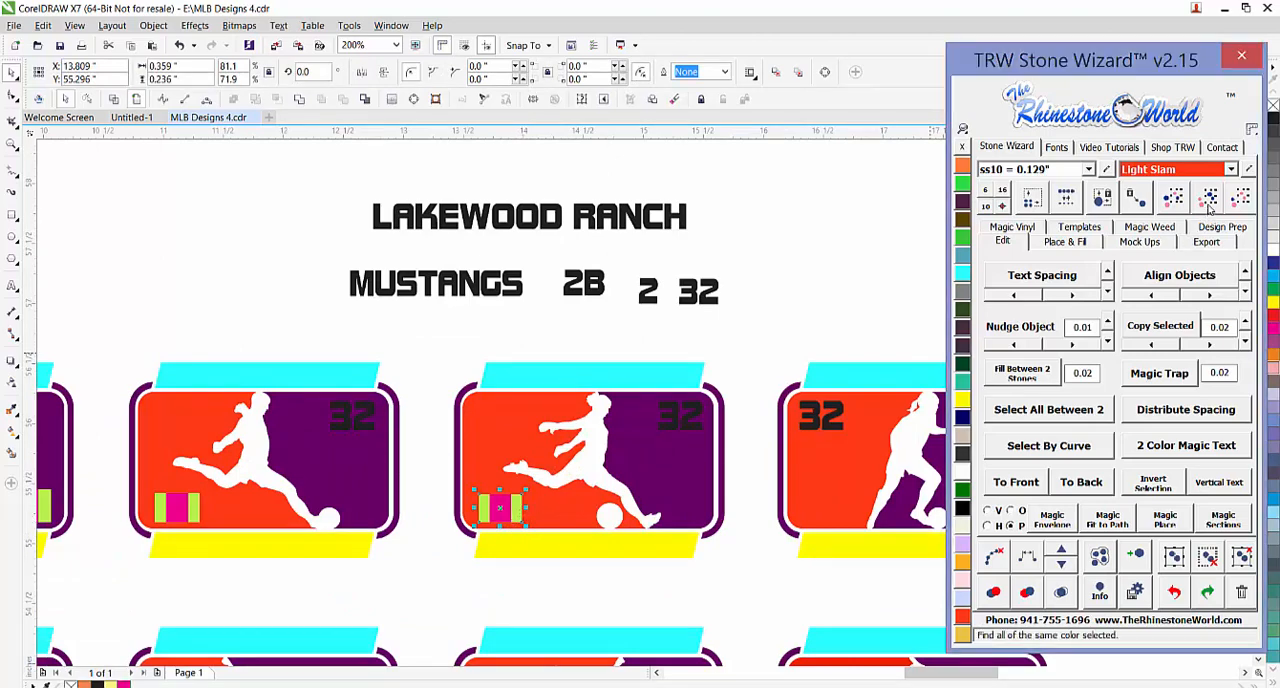
left_click(600, 289, "shift")
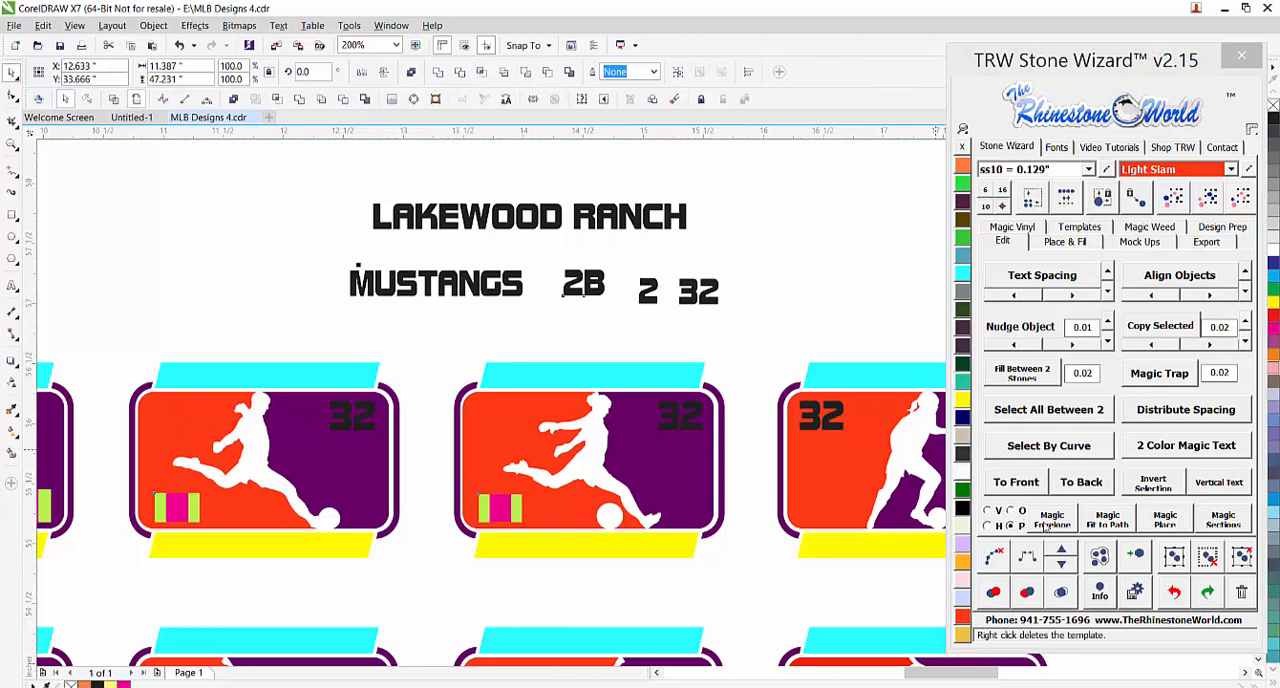
left_click(1048, 524)
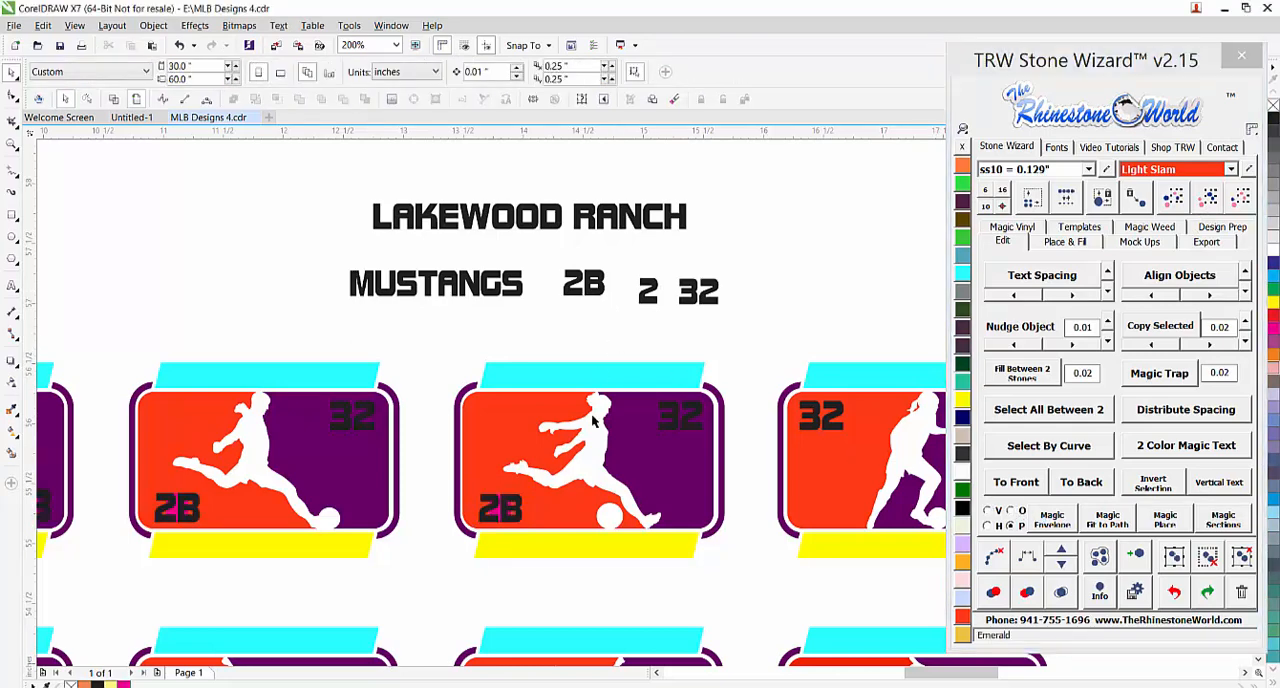
Select all magenta one-digit placeholders by color, starting from the one behind 2B in the second soccer design, and delete them
scroll(488, 527, "up", 1)
left_click(512, 505)
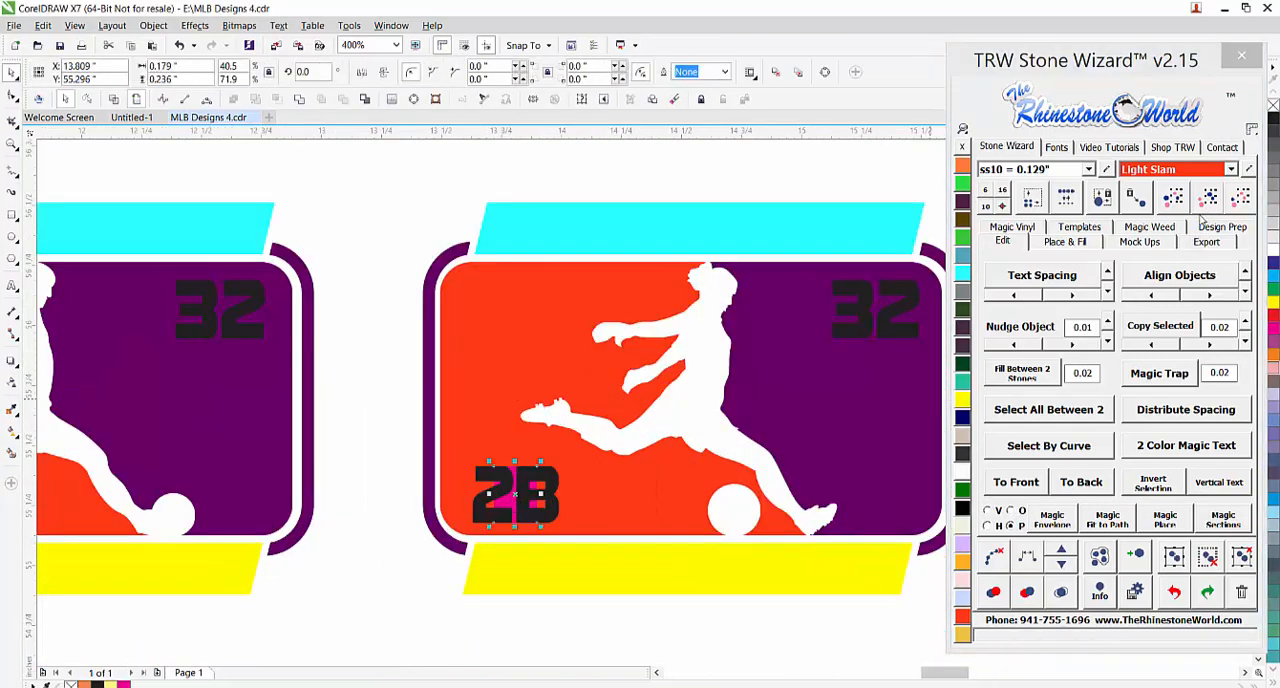
left_click_drag(512, 497, 490, 478)
key("Escape")
scroll(609, 425, "down", 2)
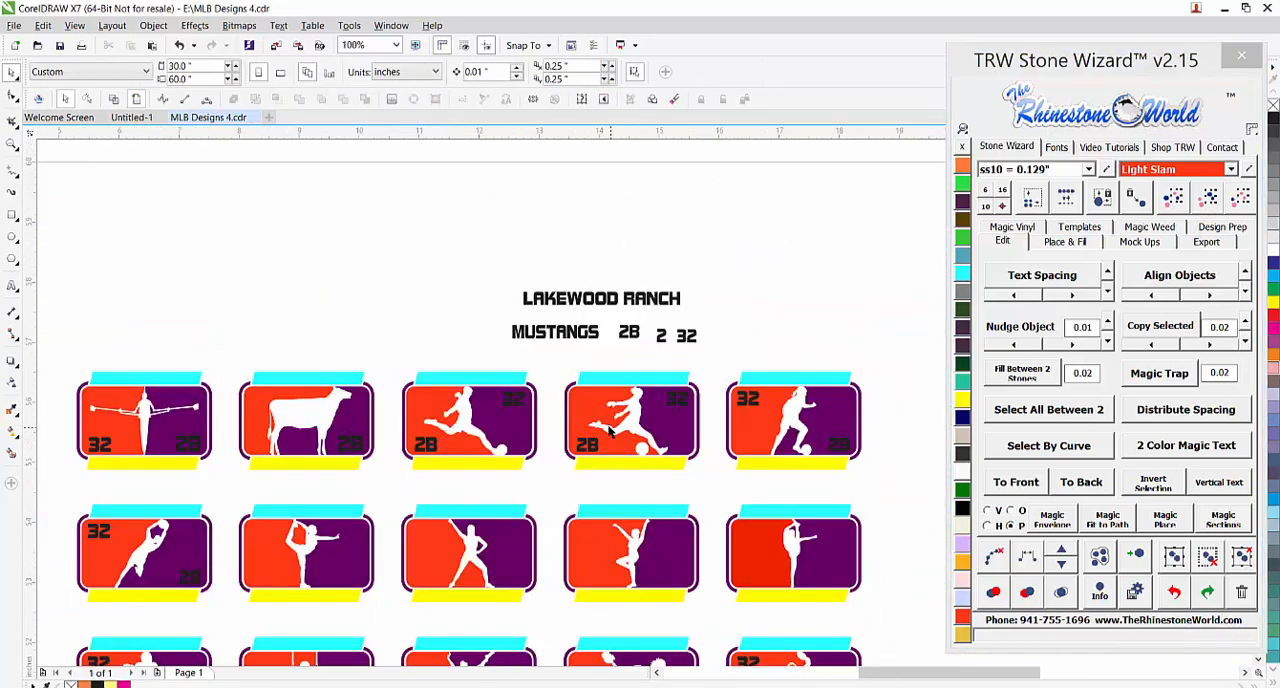
Look over the numbered designs on the page, selecting the whole baseball batter design and deselecting it
scroll(583, 396, "down", 3)
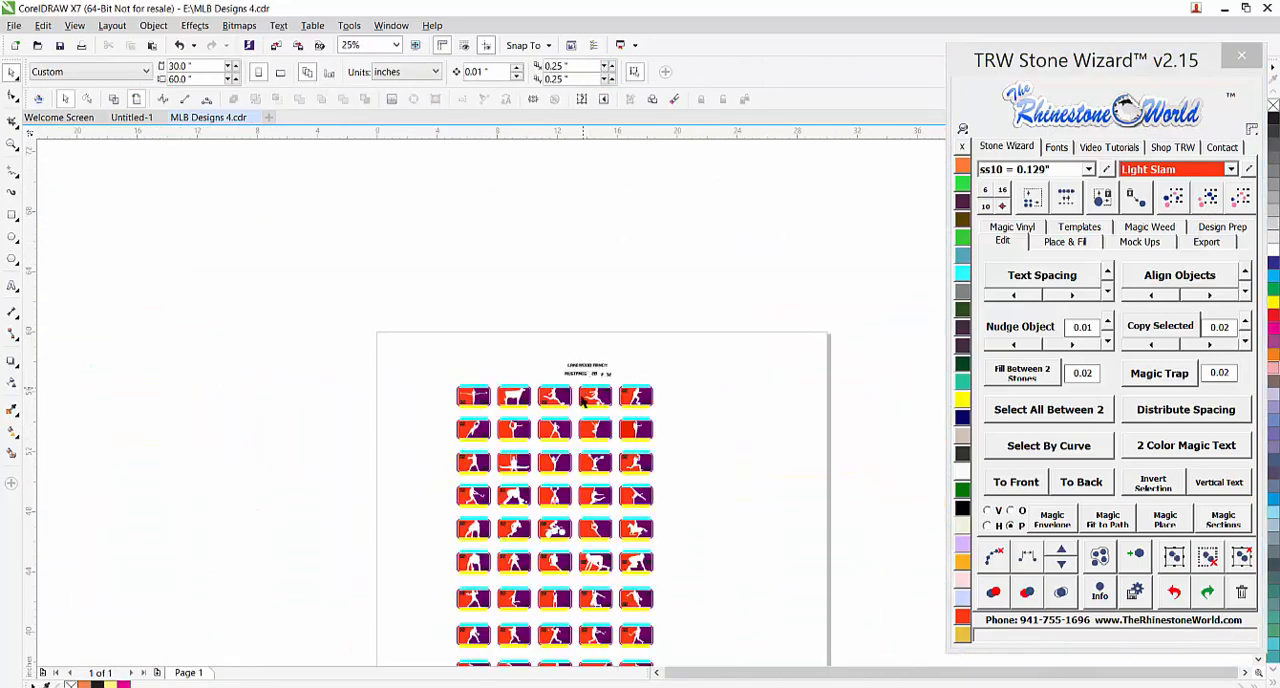
scroll(496, 512, "up", 1)
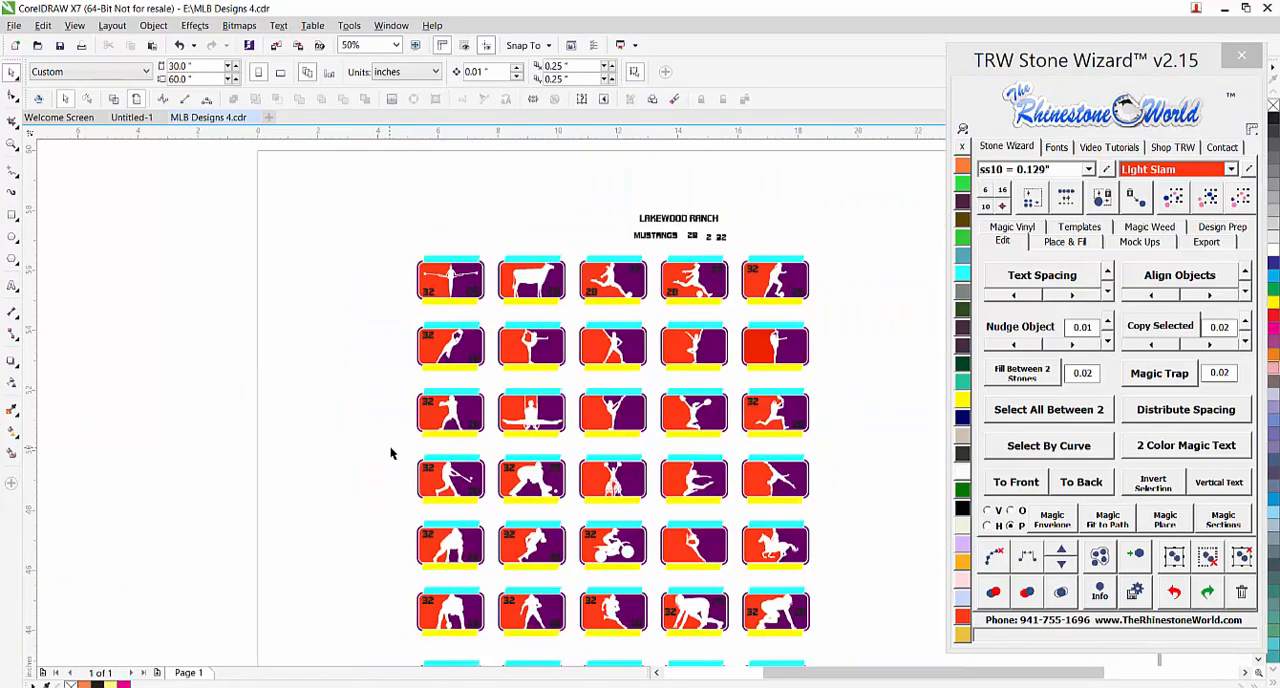
left_click_drag(390, 447, 500, 520)
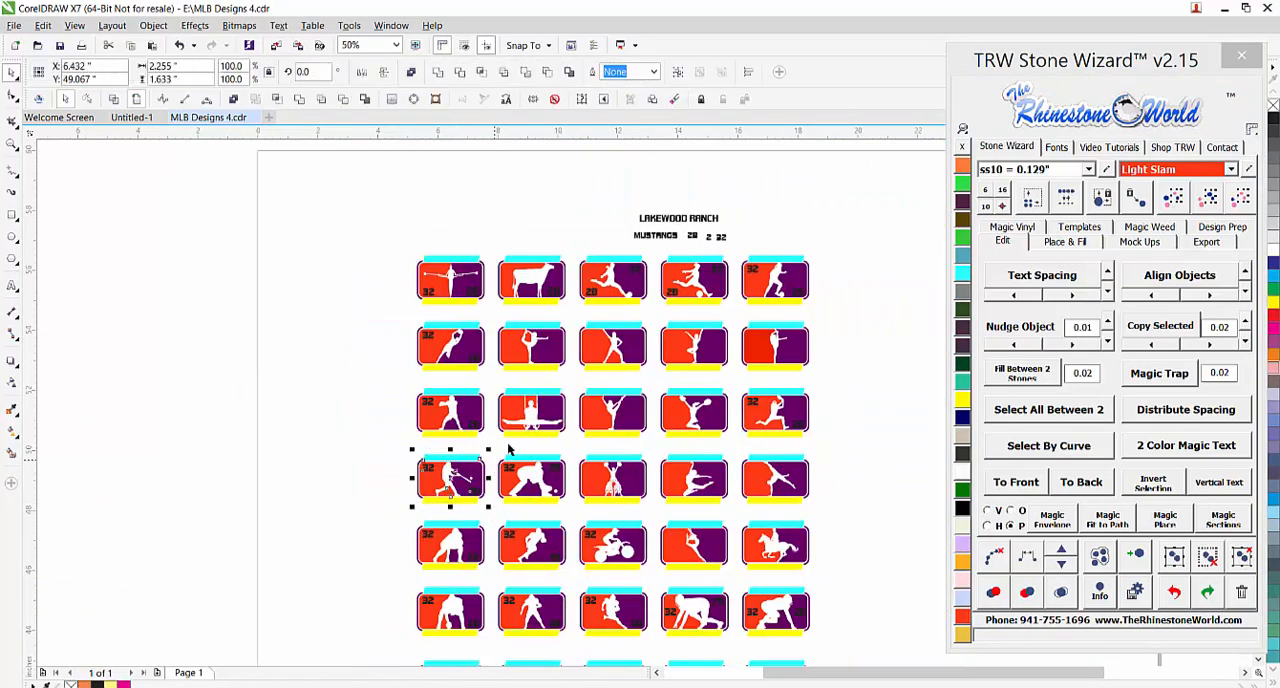
left_click(578, 244)
Select all cyan bars above the designs by color and fit the LAKEWOOD RANCH text into them with Magic Envelope
scroll(650, 228, "up", 1)
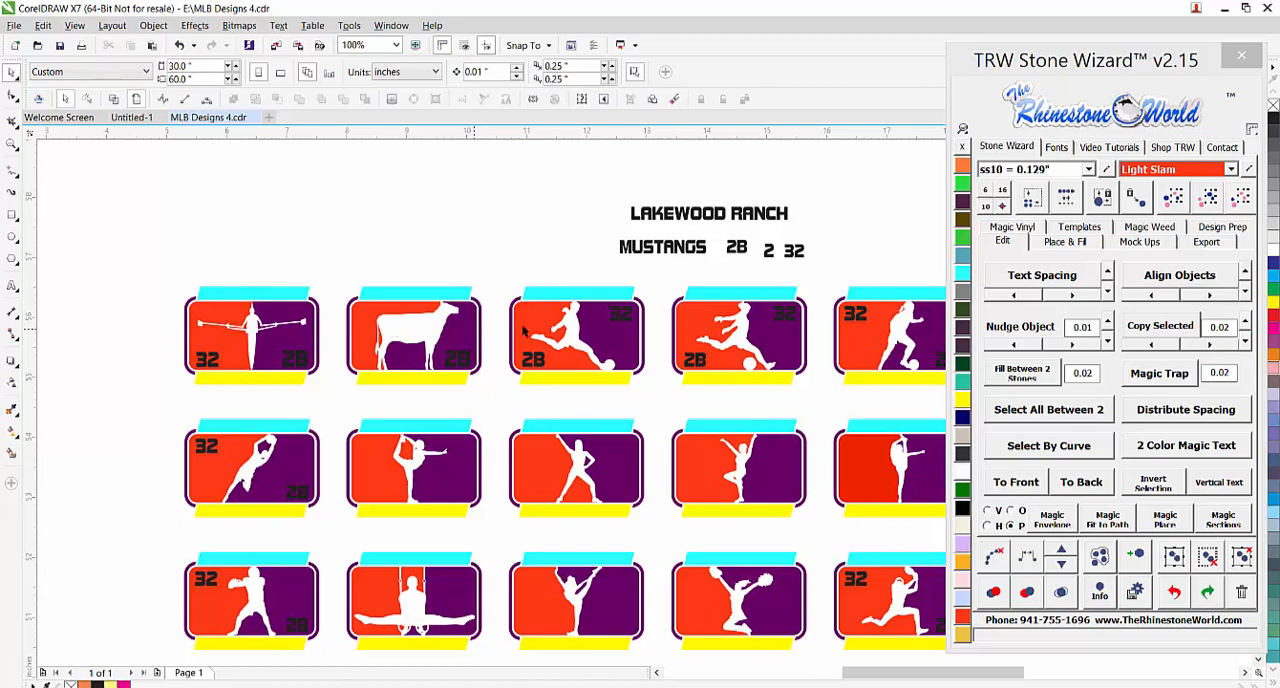
left_click(586, 297)
left_click(766, 216, "shift")
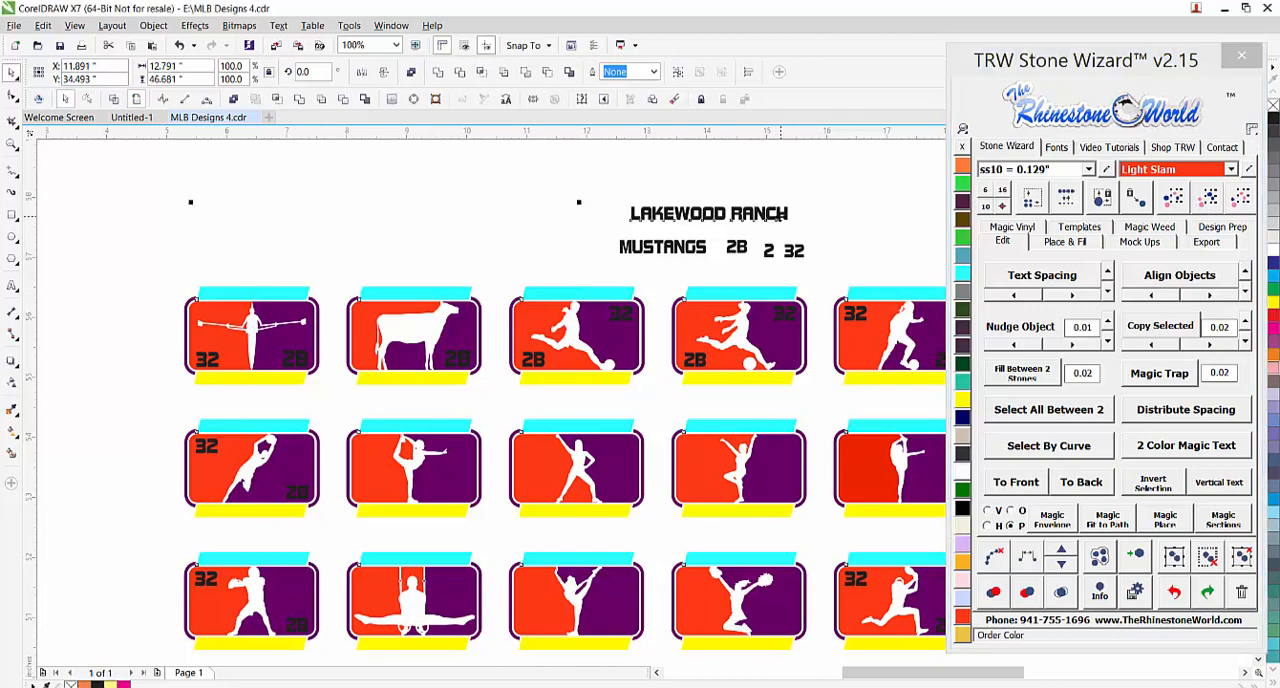
scroll(779, 217, "up", 1)
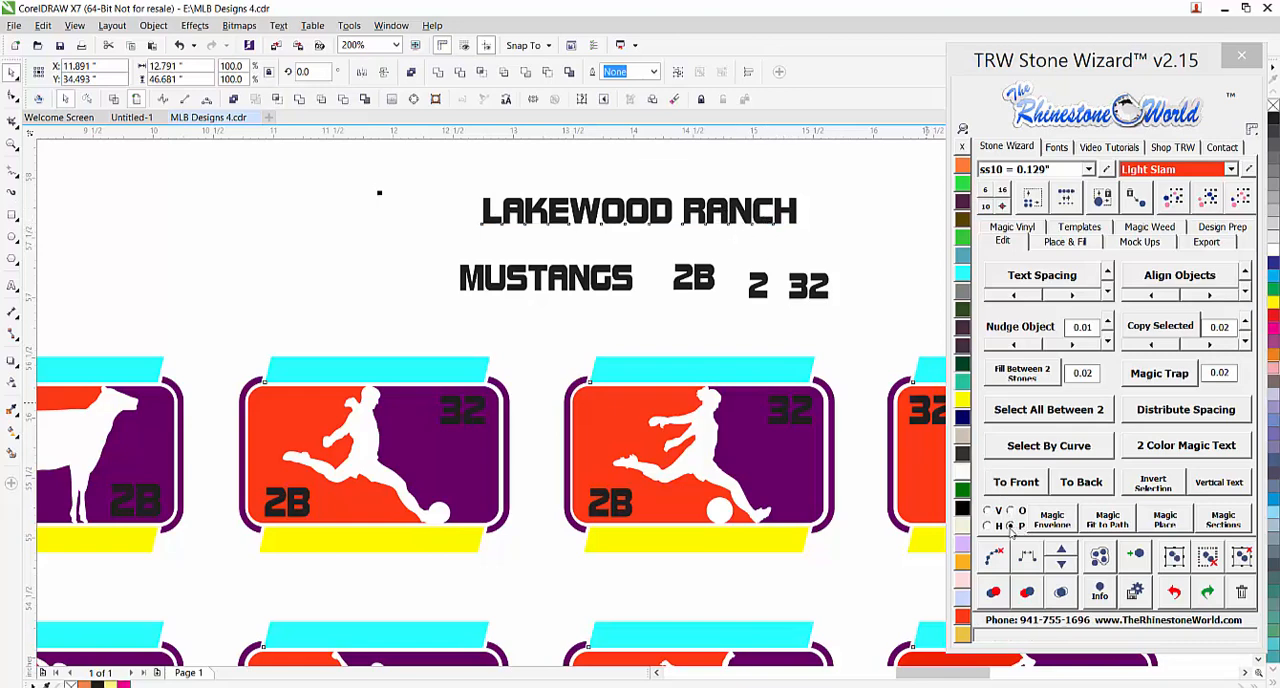
left_click(1050, 520)
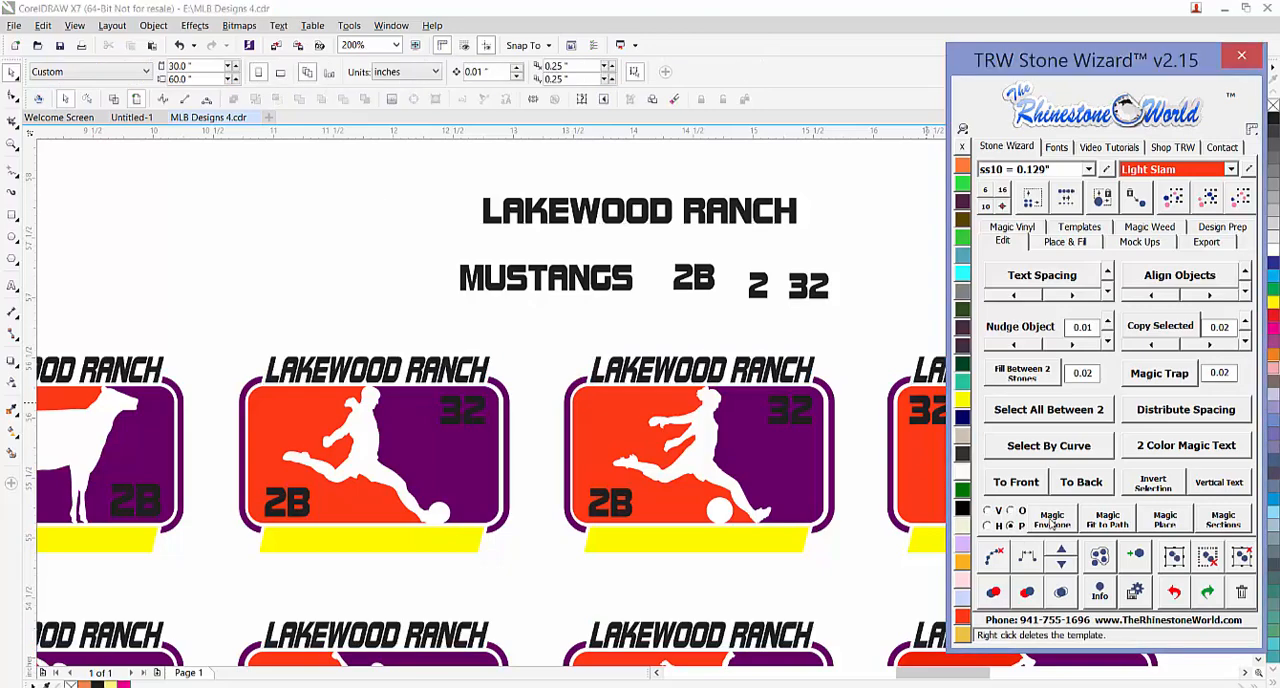
Examine the LAKEWOOD RANCH lettering and the 32 and 2B numbers in the designs further down the page
scroll(641, 338, "down", 3)
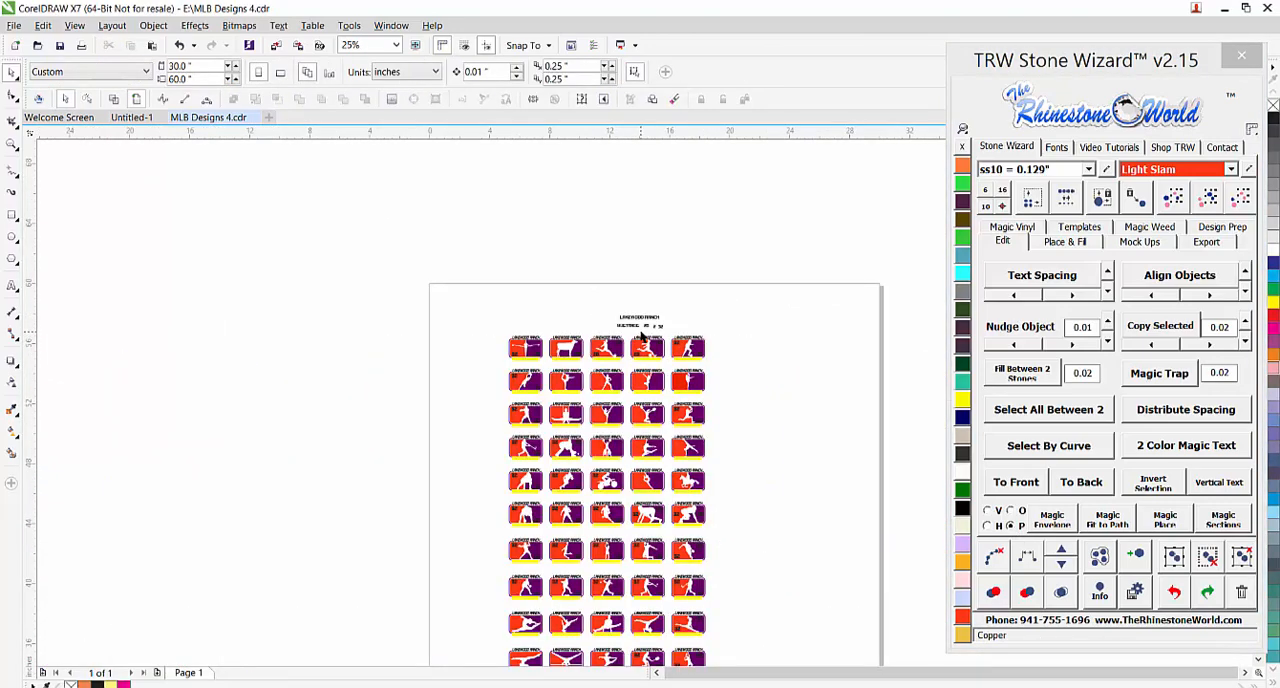
scroll(651, 603, "up", 3)
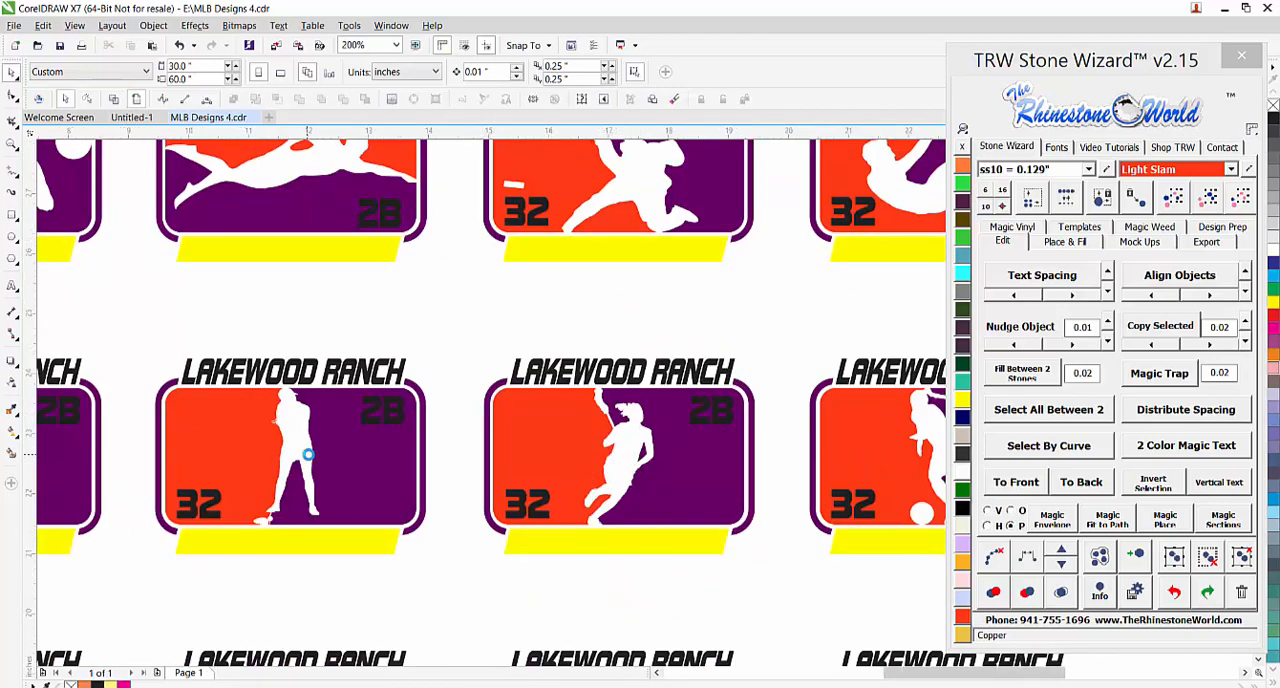
scroll(308, 462, "down", 1)
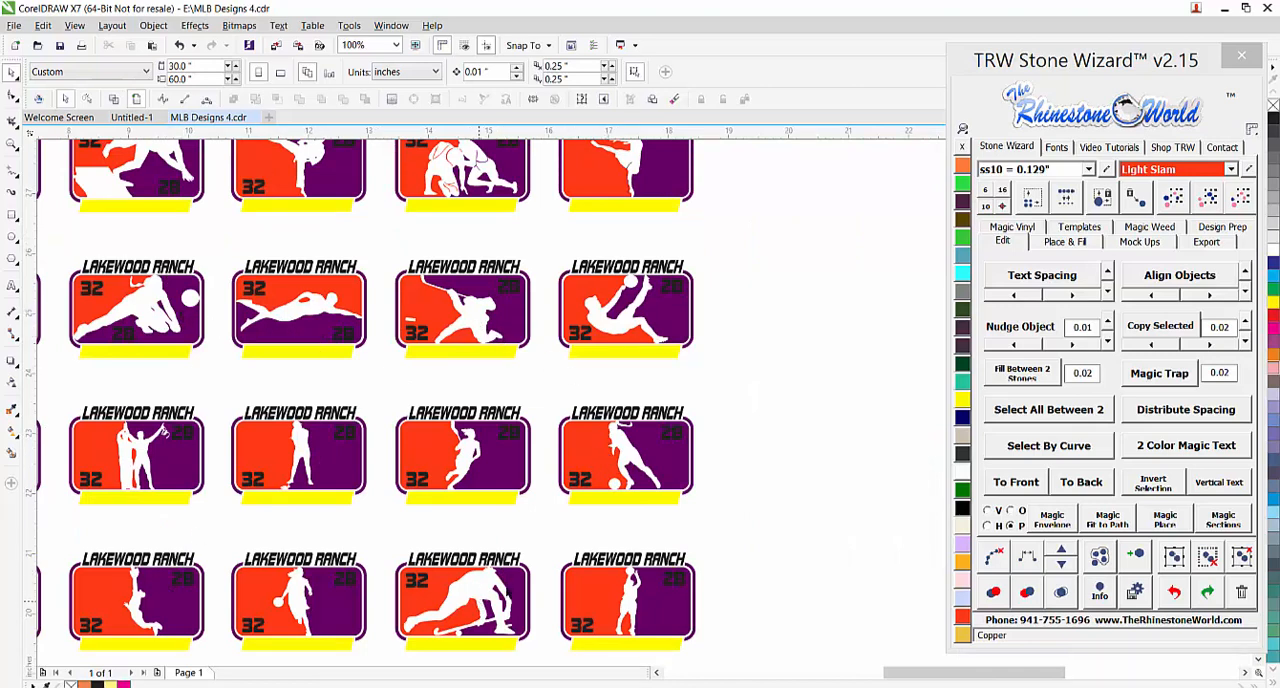
scroll(557, 482, "down", 2)
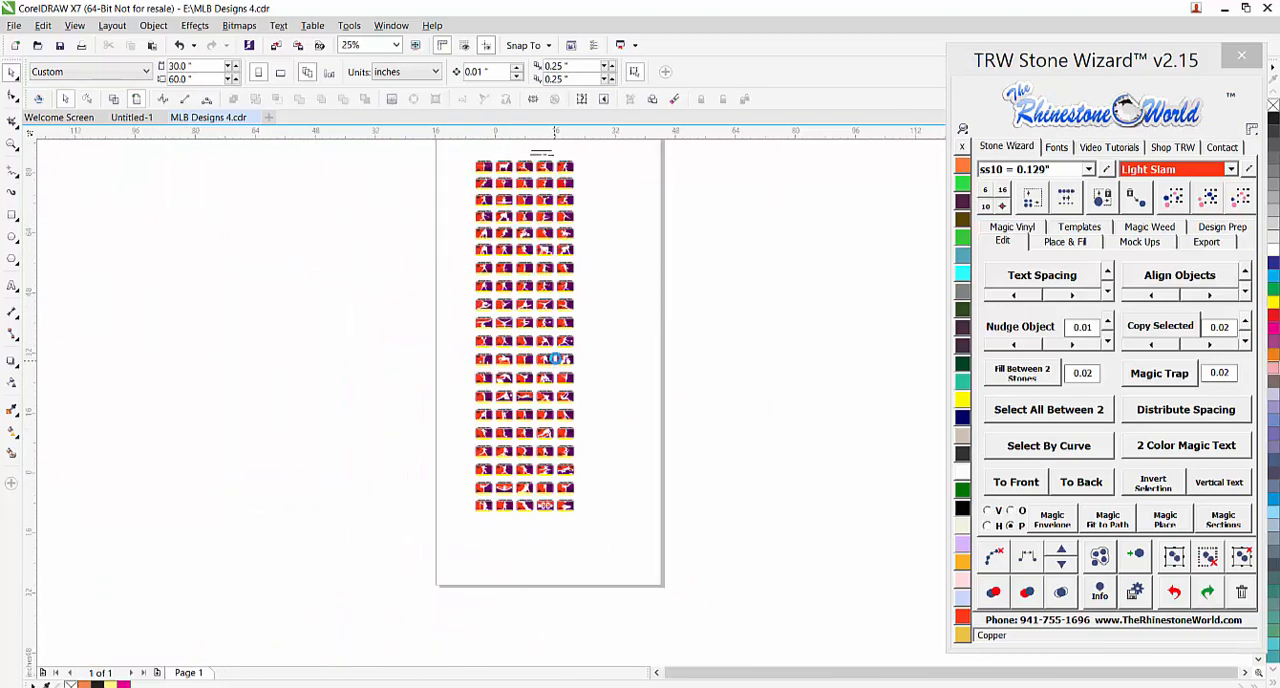
scroll(557, 358, "down", 1)
Select all yellow bars below the designs by color and fit the MUSTANGS text into them with Magic Envelope
scroll(560, 300, "up", 3)
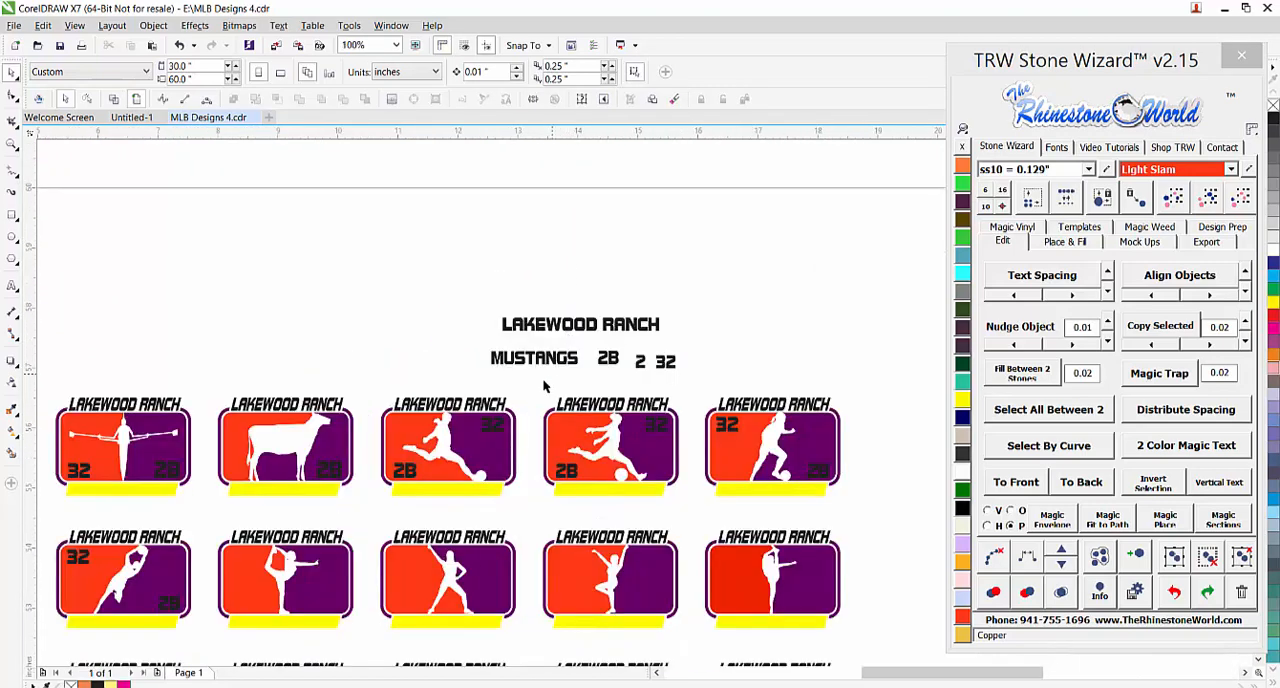
left_click(546, 360)
left_click(500, 494)
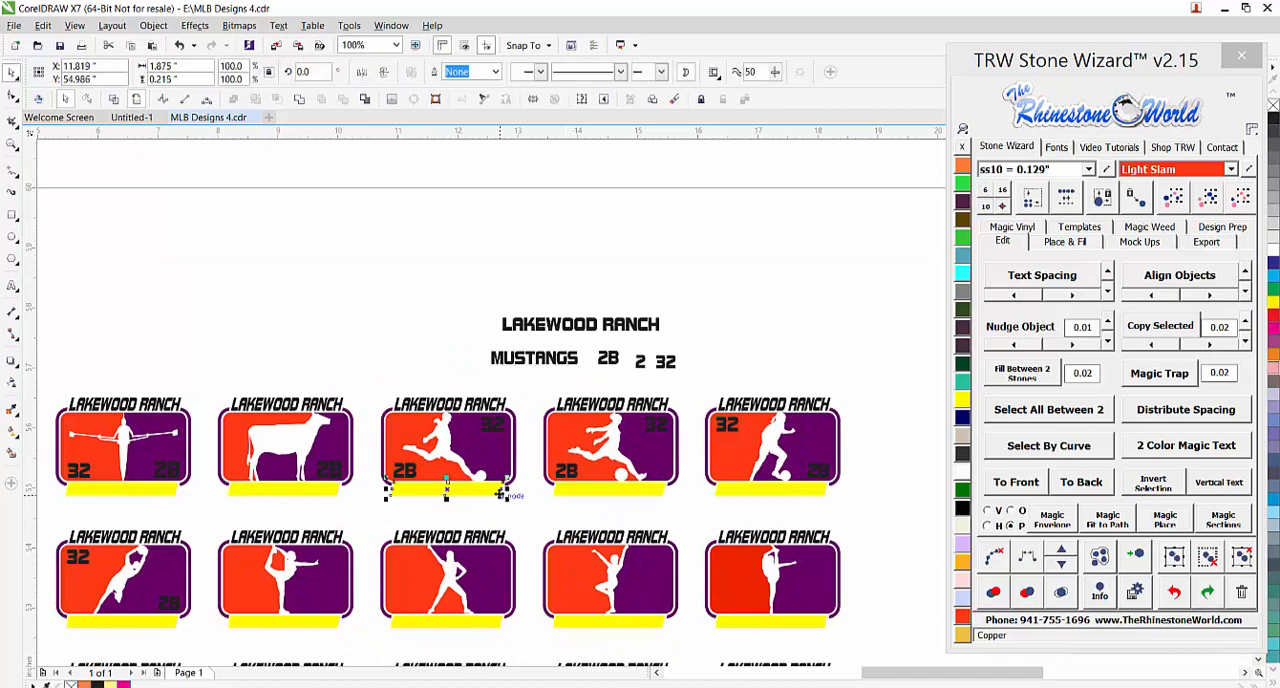
left_click(1207, 197)
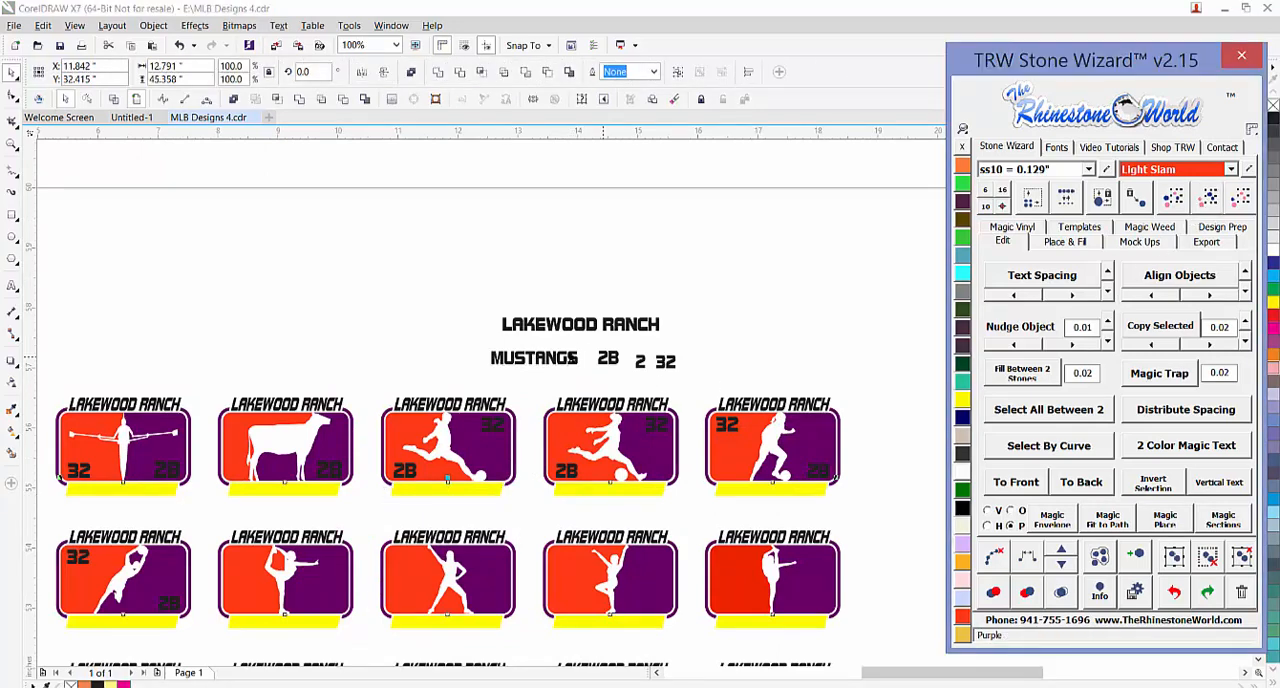
left_click(568, 366, "shift")
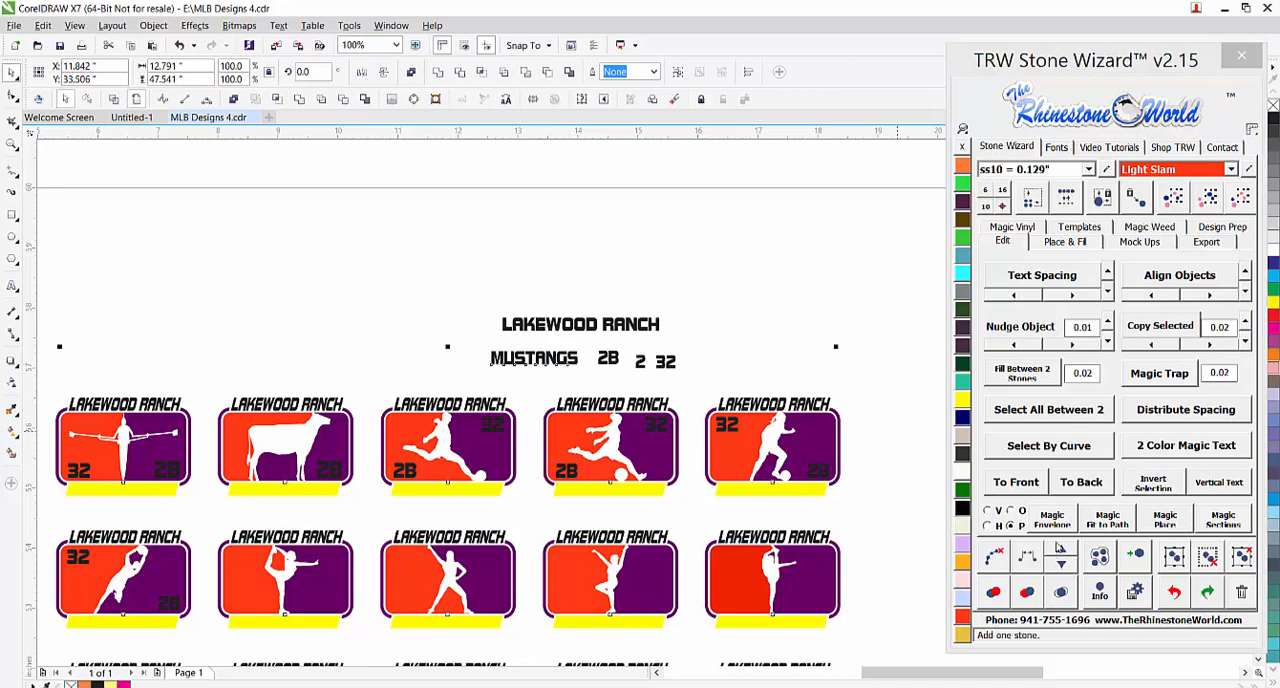
left_click(1057, 525)
Delete the loose LAKEWOOD RANCH, MUSTANGS, 2B, 2 and 32 source texts above the first row of designs
scroll(672, 440, "down", 2)
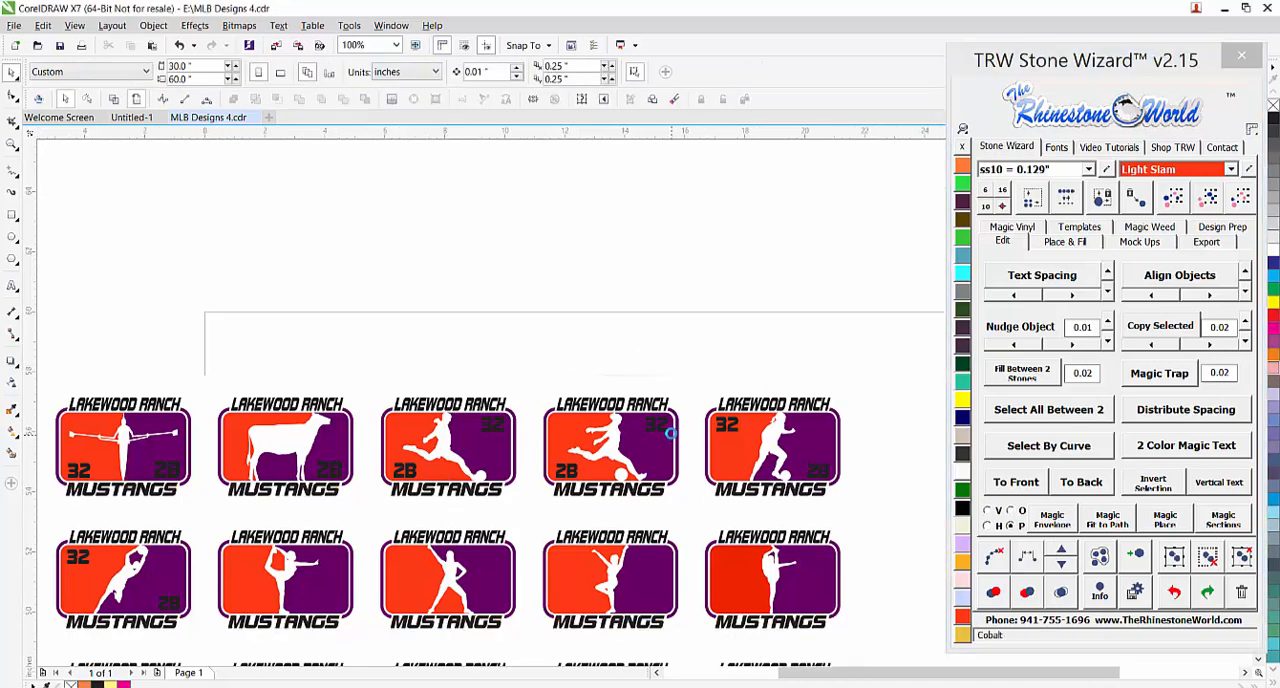
scroll(737, 604, "up", 4)
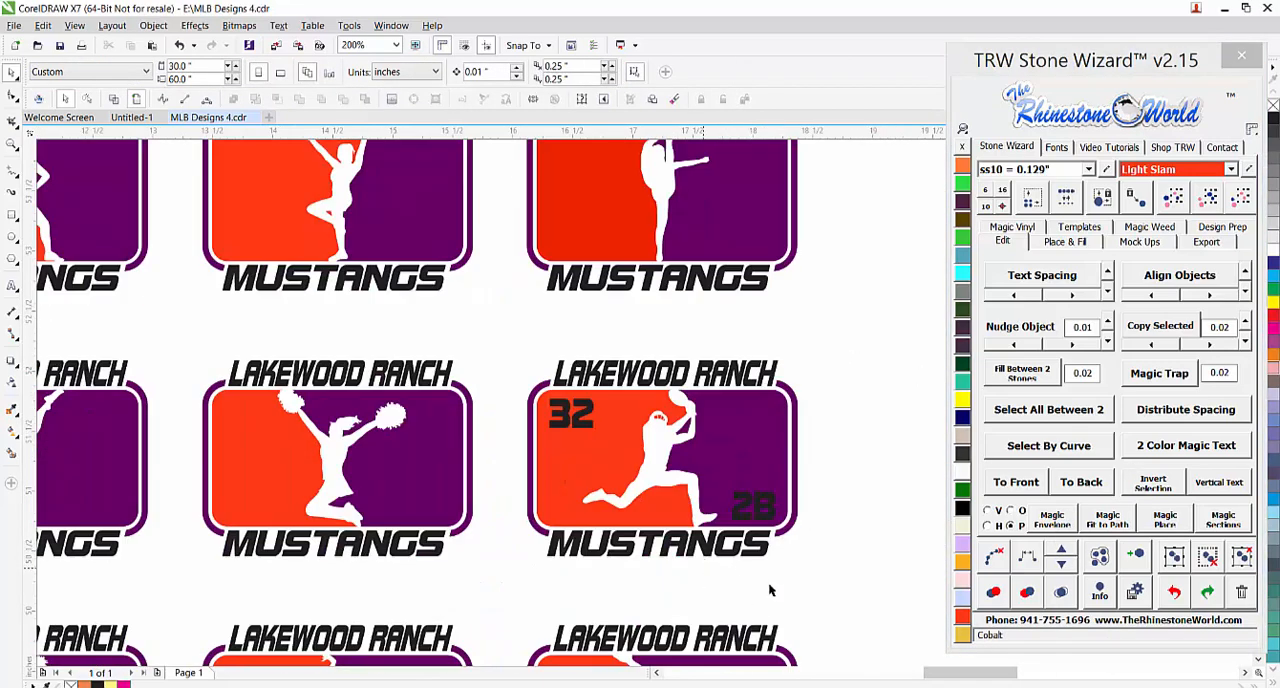
scroll(706, 517, "down", 4)
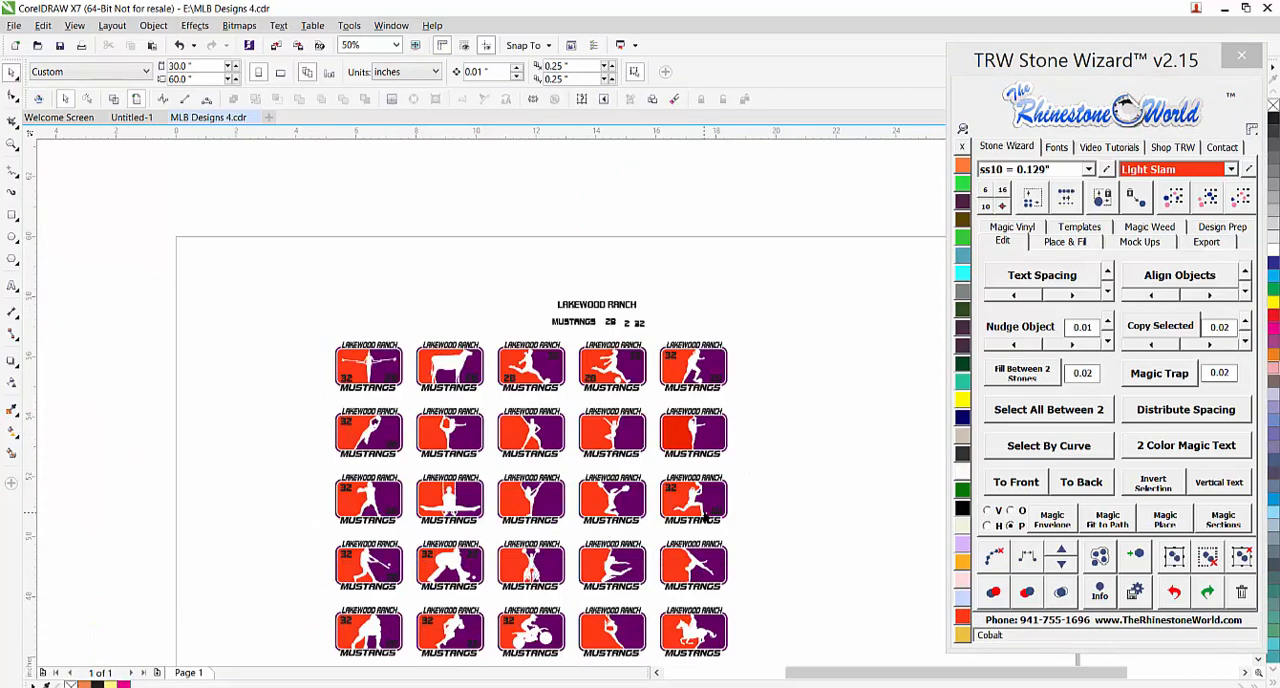
left_click_drag(661, 266, 532, 328)
key("Delete")
Look over the filled-in sports designs across the page, from the top rows down to the baseball designs near the bottom
scroll(640, 289, "down", 2)
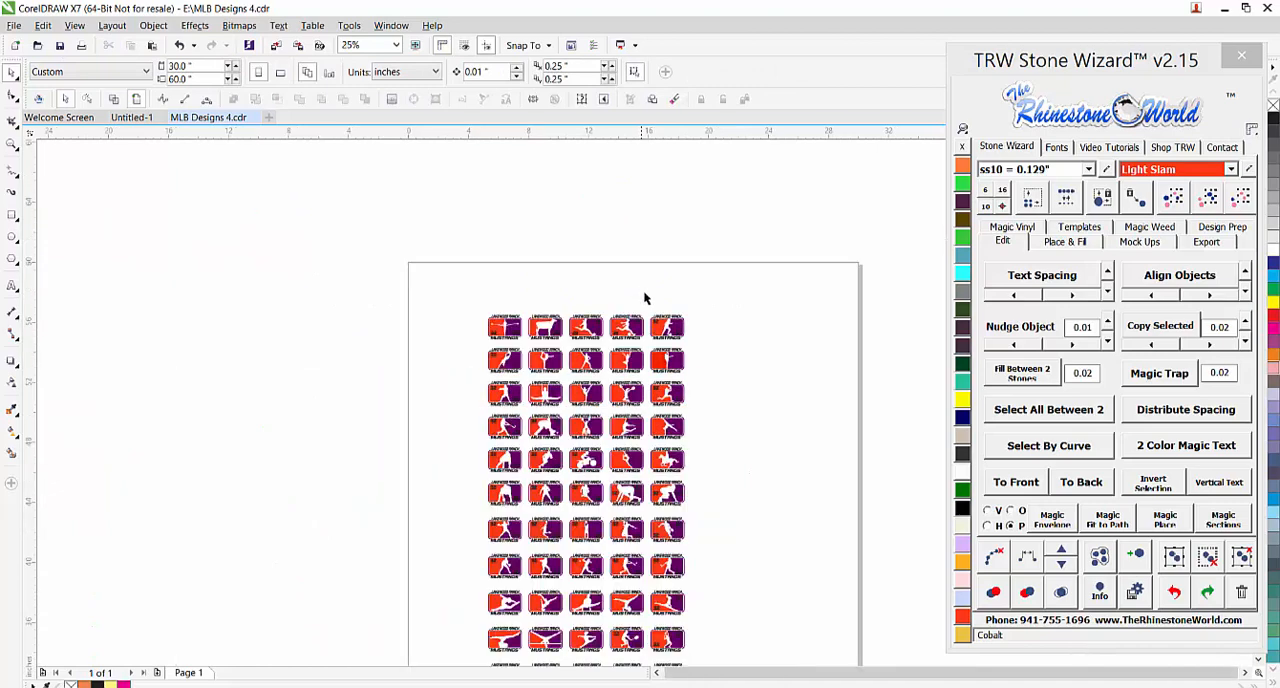
scroll(633, 516, "down", 3)
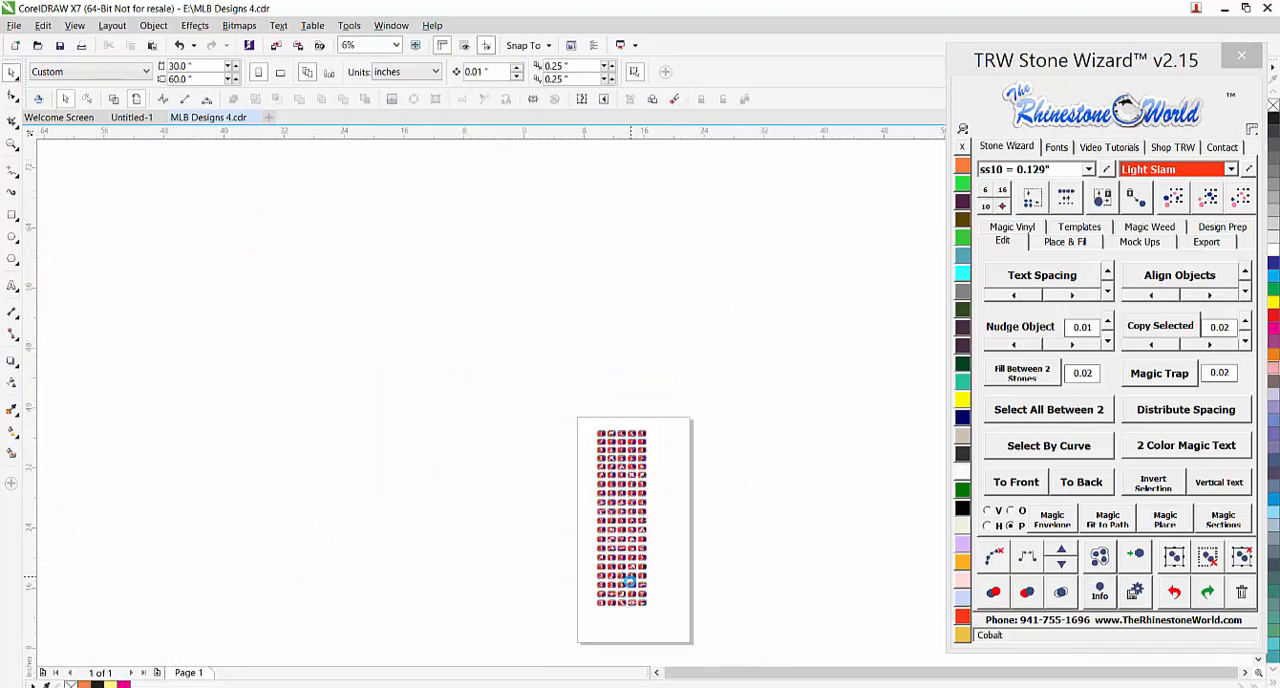
scroll(632, 585, "up", 3)
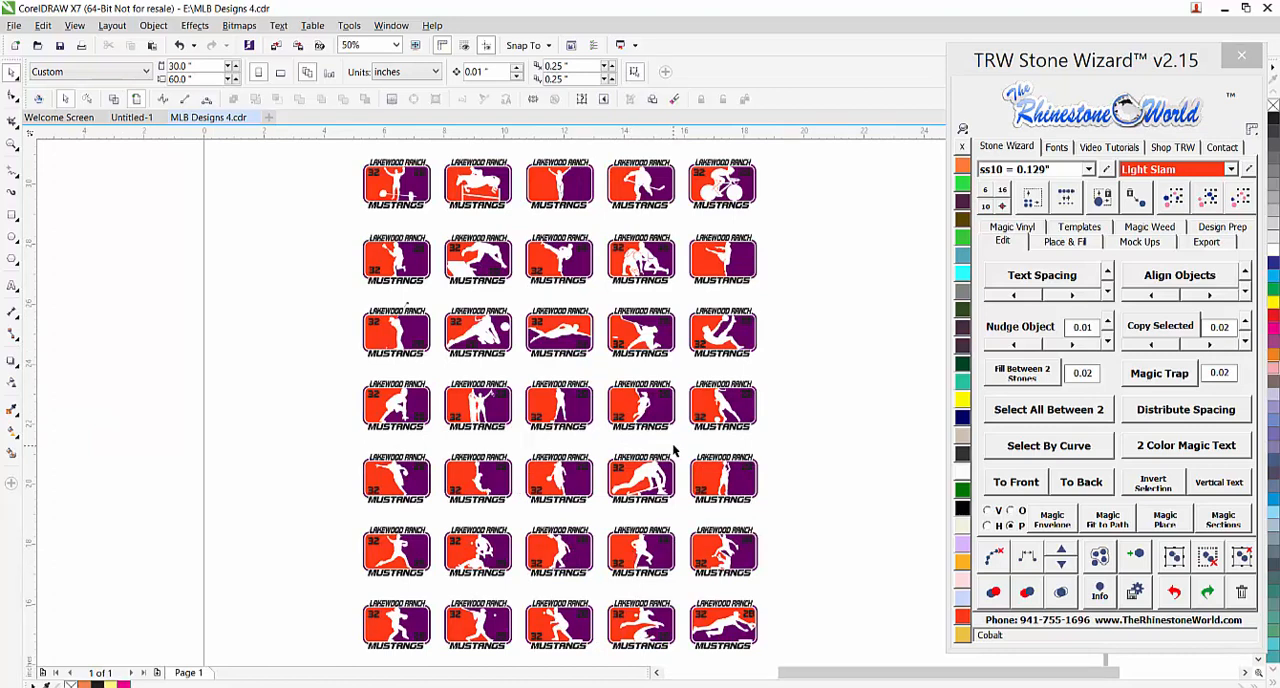
scroll(660, 460, "down", 3)
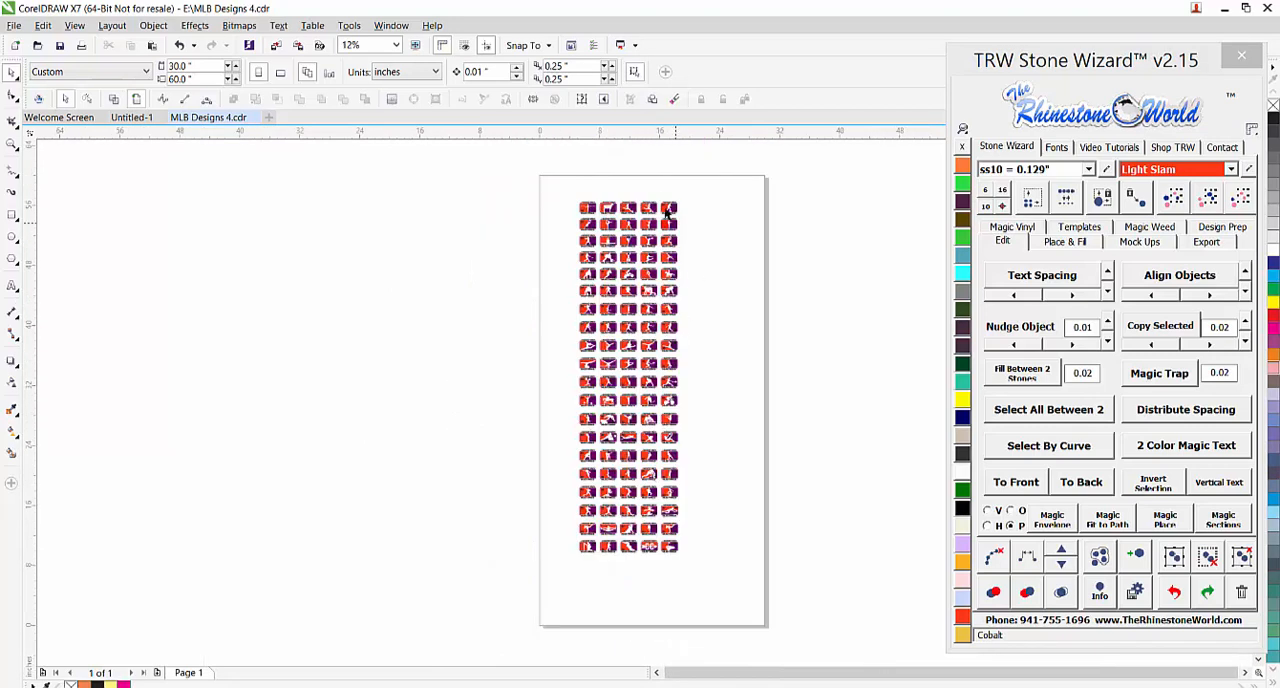
scroll(660, 205, "up", 3)
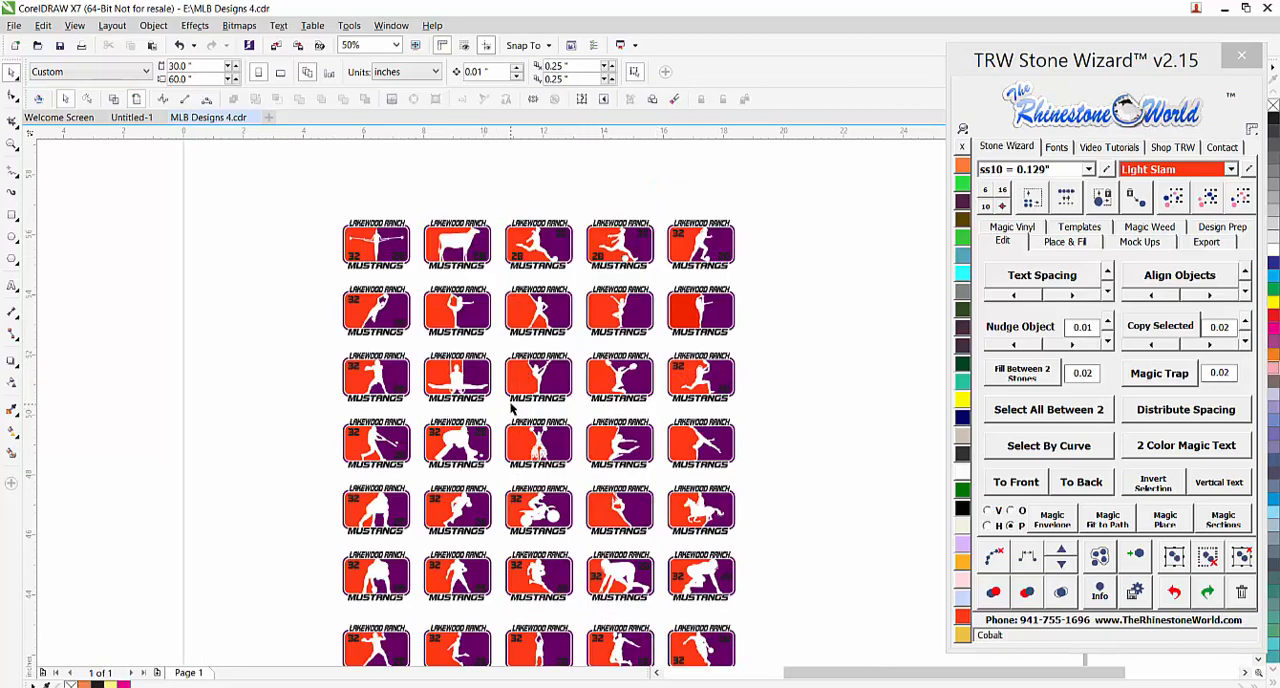
scroll(470, 205, "up", 1)
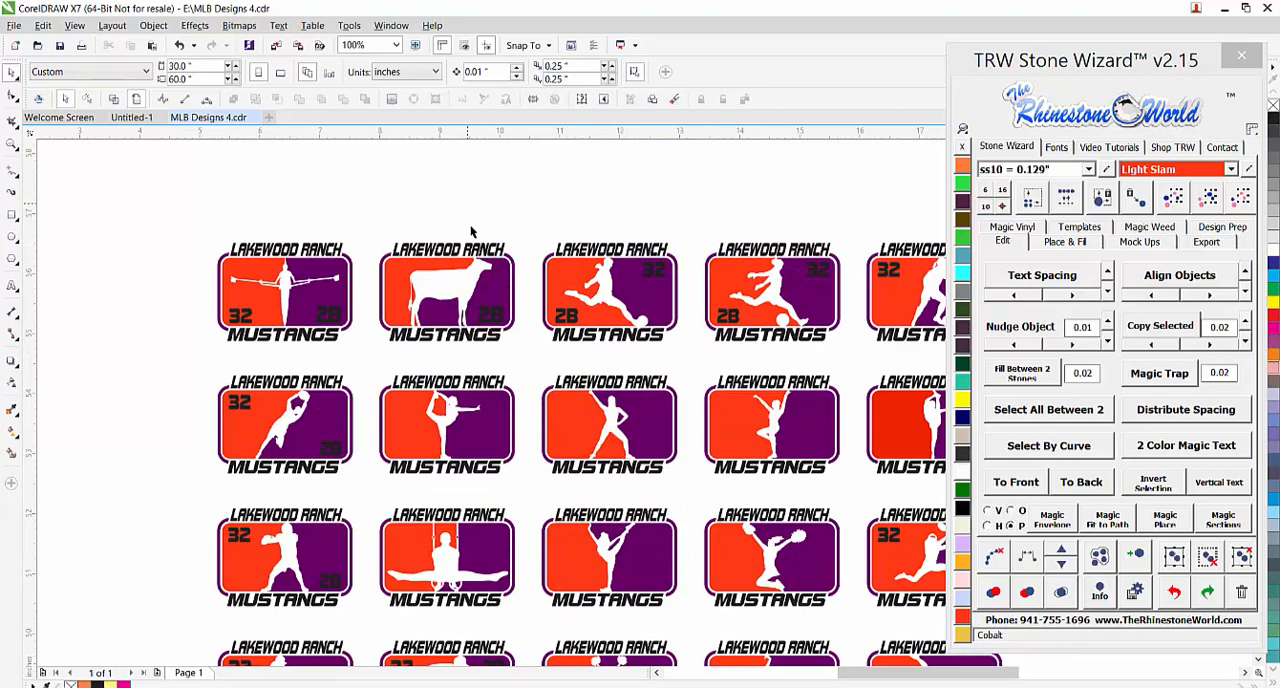
scroll(471, 232, "up", 1)
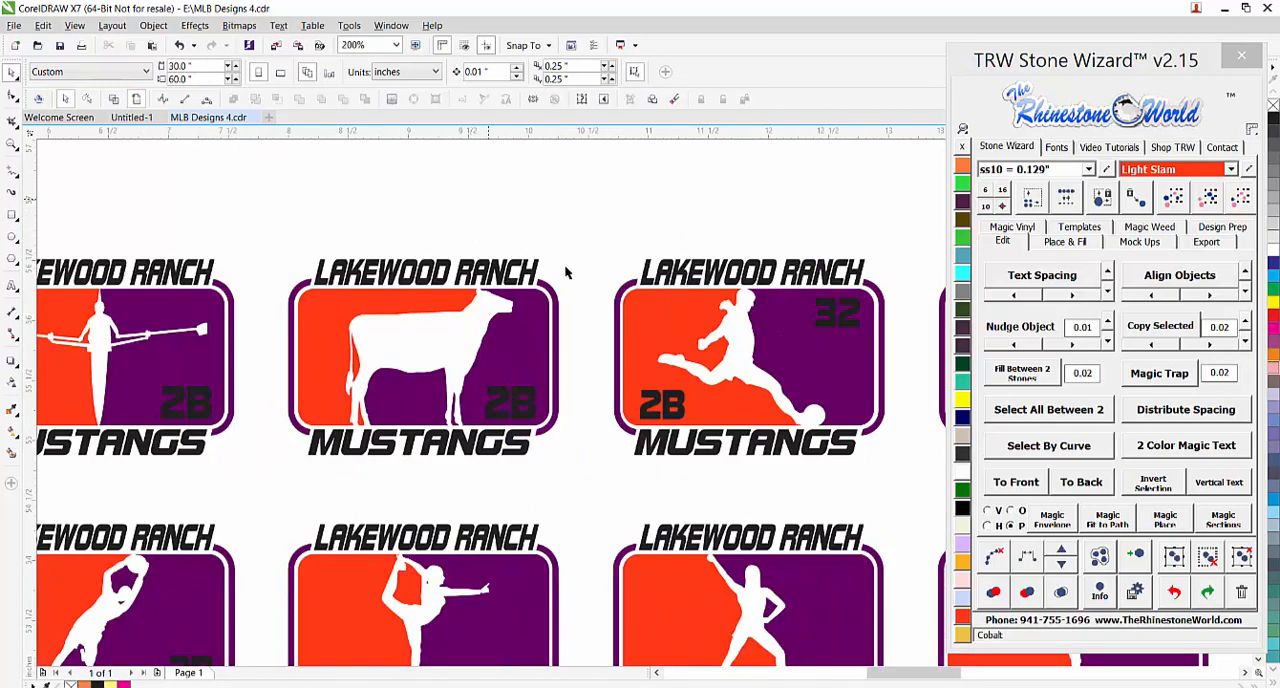
scroll(564, 270, "down", 2)
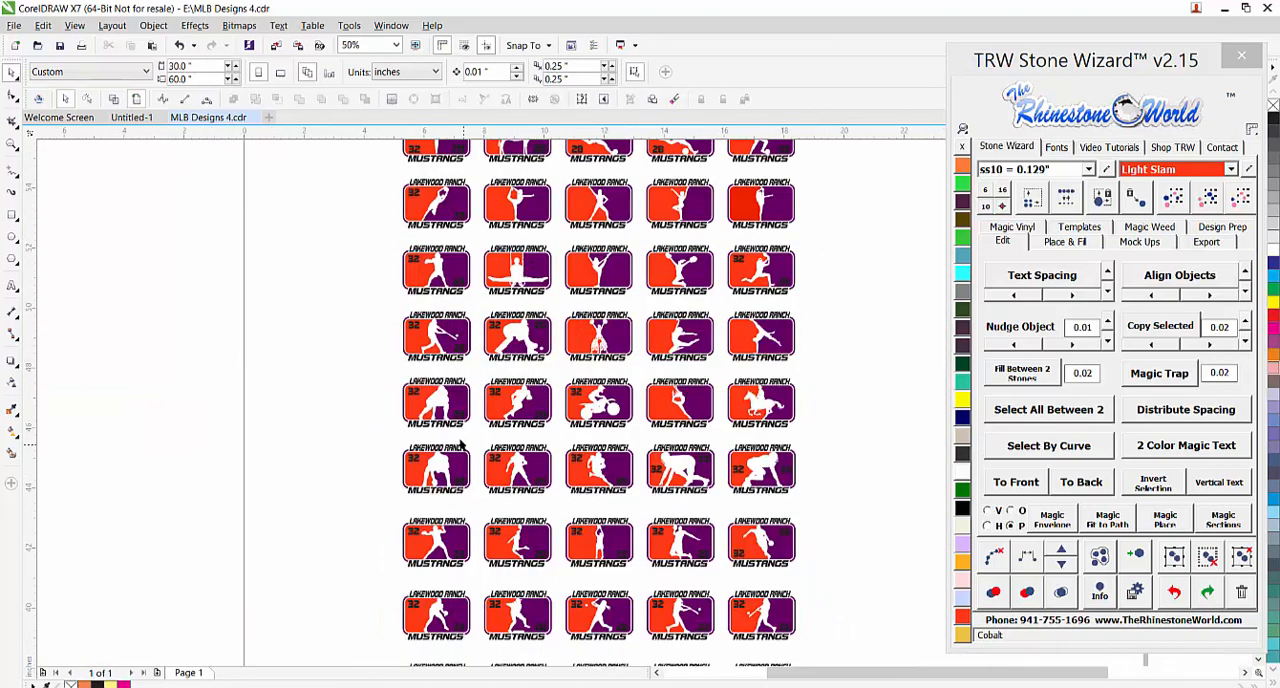
scroll(480, 335, "up", 1)
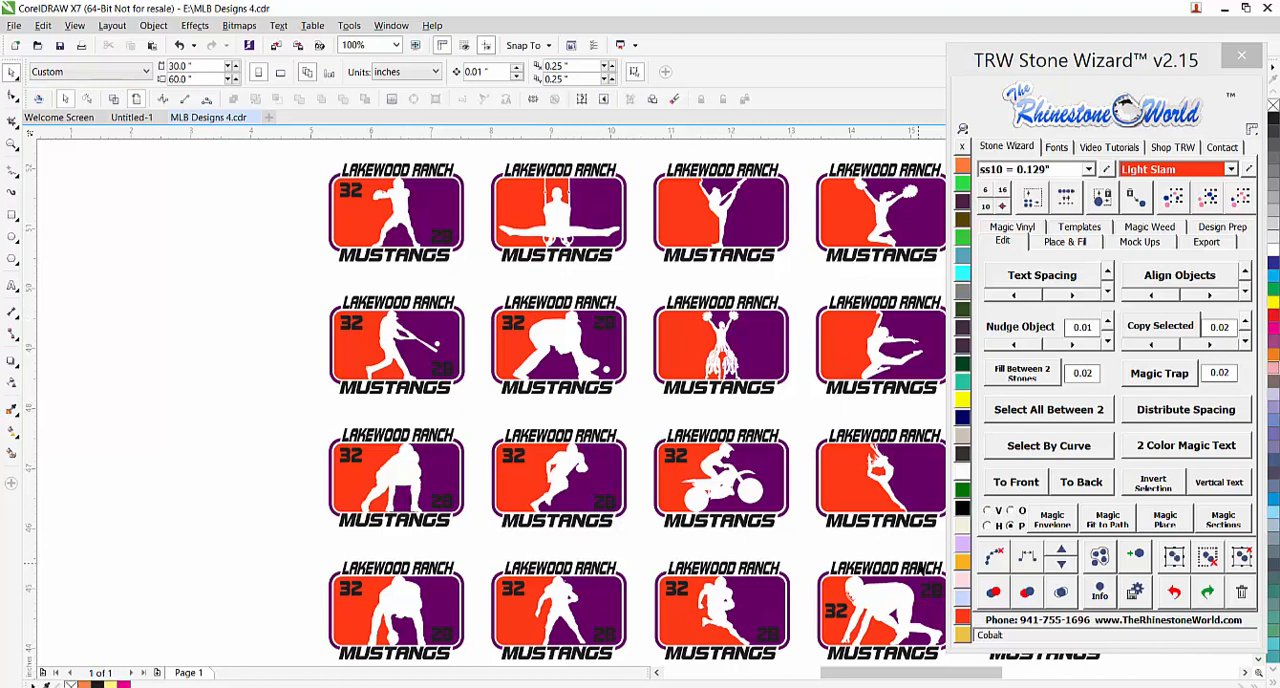
scroll(628, 417, "down", 2)
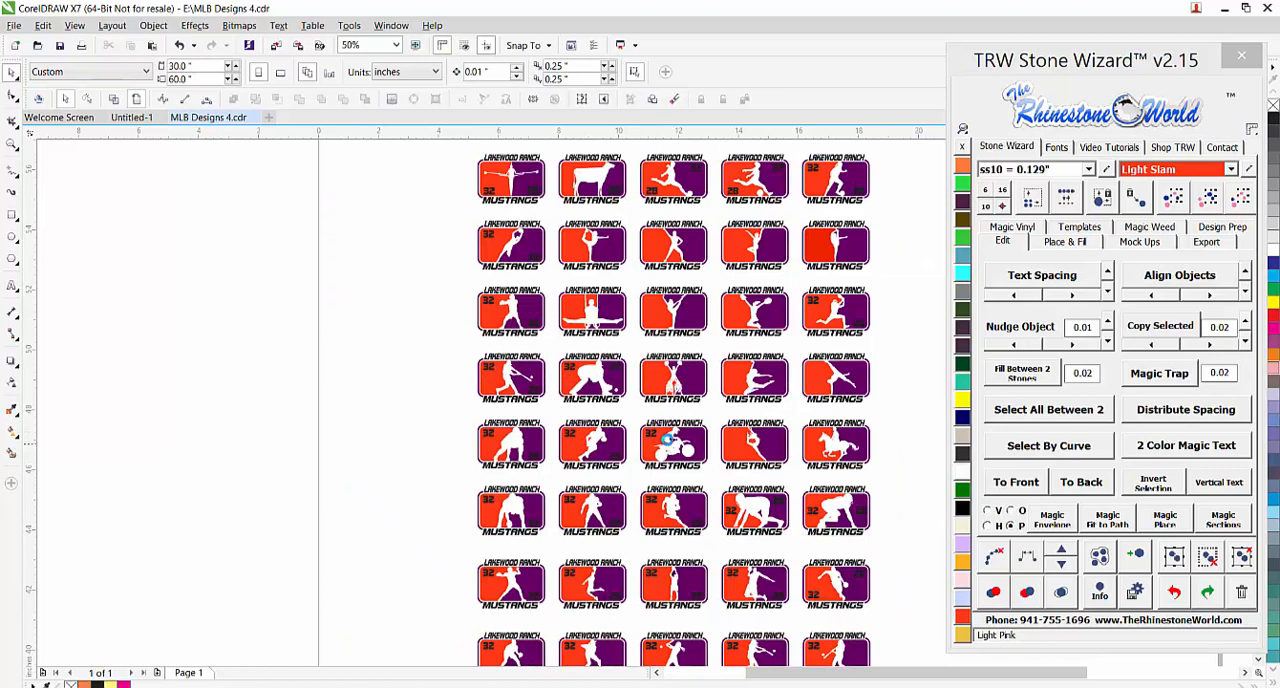
scroll(670, 442, "down", 2)
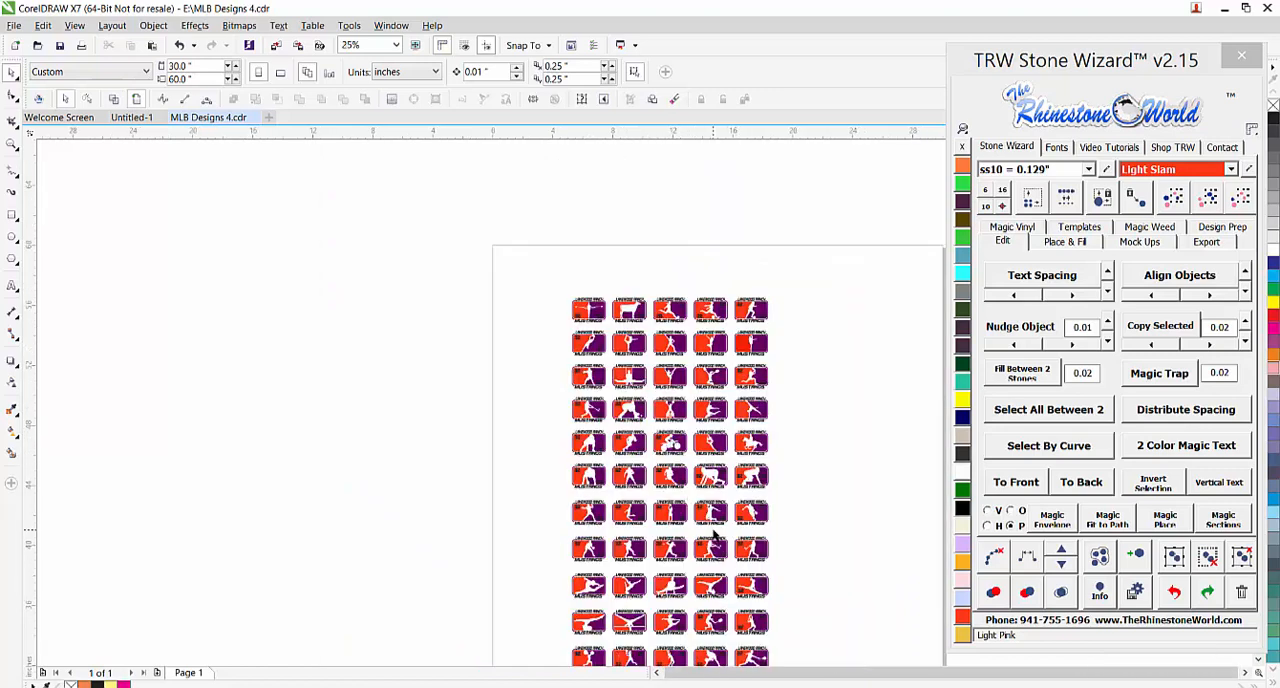
scroll(714, 537, "down", 1)
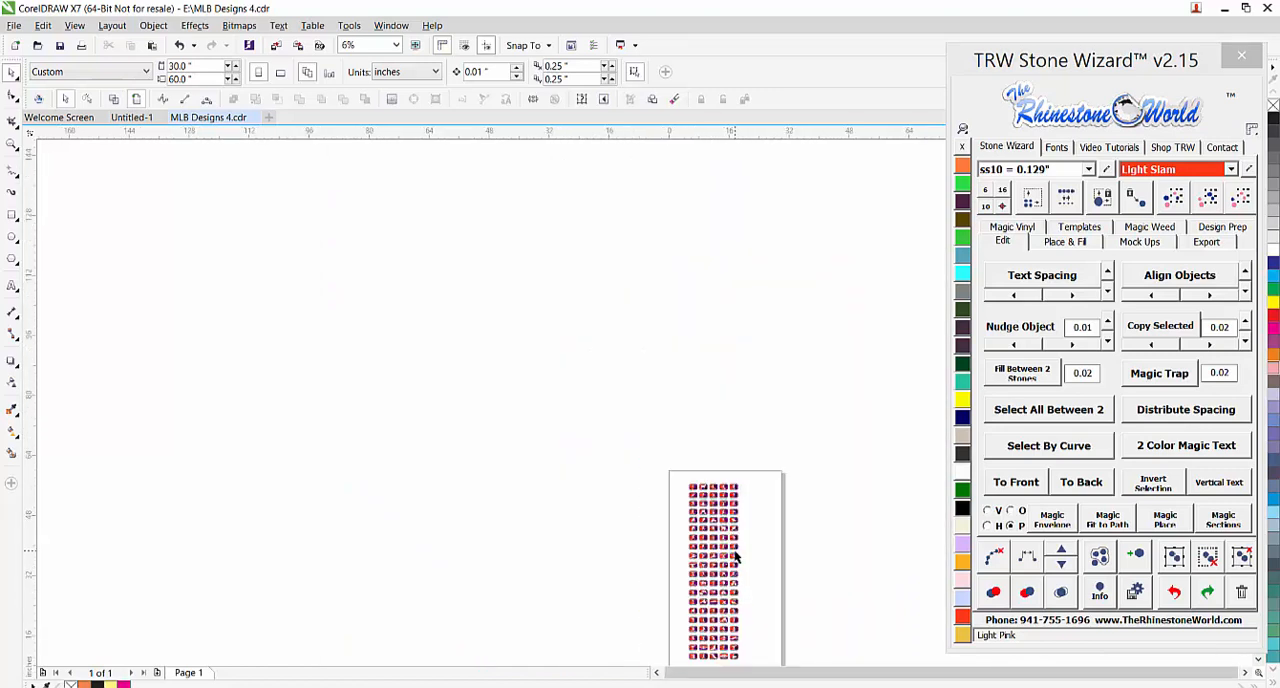
scroll(727, 652, "up", 1)
scroll(731, 651, "up", 2)
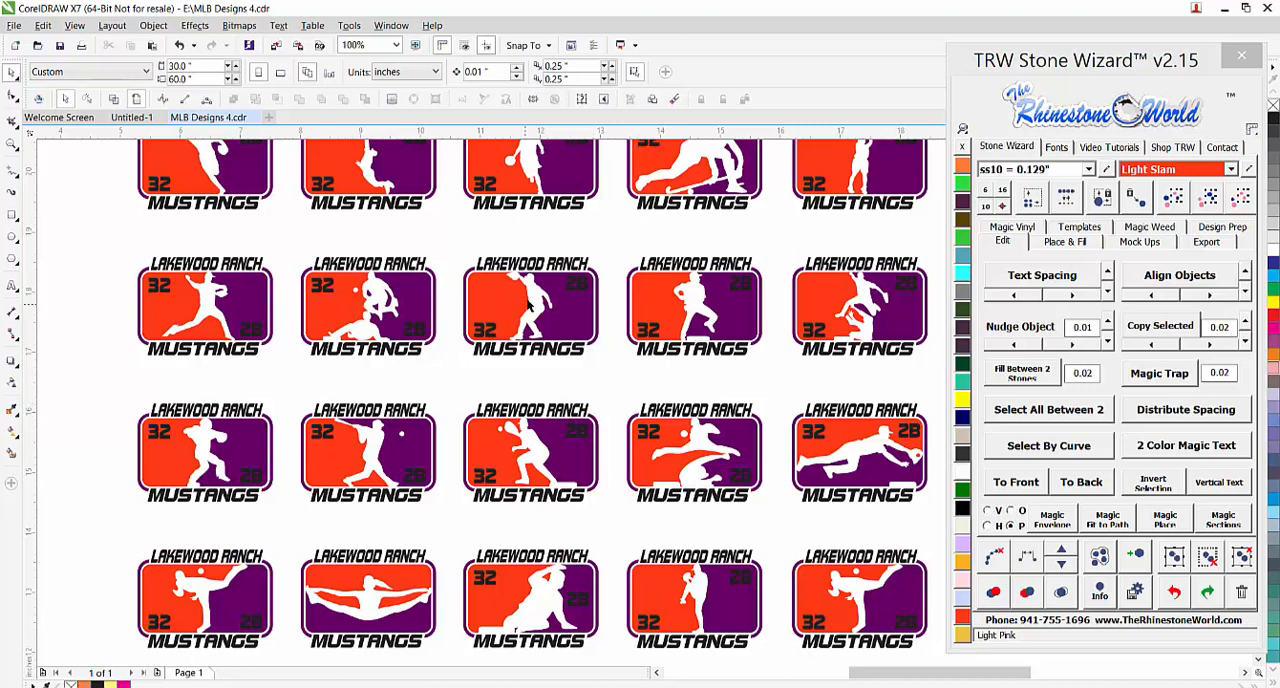
Try mirroring the baseball artwork and its numbers horizontally inside the border of the third-column design, and undo the mirroring
scroll(527, 258, "up", 2)
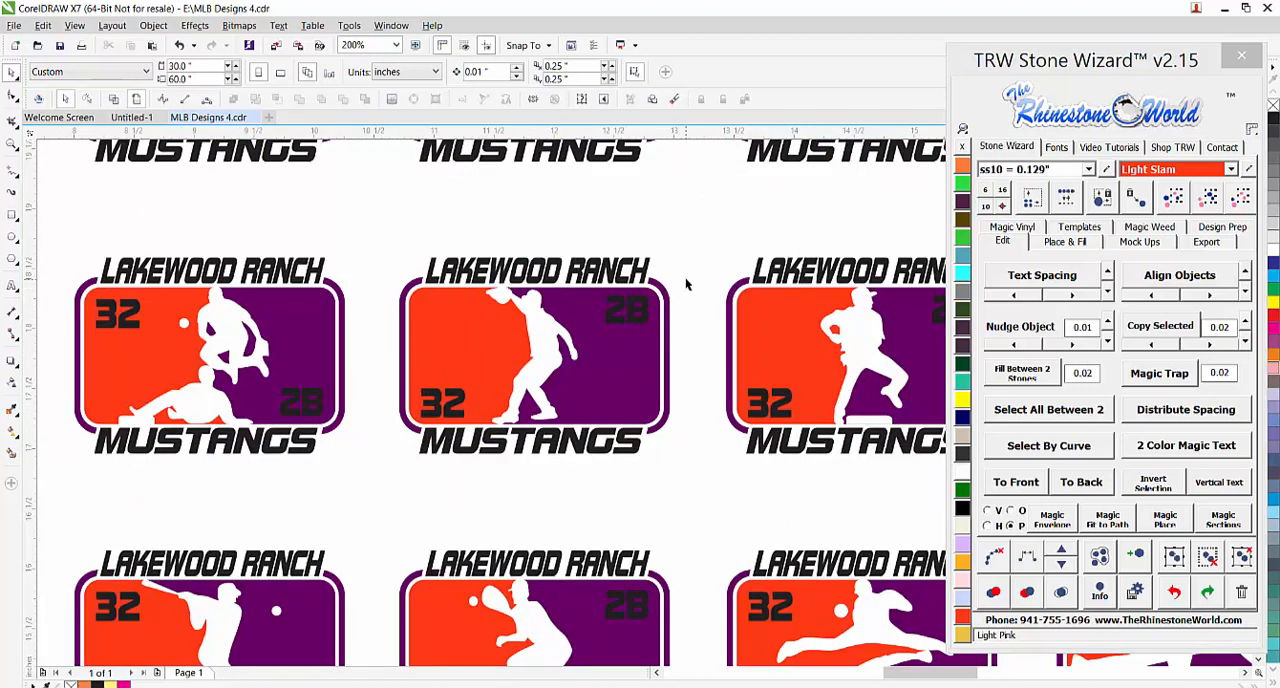
left_click_drag(685, 283, 385, 440)
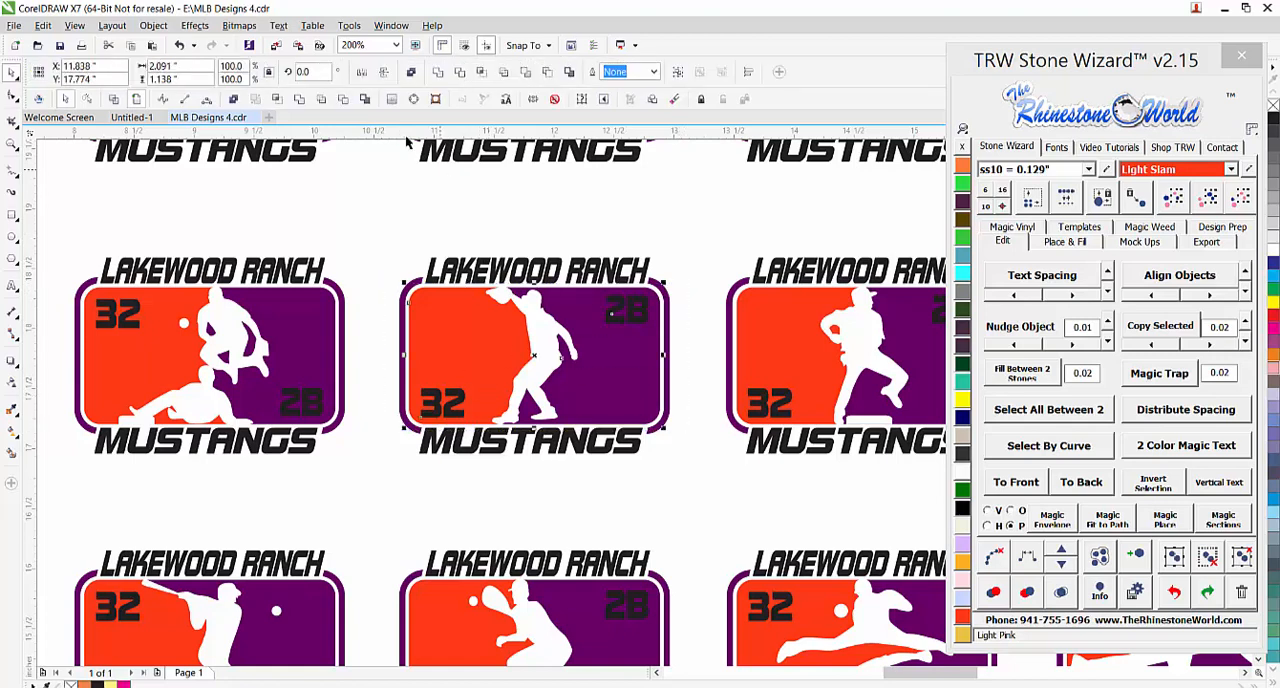
left_click(361, 72)
key("Escape")
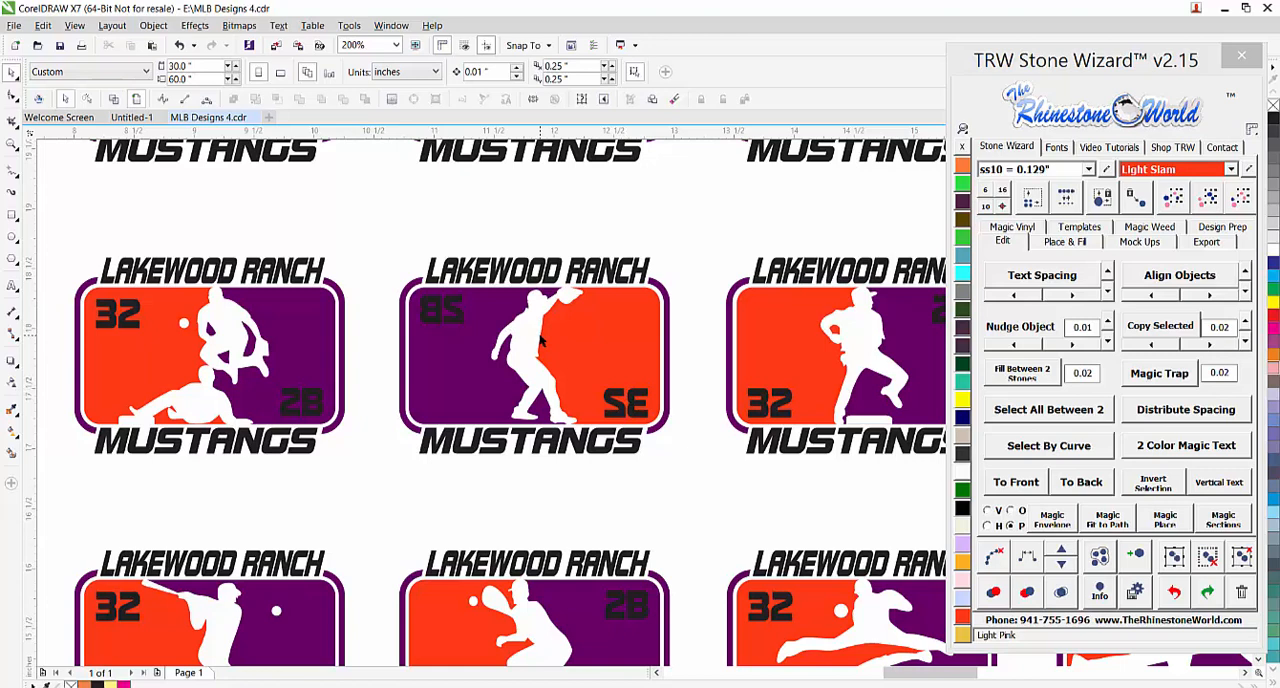
scroll(540, 342, "down", 1)
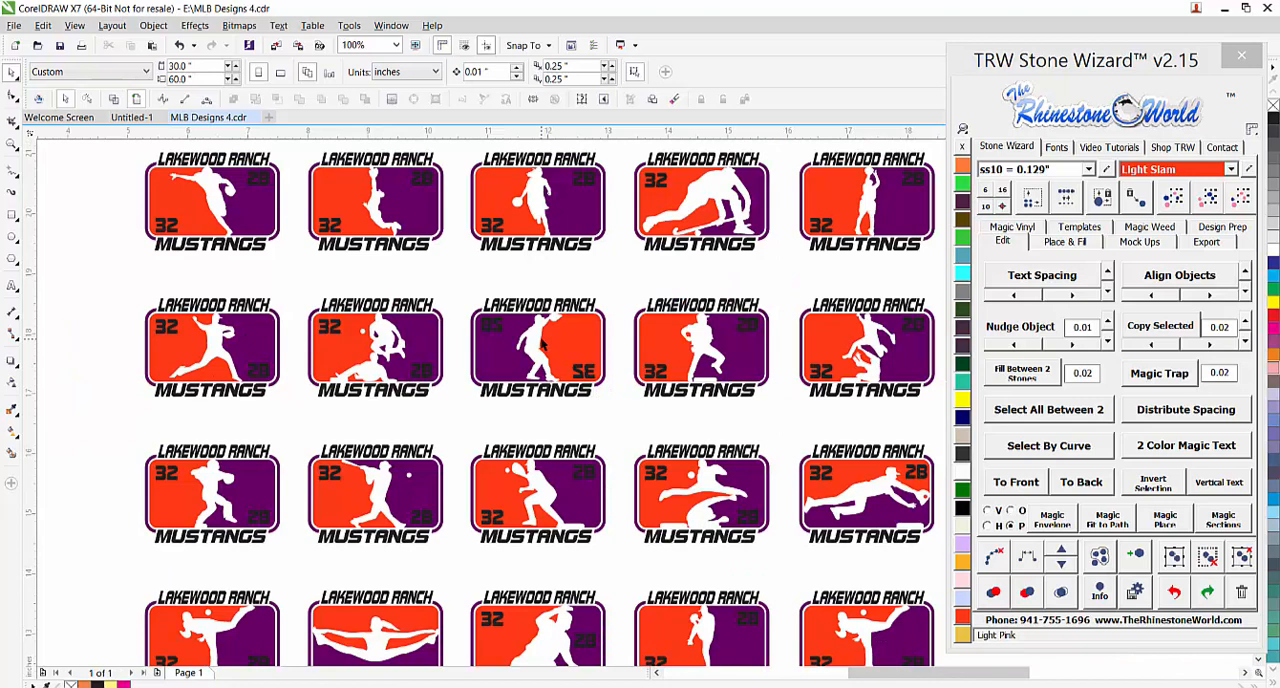
scroll(566, 318, "up", 1)
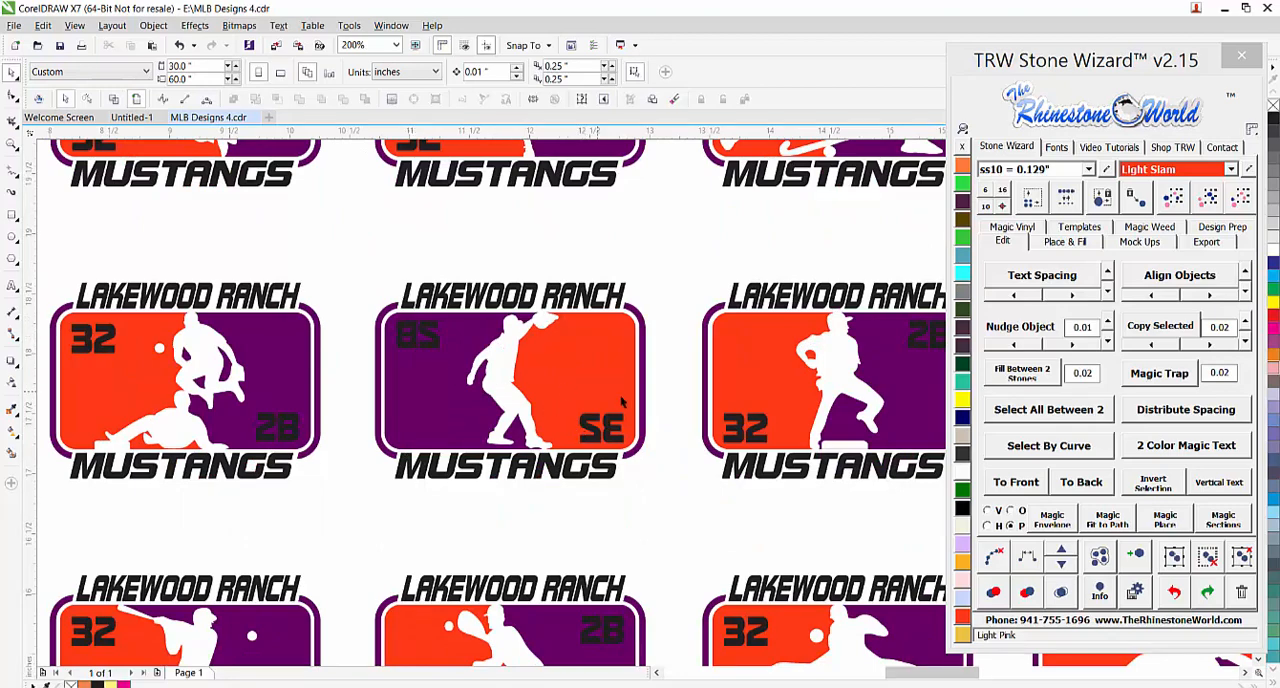
key("ctrl+z")
left_click(670, 287)
Copy the baseball batter design from the fourth row into a new document and place it on the page
scroll(585, 350, "down", 2)
scroll(585, 349, "down", 7)
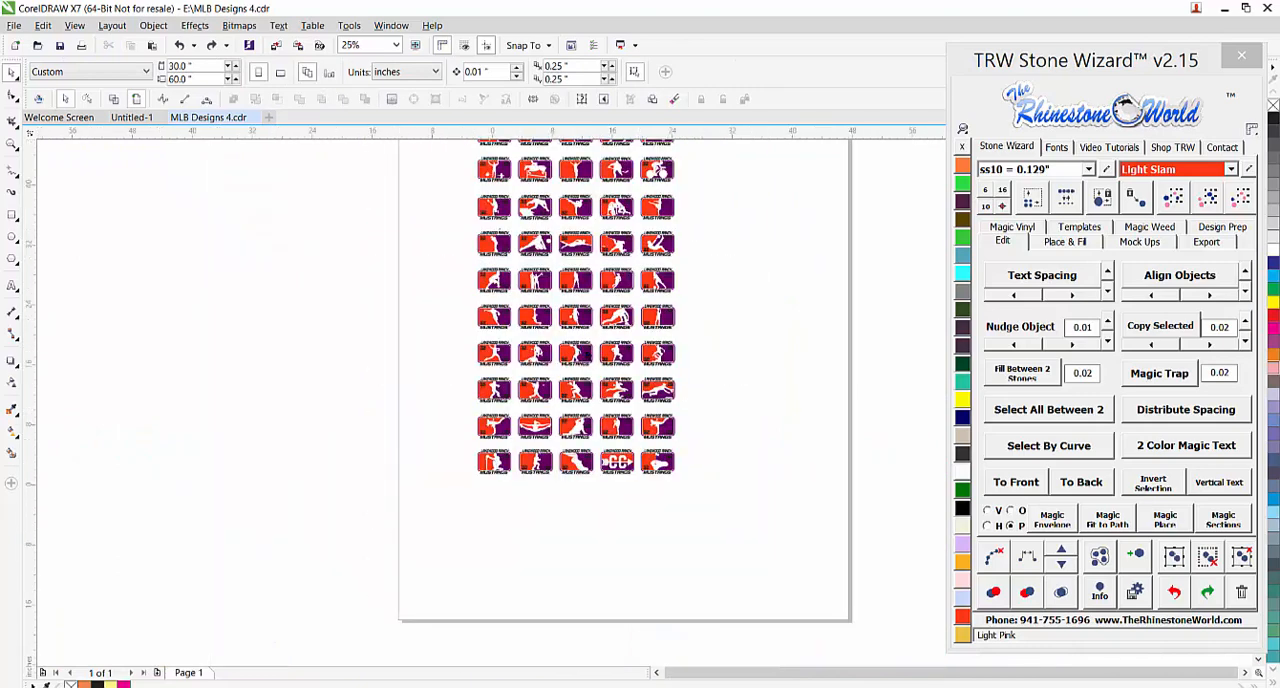
scroll(592, 212, "up", 6)
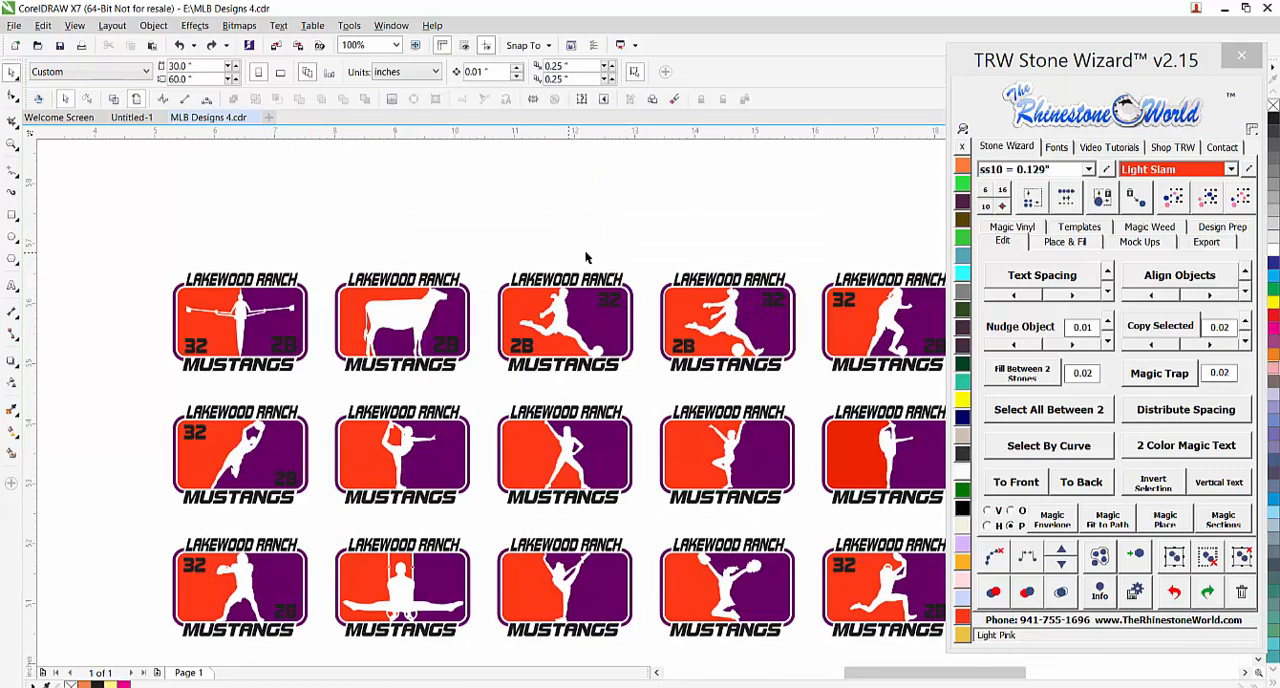
scroll(473, 261, "down", 1)
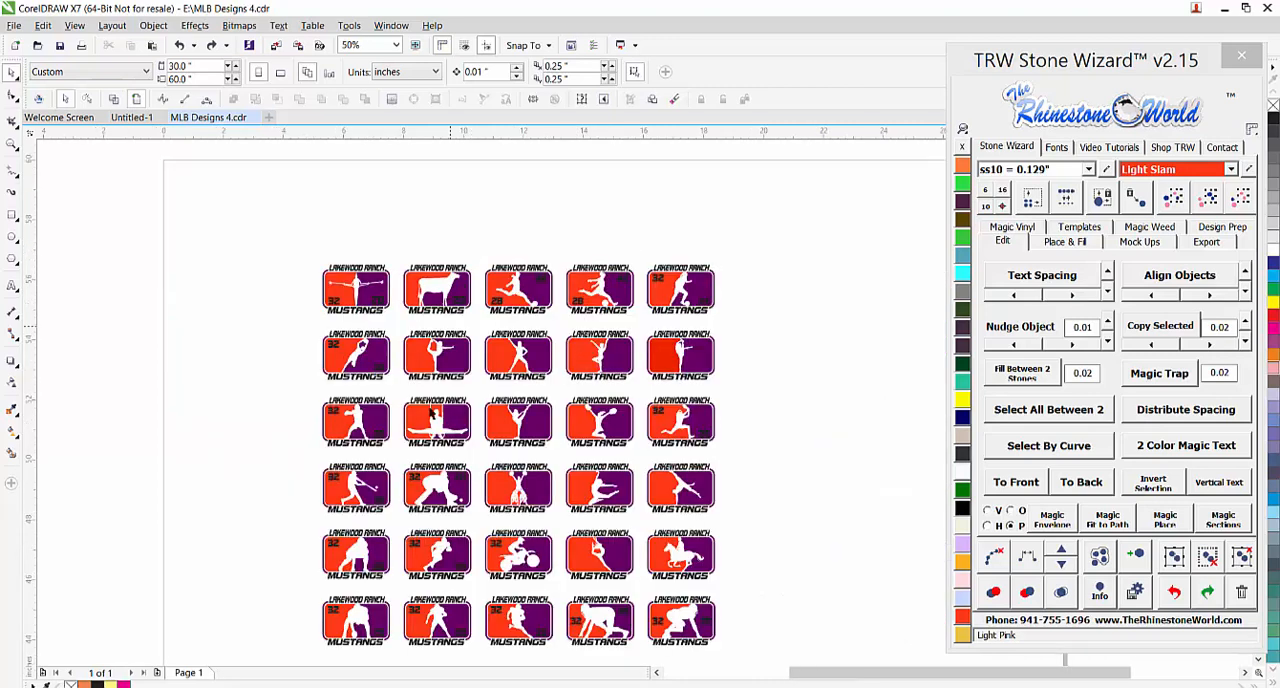
left_click_drag(314, 457, 611, 442)
scroll(377, 488, "down", 1)
key("ctrl+z")
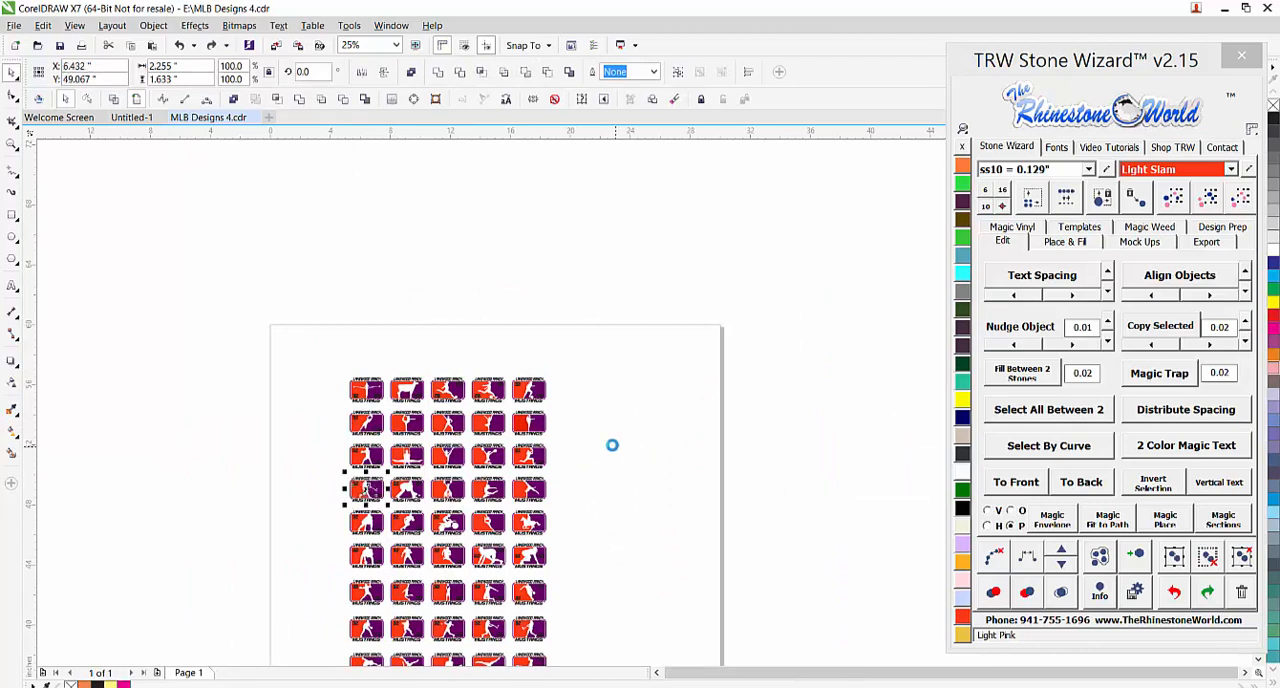
left_click(268, 117)
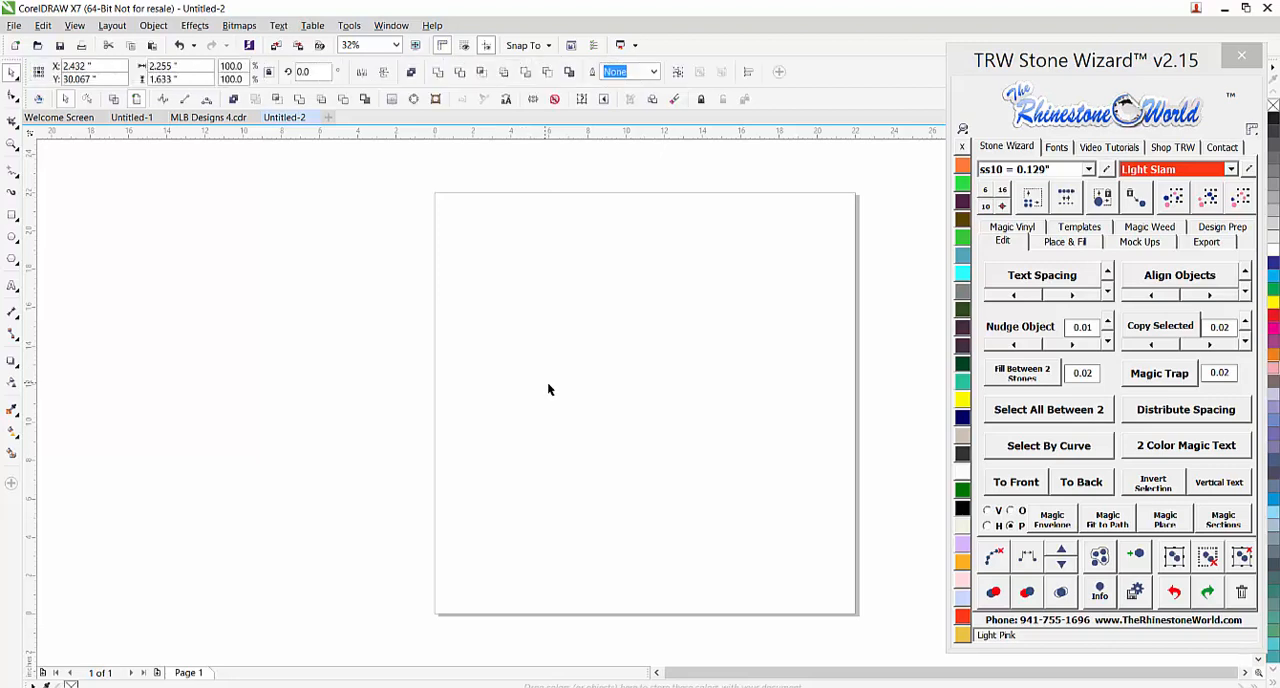
scroll(477, 367, "down", 1)
left_click_drag(527, 316, 537, 341)
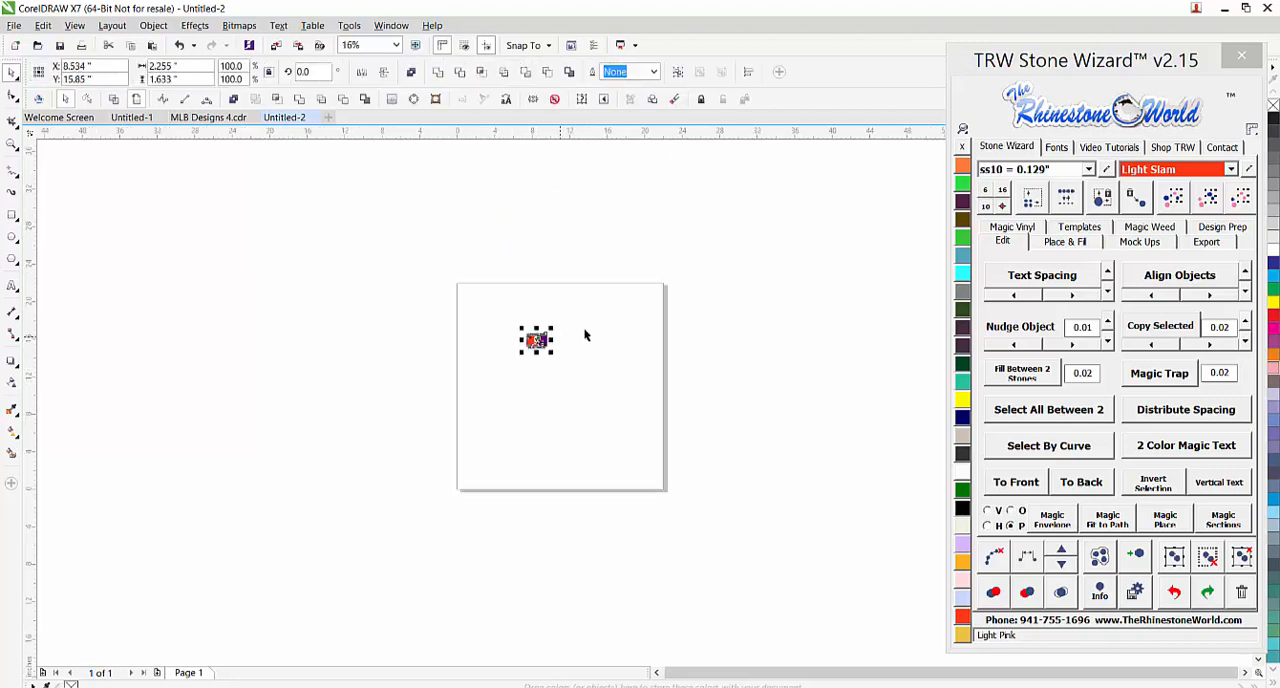
Cut the 2B text out of the purple panel and the 32 text out of the orange panel of the batter design
scroll(572, 335, "up", 3)
scroll(385, 443, "down", 1)
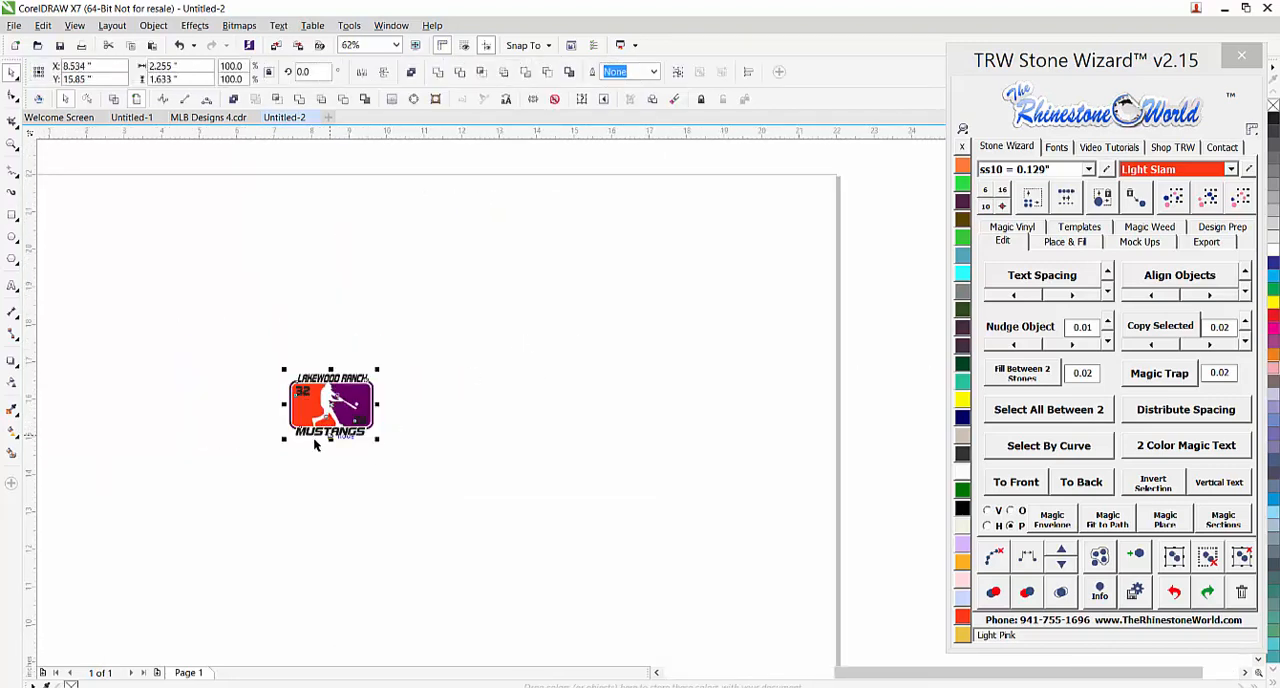
left_click(328, 486)
scroll(300, 390, "up", 2)
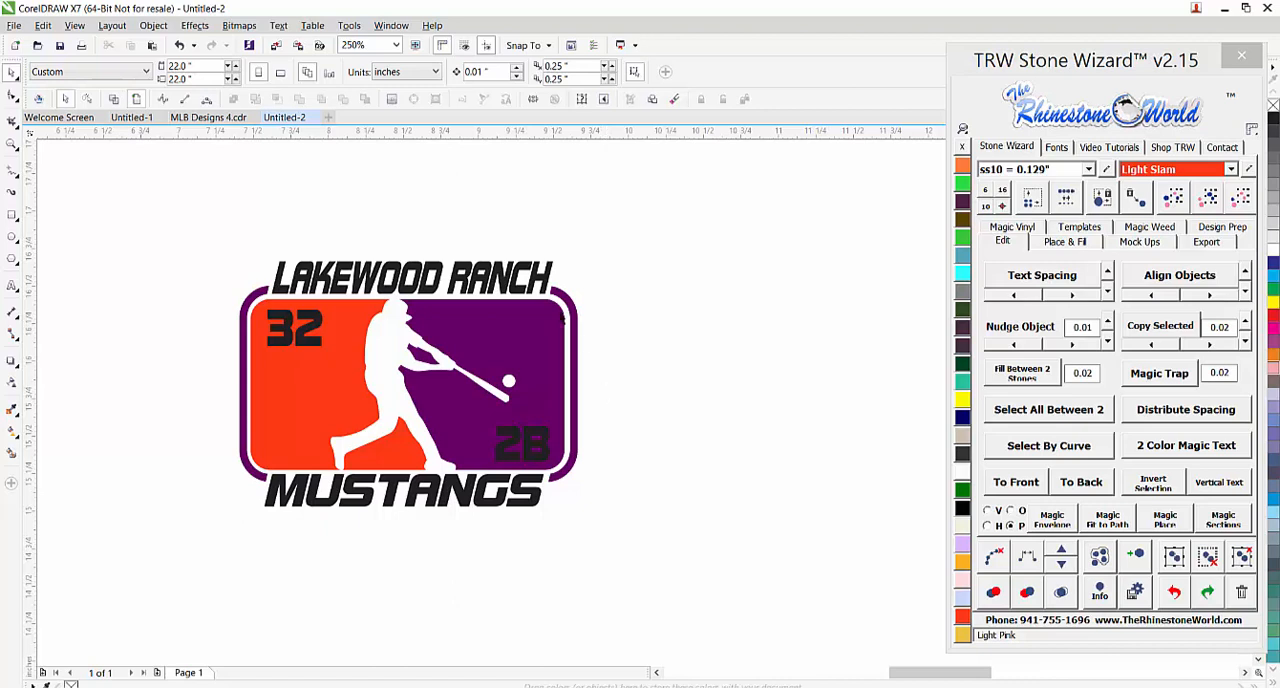
left_click(551, 283)
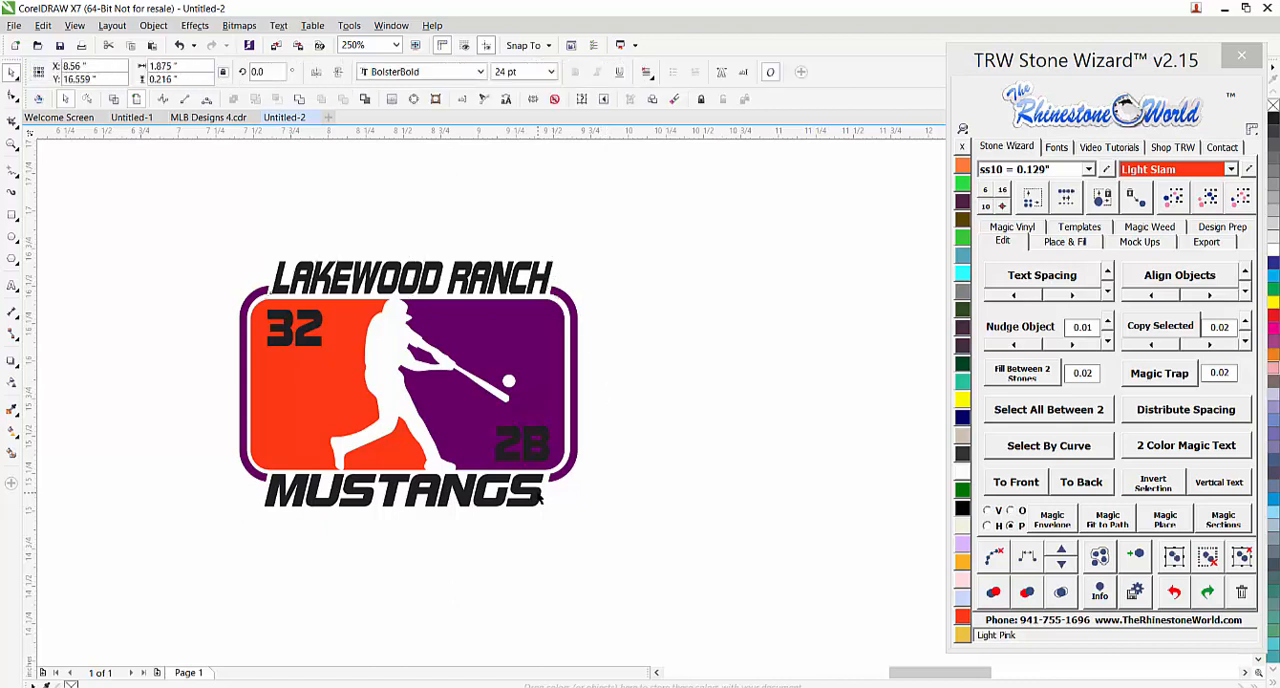
left_click(614, 483)
left_click(548, 456)
scroll(547, 456, "up", 1)
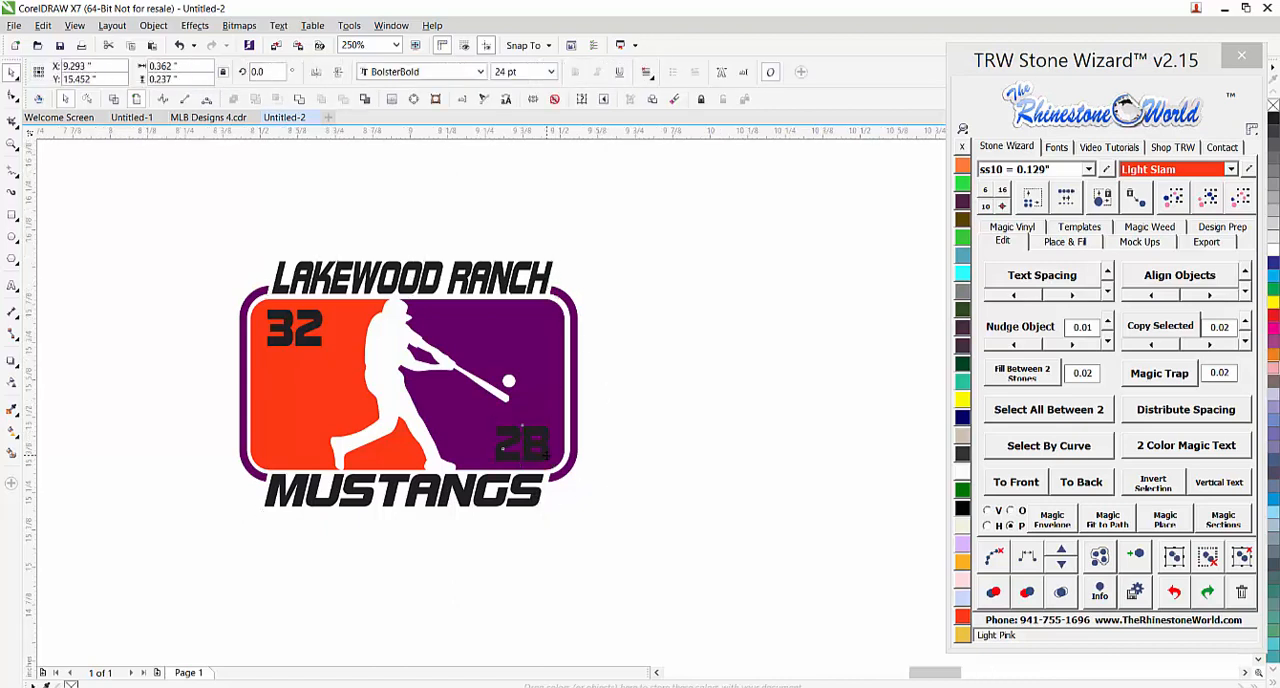
scroll(547, 456, "down", 1)
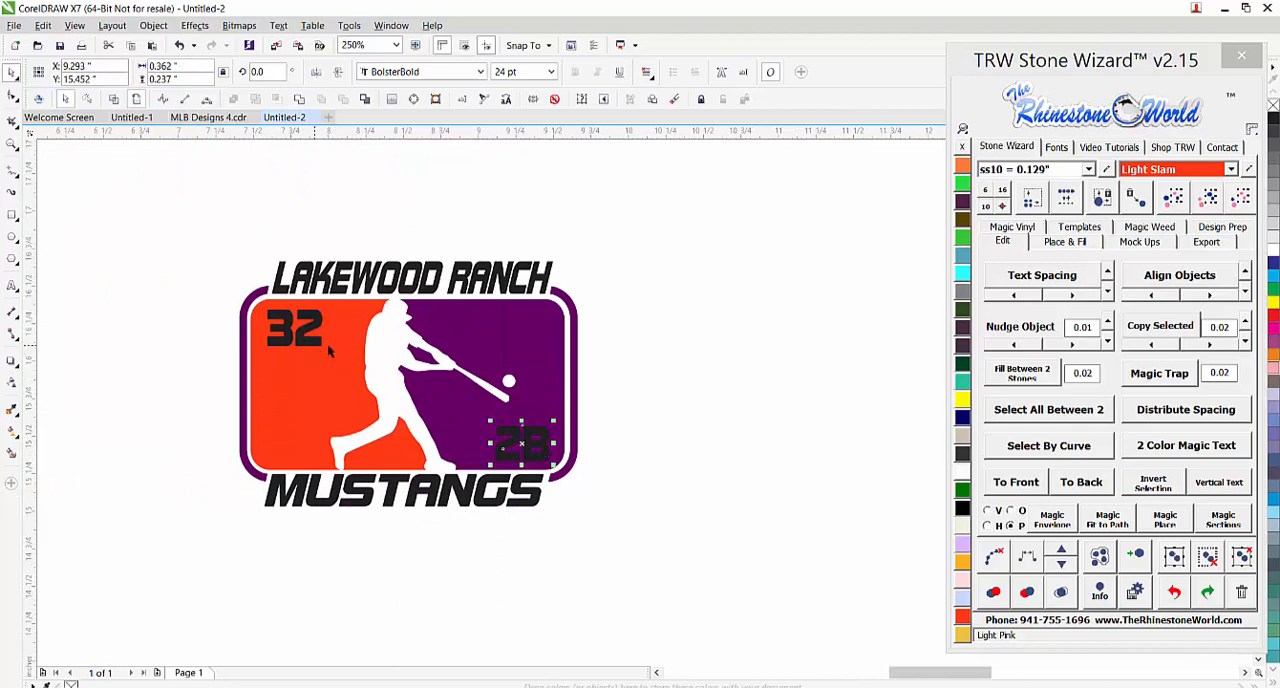
left_click(495, 354)
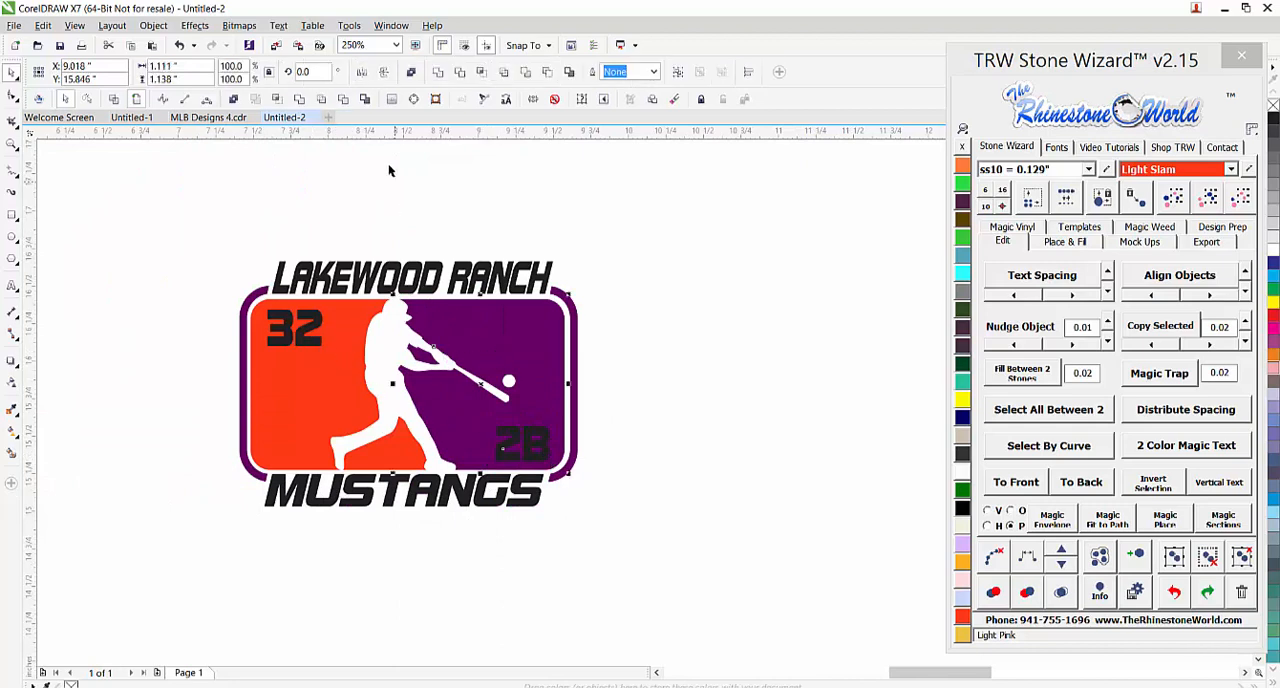
left_click(549, 80)
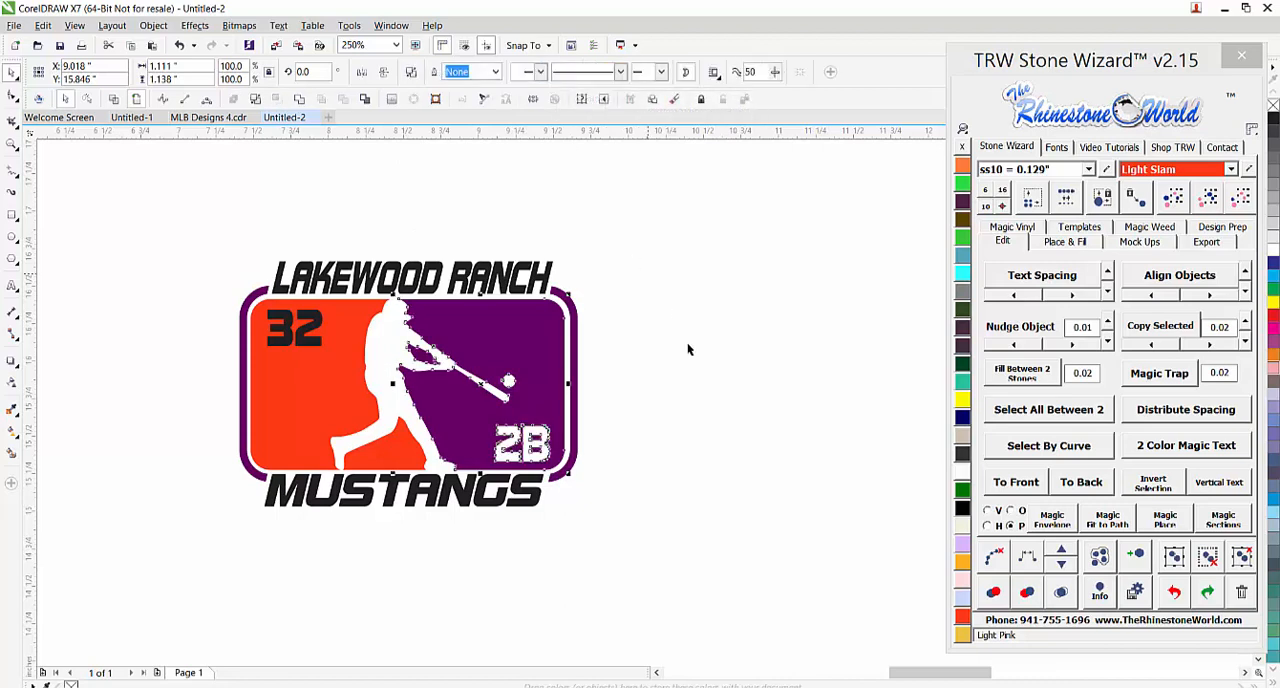
left_click(550, 440)
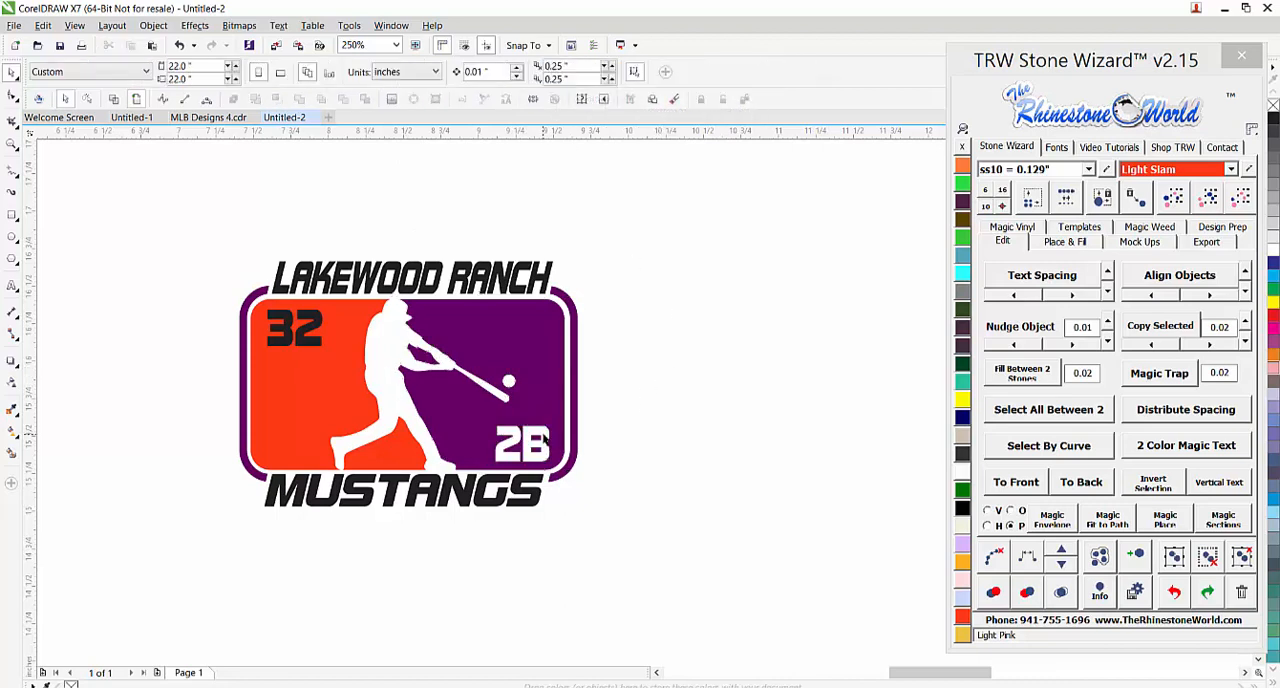
left_click(316, 346)
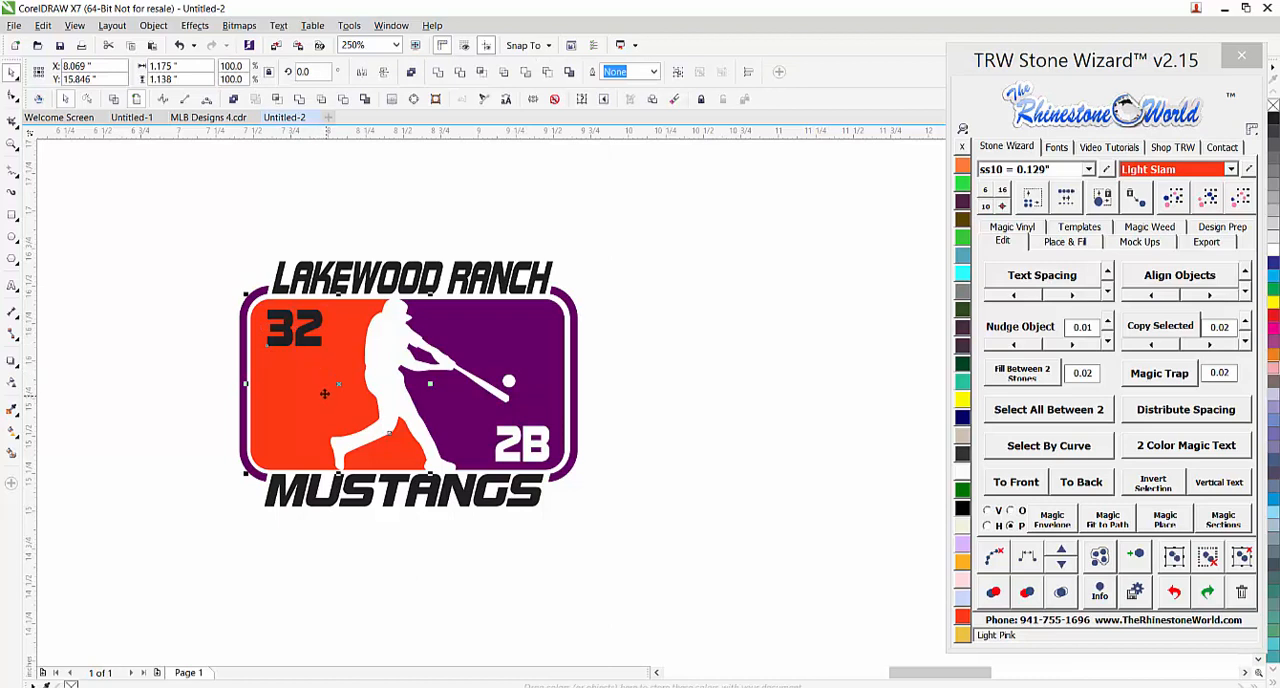
left_click(551, 75)
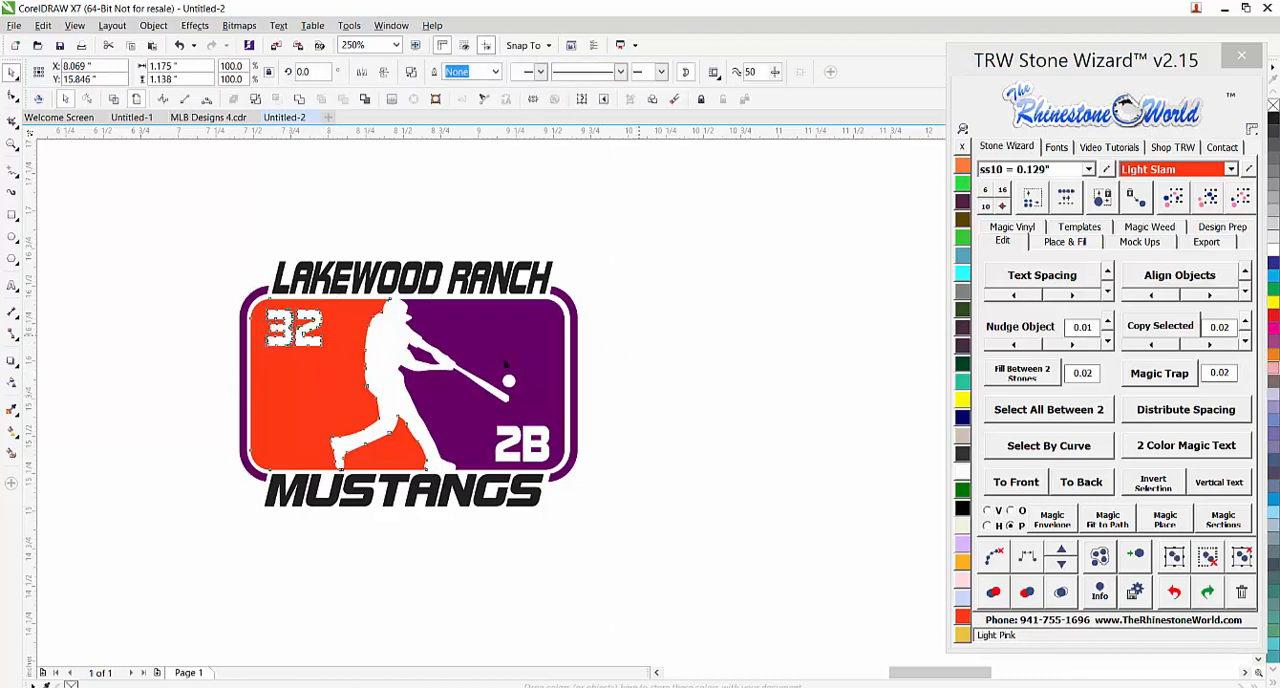
Try moving the orange panel with its cut-out 32 away from the design, and undo the move
left_click_drag(325, 343, 197, 413)
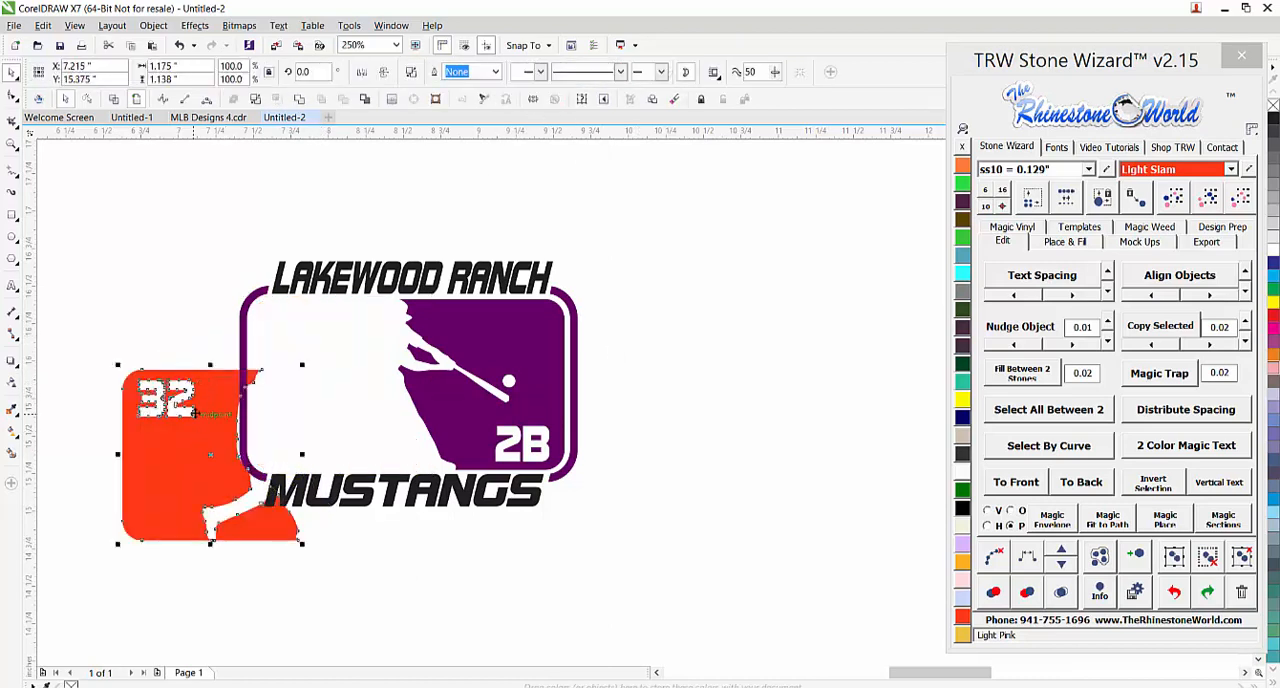
key("ctrl+z")
left_click(209, 323)
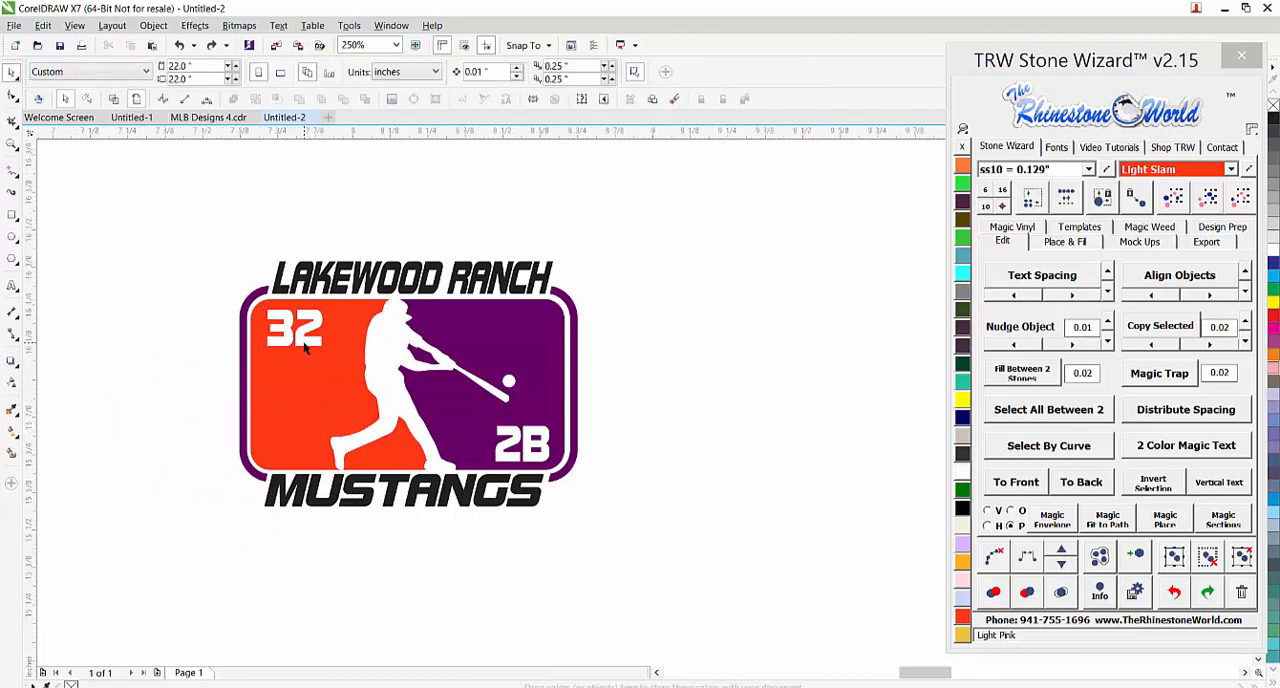
scroll(305, 350, "up", 2)
scroll(311, 365, "down", 2)
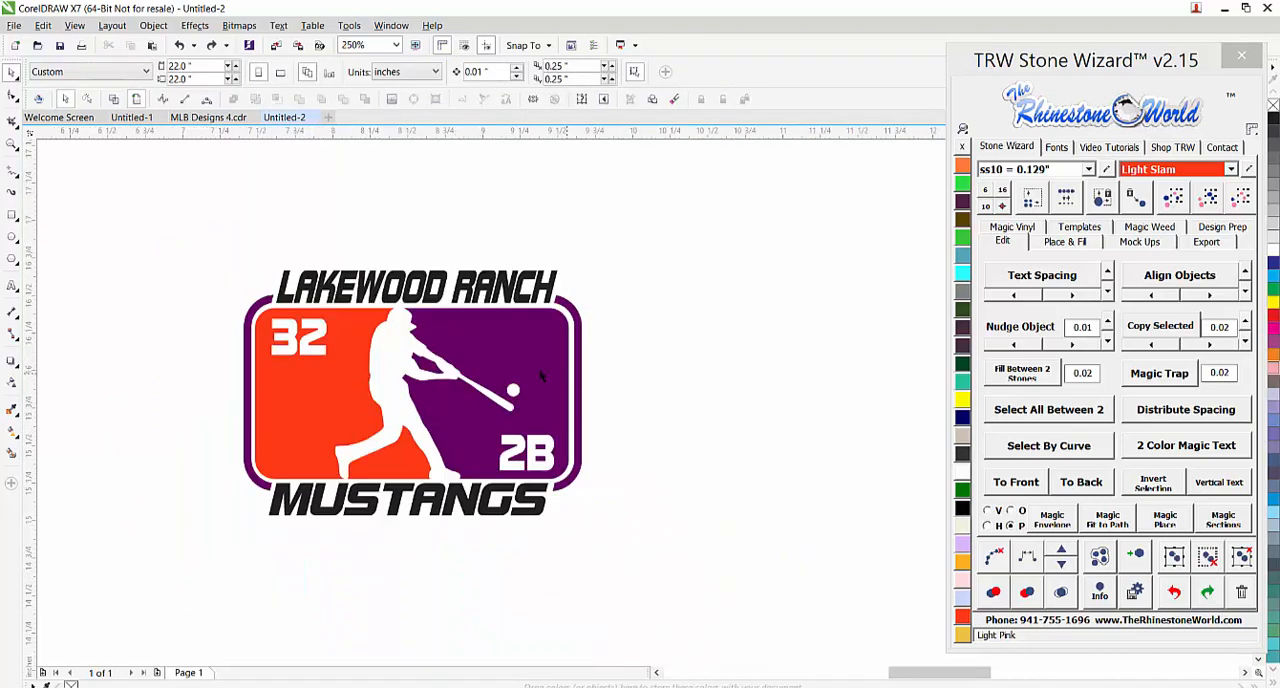
Try converting the whole design to curves and filling the LAKEWOOD RANCH and MUSTANGS lettering with Black glitter vinyl
left_click_drag(618, 192, 172, 545)
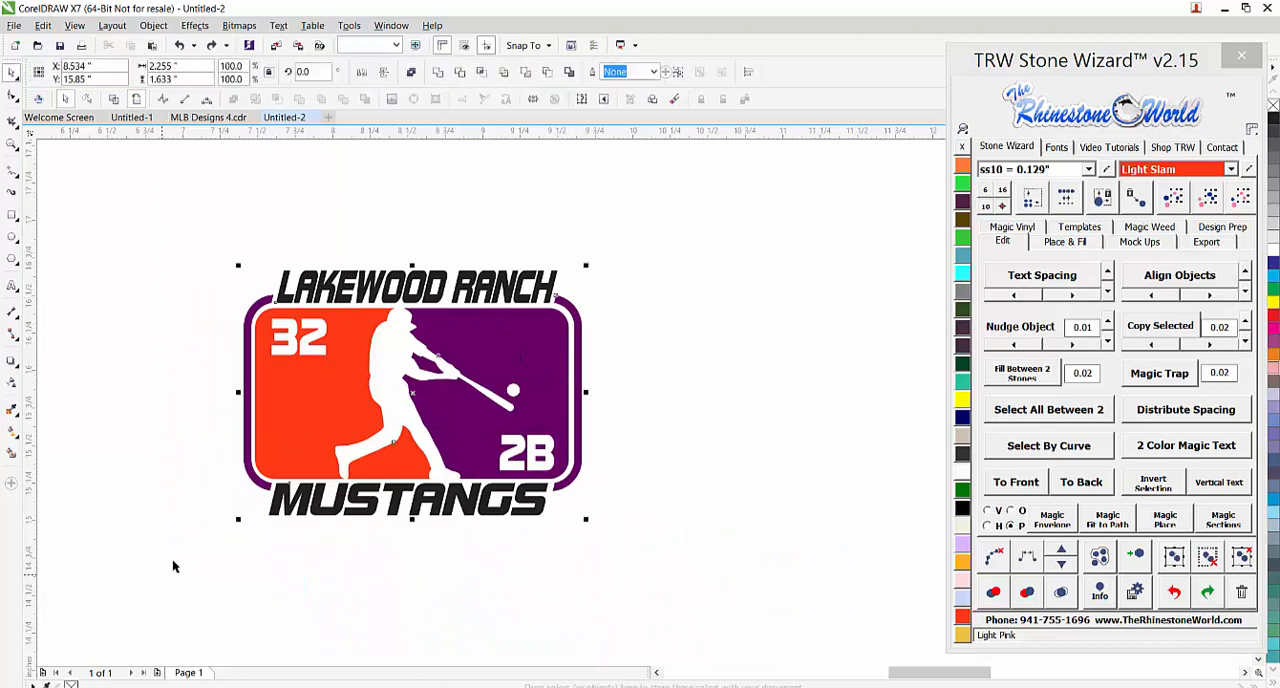
left_click(413, 98)
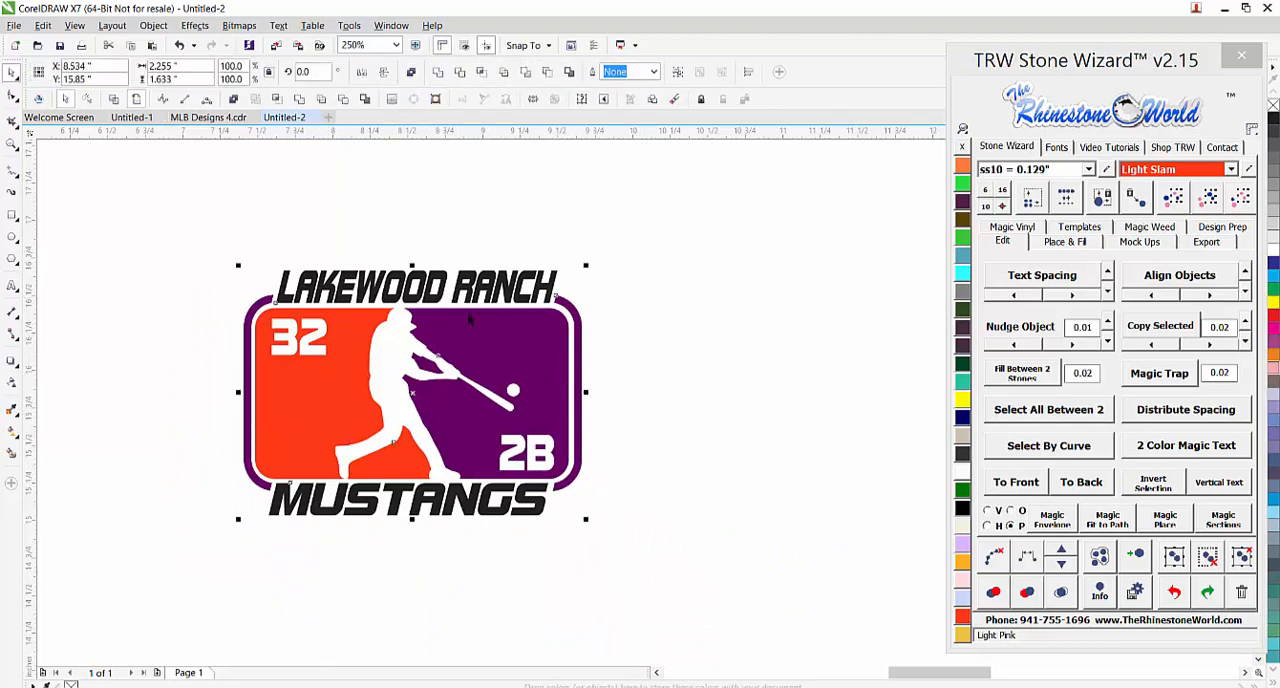
left_click(538, 300)
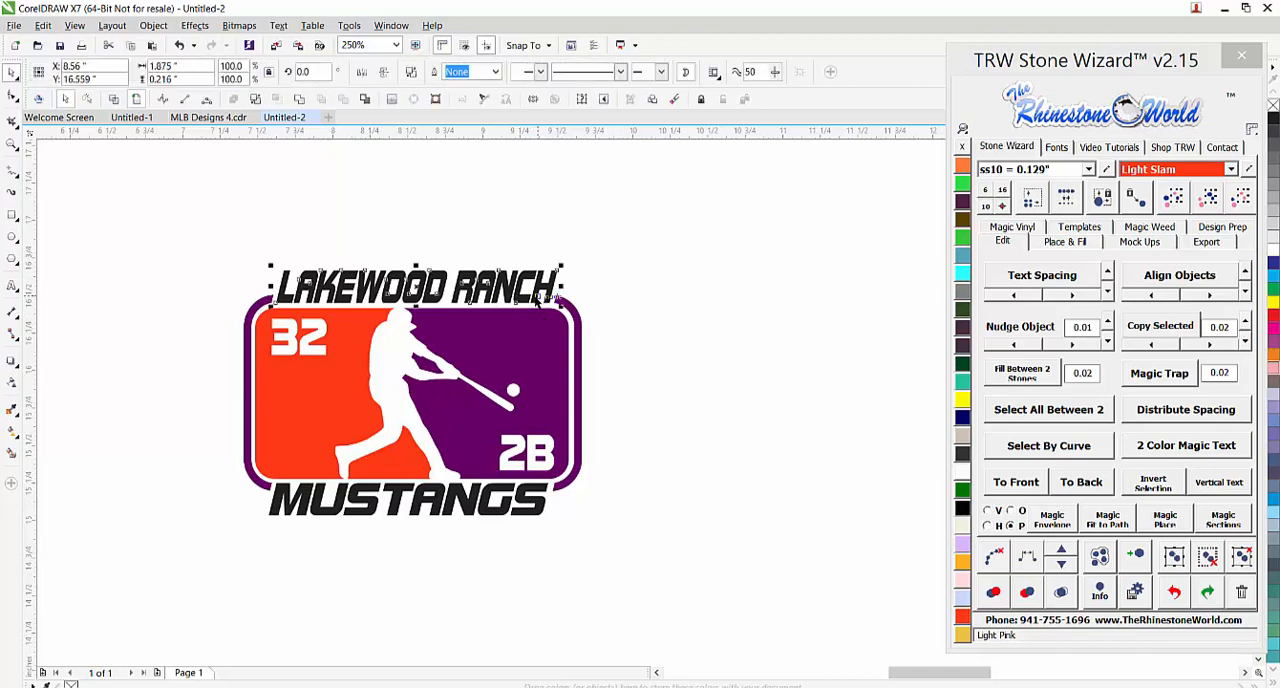
left_click(538, 512, "shift")
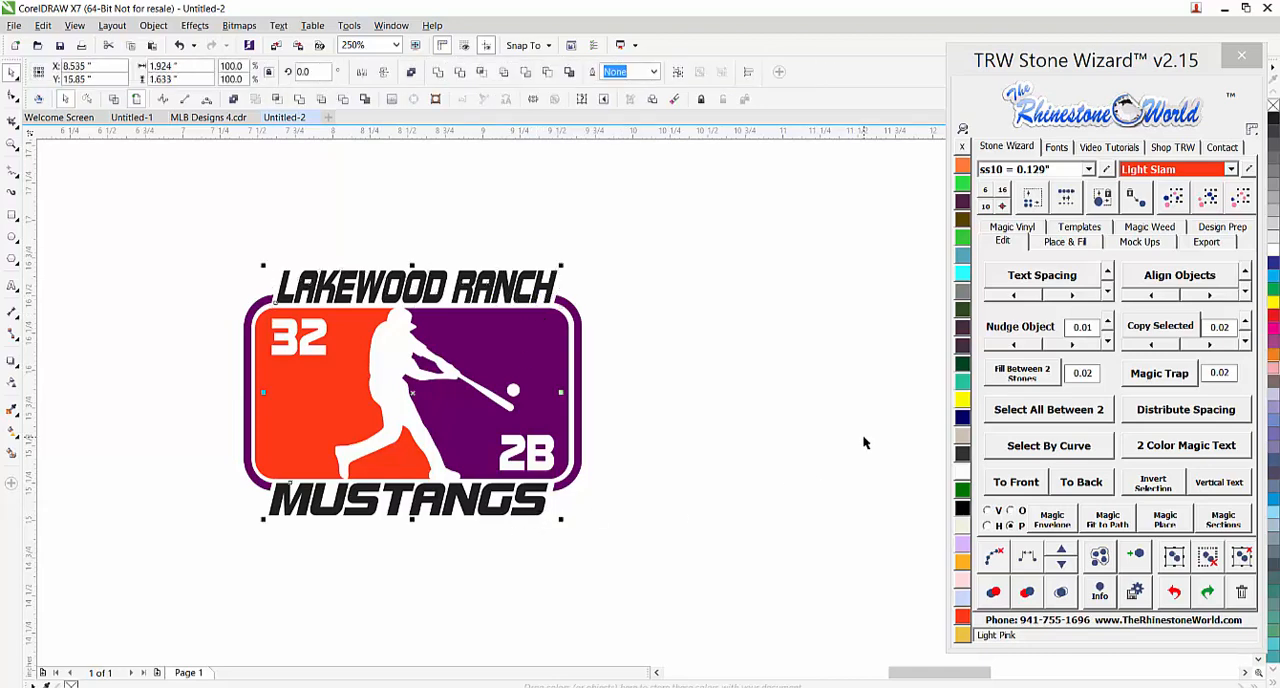
left_click(1011, 228)
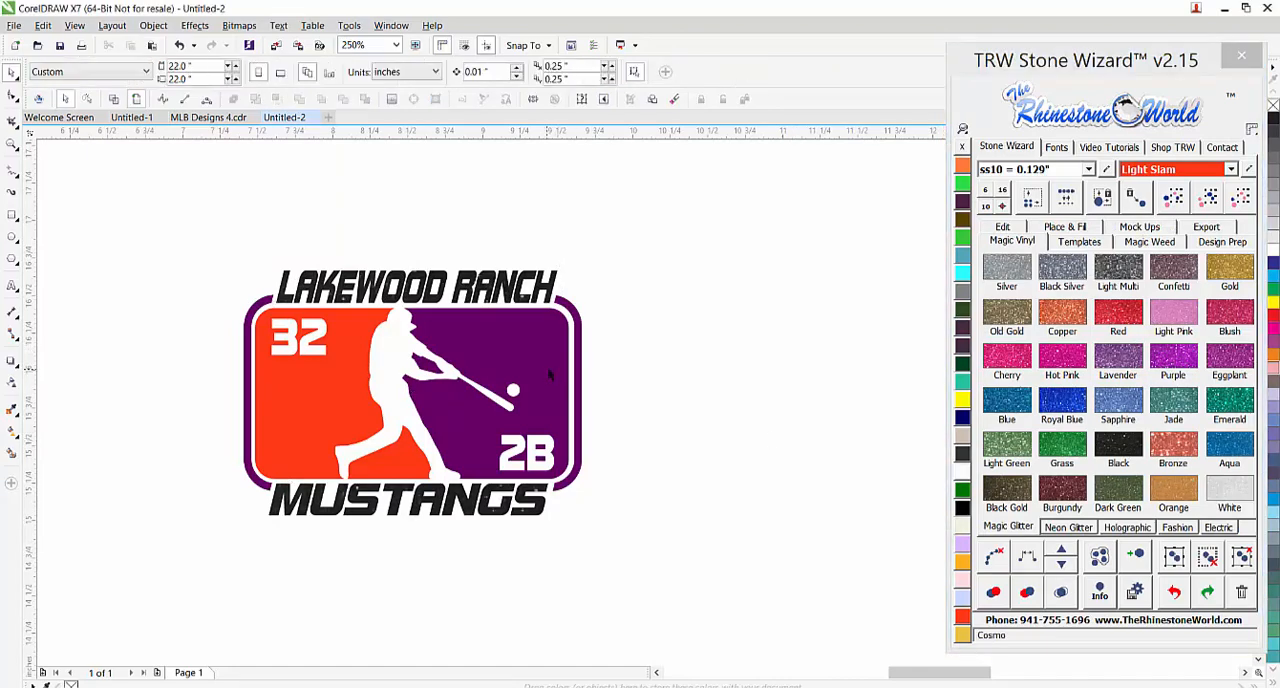
Try filling the purple panel with Black glitter vinyl, and undo the fills and the curve conversion
left_click(549, 375)
left_click(1117, 447)
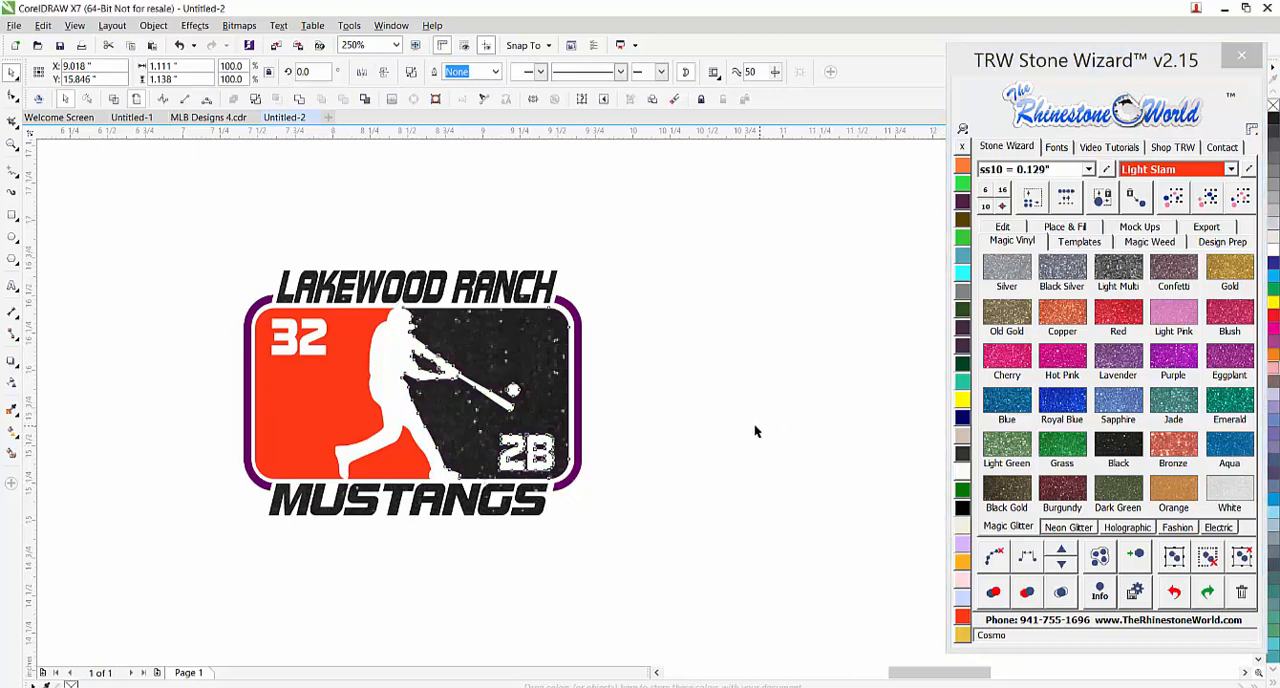
key("ctrl+z")
Enlarge the whole design proportionally on the page to about 463 percent, about 7.6 inches high
scroll(710, 418, "down", 1)
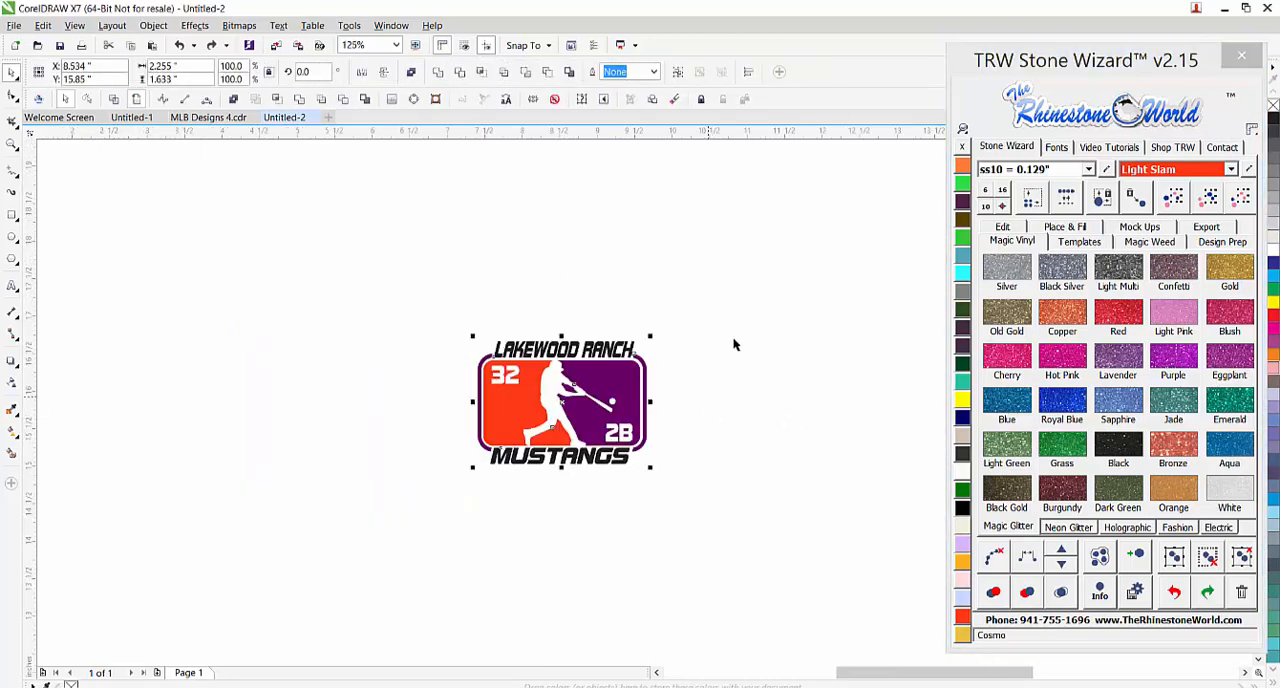
scroll(305, 475, "down", 3)
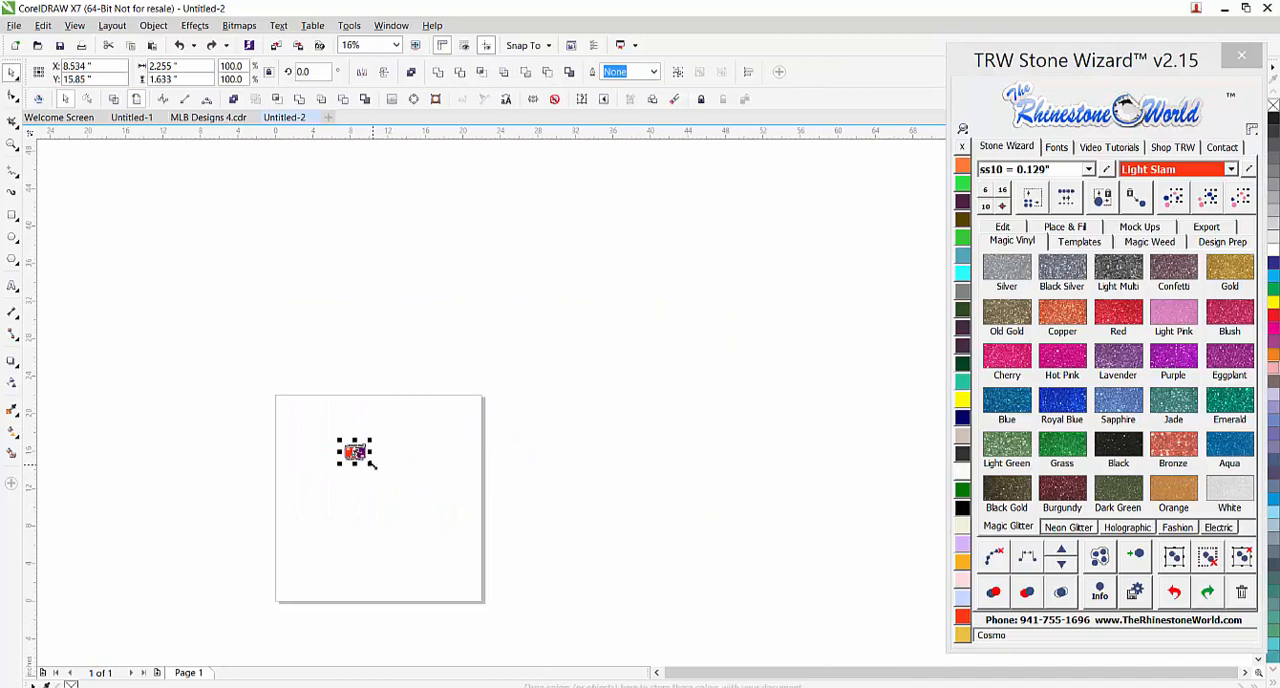
left_click_drag(372, 461, 449, 549)
scroll(397, 502, "up", 2)
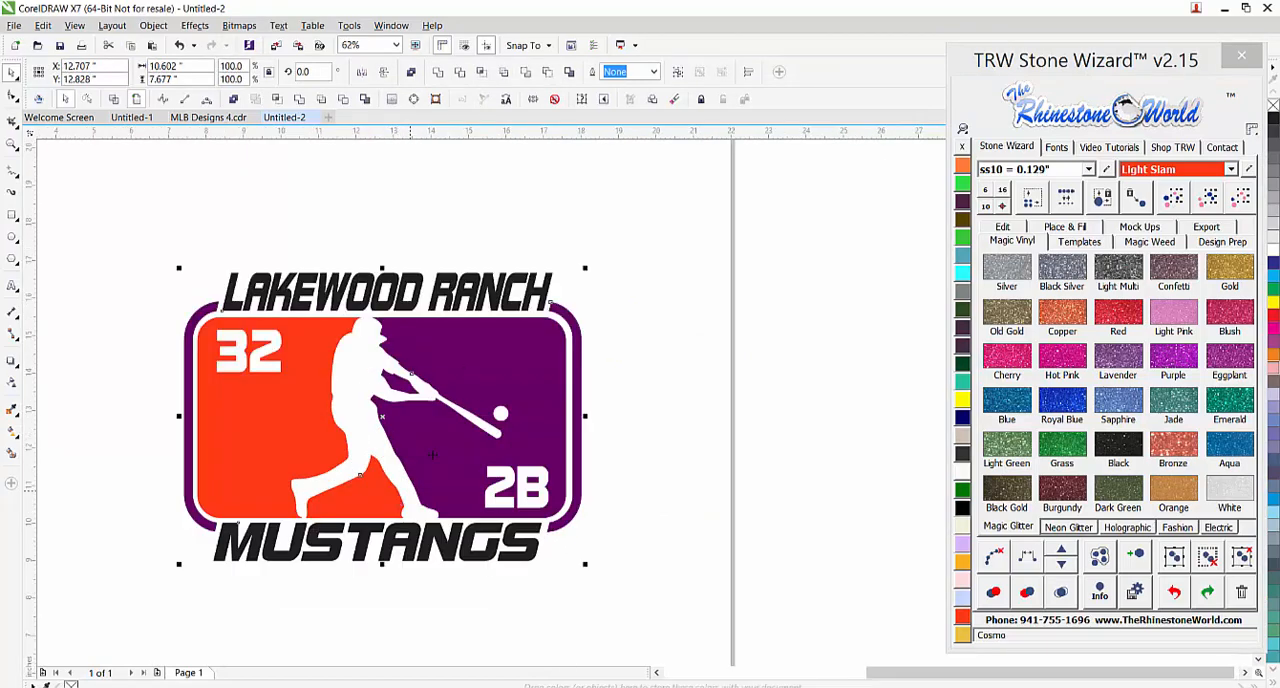
left_click_drag(586, 269, 579, 272)
left_click(600, 297)
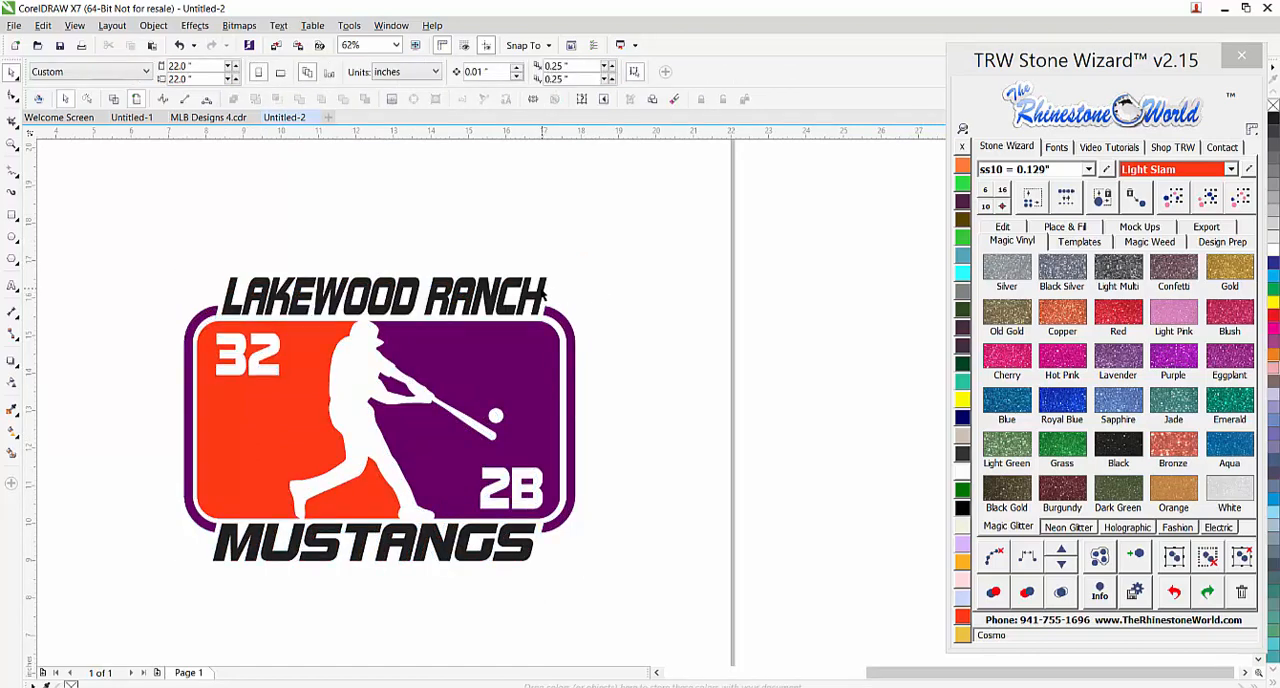
Fill the LAKEWOOD RANCH and MUSTANGS texts and the purple panel with Black glitter vinyl
left_click(541, 292)
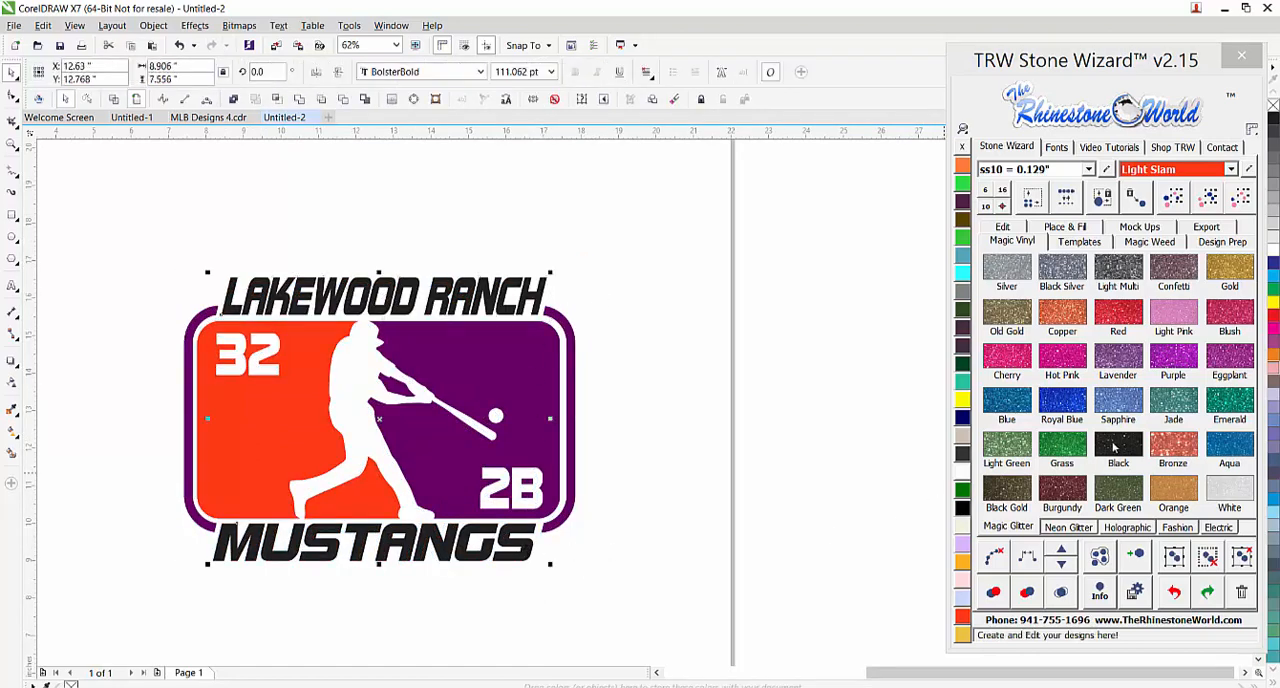
left_click(606, 420)
left_click(564, 408)
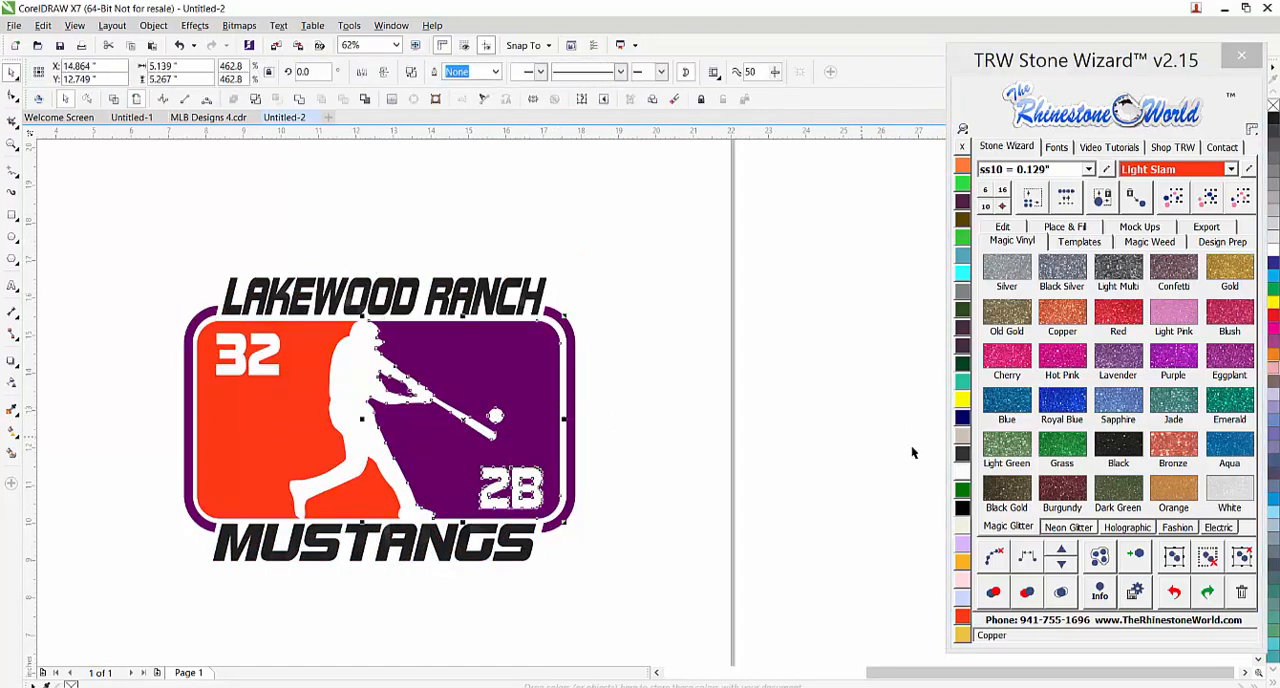
left_click(1107, 449)
left_click(675, 471)
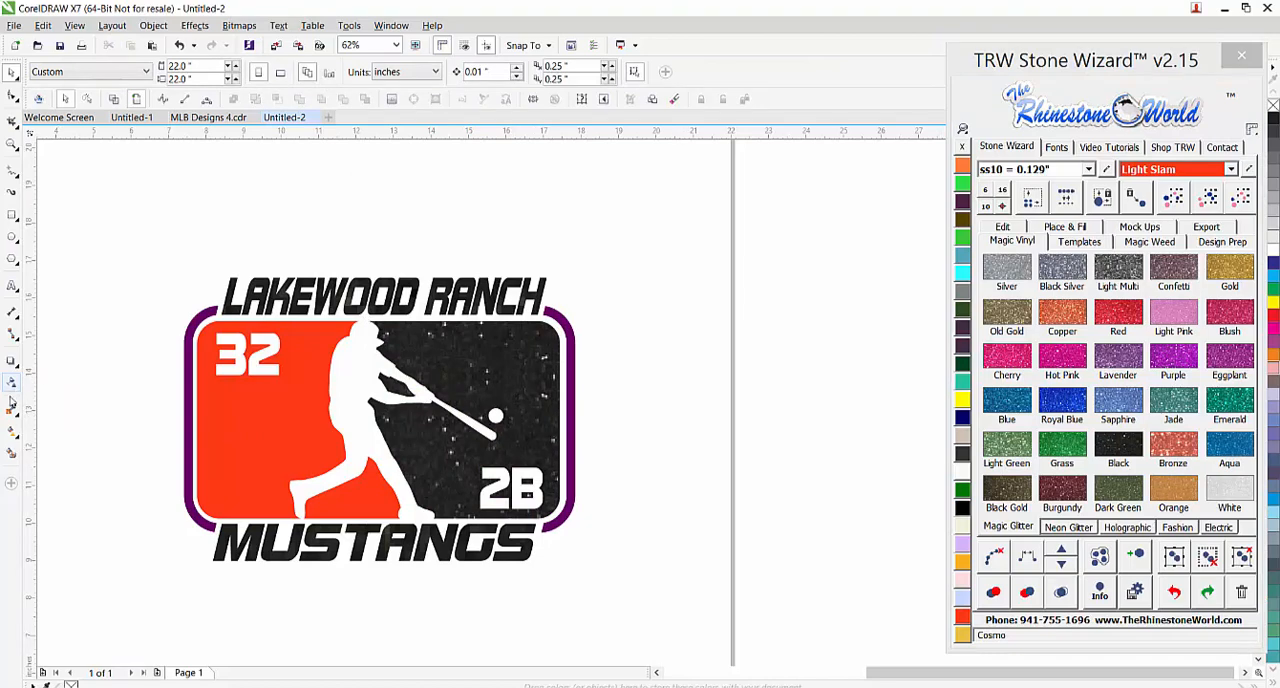
Shrink the black panel's glitter pattern tile to about one sixth of its size with the Interactive Fill tool
left_click(12, 434)
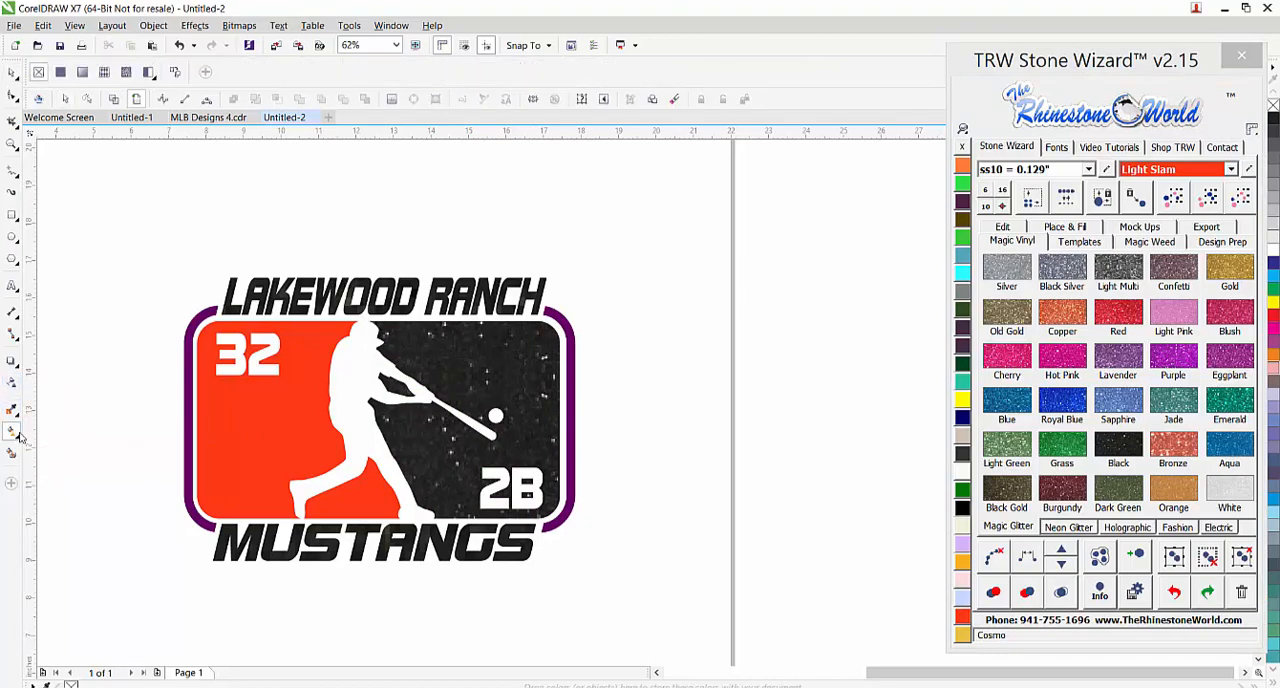
left_click(498, 392)
scroll(498, 392, "down", 1)
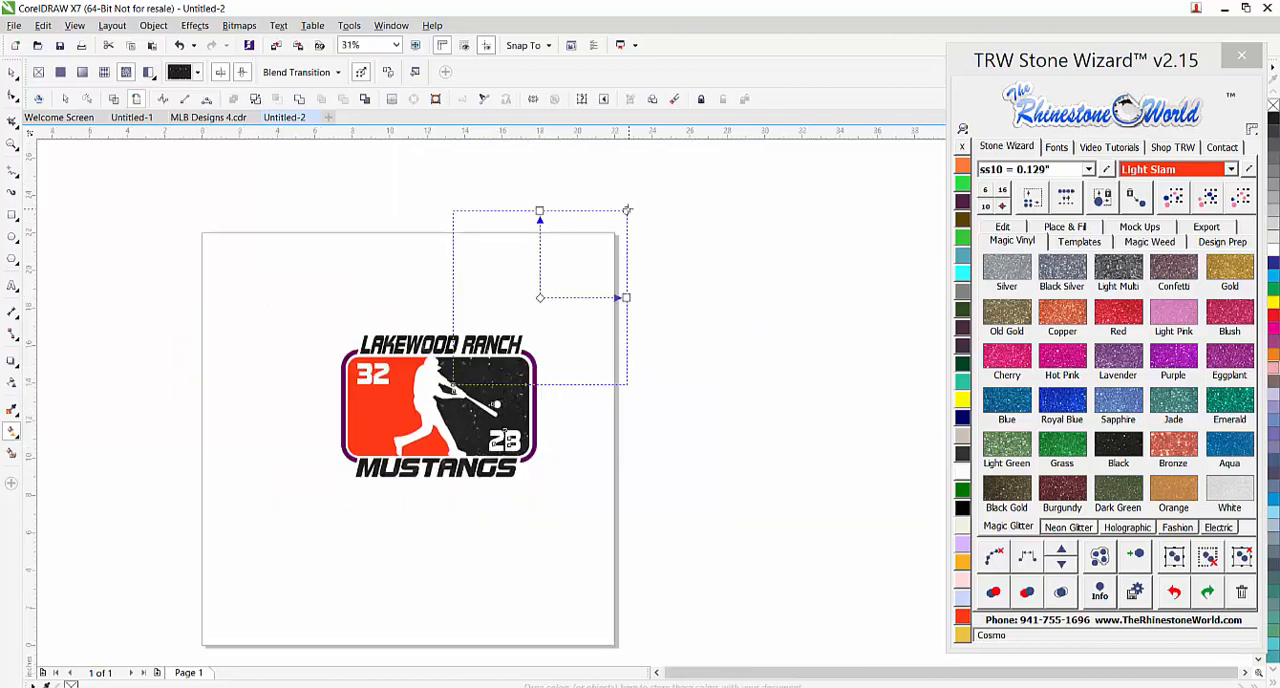
left_click_drag(628, 209, 558, 283)
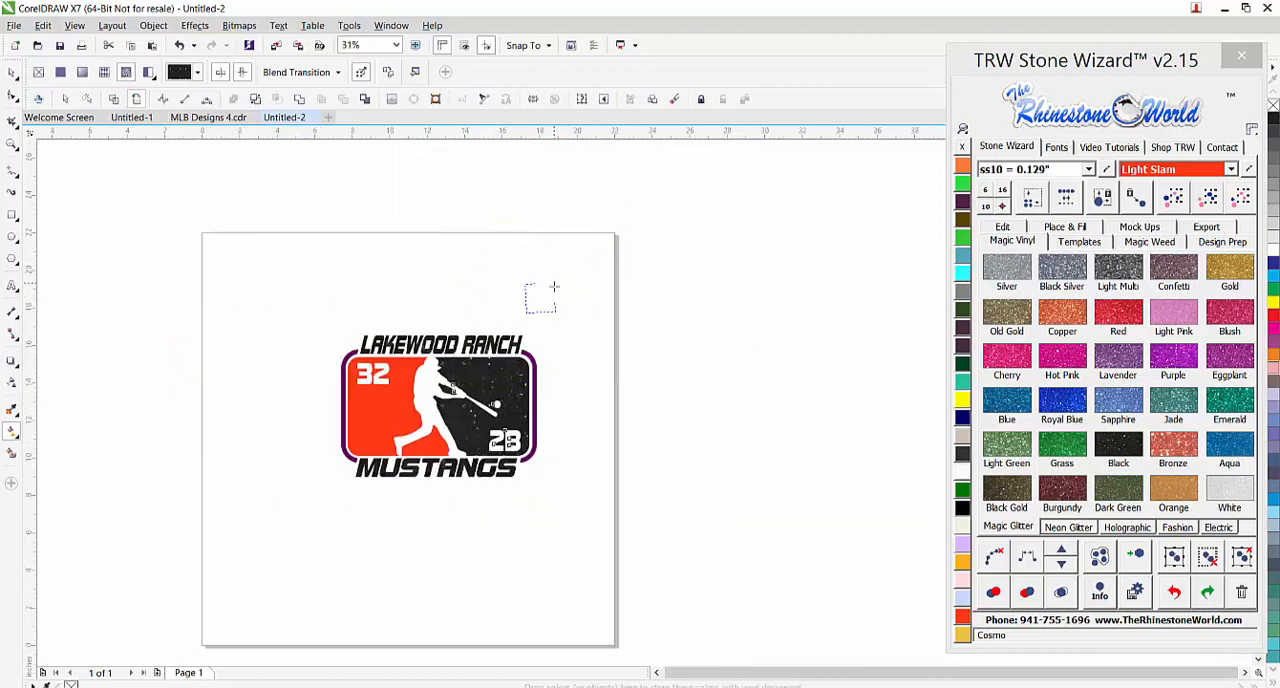
scroll(515, 396, "up", 2)
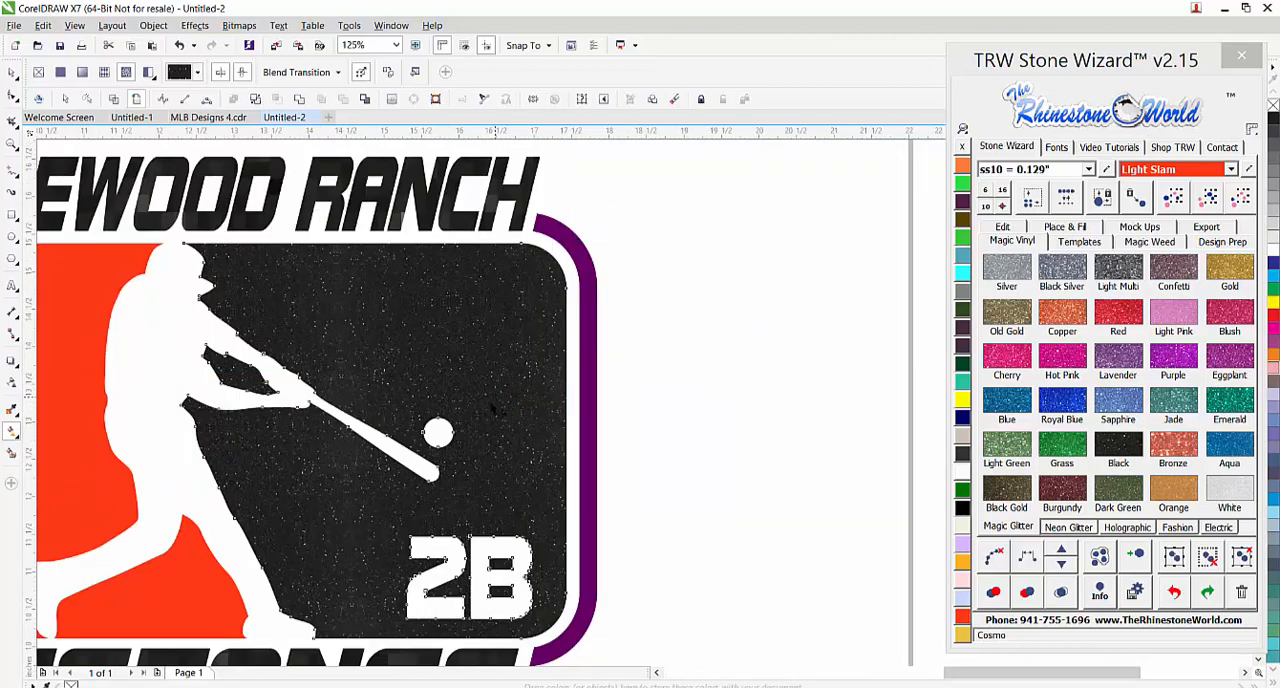
scroll(500, 410, "down", 1)
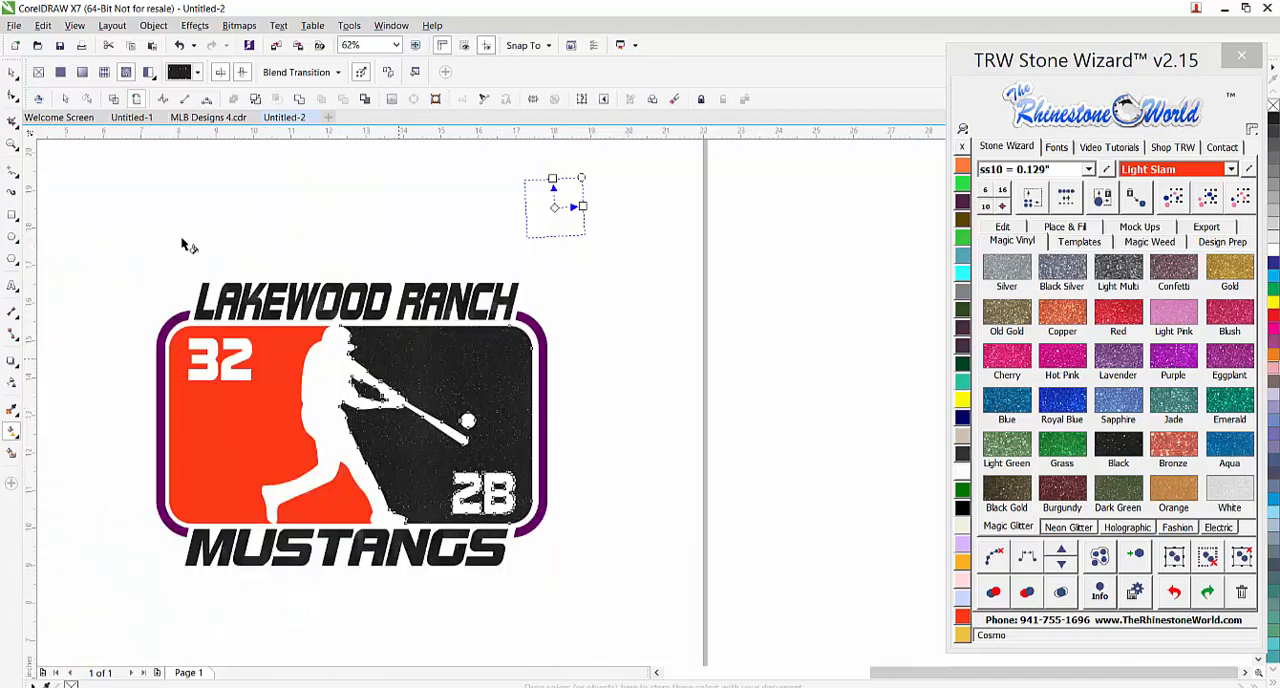
left_click(13, 78)
Fill the orange panel with Grass glitter vinyl
left_click(208, 417)
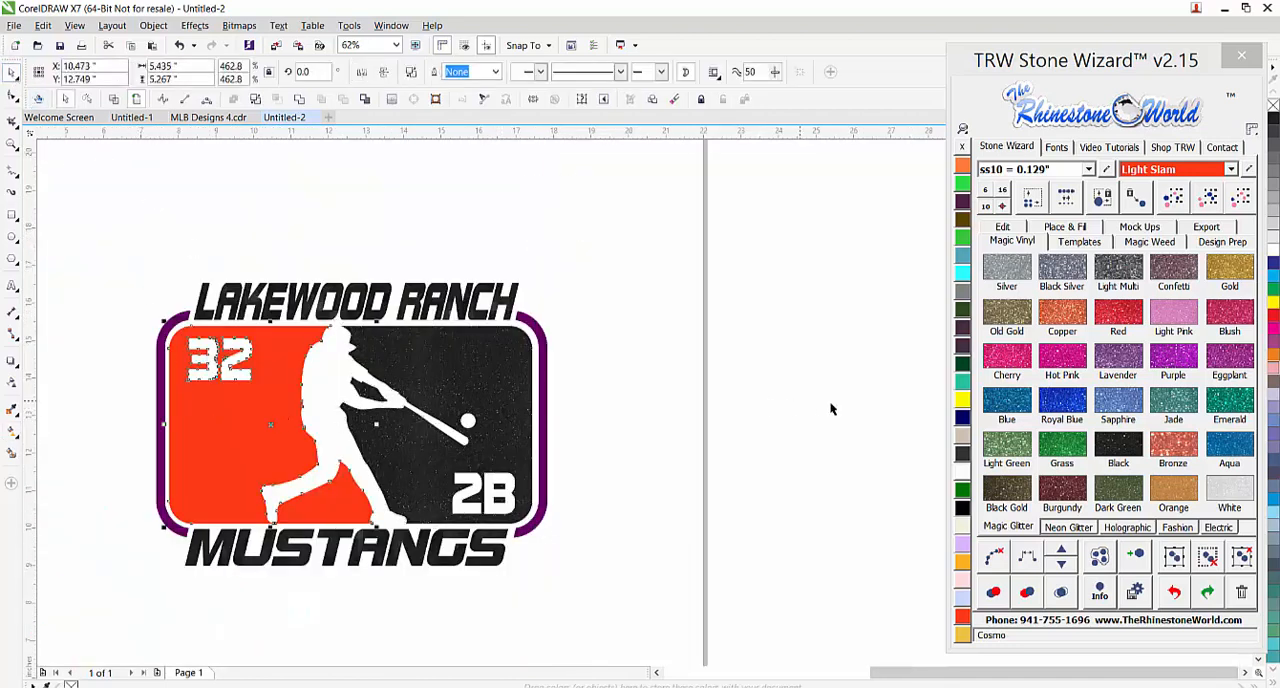
left_click(1061, 449)
left_click(576, 418)
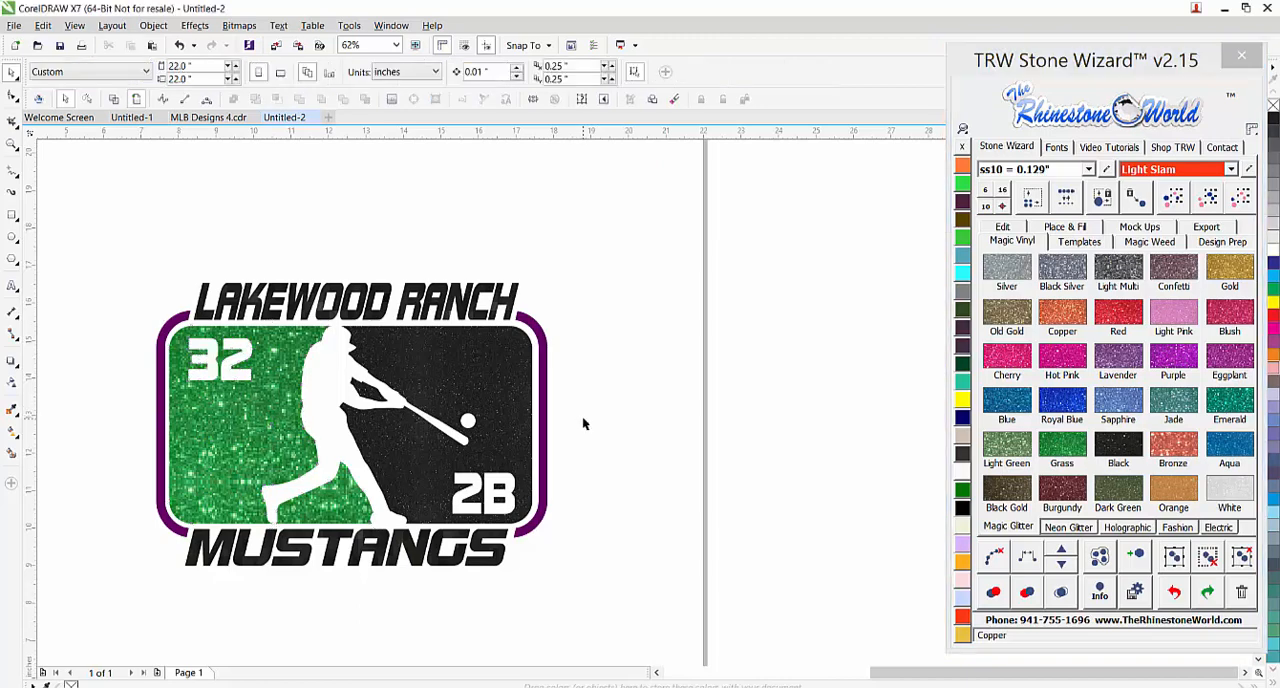
Shrink the green panel's glitter pattern tile to about one quarter of its size with the Interactive Fill tool
scroll(539, 427, "down", 1)
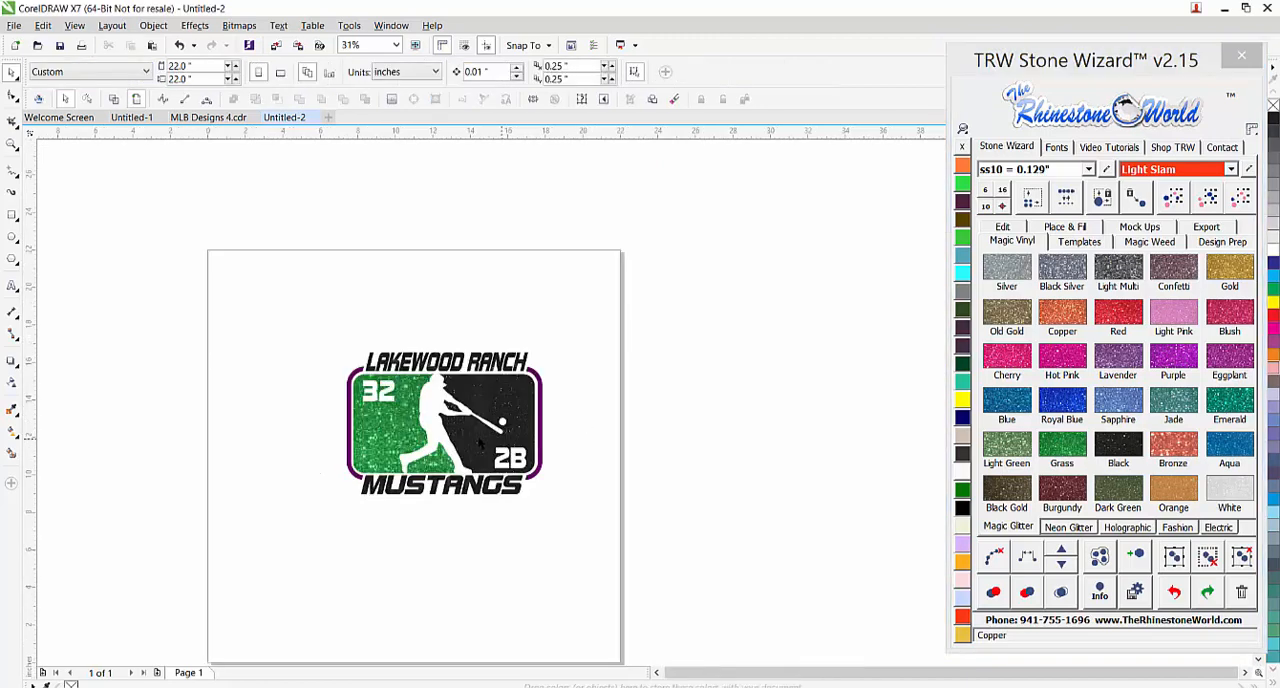
left_click(396, 432)
left_click(12, 432)
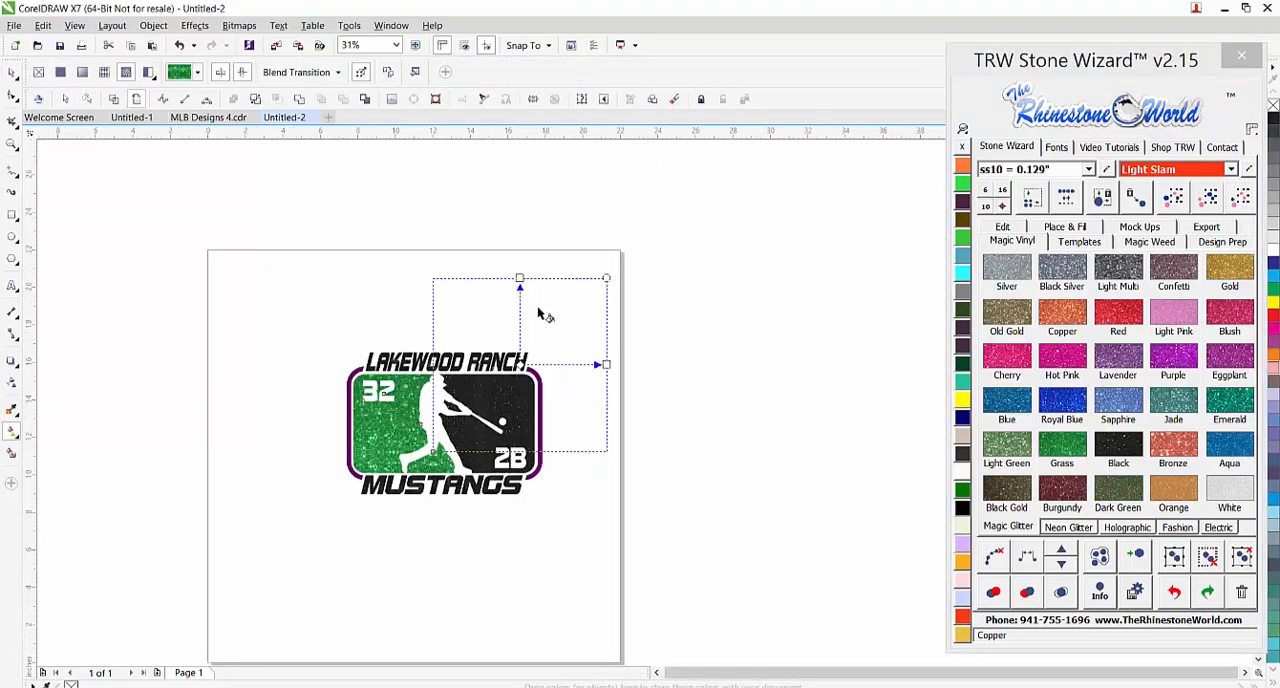
left_click_drag(569, 313, 541, 343)
scroll(439, 412, "up", 1)
scroll(439, 413, "up", 1)
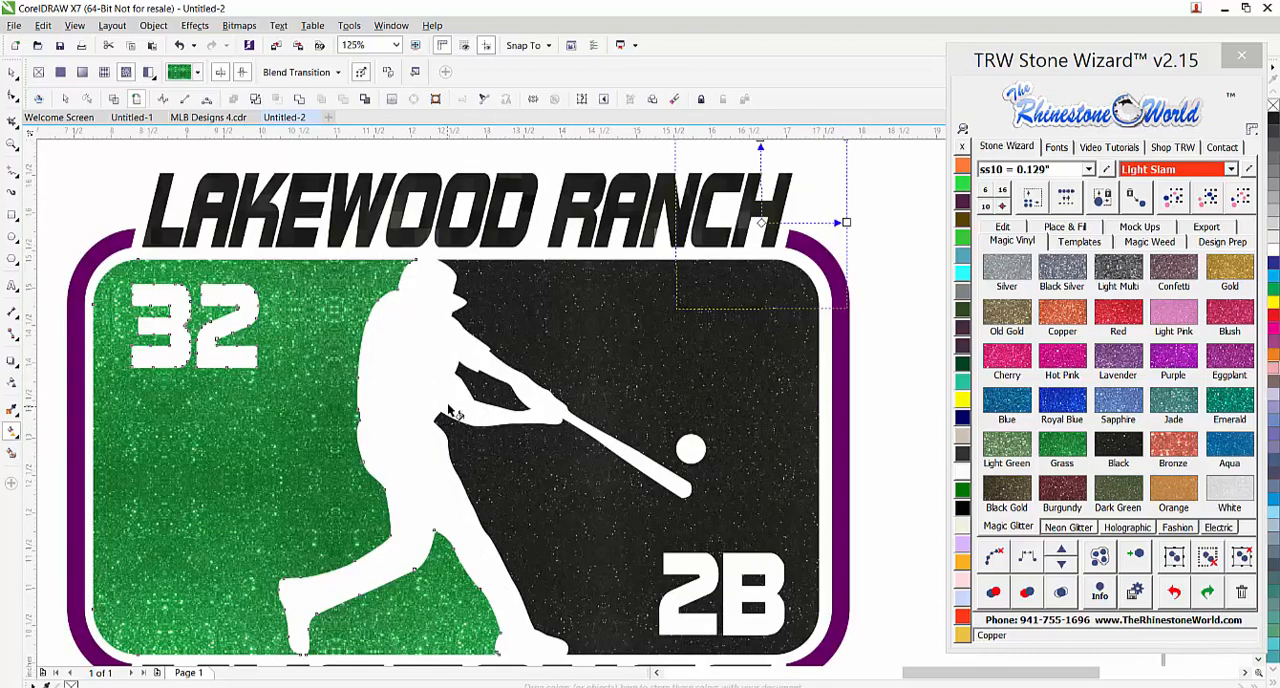
scroll(454, 399, "down", 1)
scroll(454, 399, "down", 1)
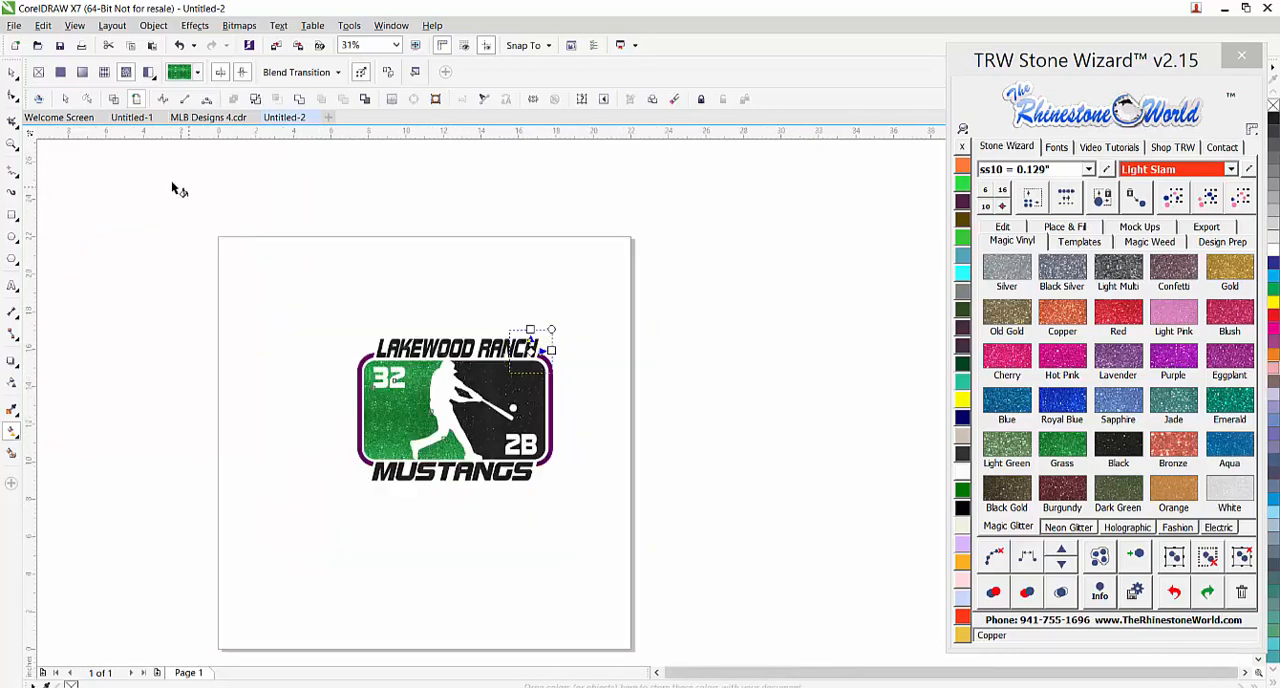
left_click(12, 72)
Fill the purple outer frame around the panels with Grass glitter vinyl
scroll(484, 417, "up", 2)
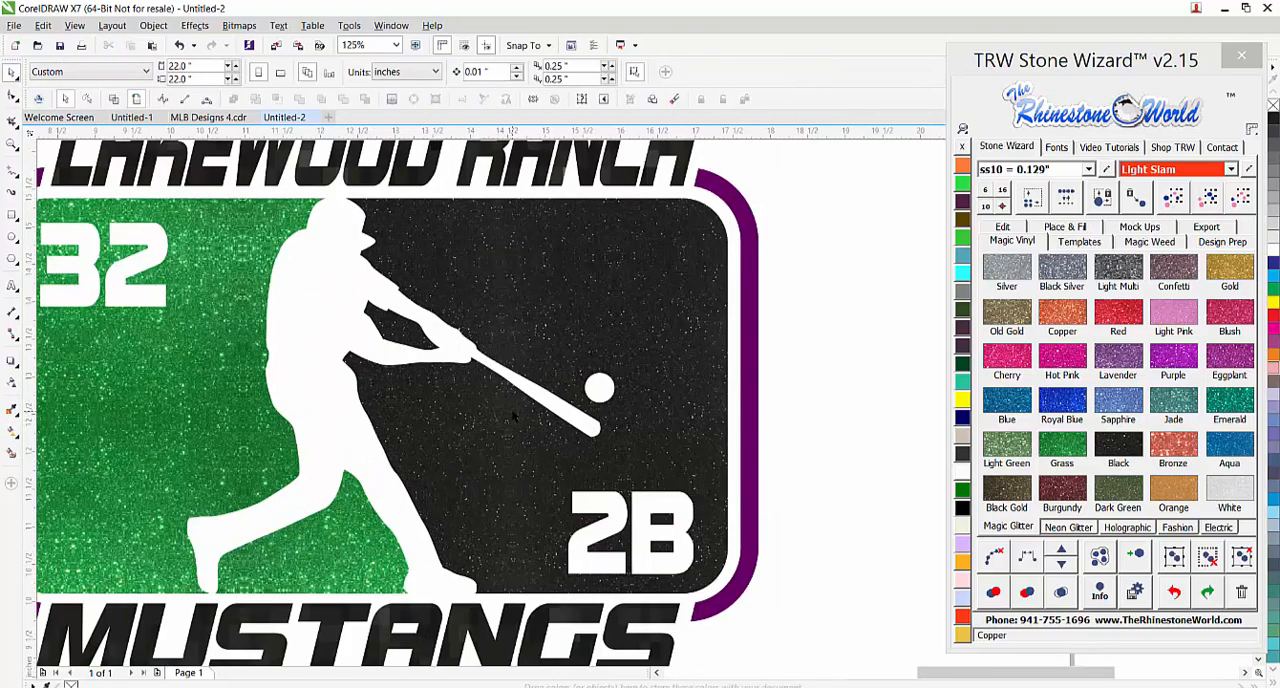
scroll(513, 420, "down", 1)
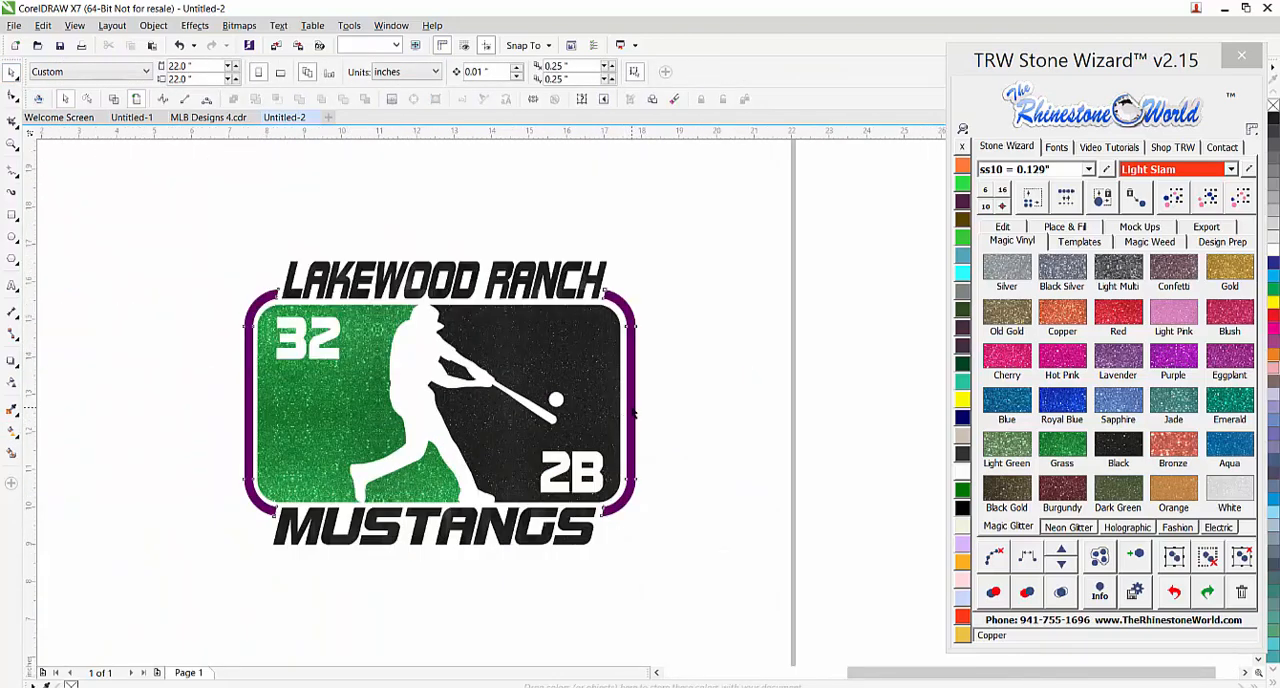
left_click(637, 410)
left_click(1075, 451)
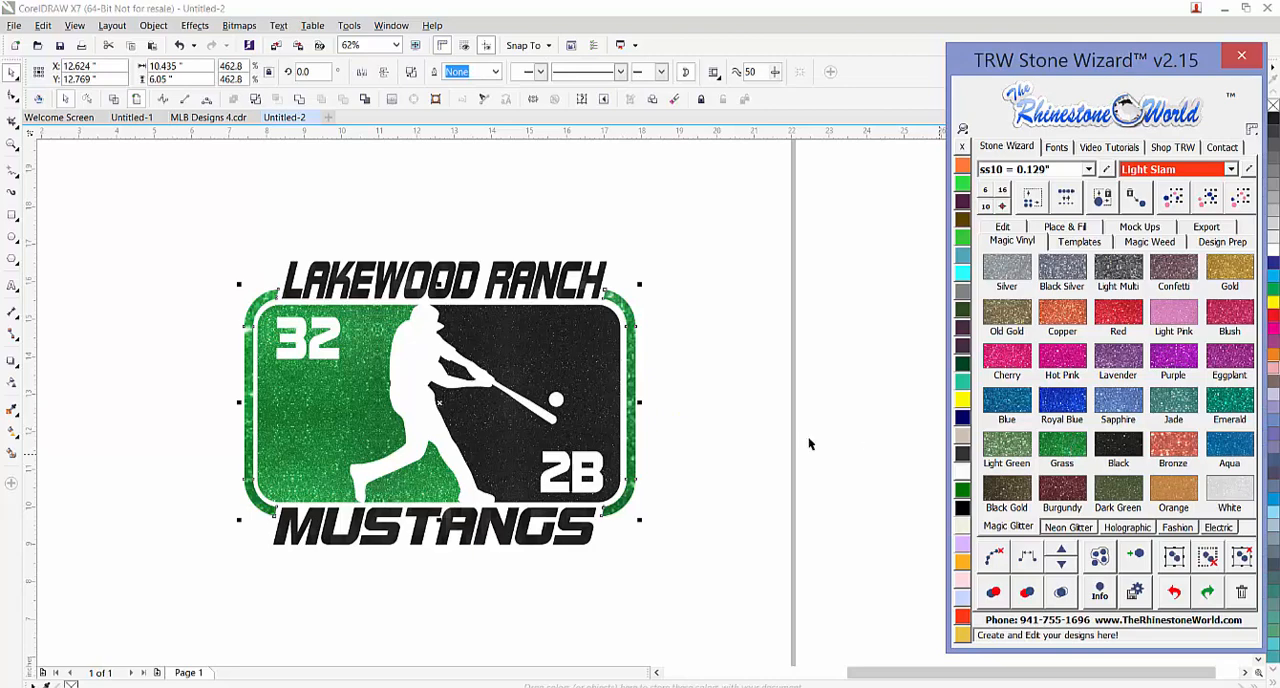
Shrink the outer frame's glitter pattern tile to about one fifth of its size with the Interactive Fill tool
left_click(13, 433)
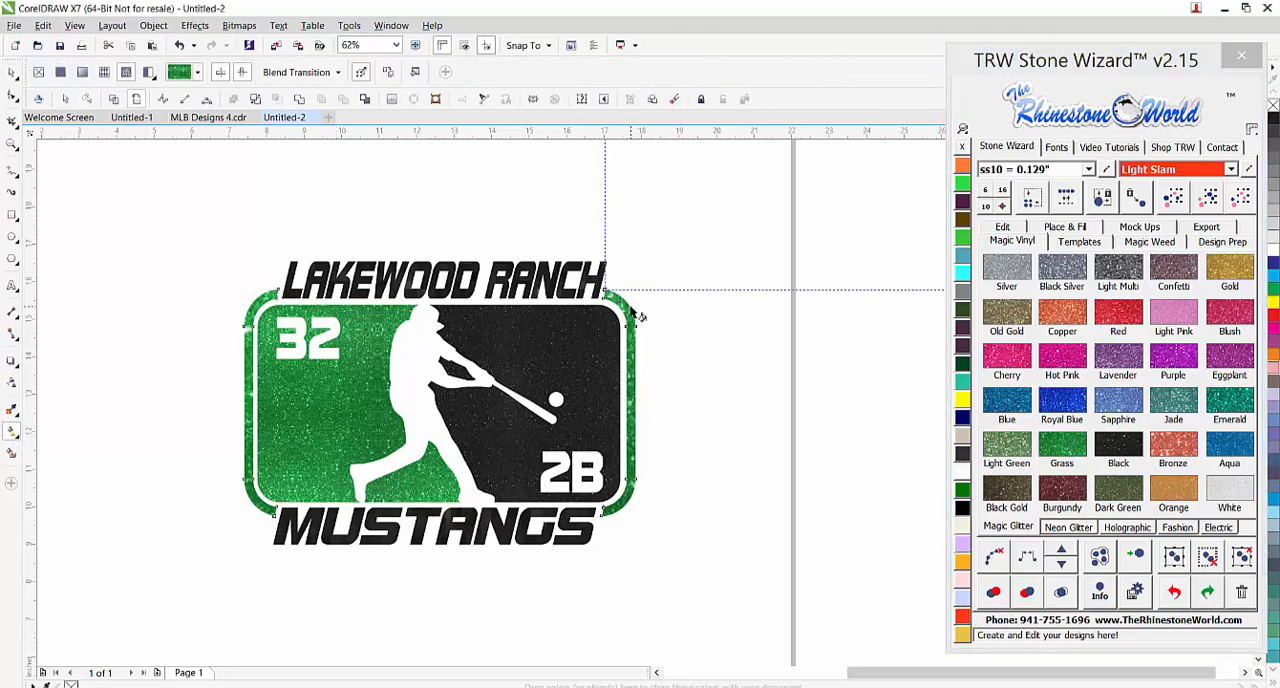
scroll(638, 312, "down", 2)
scroll(738, 215, "up", 1)
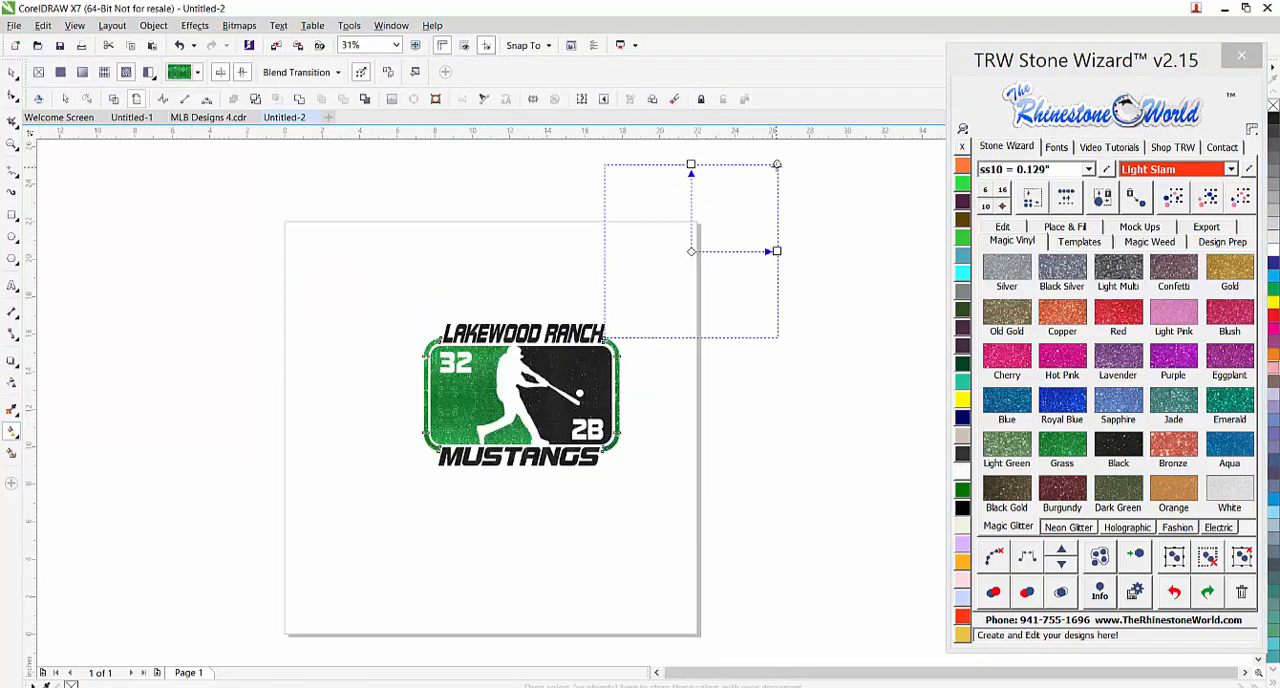
left_click_drag(777, 165, 708, 230)
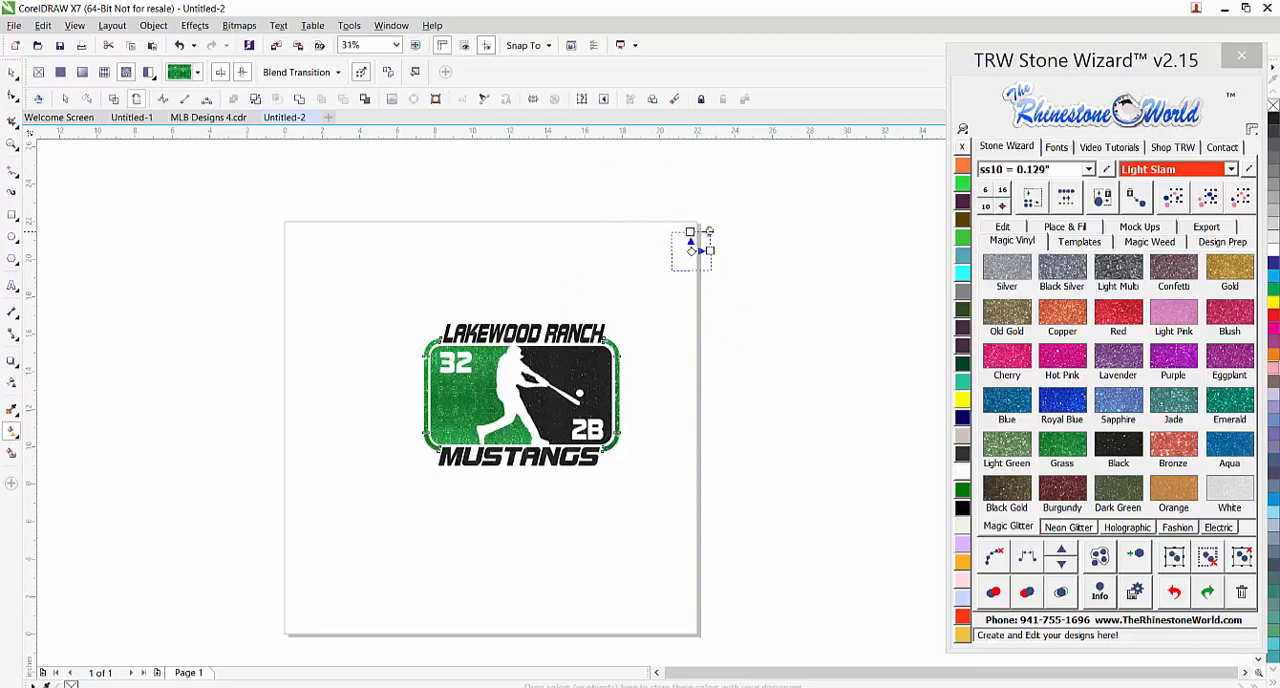
left_click(12, 72)
scroll(580, 396, "up", 1)
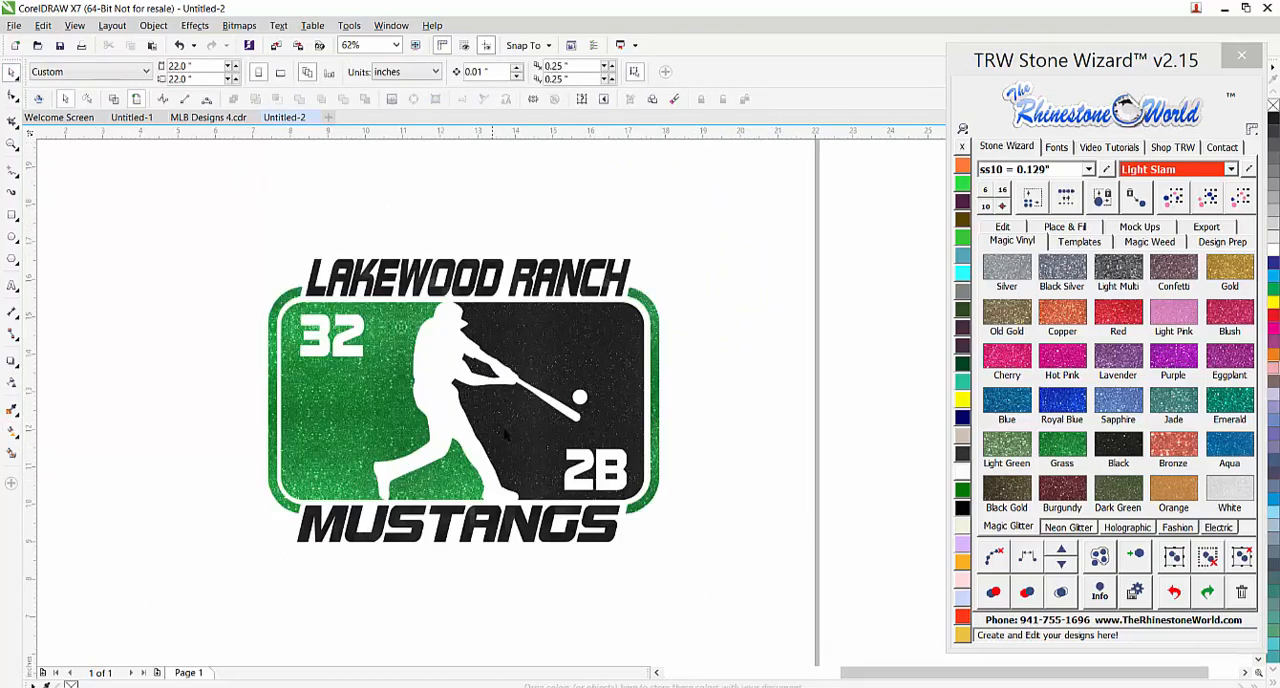
Reapply Black glitter vinyl to the LAKEWOOD RANCH and MUSTANGS texts and shrink both pattern tiles to about one quarter of their size
left_click(586, 297)
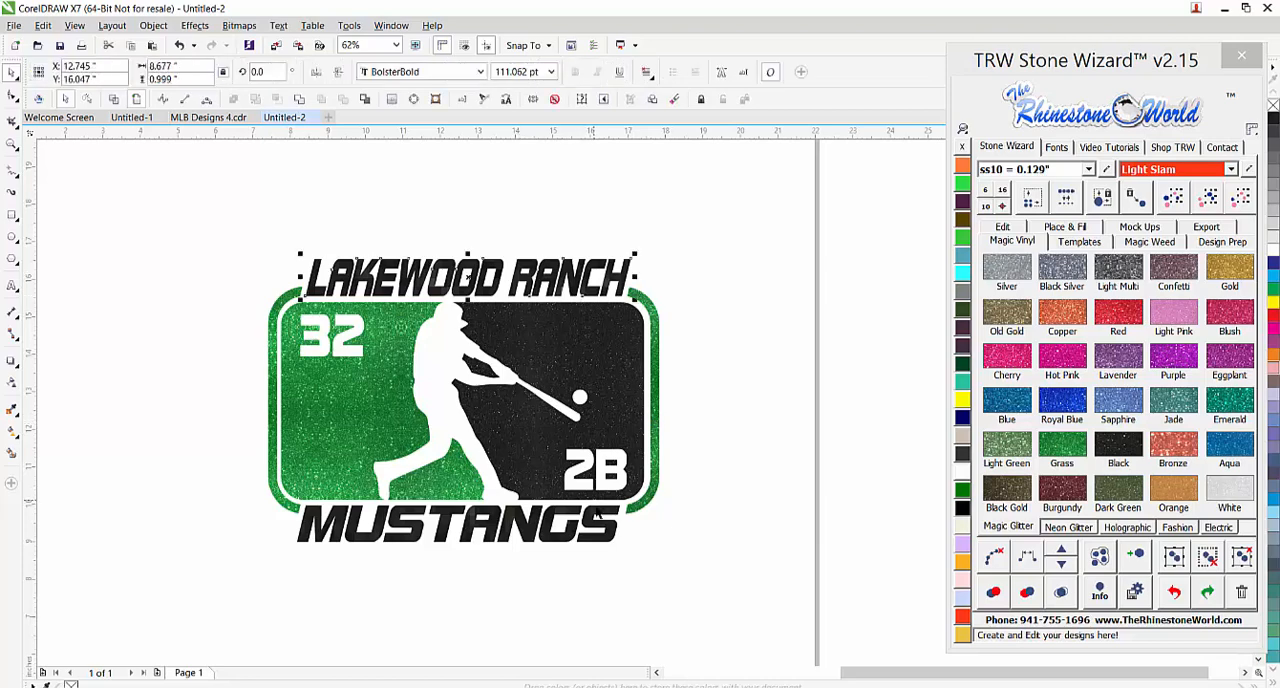
left_click(614, 532, "shift")
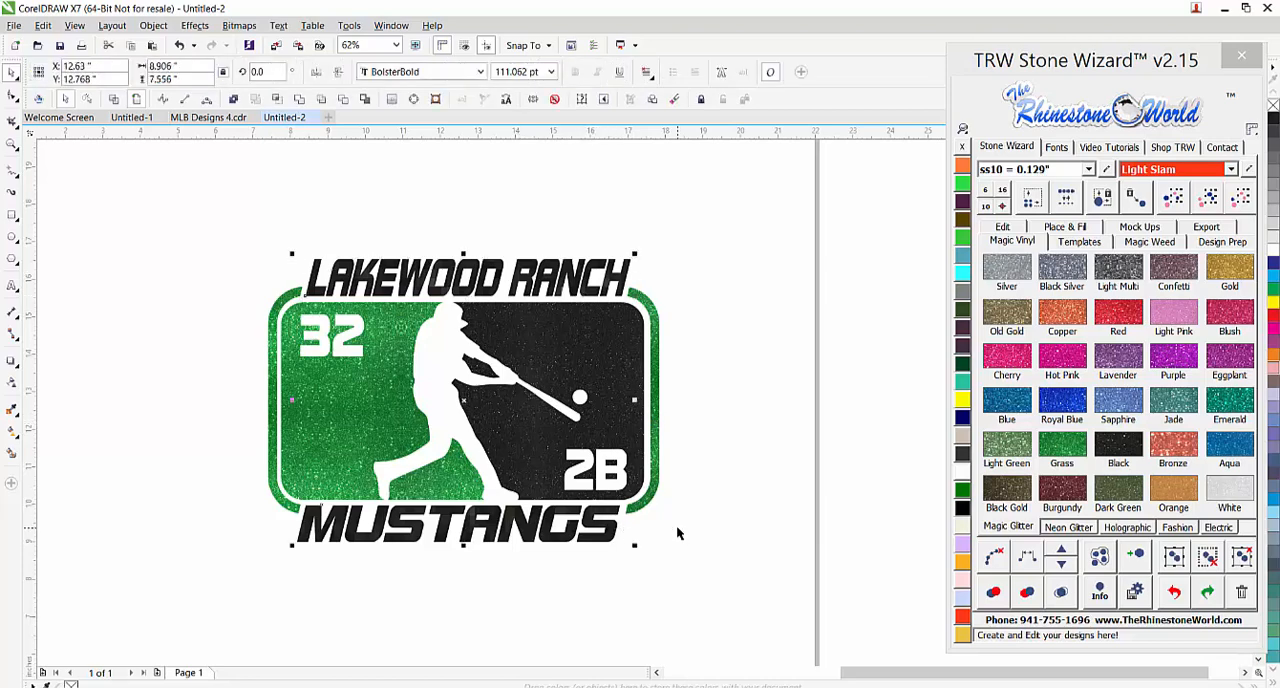
left_click(1108, 452)
left_click(12, 430)
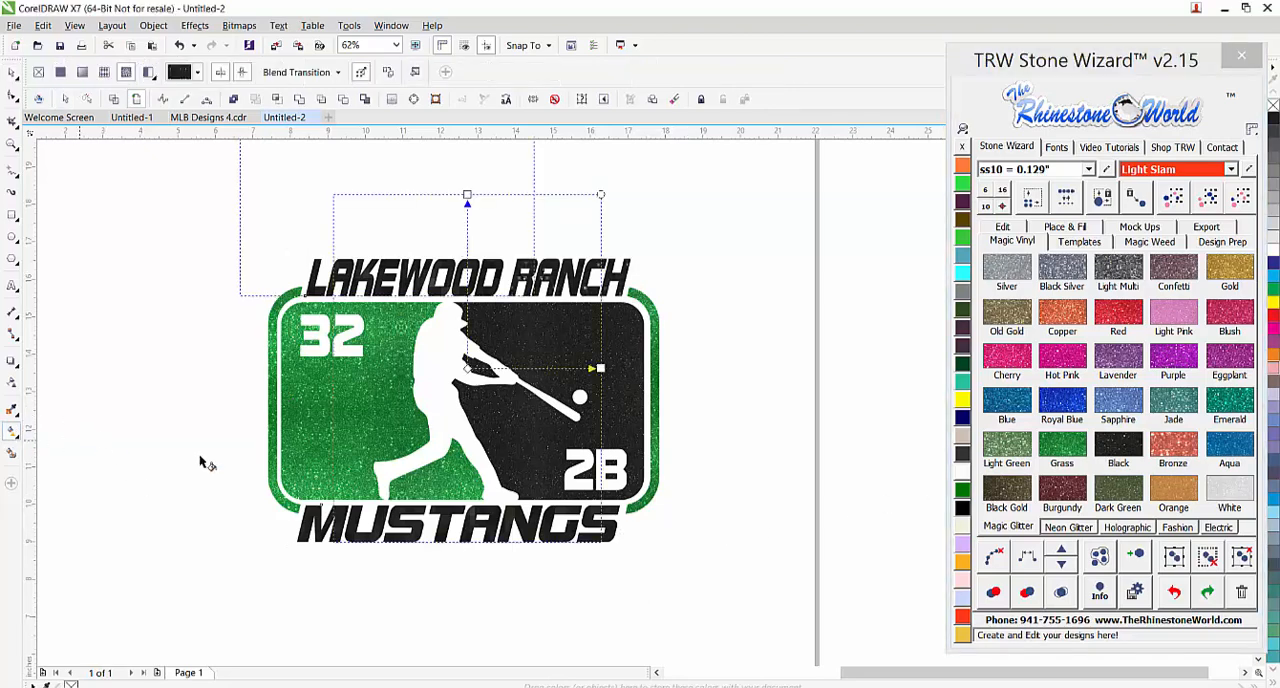
scroll(243, 463, "down", 2)
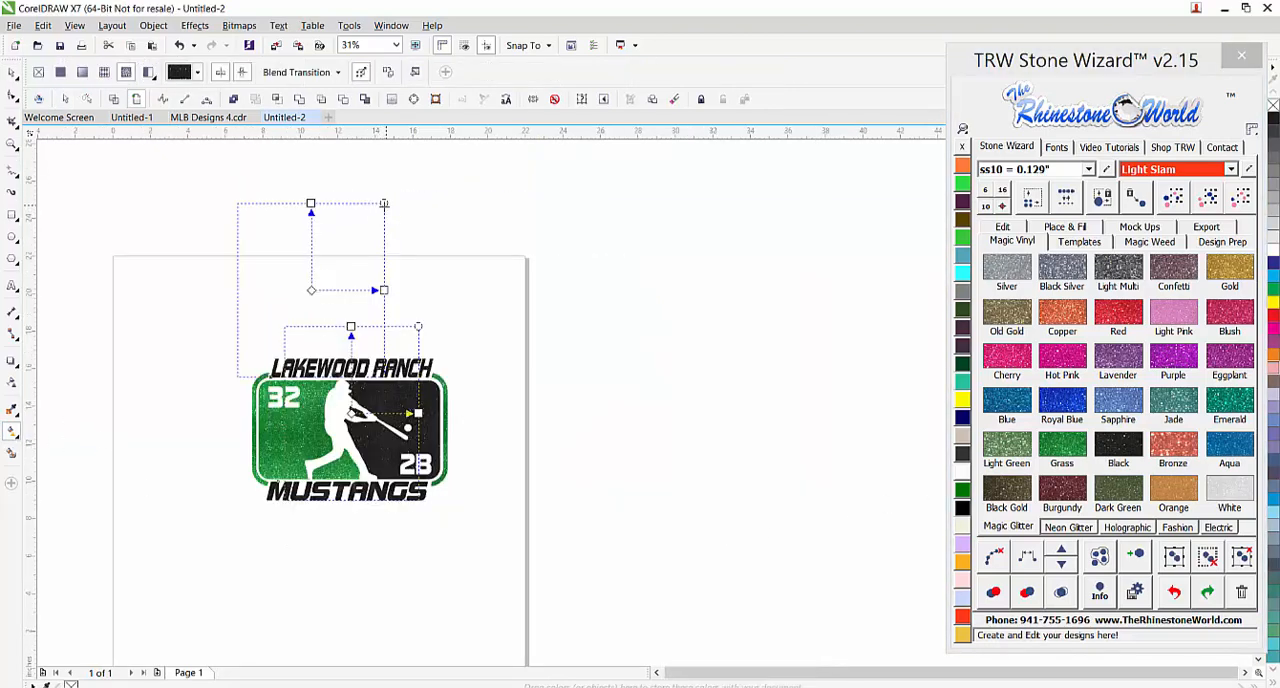
left_click_drag(384, 203, 330, 268)
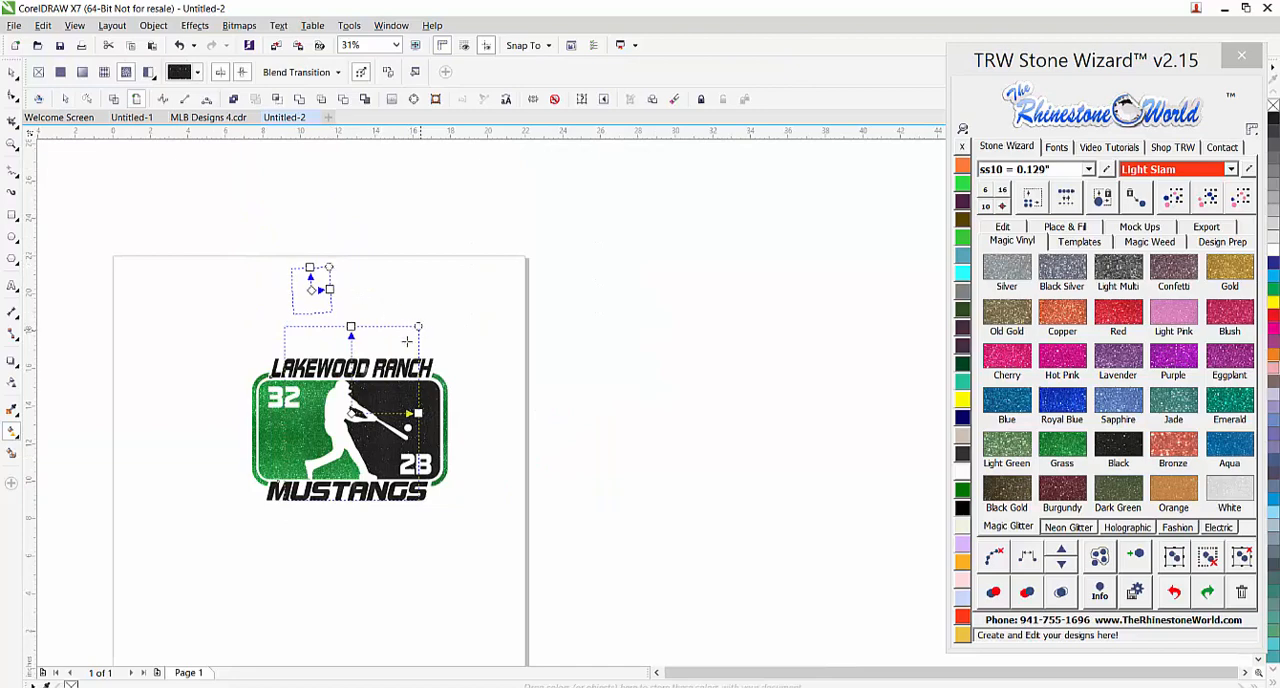
left_click_drag(418, 330, 367, 390)
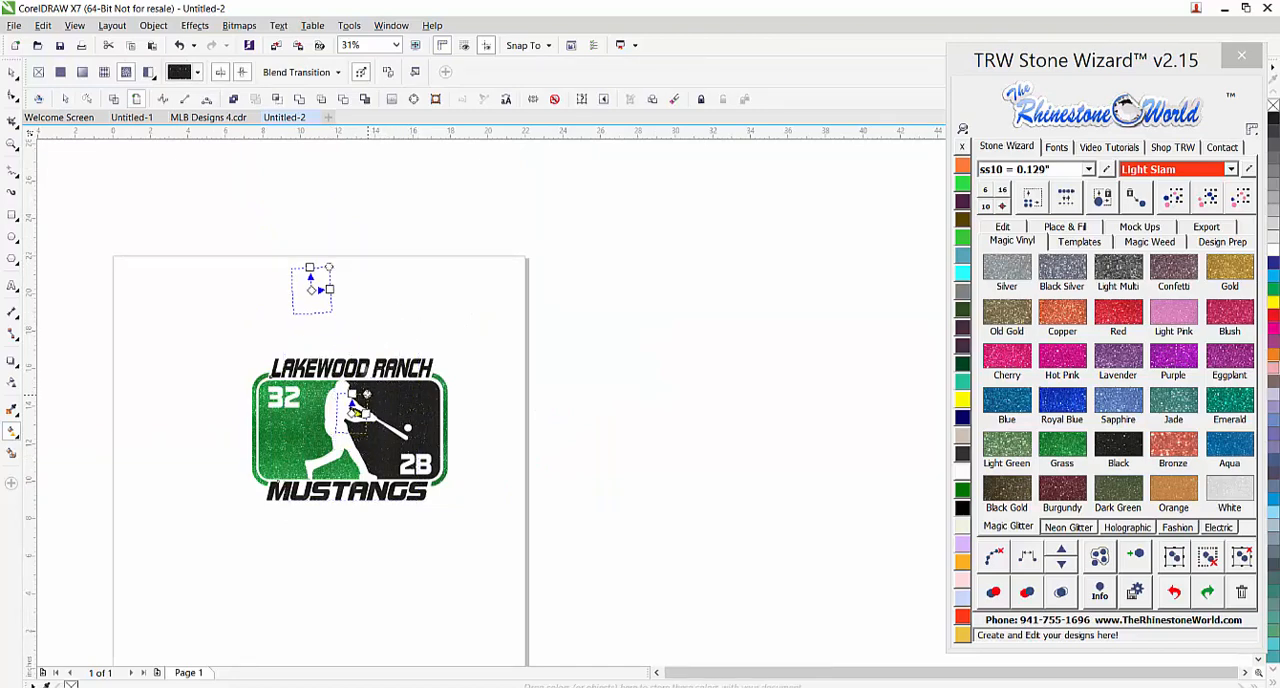
left_click(12, 74)
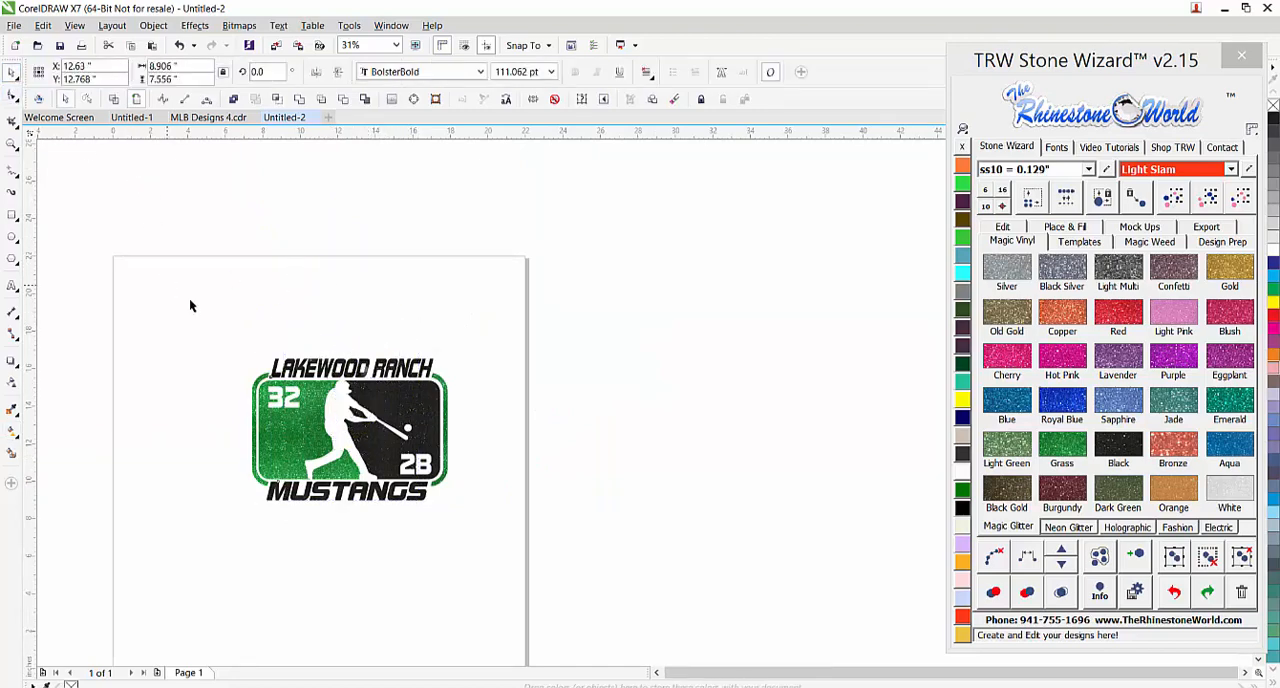
Scale the whole design down proportionally to about 10.1 inches wide and 7.3 inches high
left_click_drag(189, 298, 525, 521)
scroll(385, 501, "up", 1)
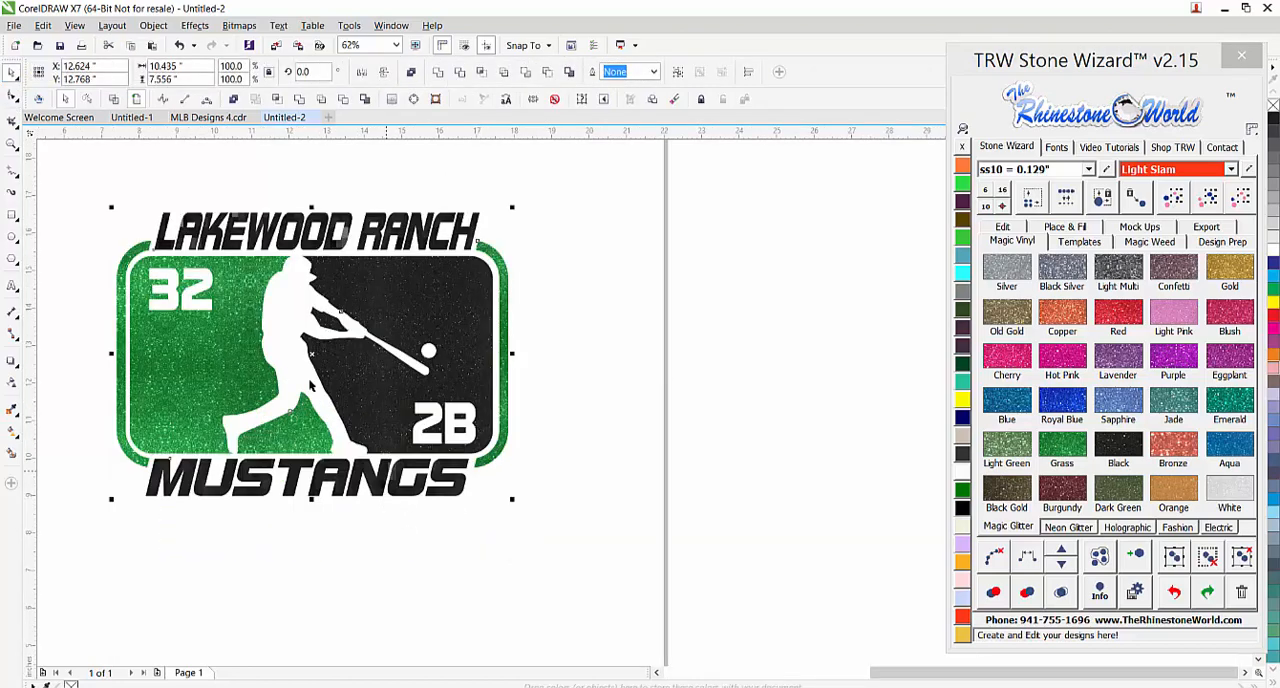
left_click_drag(512, 207, 501, 215)
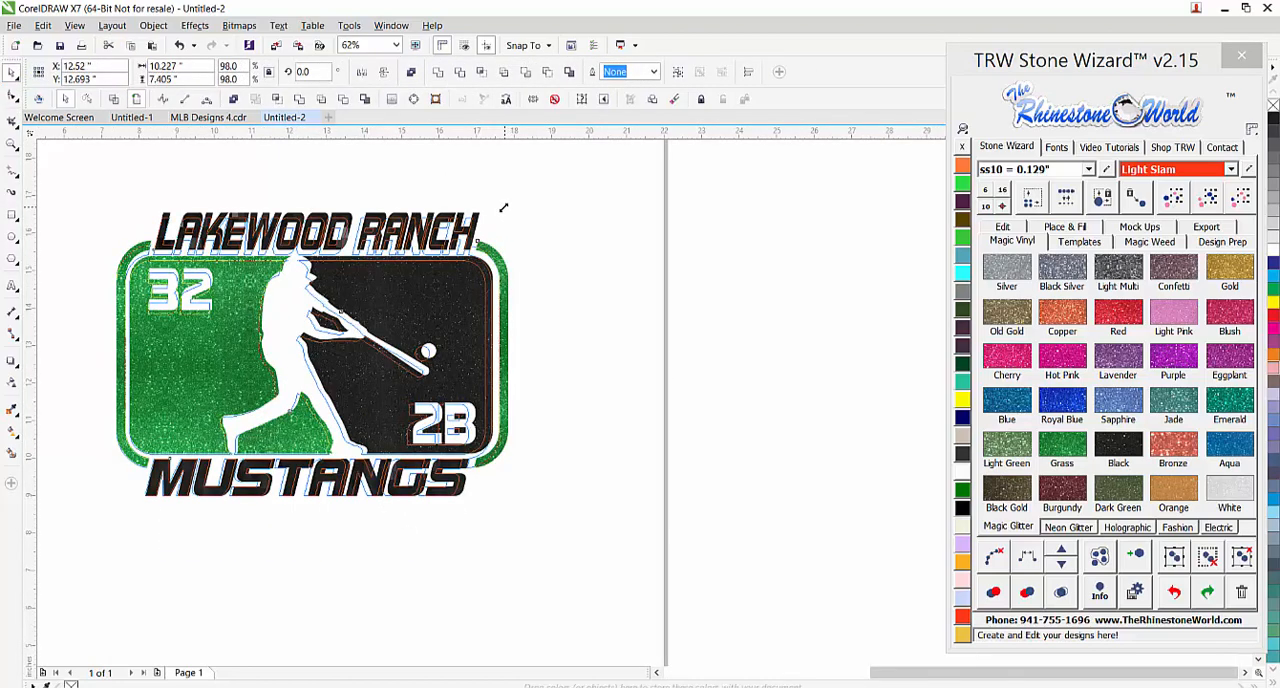
scroll(495, 245, "down", 1)
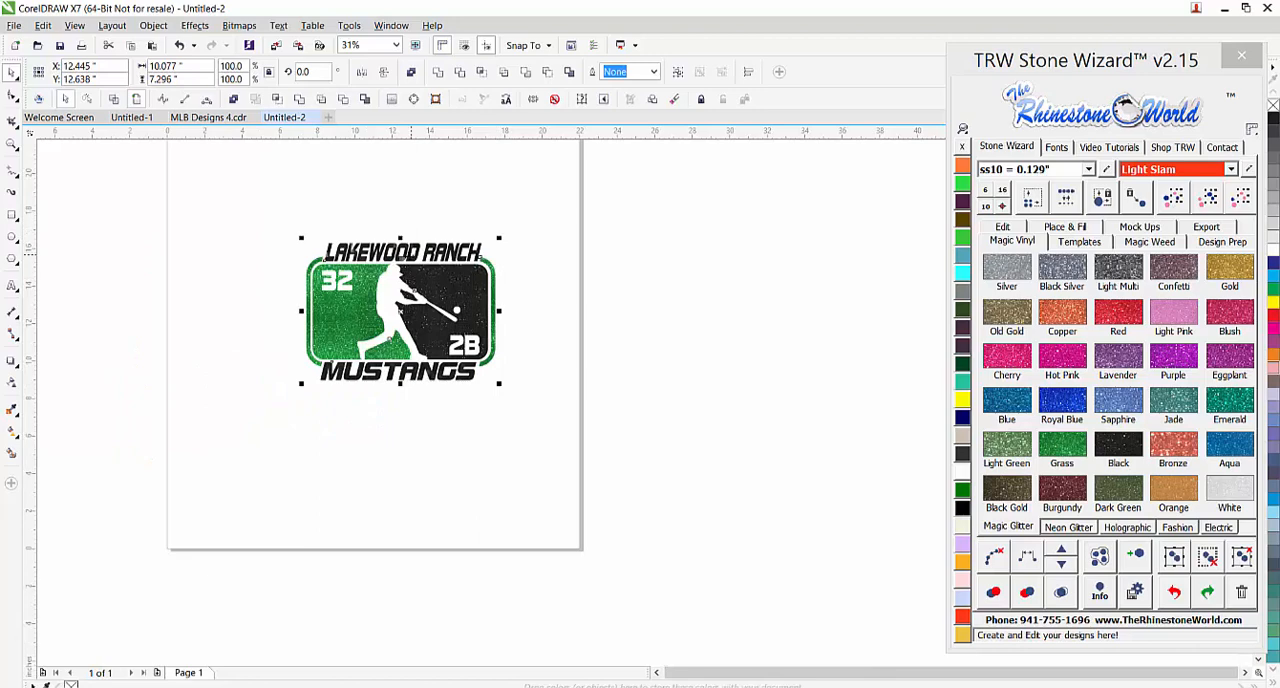
Configure the mockup options with Simulate Stones off and a white design background
left_click(1139, 227)
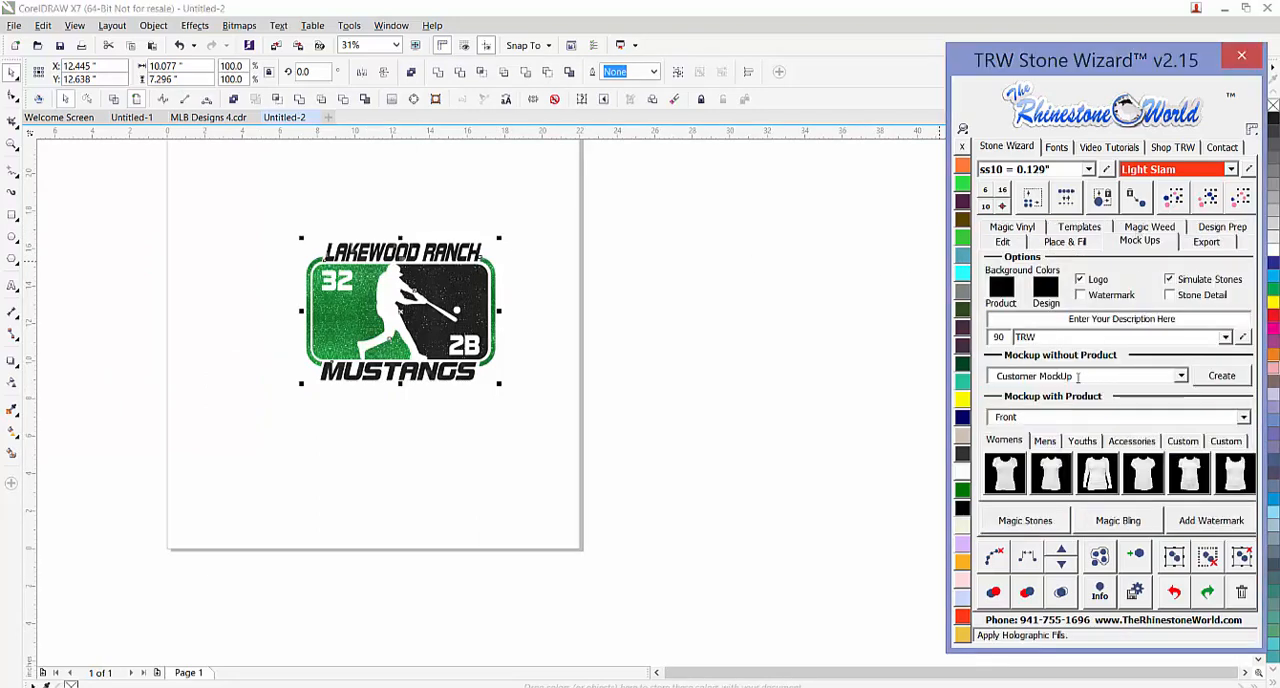
left_click(1170, 281)
left_click(1046, 292)
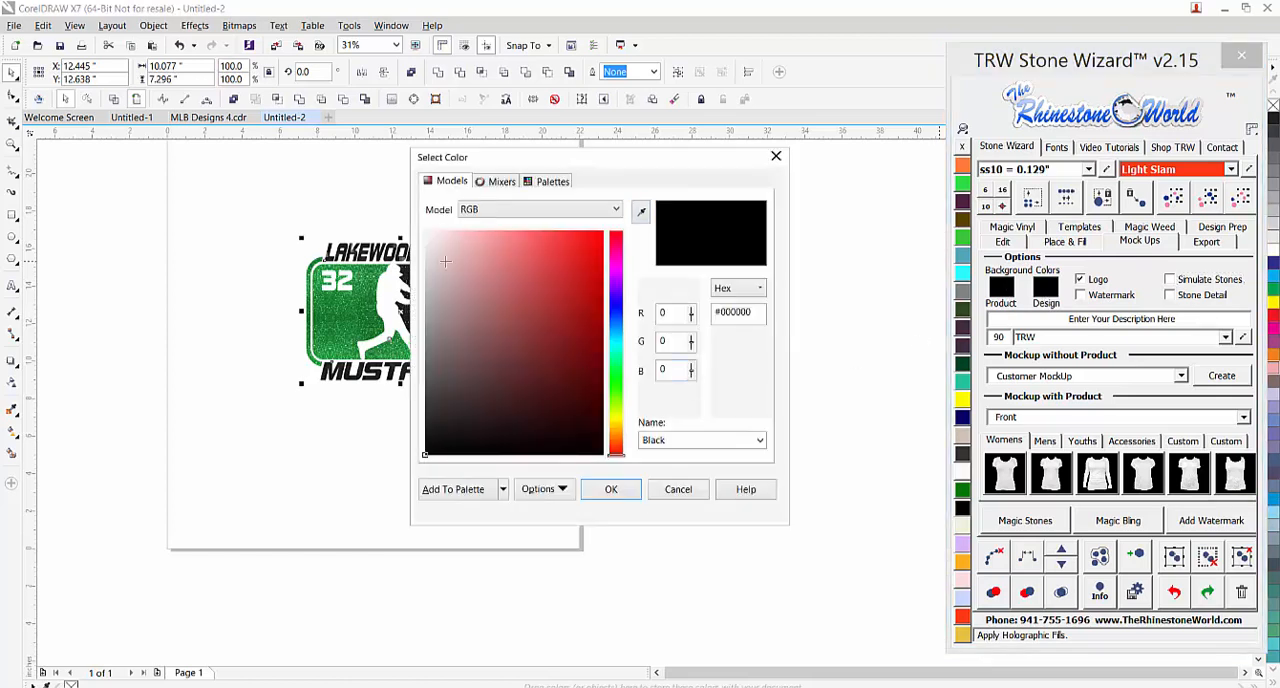
left_click_drag(445, 261, 421, 229)
left_click(612, 489)
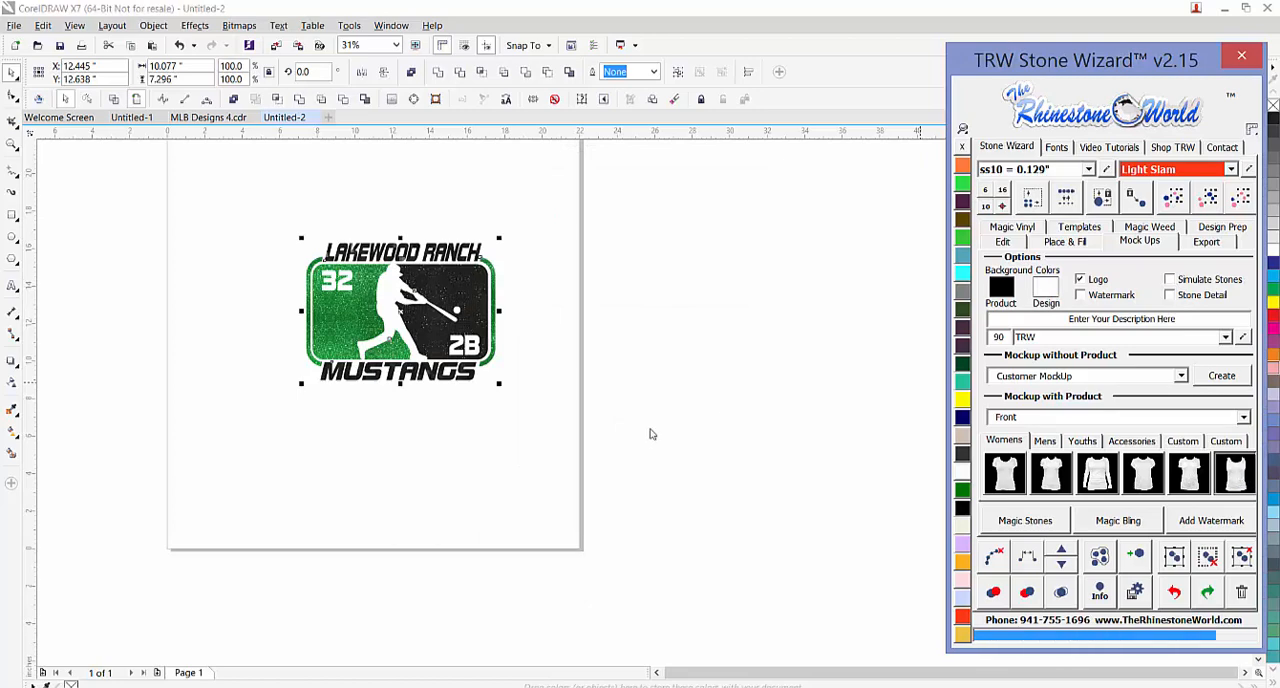
Create a front mockup of the design on the women's tank top and examine the glitter print up close
scroll(373, 314, "up", 1)
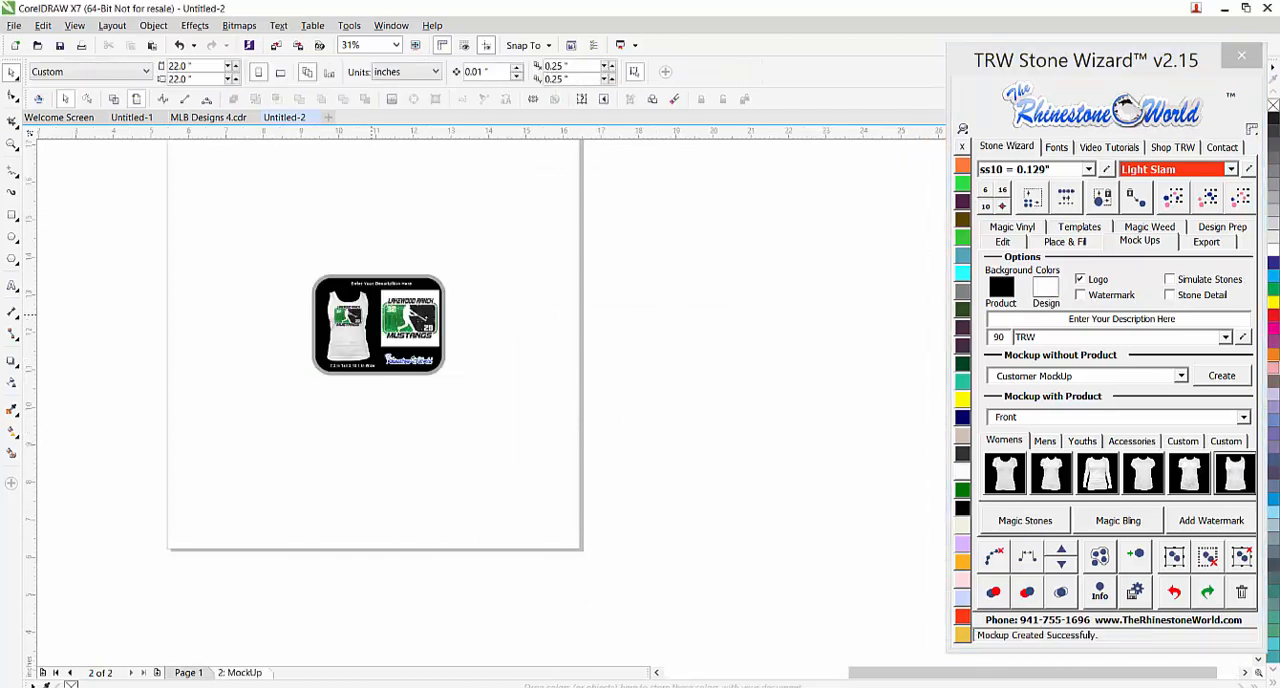
scroll(435, 311, "up", 1)
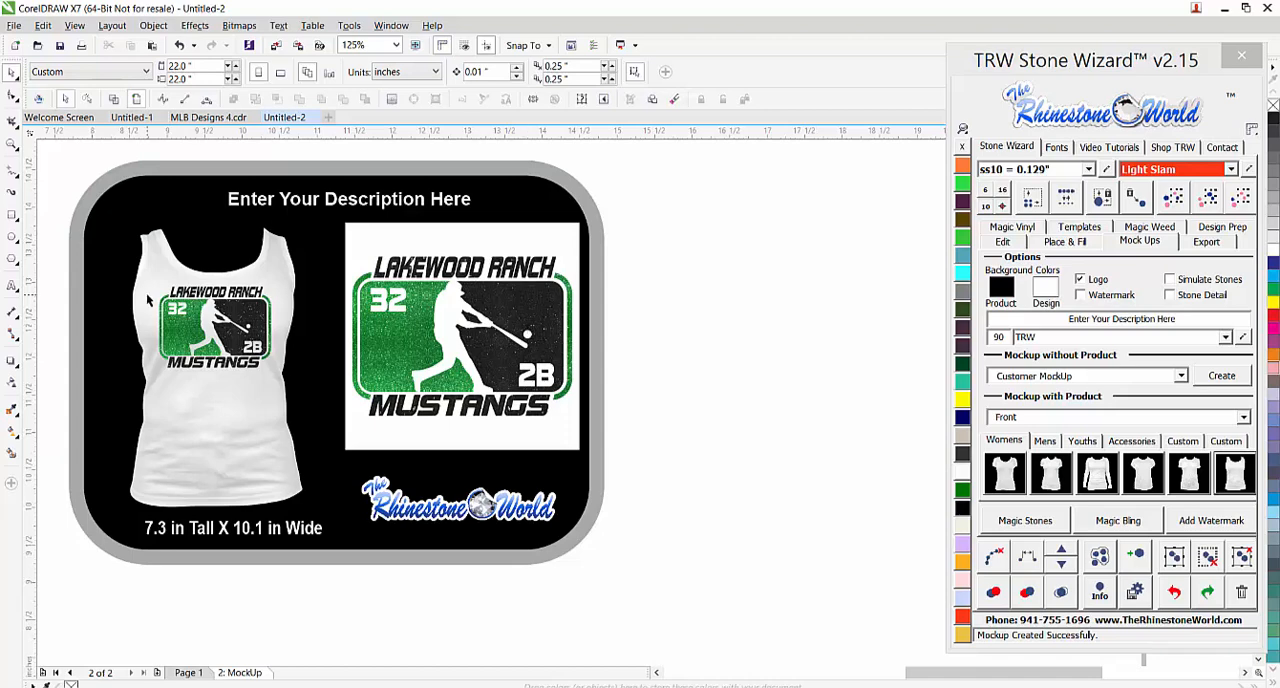
scroll(149, 310, "up", 2)
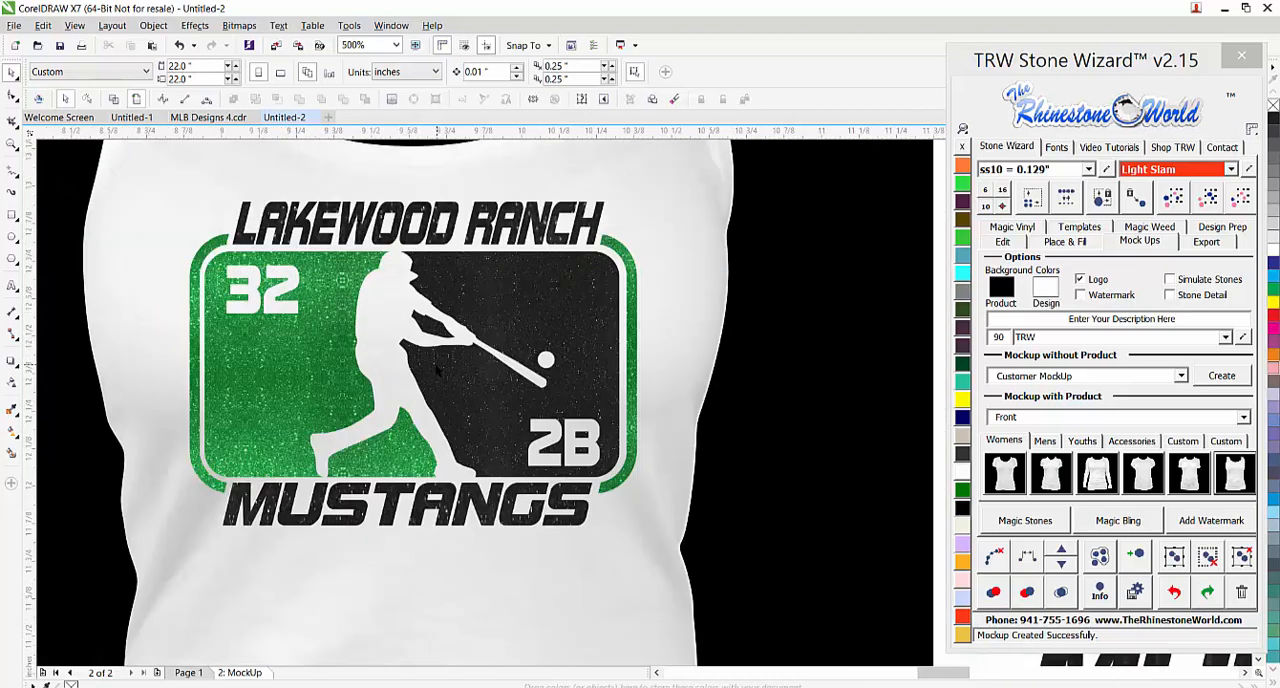
scroll(437, 372, "down", 2)
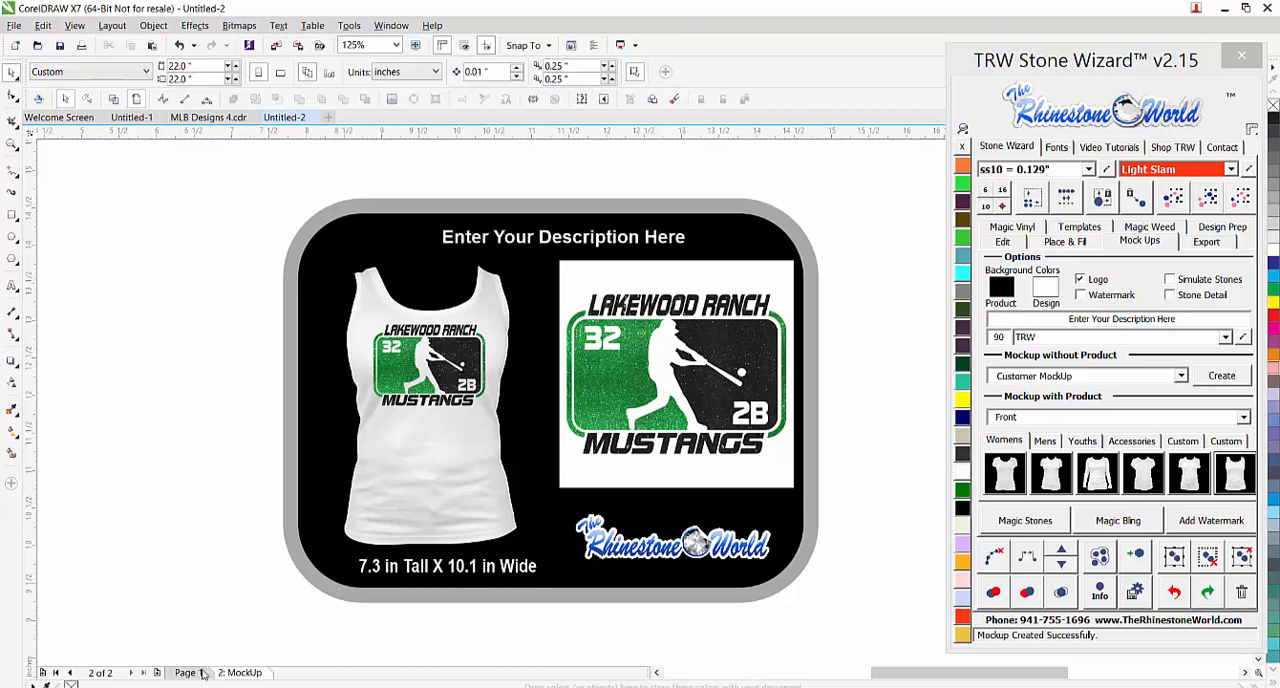
View the template sheet in MLB Designs 4.cdr and return to Page 1 of Untitled-2
left_click(193, 118)
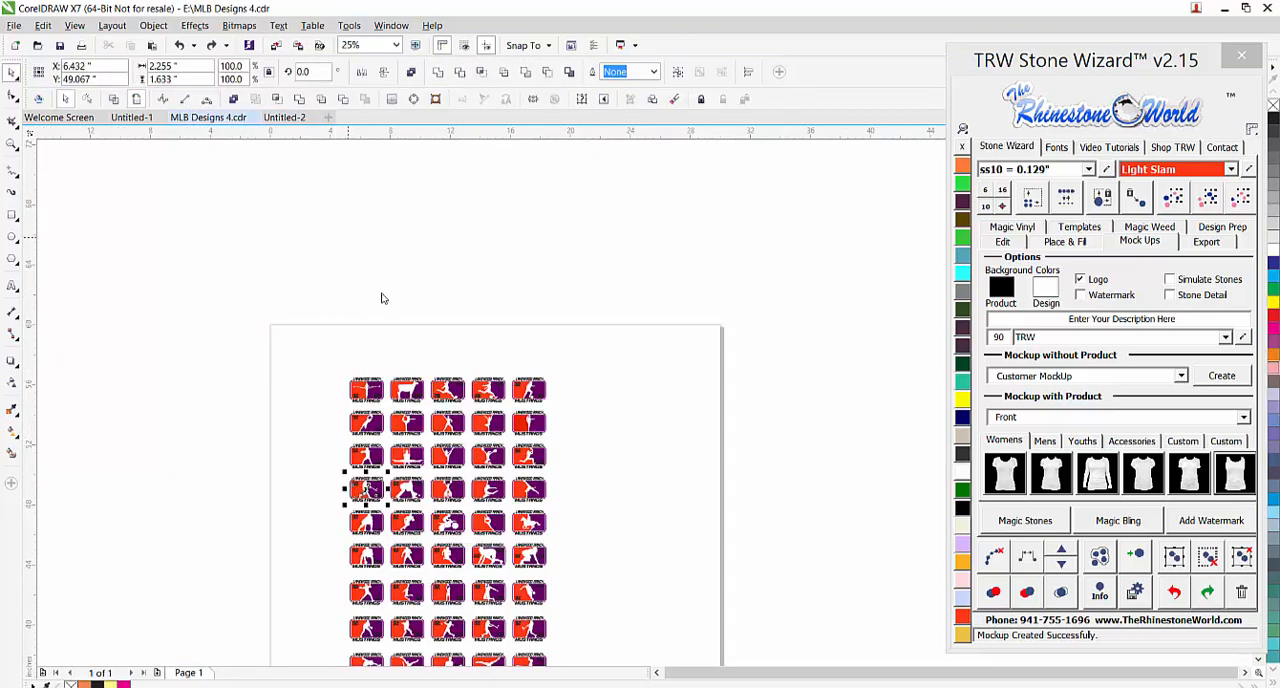
left_click(298, 119)
left_click(188, 675)
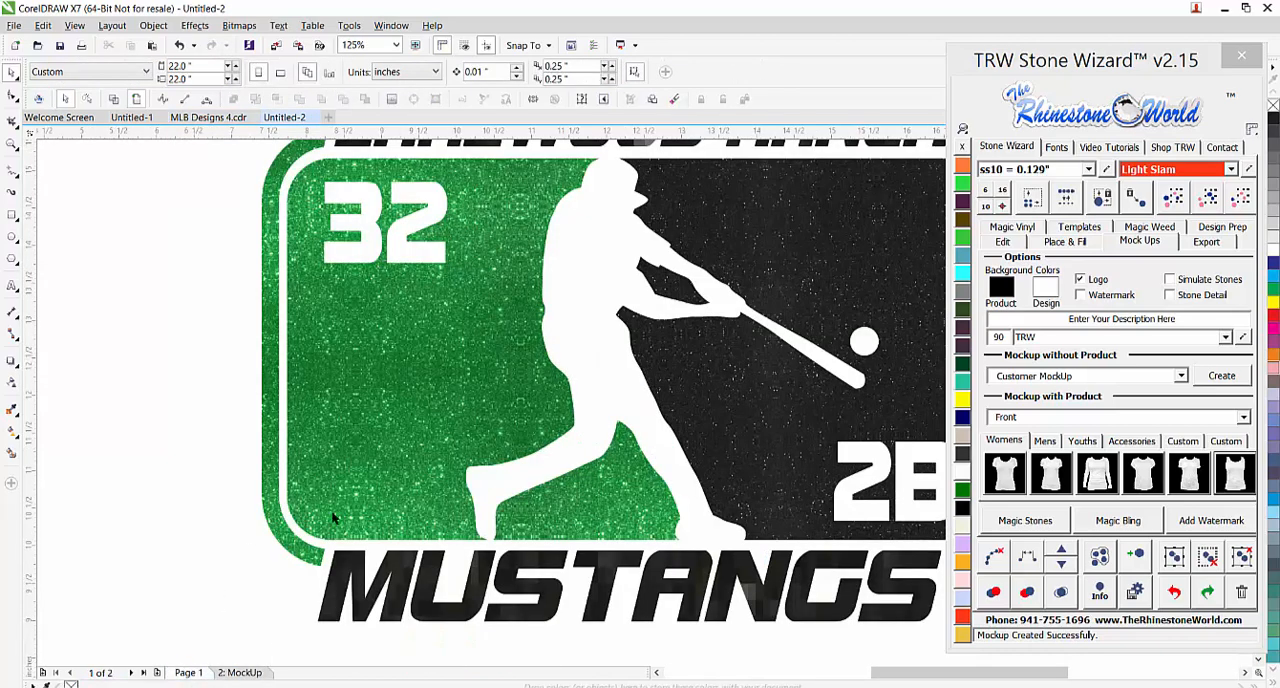
Fill the LAKEWOOD RANCH and MUSTANGS texts and the black panel with White glitter vinyl
scroll(282, 405, "down", 2)
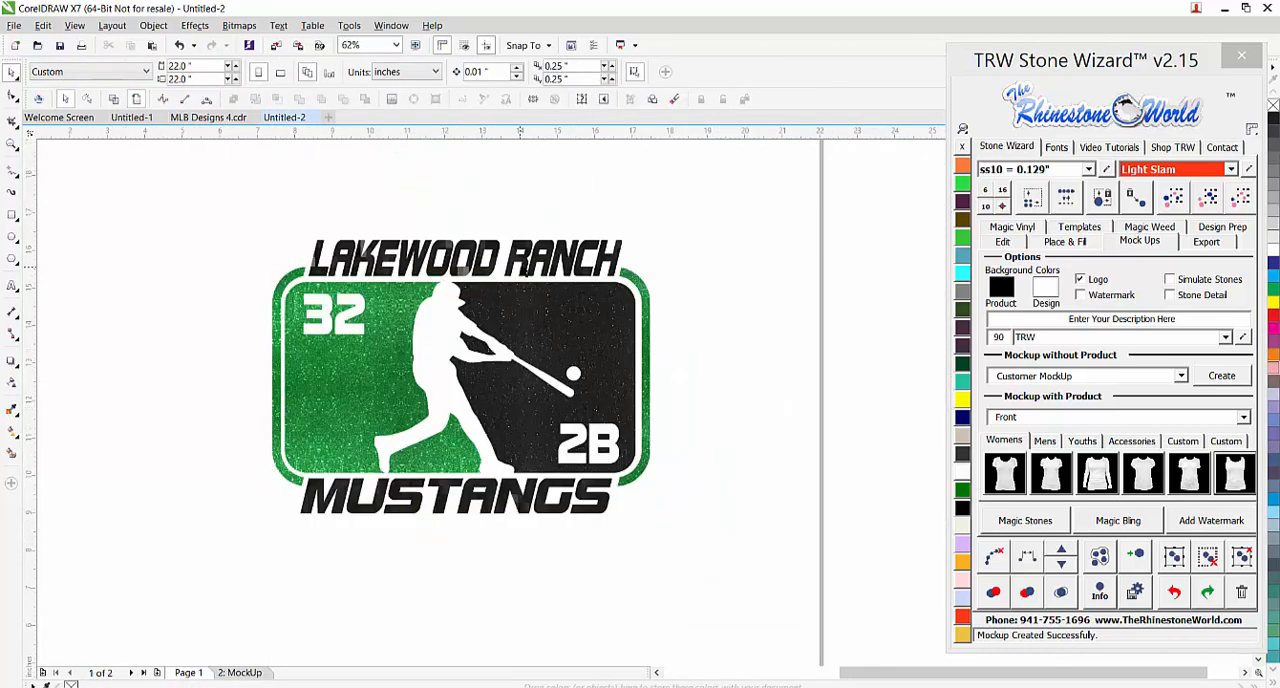
left_click(525, 270)
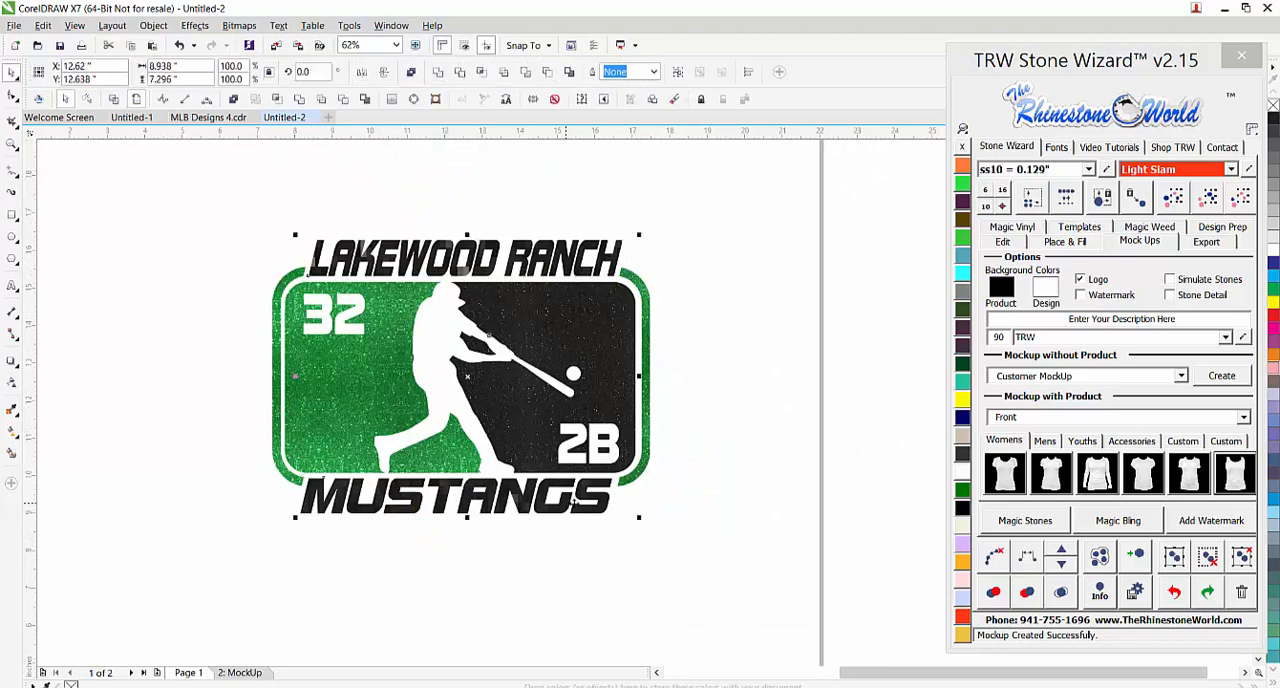
left_click(1026, 229)
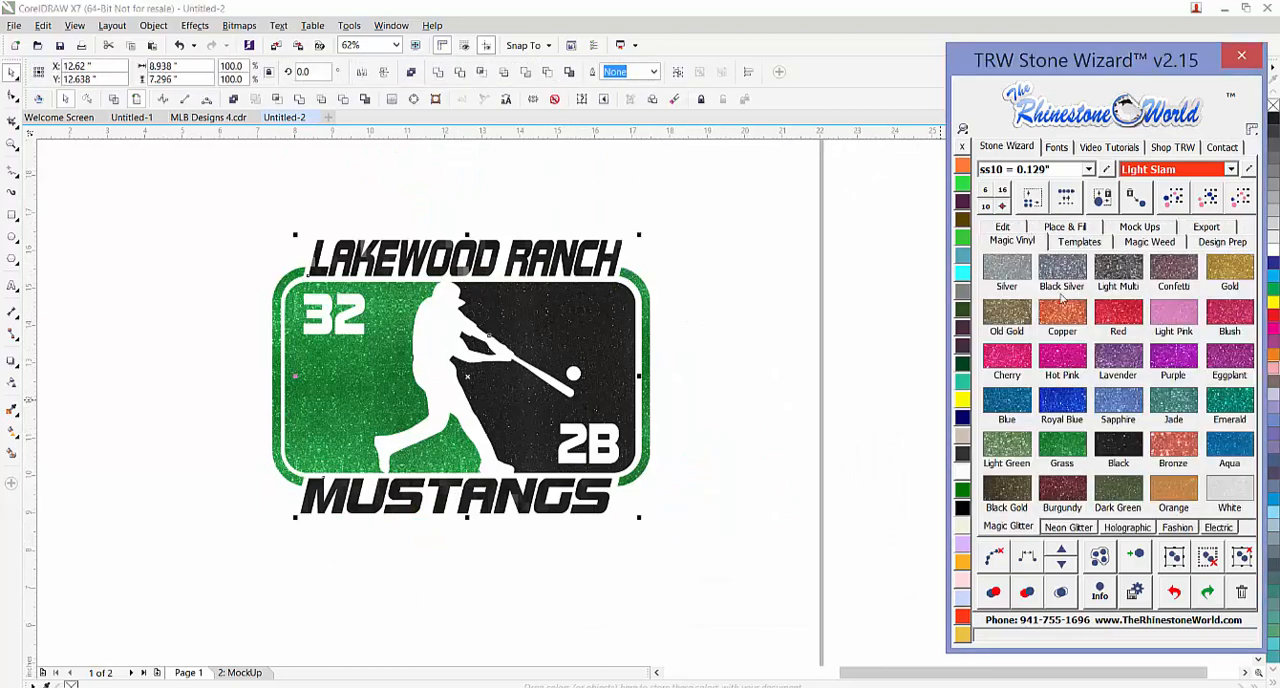
left_click(1243, 490)
left_click(662, 518)
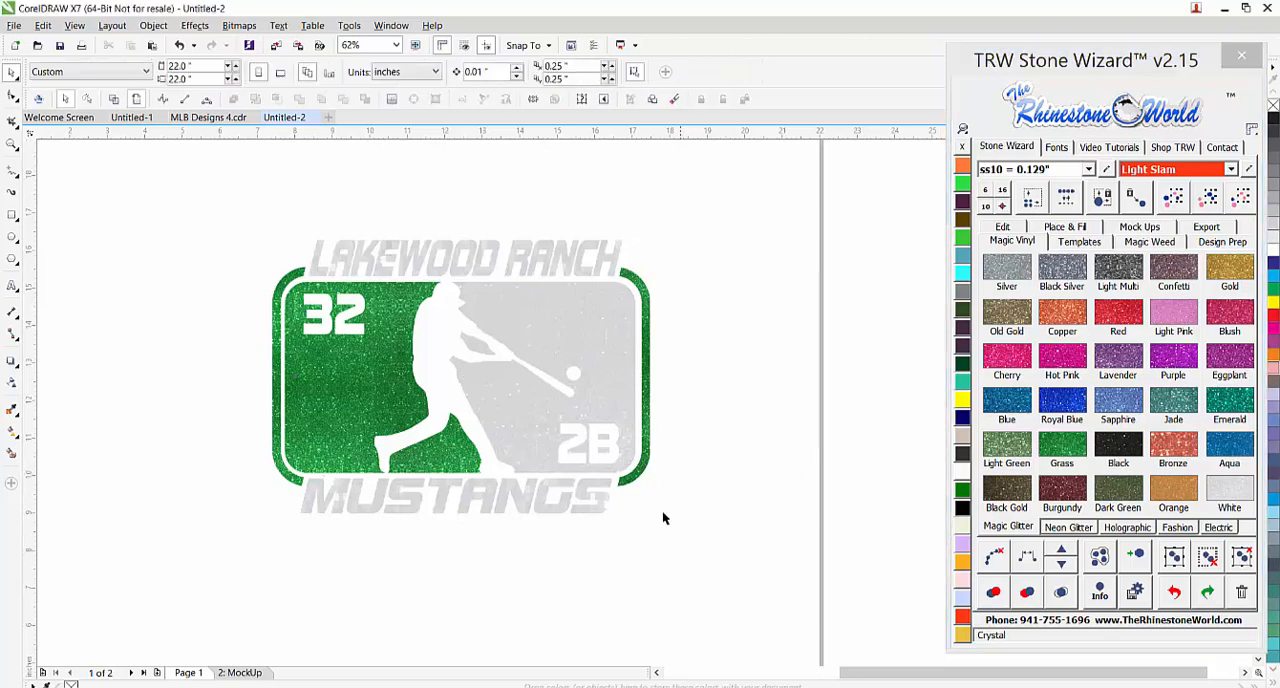
Shrink the glitter pattern tile of the fills on the MUSTANGS and LAKEWOOD RANCH texts
left_click(607, 512)
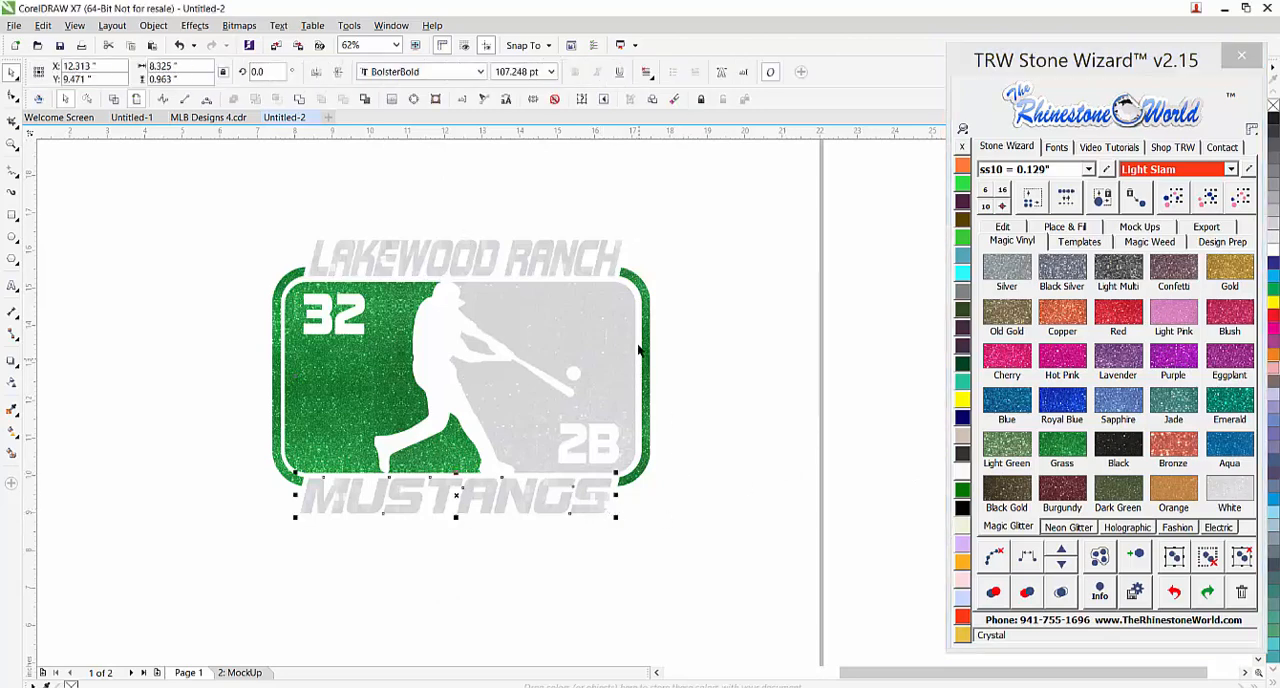
scroll(638, 338, "down", 1)
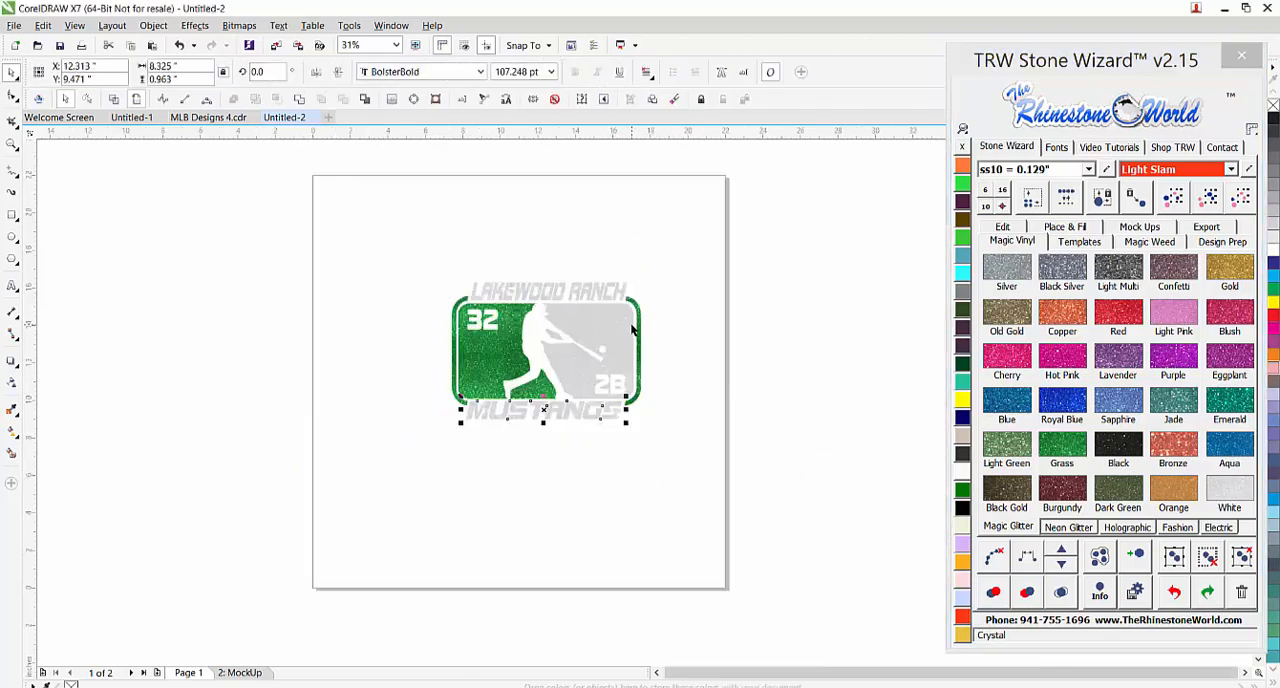
left_click(12, 431)
left_click_drag(612, 250, 560, 318)
left_click(588, 297)
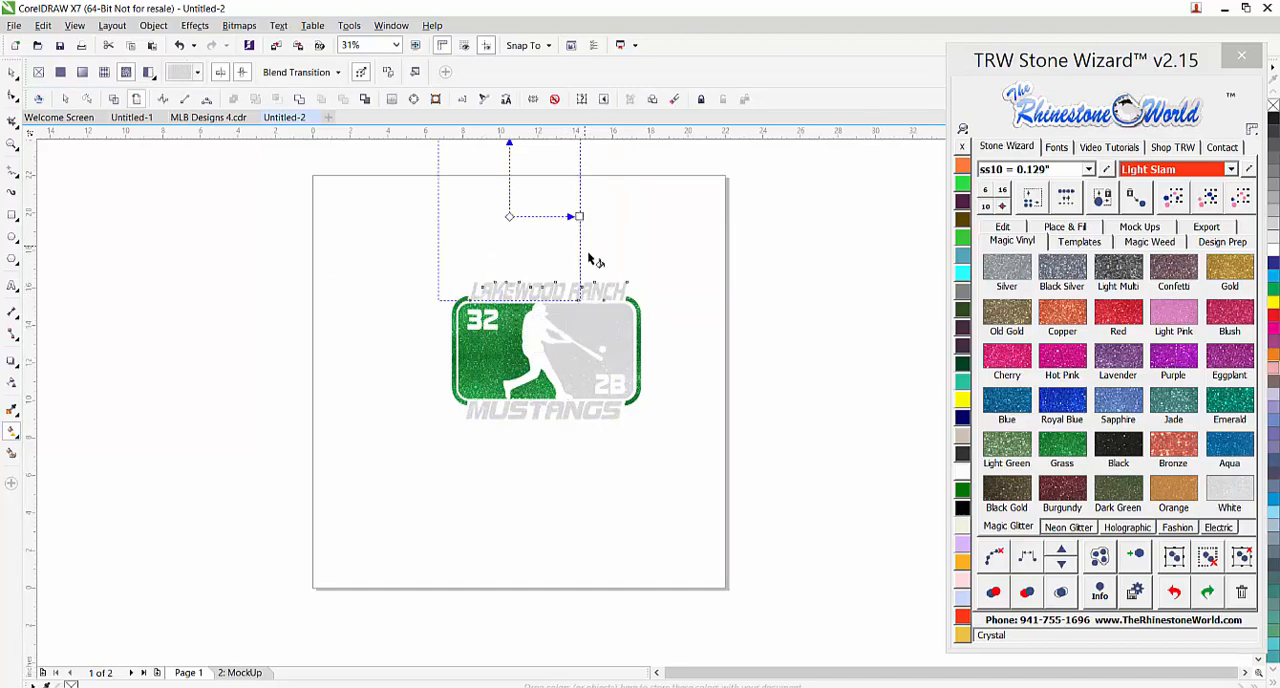
scroll(585, 236, "down", 1)
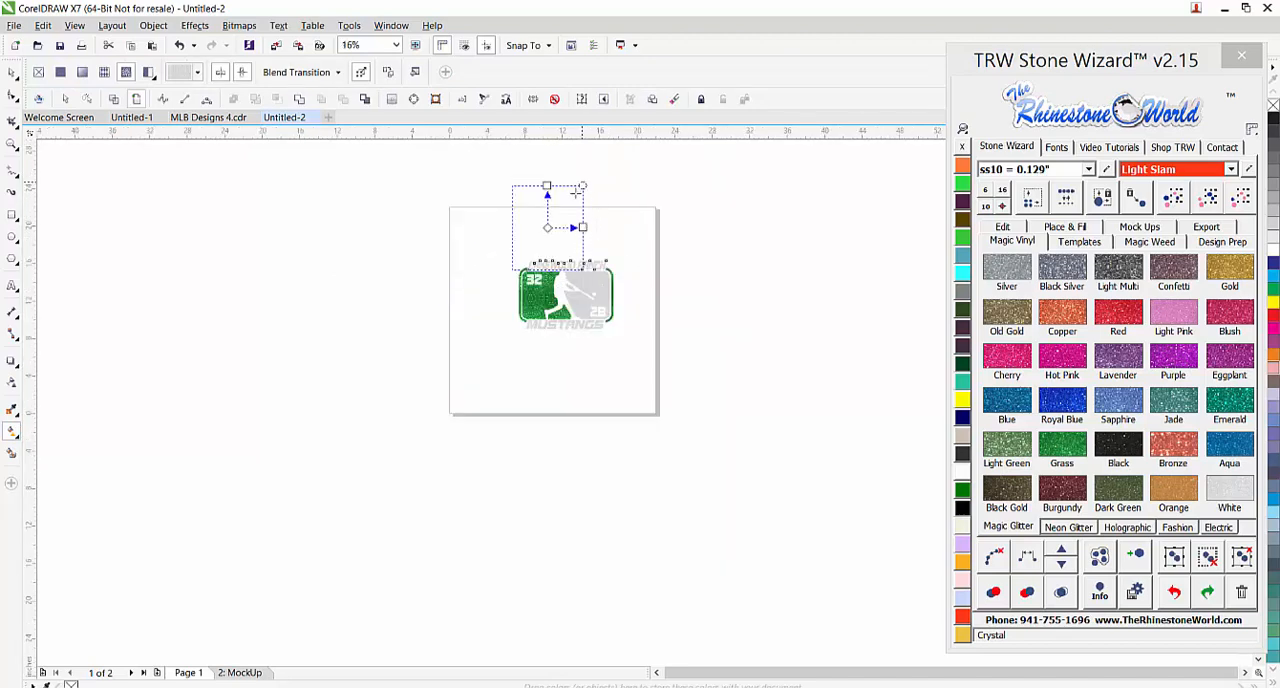
left_click_drag(578, 190, 548, 222)
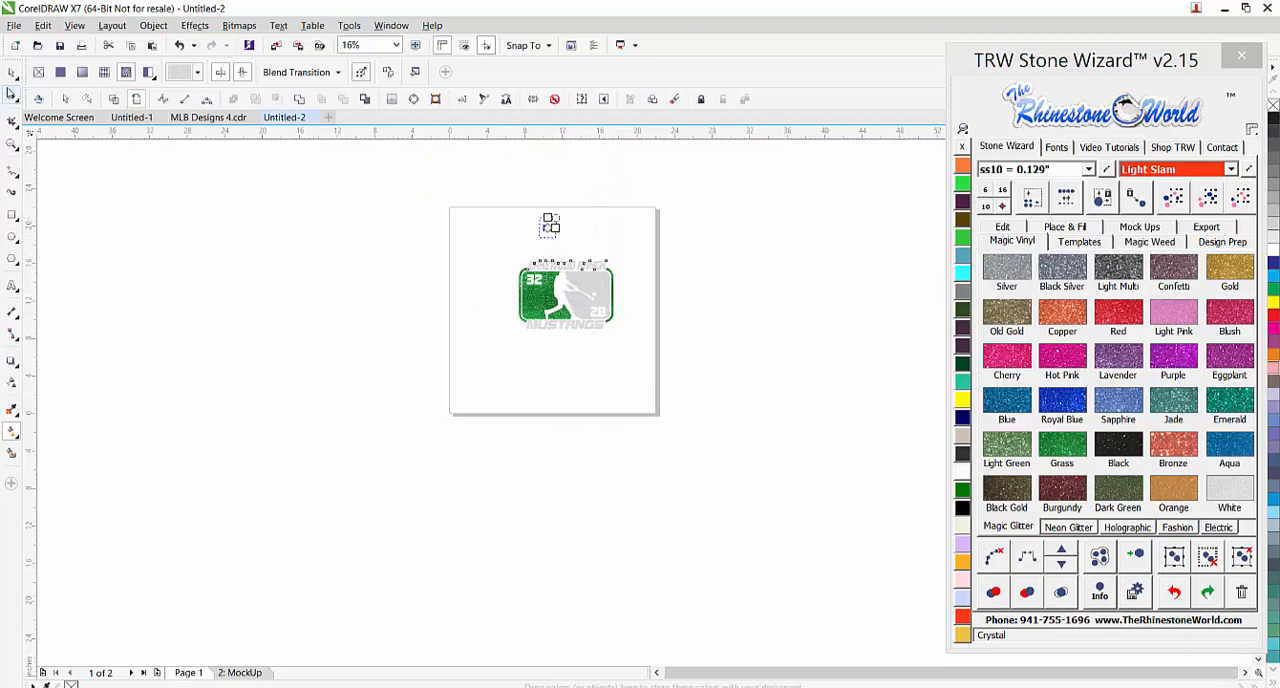
left_click(12, 72)
left_click(557, 241)
scroll(557, 241, "up", 2)
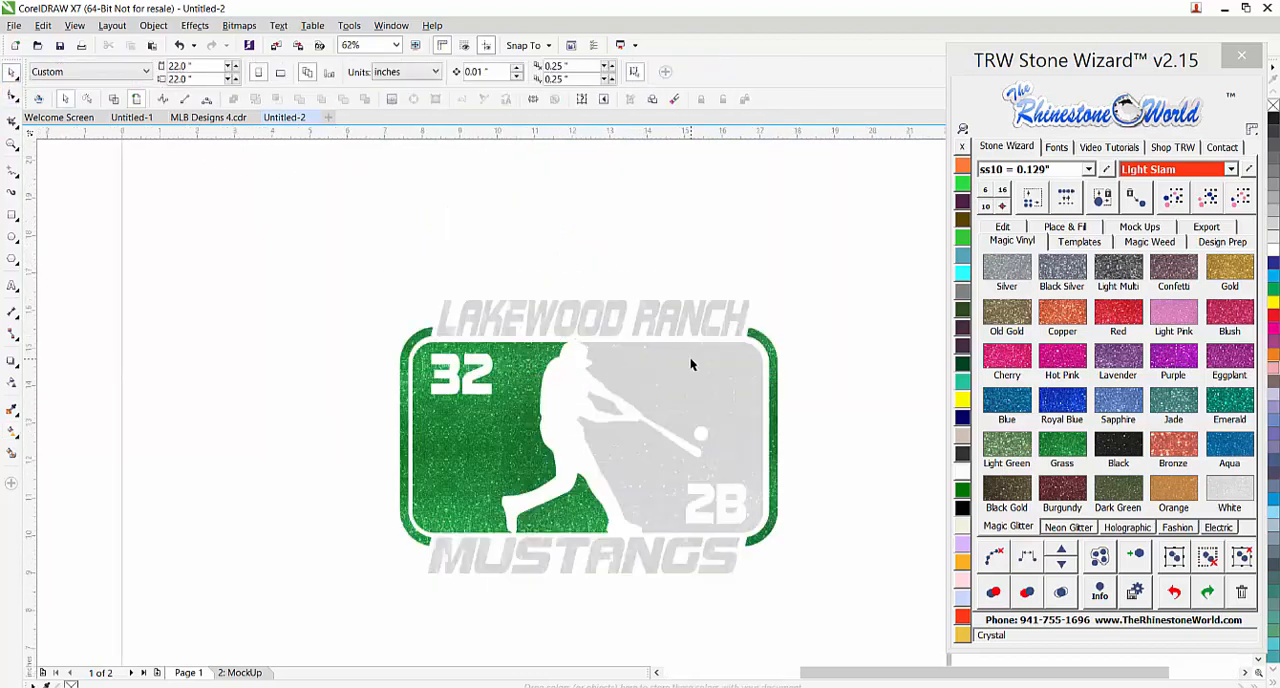
scroll(690, 362, "down", 1)
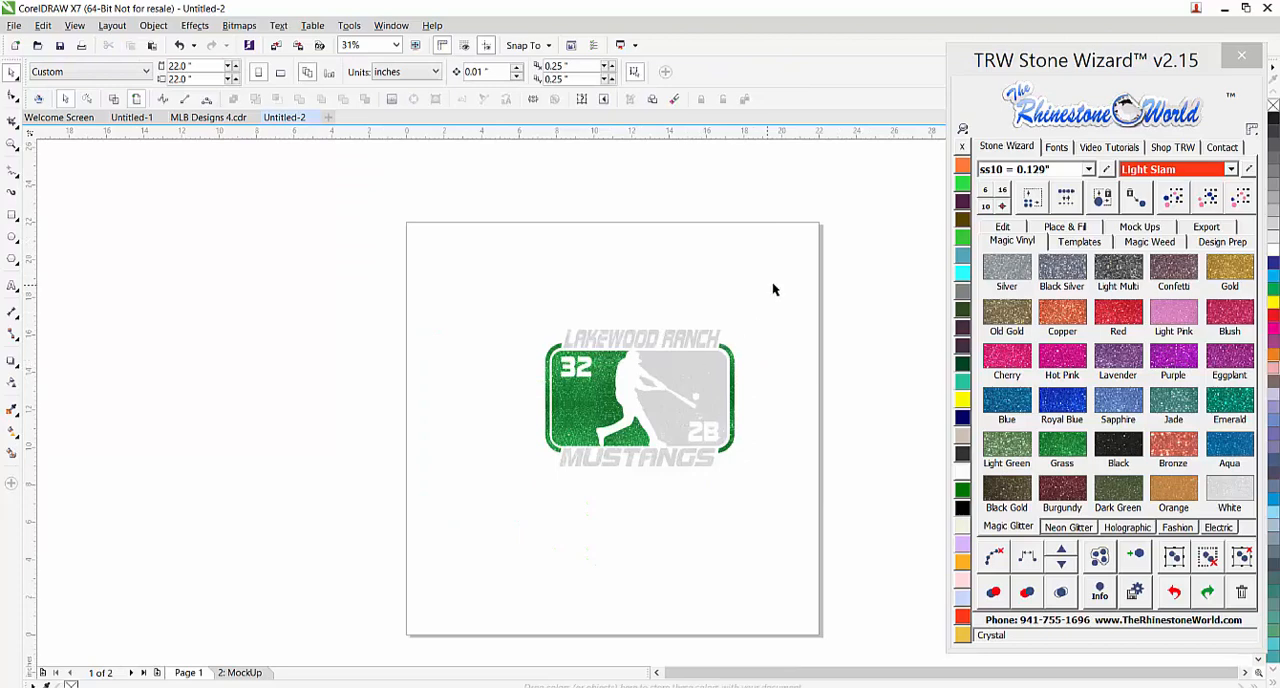
Select the whole baseball design and scale it down proportionally to about 7.16 inches wide
left_click(560, 440)
left_click_drag(737, 326, 687, 363)
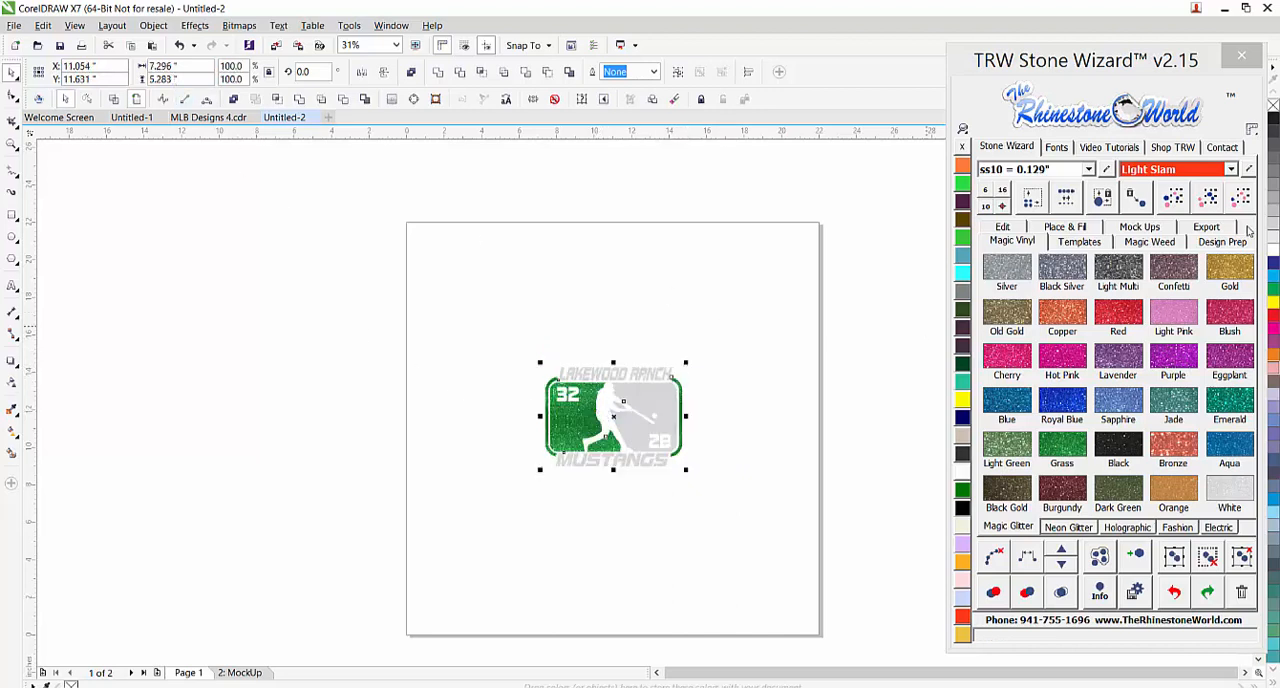
mouse_move(684, 362)
left_mouse_down()
mouse_move(673, 365)
mouse_move(683, 358)
left_mouse_up()
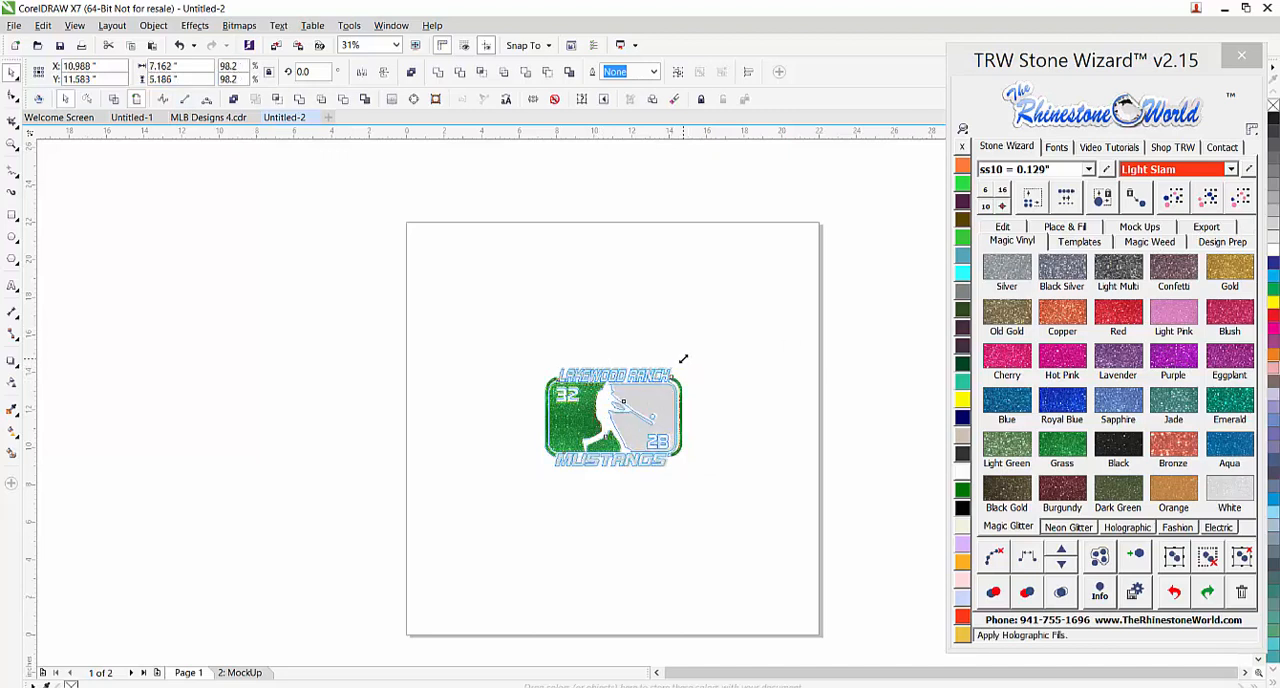
key("ctrl+z")
Create a front mockup of the design on the car window accessory
left_click(1139, 226)
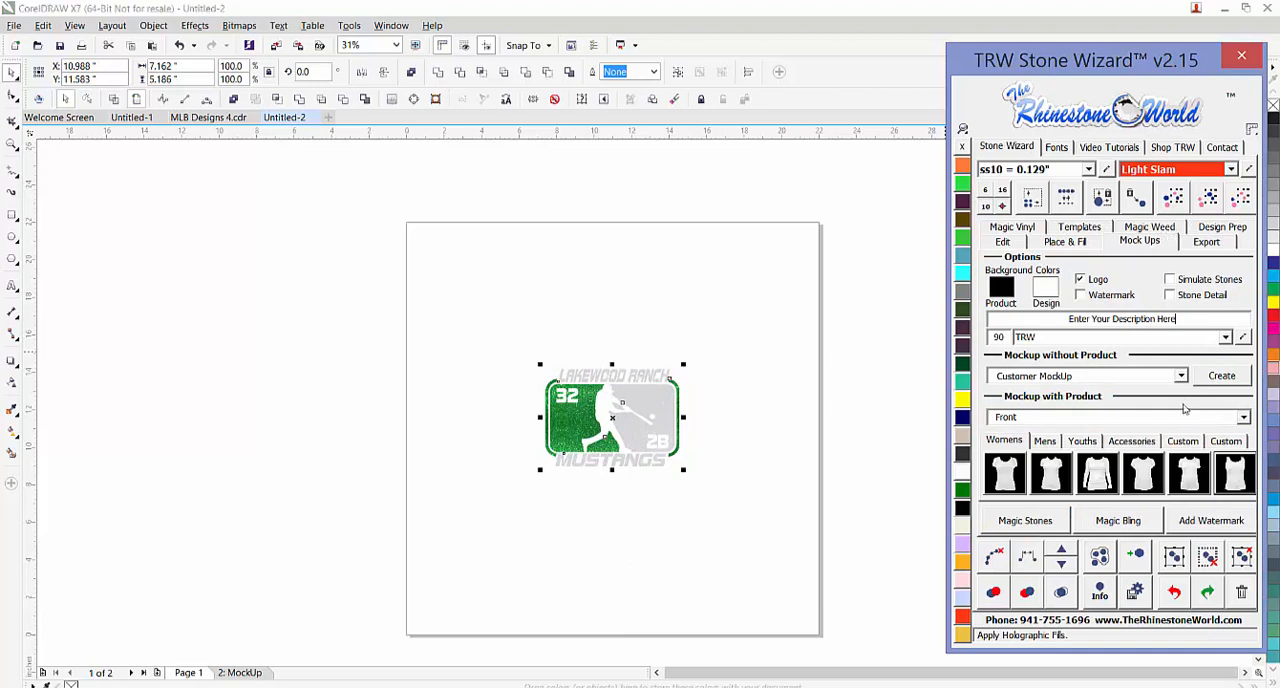
left_click(1146, 446)
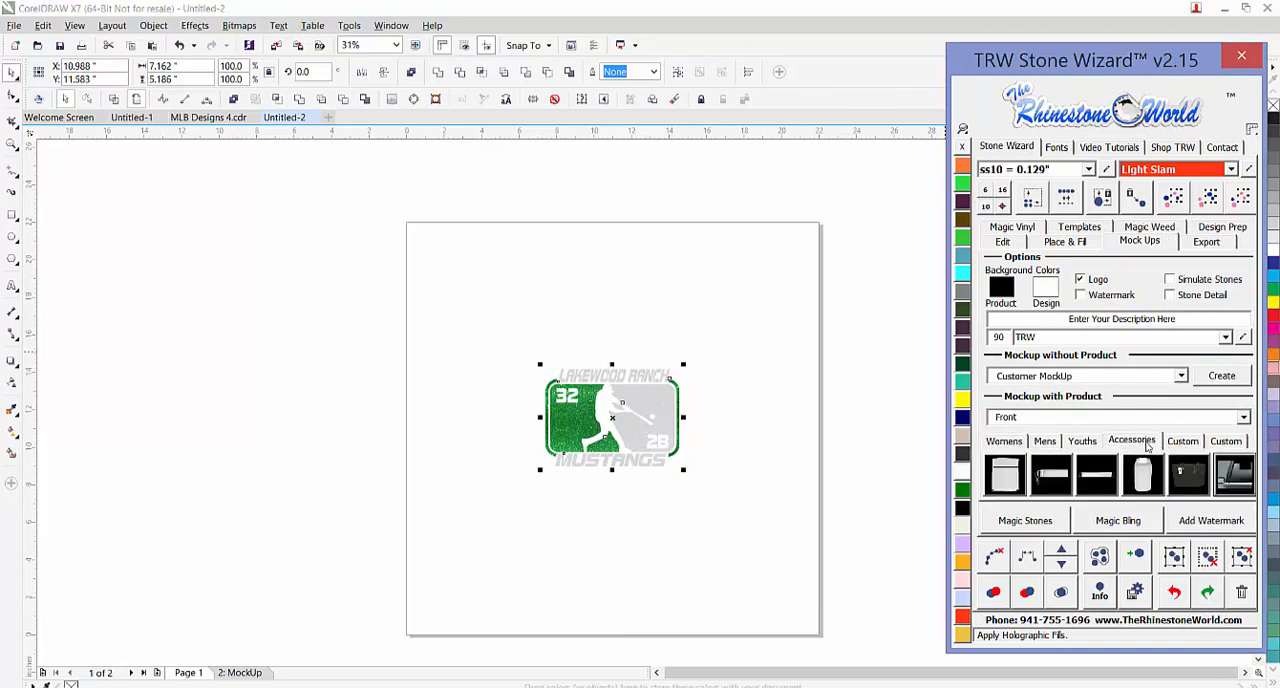
left_click(1236, 478)
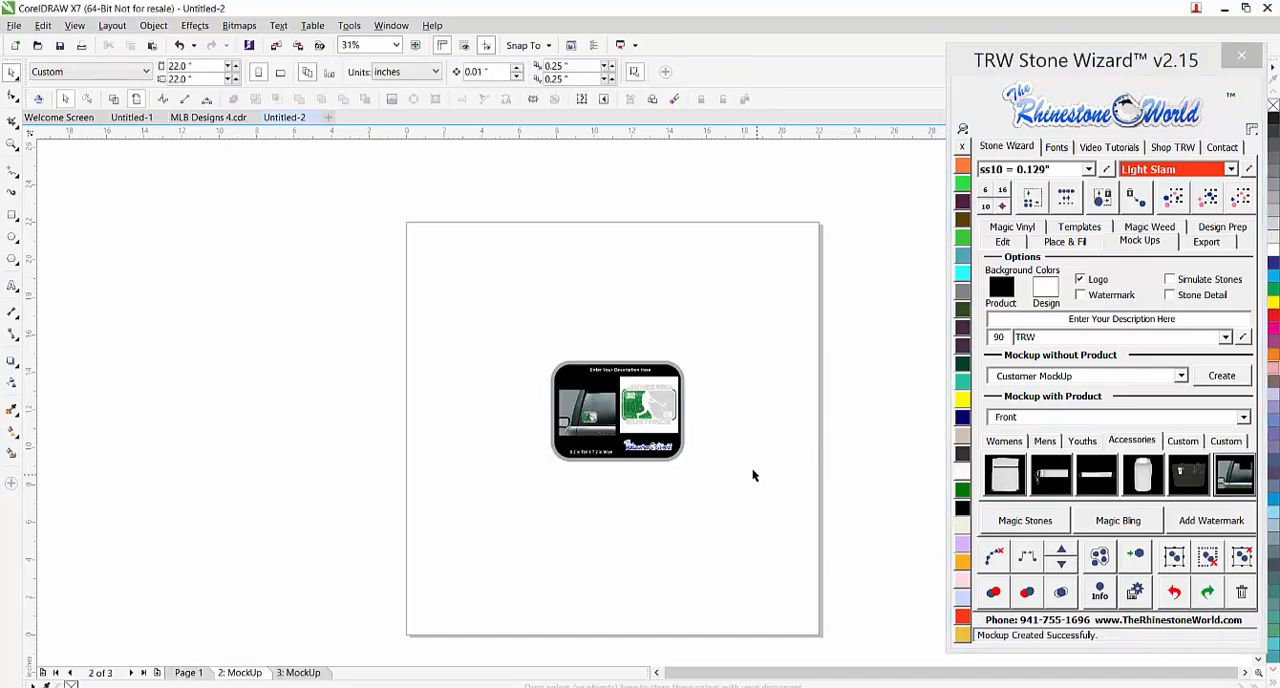
Fill the mockup's white design background with Jet Black and examine the decal on the car window up close
scroll(684, 432, "up", 4)
left_click(676, 430)
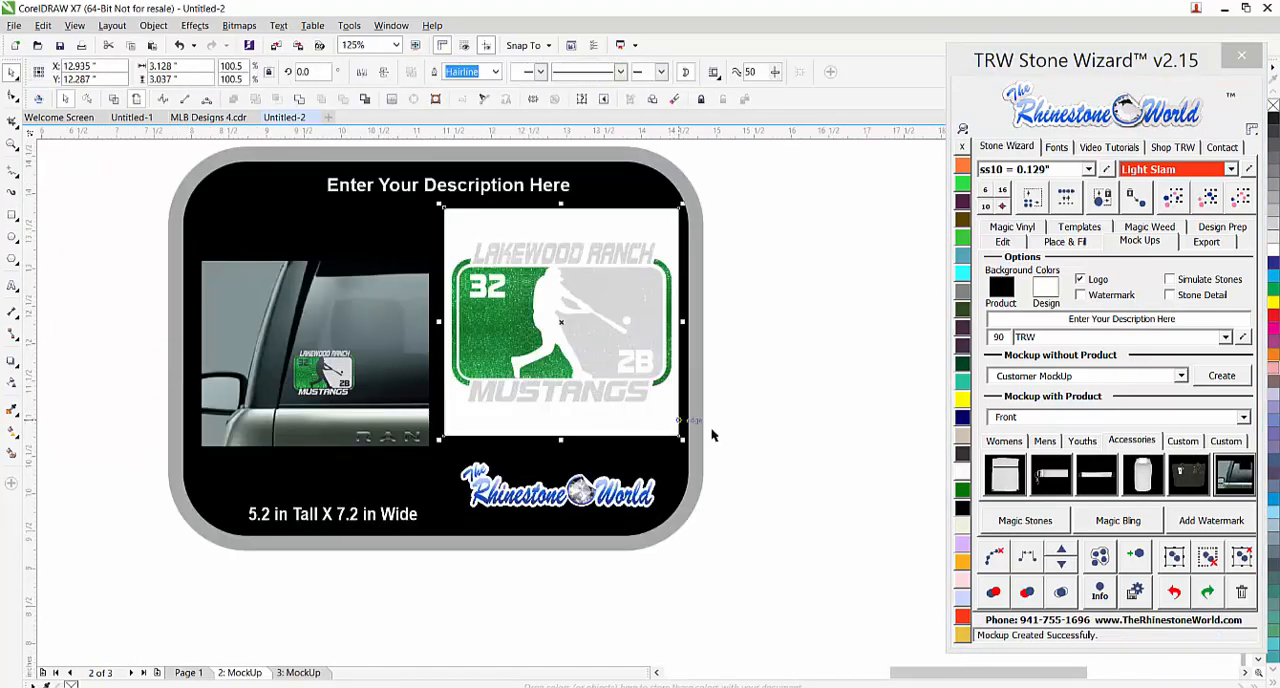
left_click(962, 508)
left_click(840, 505)
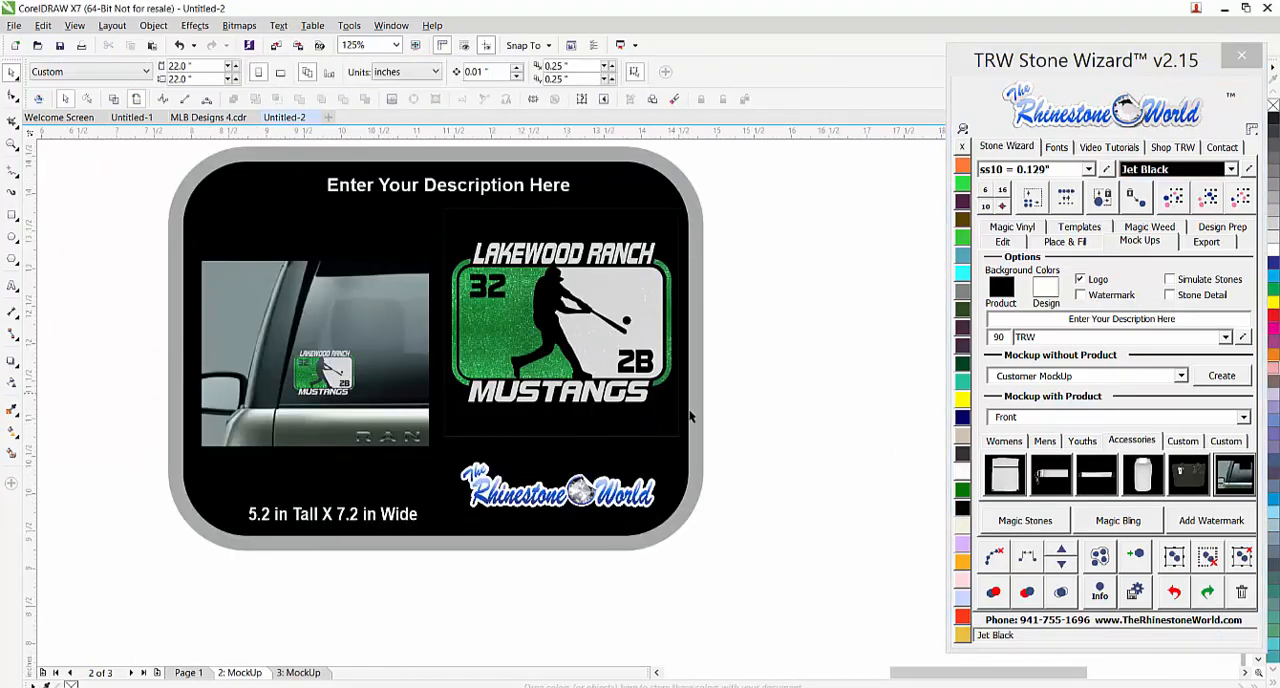
scroll(290, 383, "up", 4)
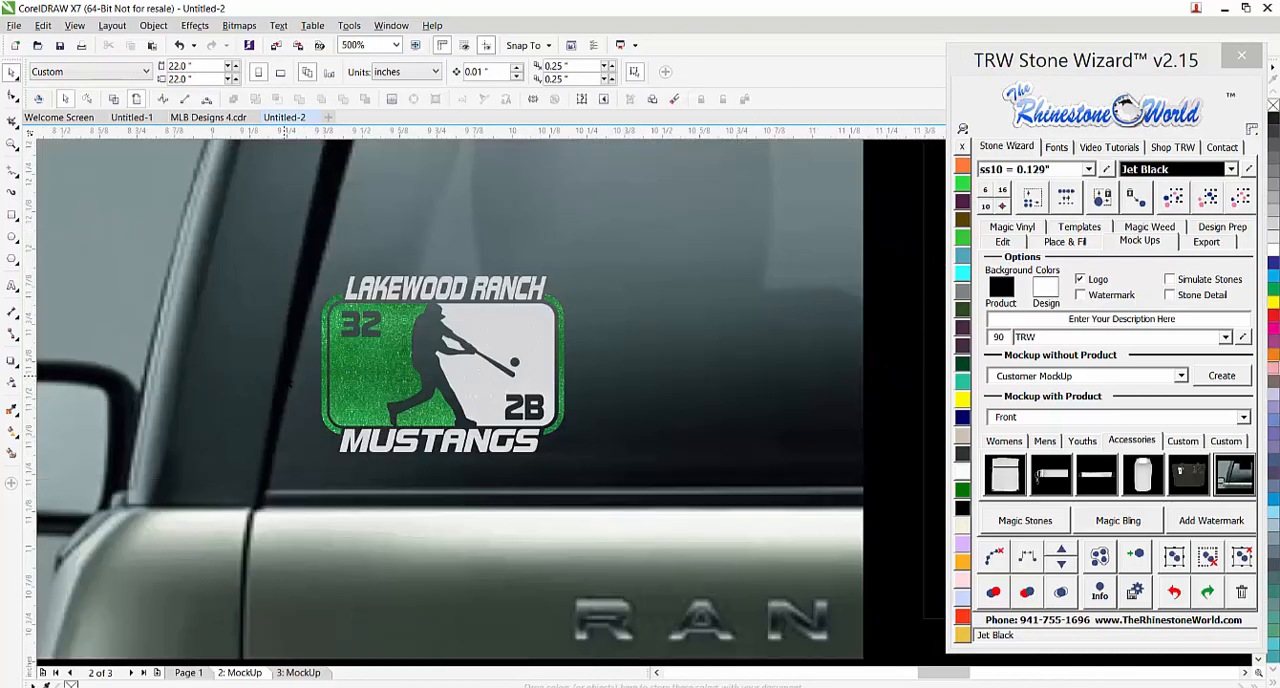
scroll(455, 370, "down", 2)
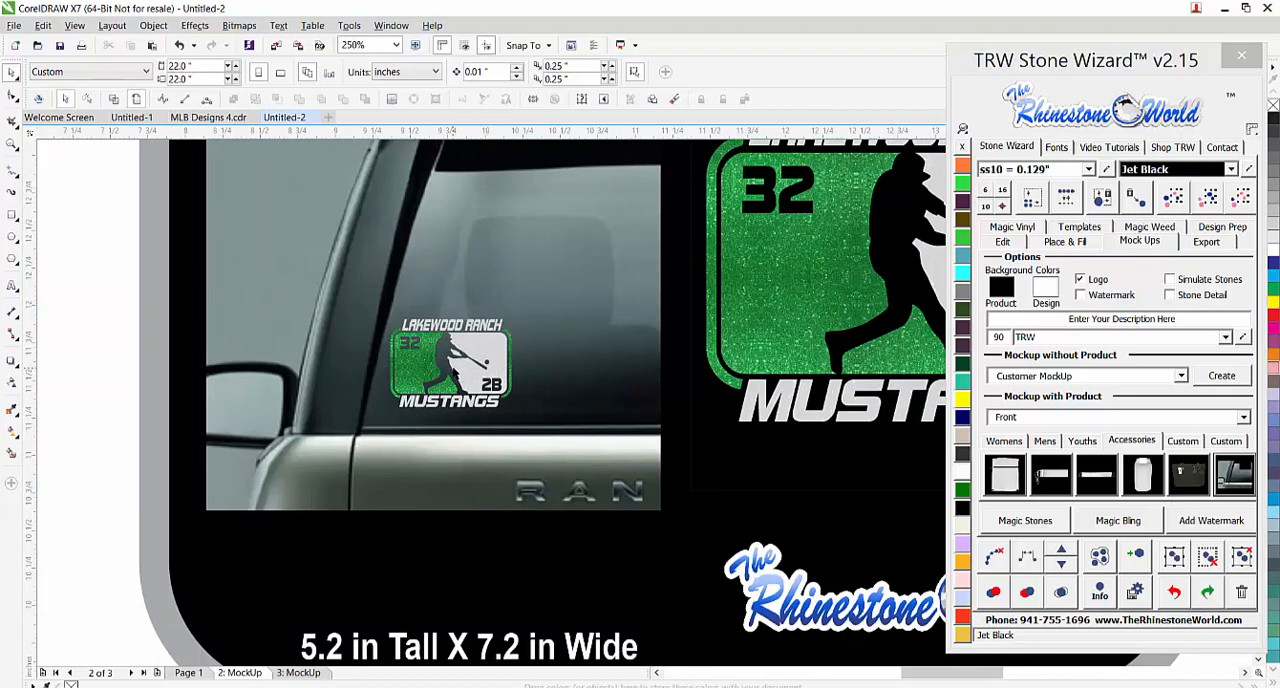
scroll(473, 366, "down", 2)
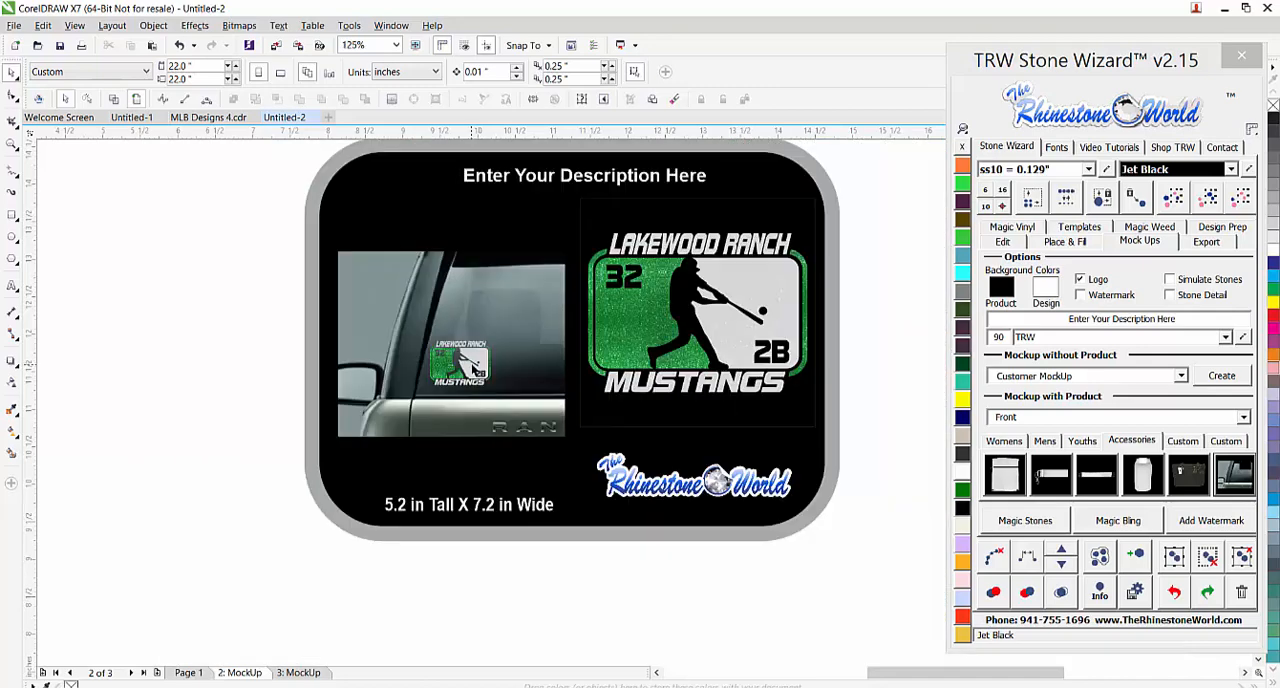
Examine the various sports silhouettes on the template sheet in MLB Designs 4.cdr
left_click(208, 118)
scroll(615, 340, "down", 1)
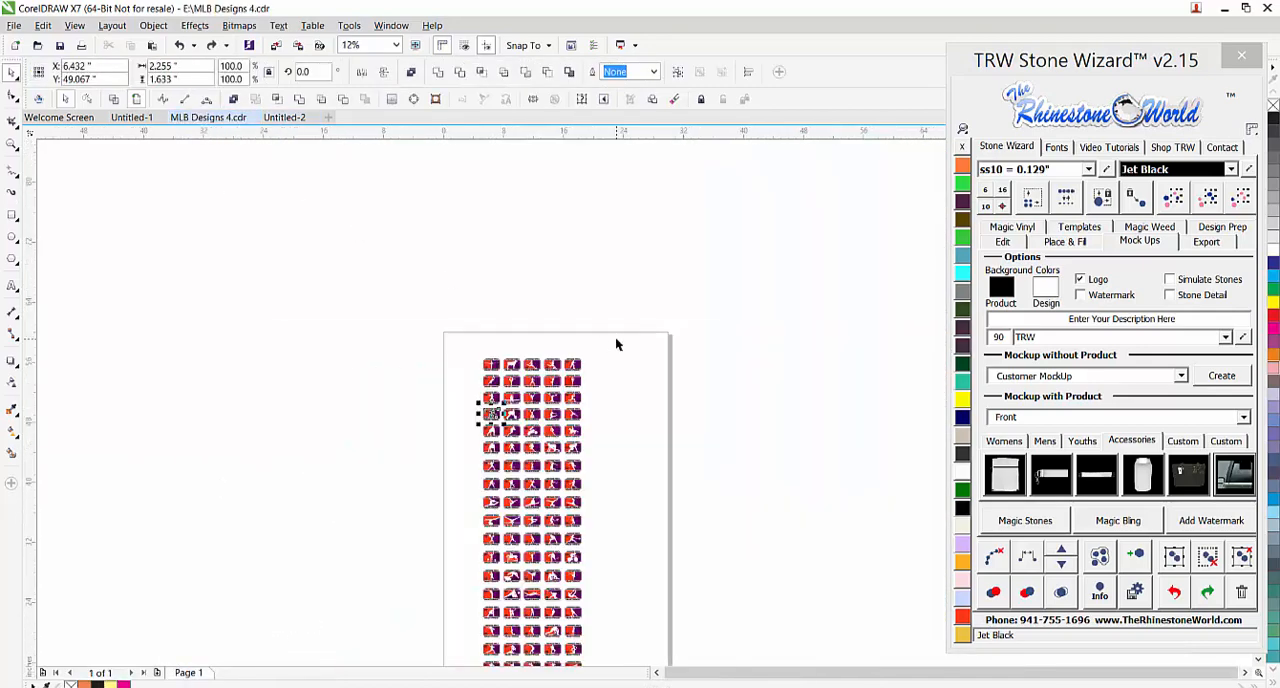
scroll(584, 445, "down", 1)
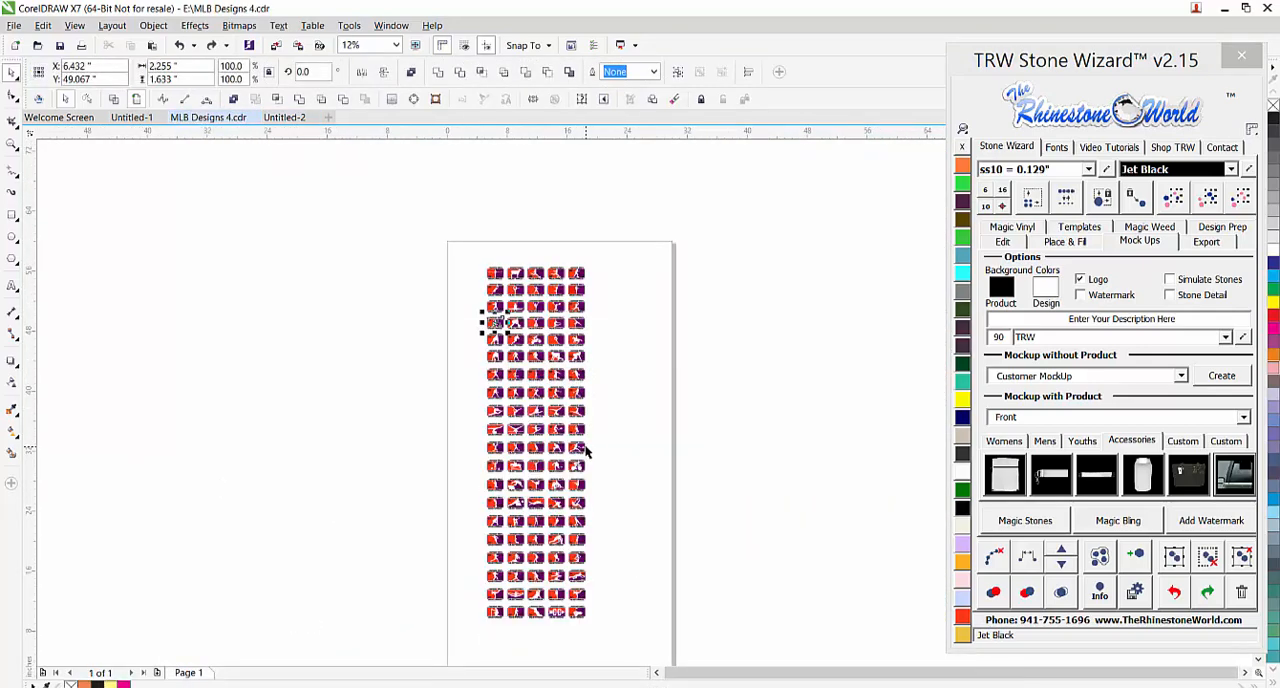
left_click(600, 455)
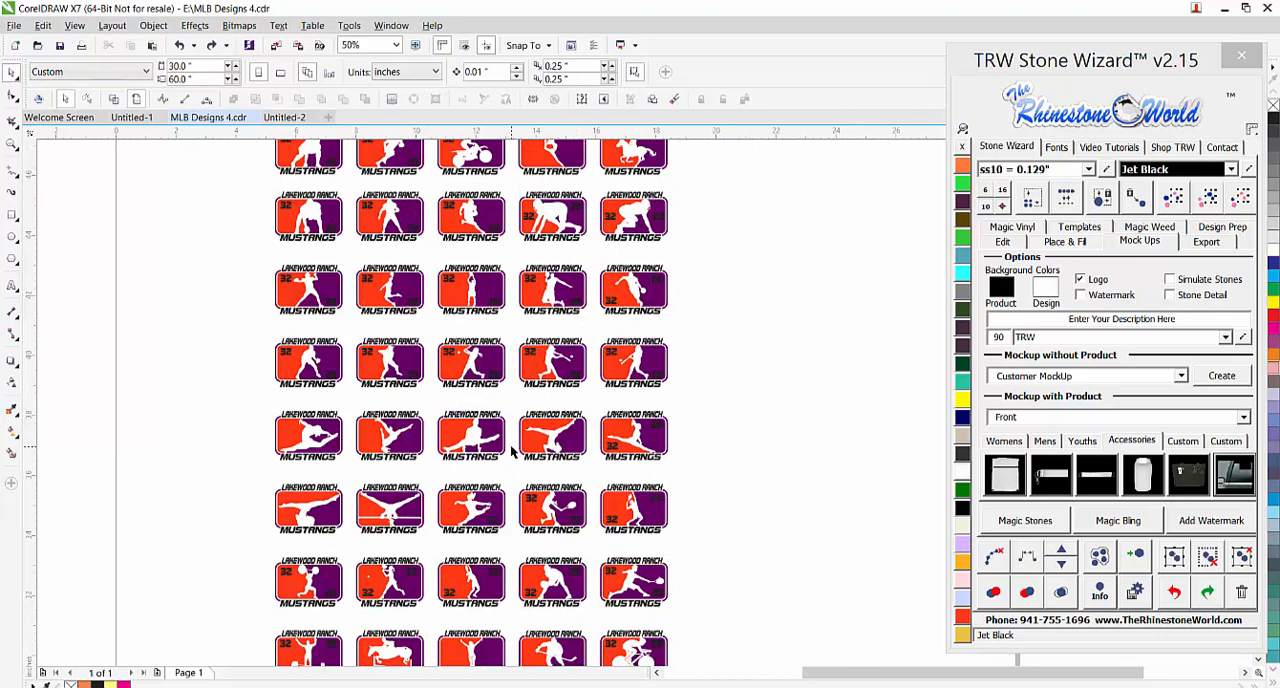
scroll(531, 408, "down", 1)
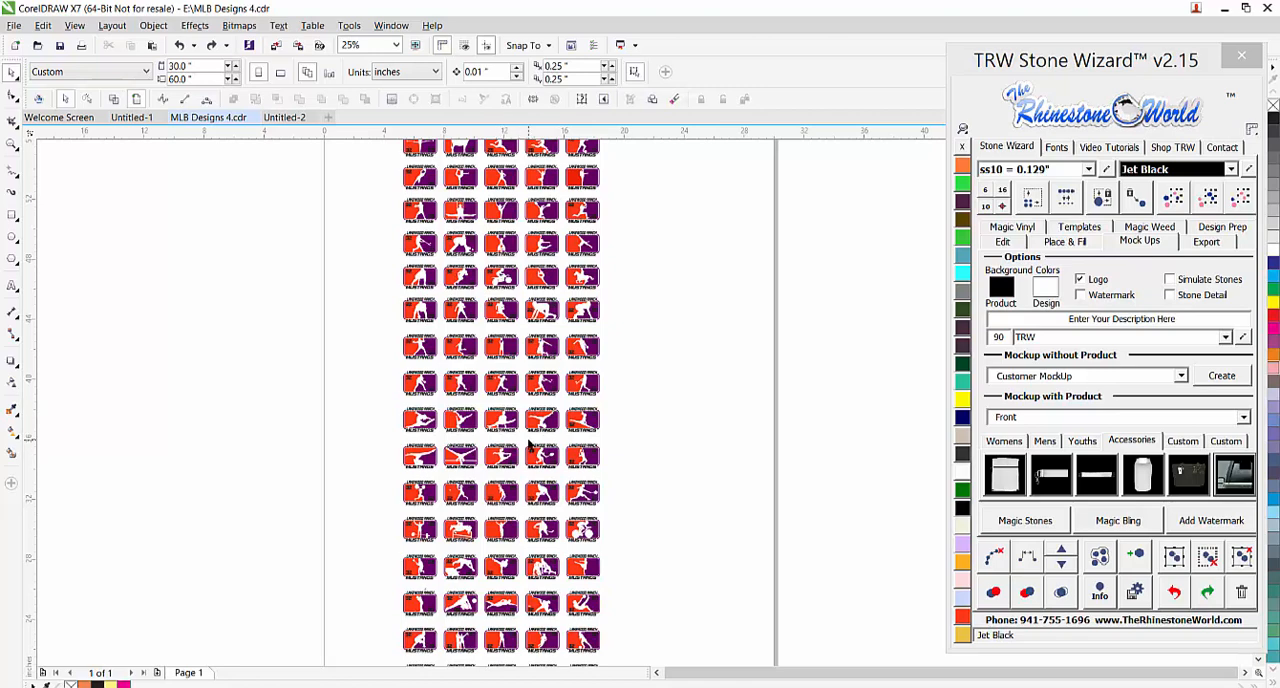
scroll(561, 289, "up", 2)
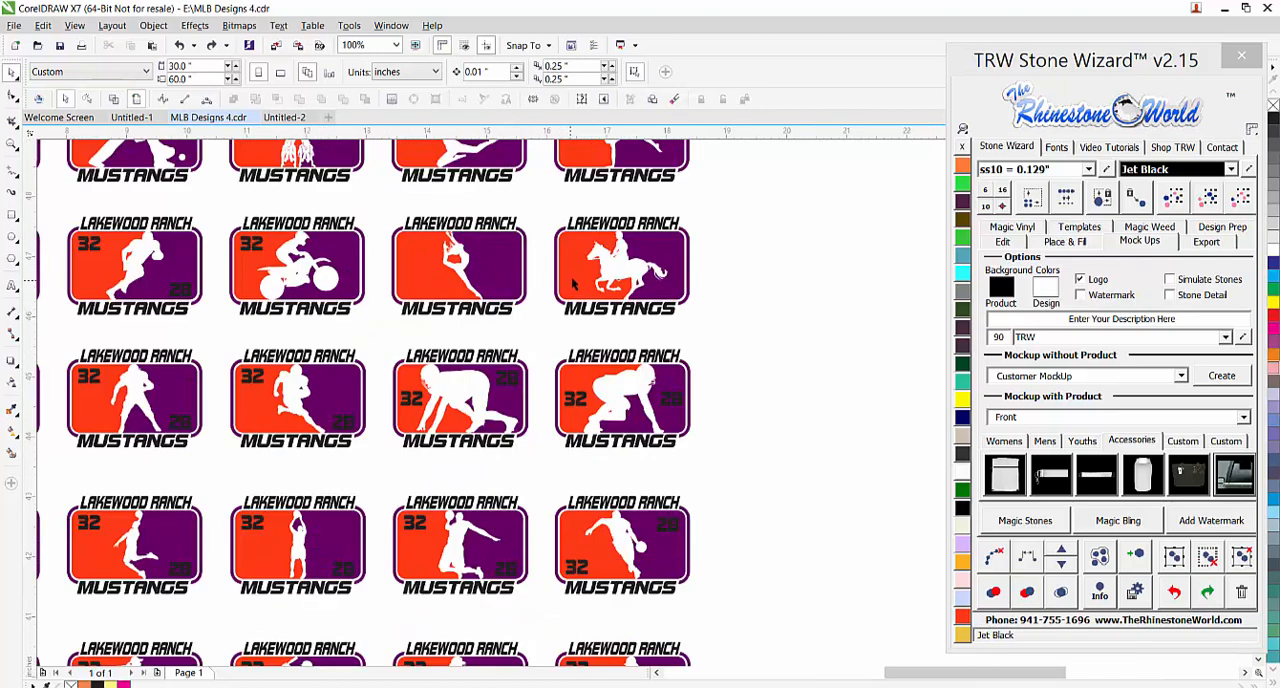
scroll(665, 217, "up", 1)
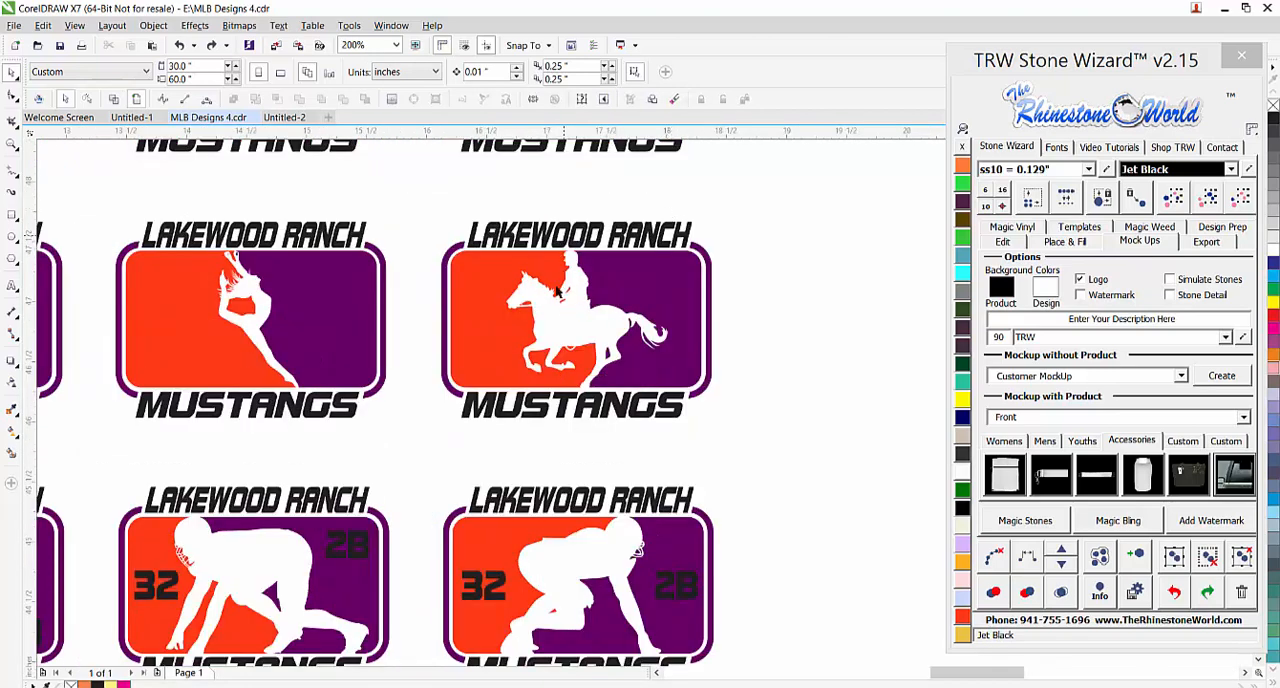
scroll(626, 286, "down", 1)
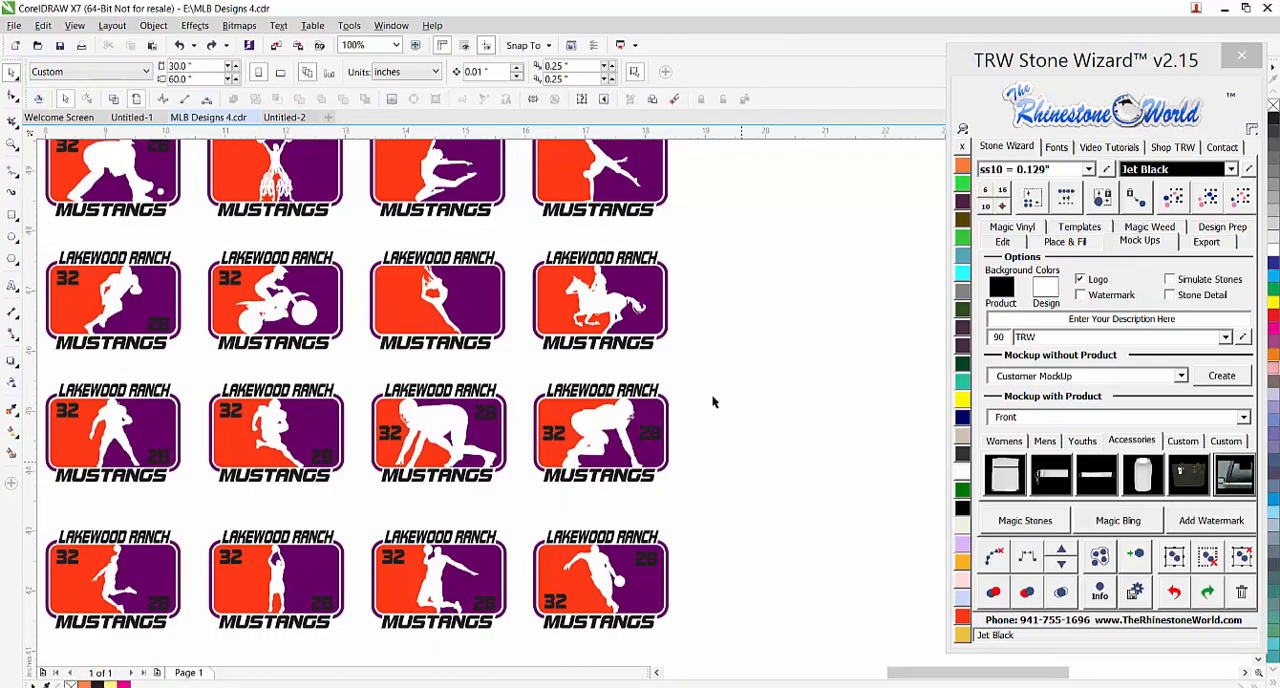
scroll(712, 402, "down", 1)
scroll(522, 566, "up", 1)
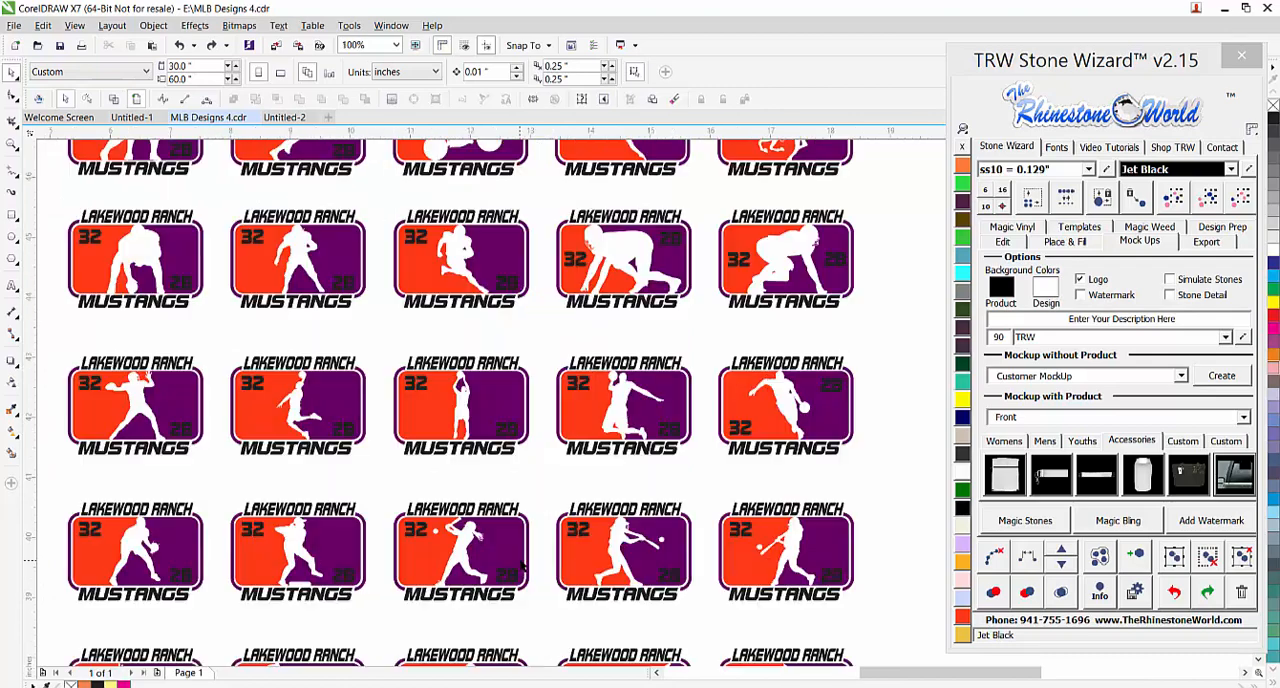
scroll(521, 567, "up", 1)
scroll(540, 555, "down", 3)
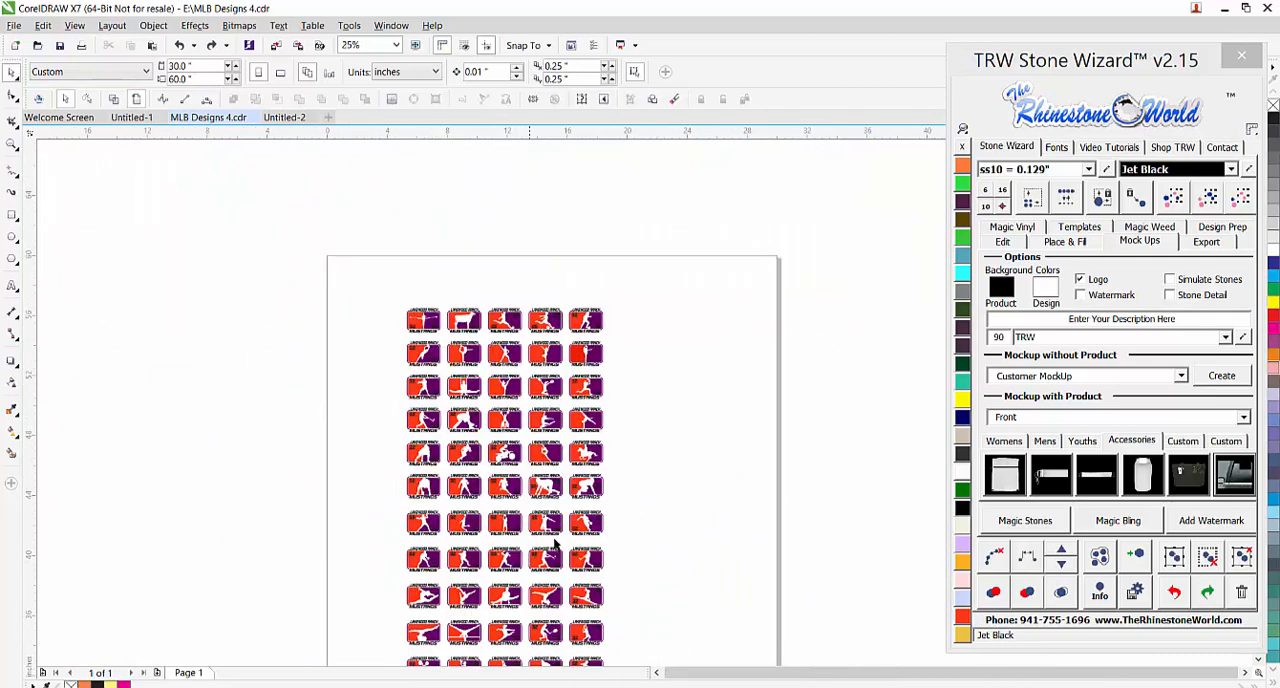
Paste the copied team name and number texts above the first row of templates
key("ctrl+v")
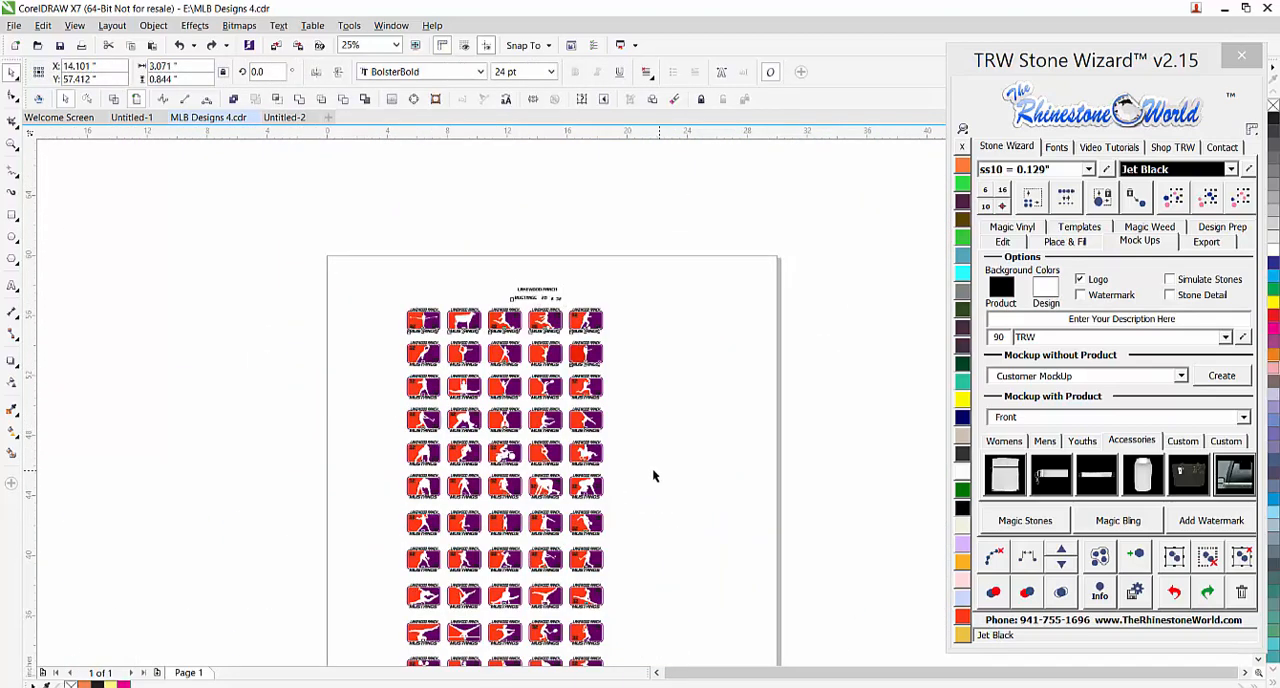
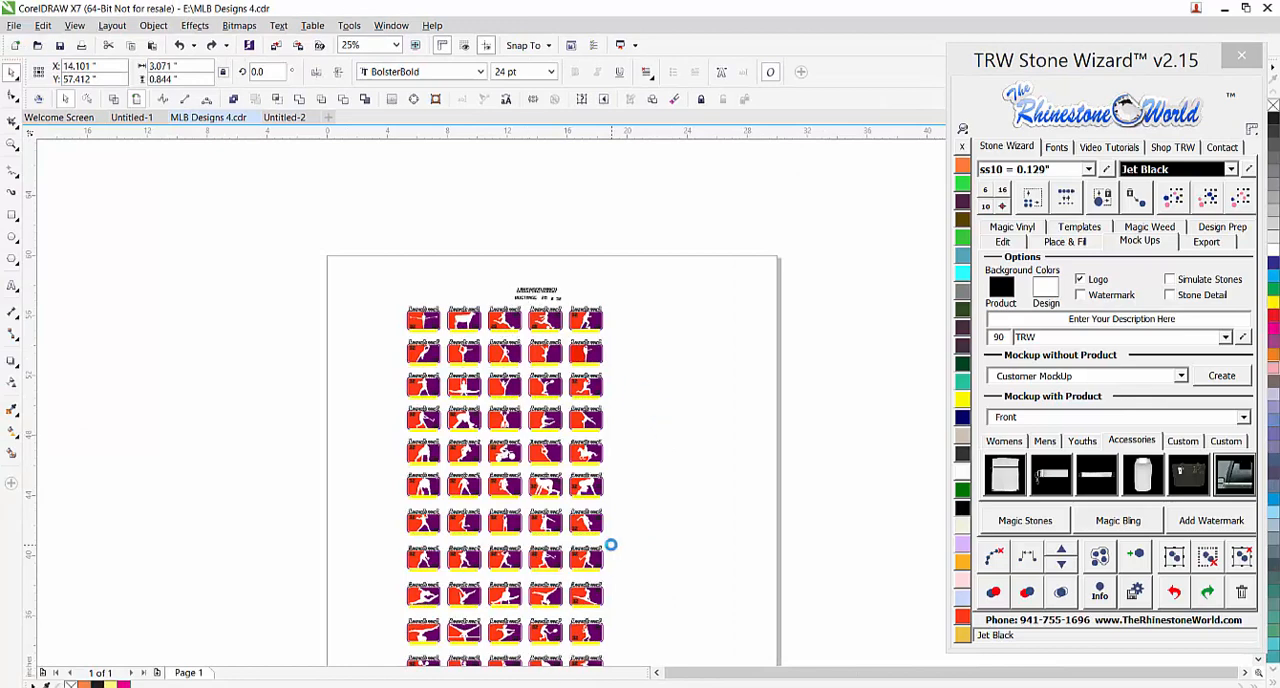
Delete the slanted cyan and yellow banner shapes from the last soccer template in the first row
left_click(646, 491)
scroll(580, 306, "up", 2)
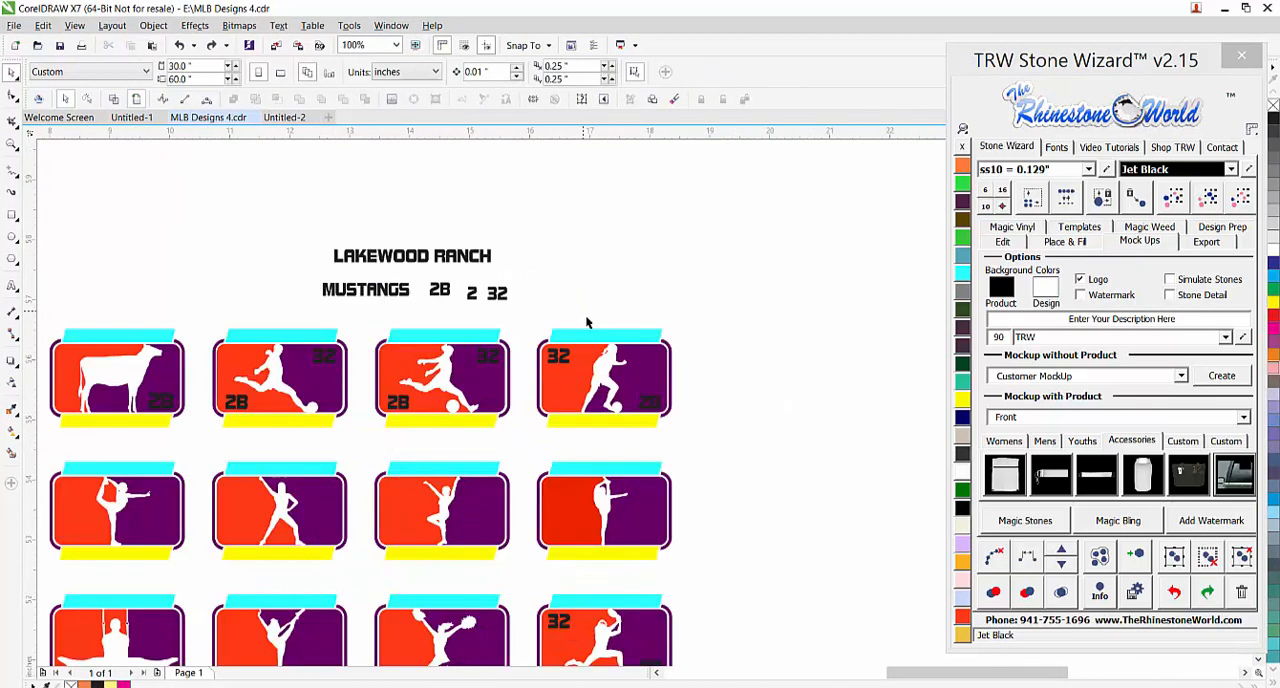
scroll(620, 334, "up", 1)
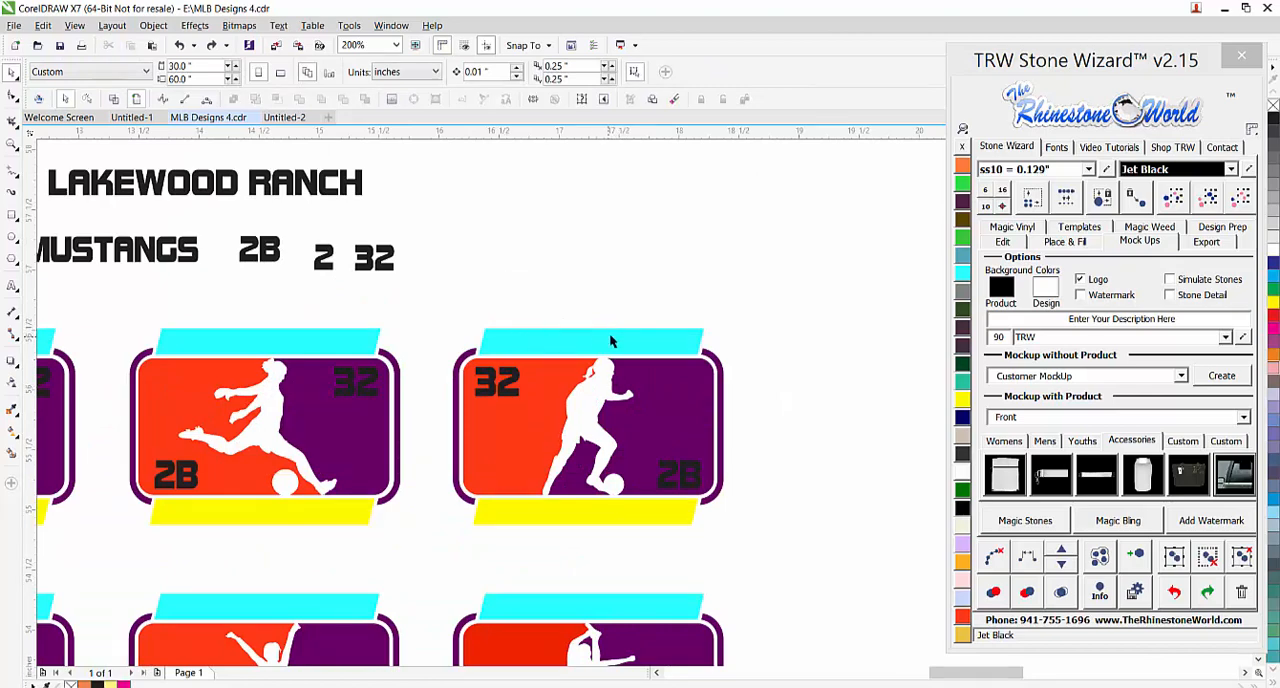
left_click(608, 342)
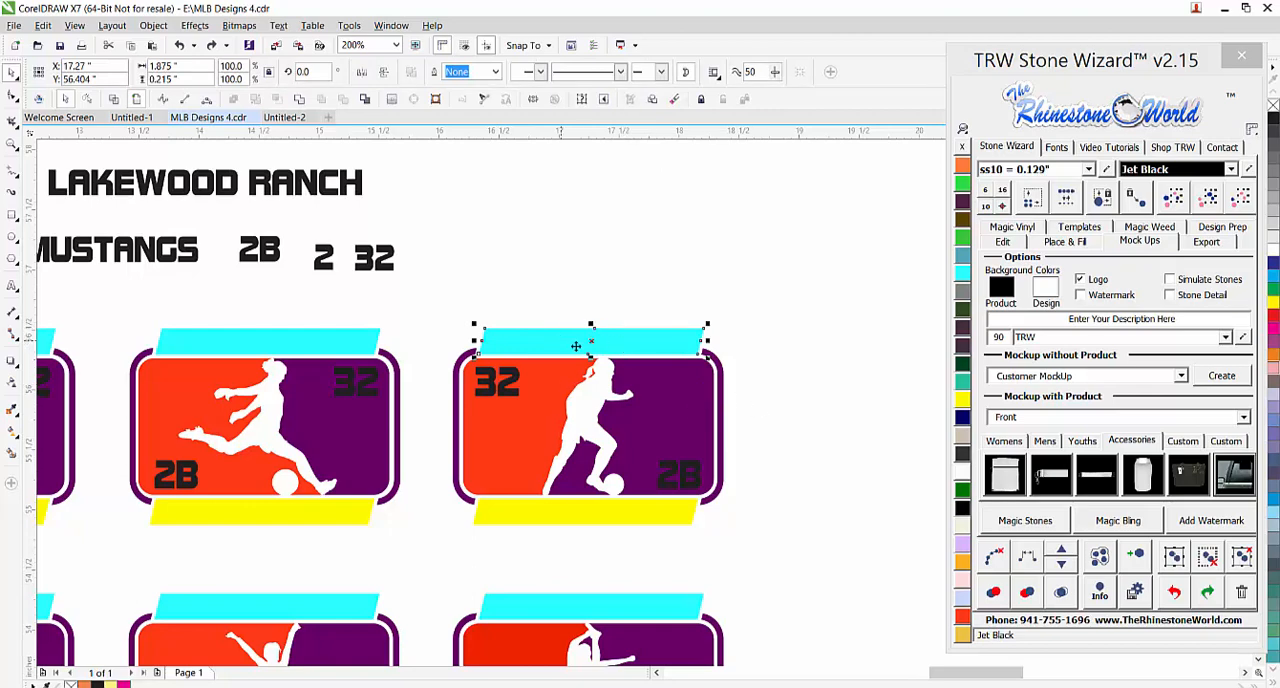
key("Delete")
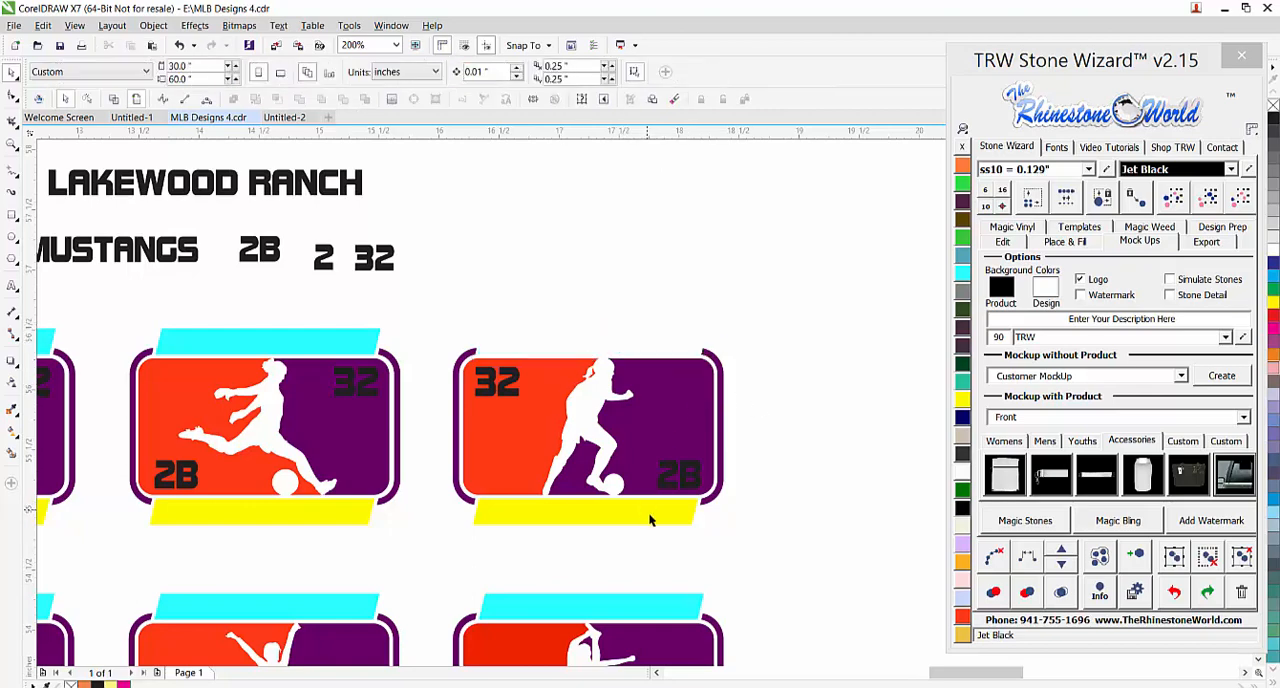
left_click(646, 511)
key("Delete")
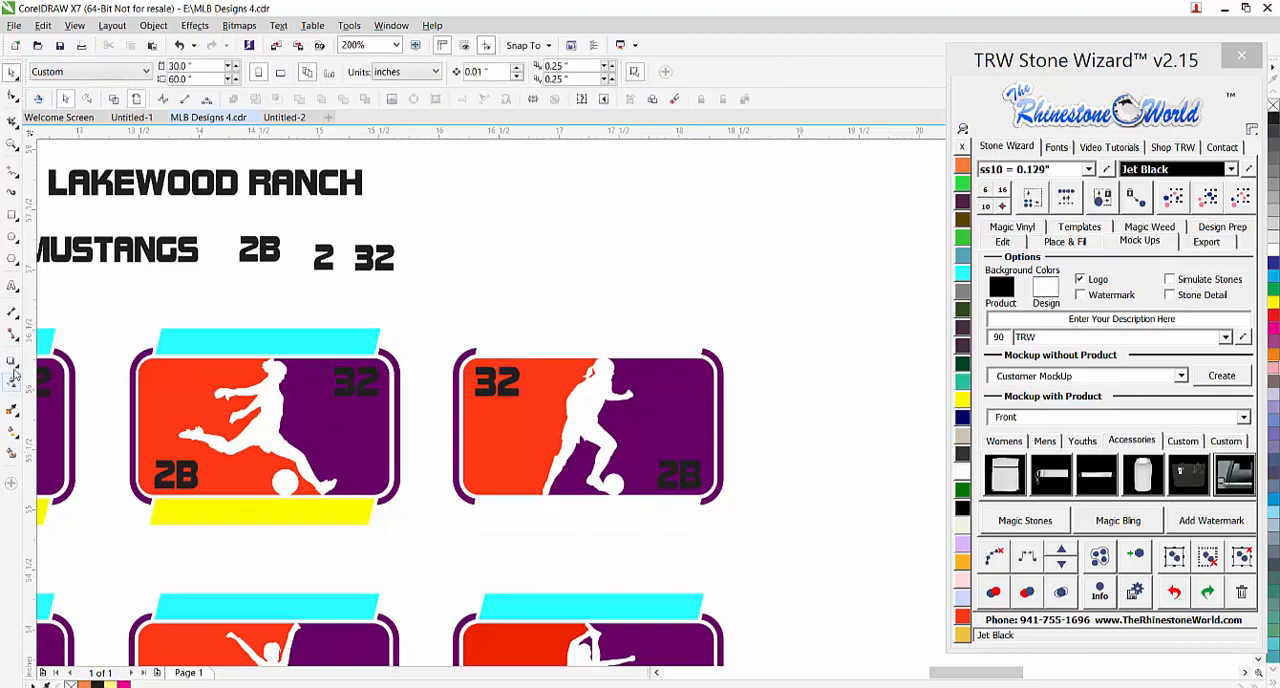
Draw a straight rectangle about 1.86 by 0.21 inches in the gap above the last soccer template
left_click(11, 216)
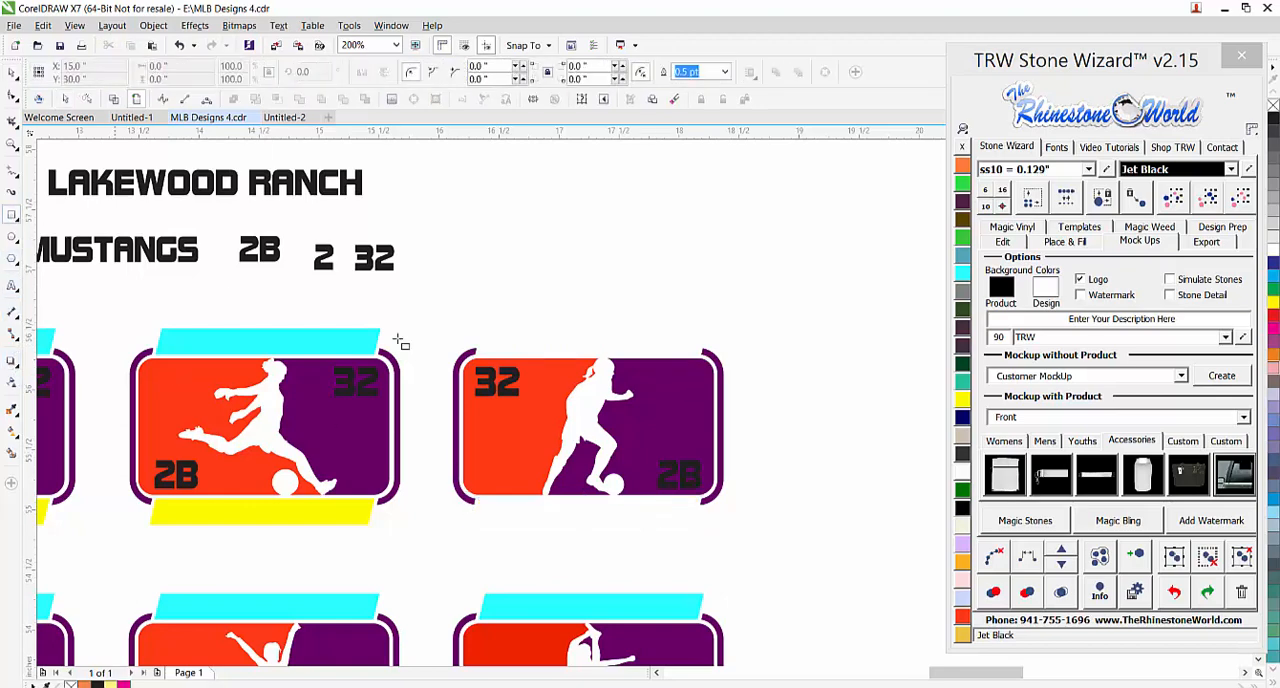
mouse_move(478, 330)
left_mouse_down()
mouse_move(505, 352)
mouse_move(660, 366)
mouse_move(702, 355)
left_mouse_up()
left_click(12, 73)
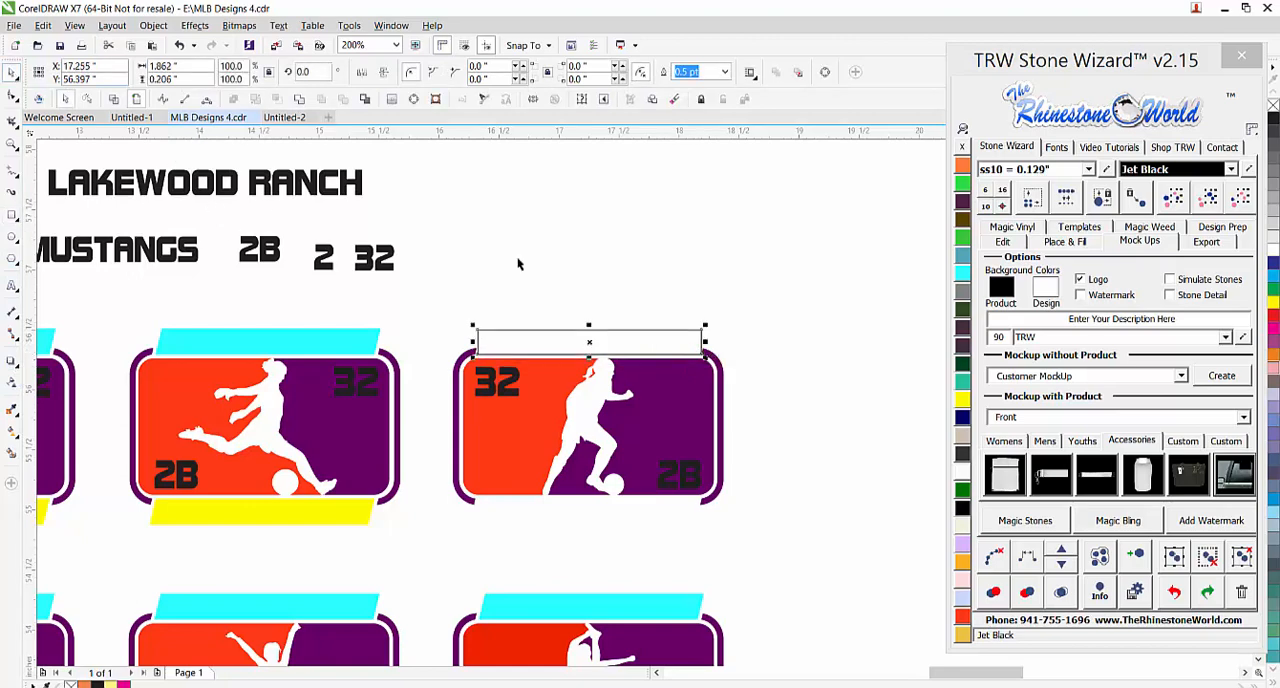
left_click(757, 364)
Narrow the rectangle to about 1.82 inches wide and place a copy of it in the gap below the template
scroll(757, 360, "up", 1)
left_click(571, 335)
left_click_drag(652, 325, 562, 490)
scroll(572, 328, "down", 1)
scroll(564, 490, "up", 1)
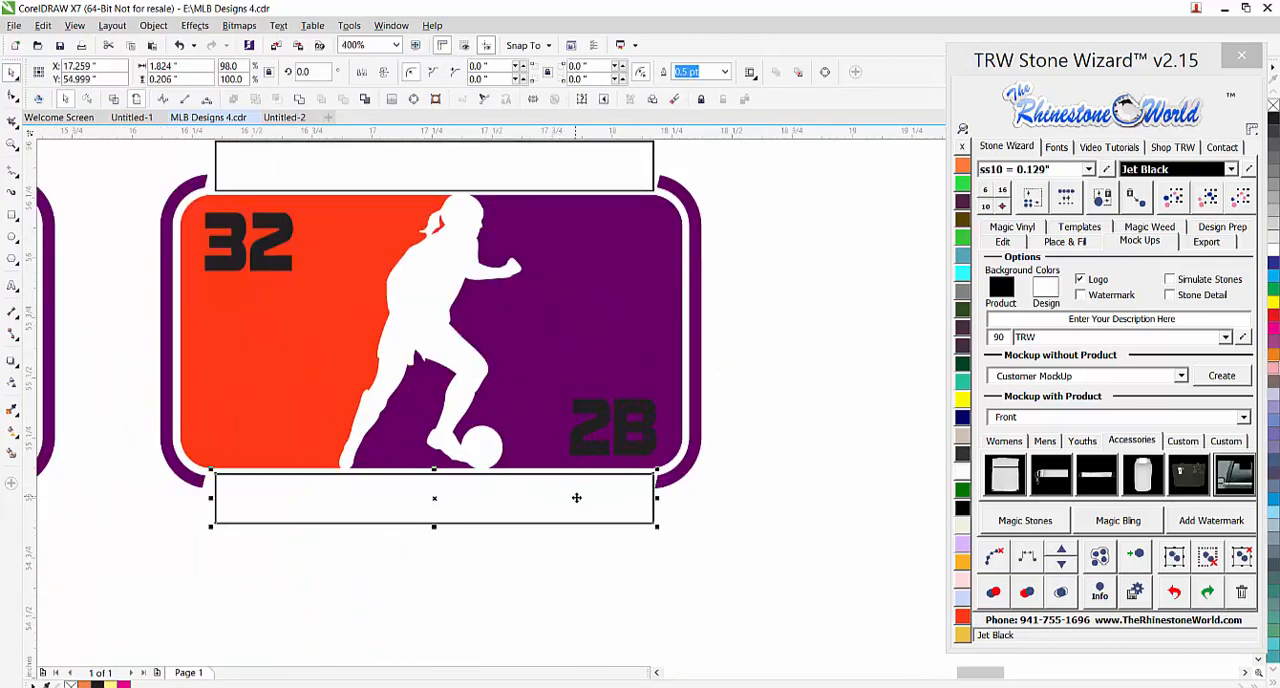
scroll(590, 507, "down", 2)
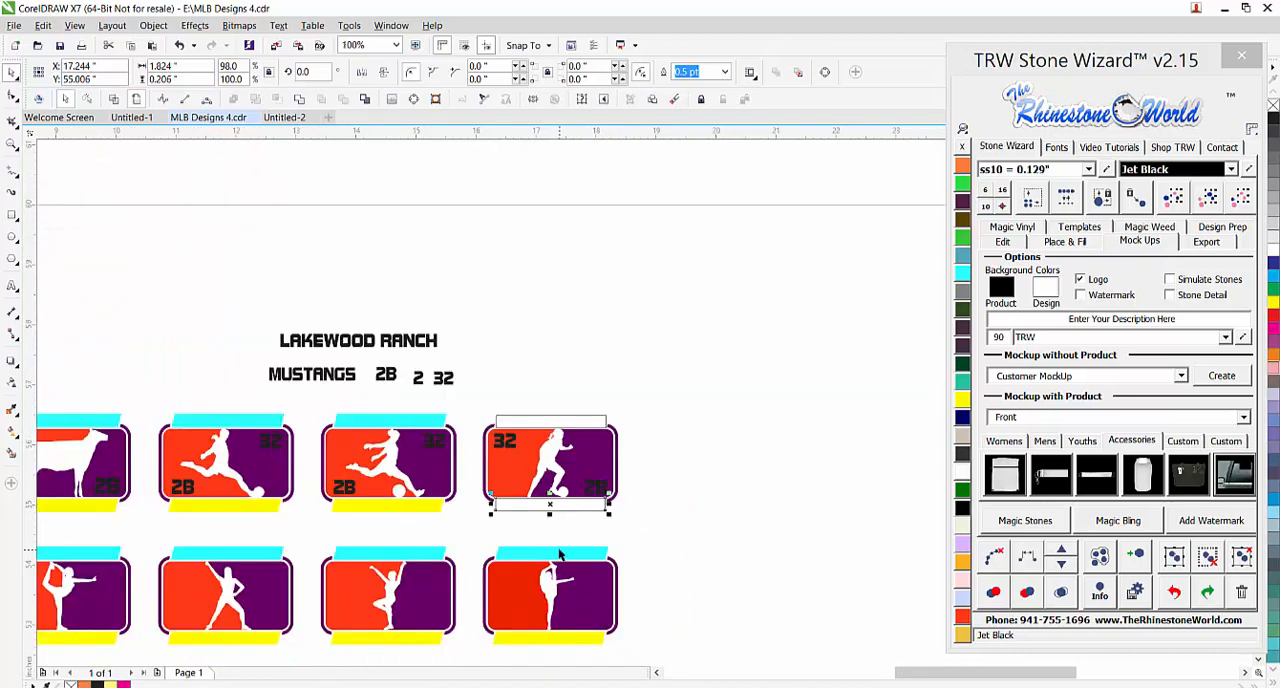
left_click(562, 517)
Smart-fill the upper rectangle with pale yellow and the lower rectangle with pale lavender
scroll(562, 514, "up", 1)
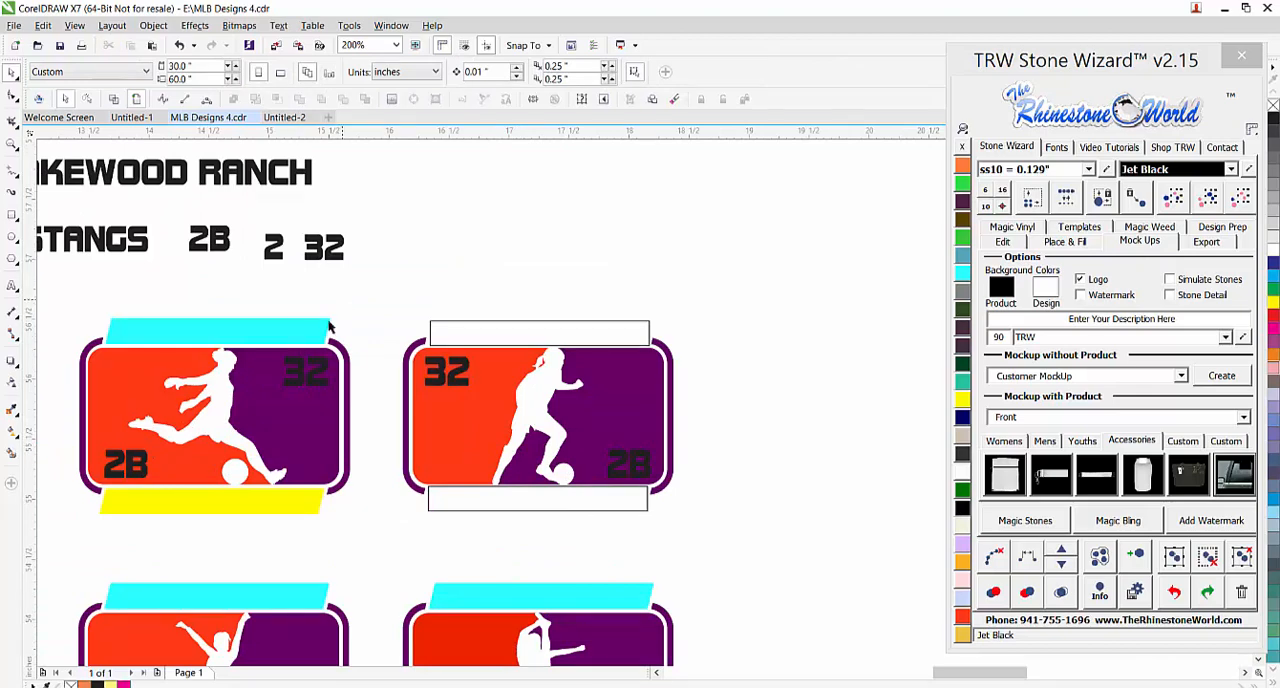
left_click(13, 455)
left_click(480, 338)
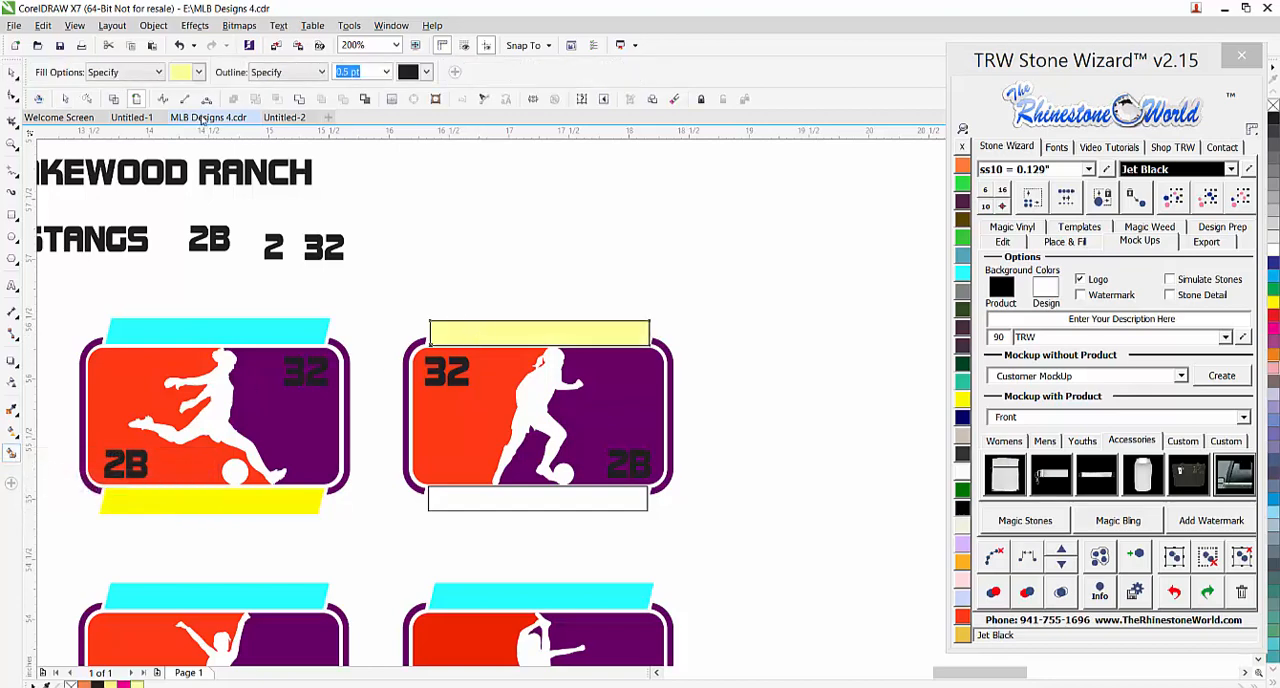
left_click(198, 72)
left_click(214, 119)
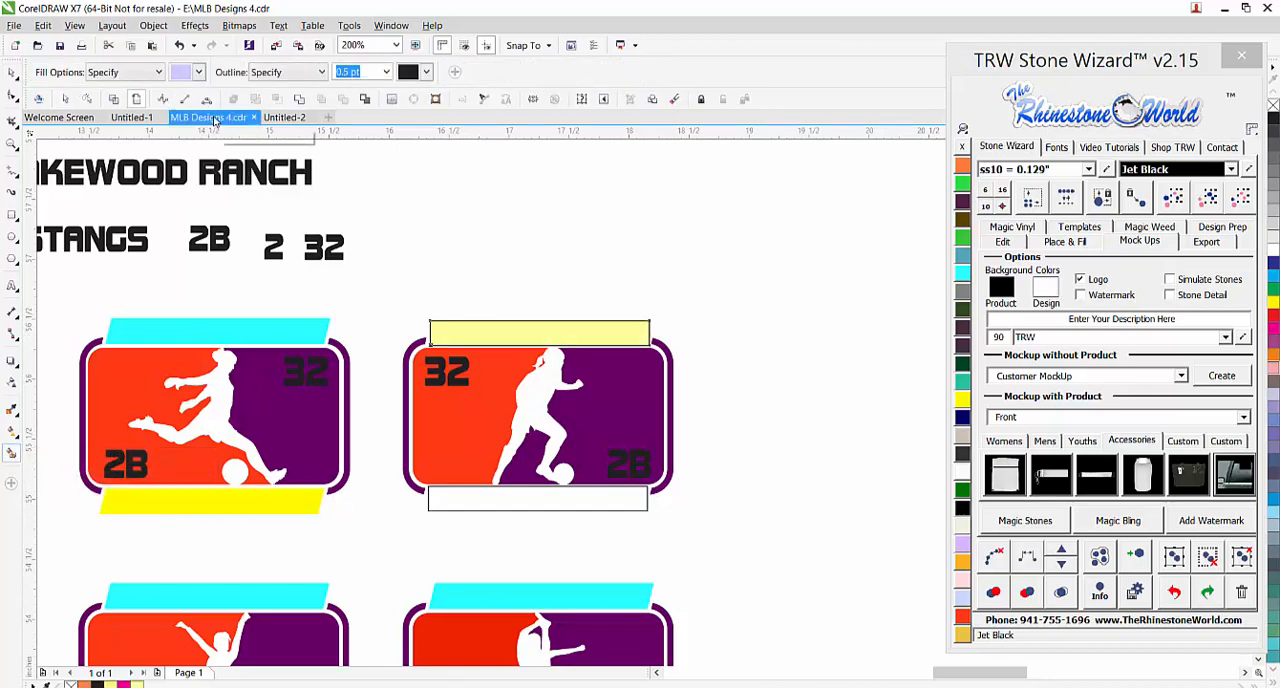
left_click(497, 507)
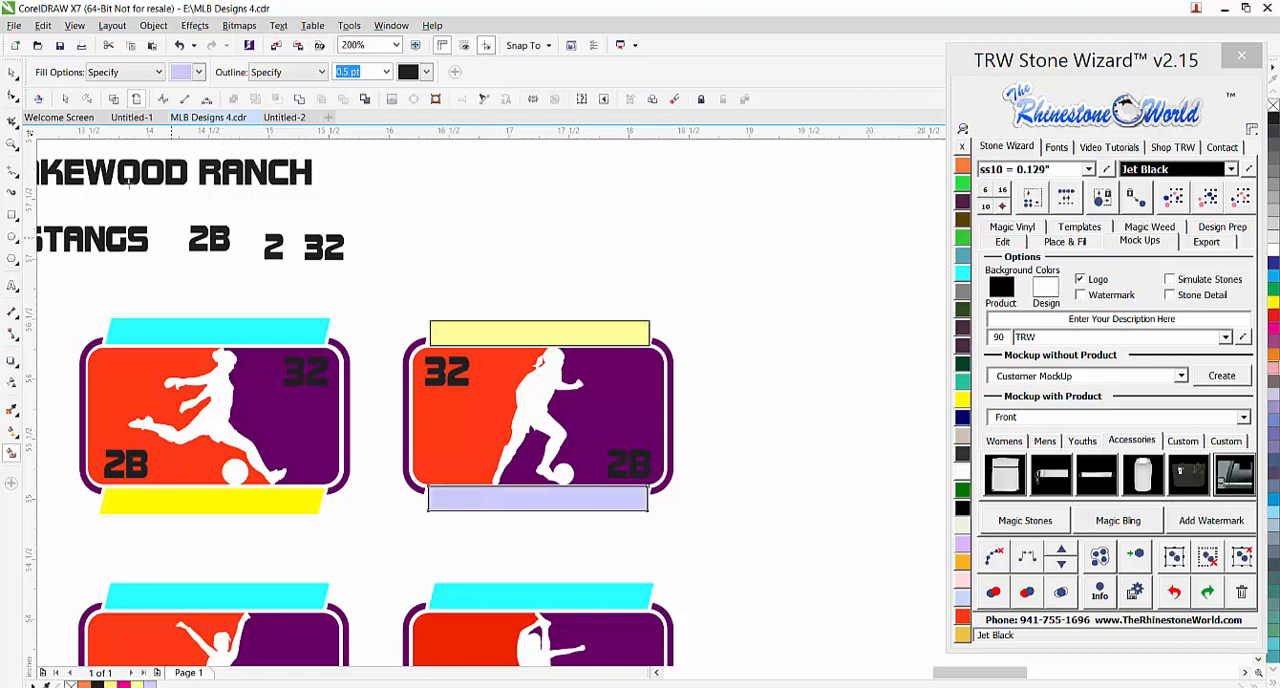
Try moving the two filled bars off the rectangles beneath them, and undo both moves
left_click(11, 72)
left_click(515, 293)
left_click_drag(530, 332, 540, 312)
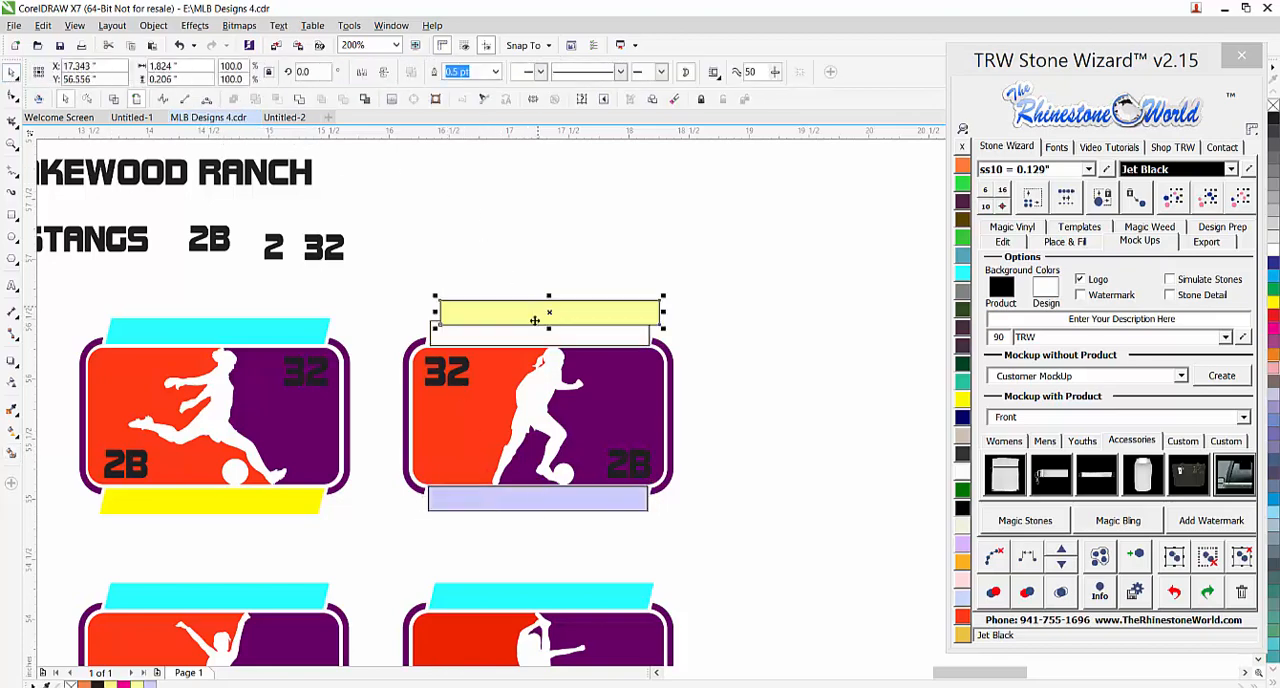
left_click_drag(556, 497, 571, 530)
key("ctrl+z")
key("ctrl+z")
Remove the outlines from the last soccer template and its two filled bars
left_click_drag(691, 265, 383, 546)
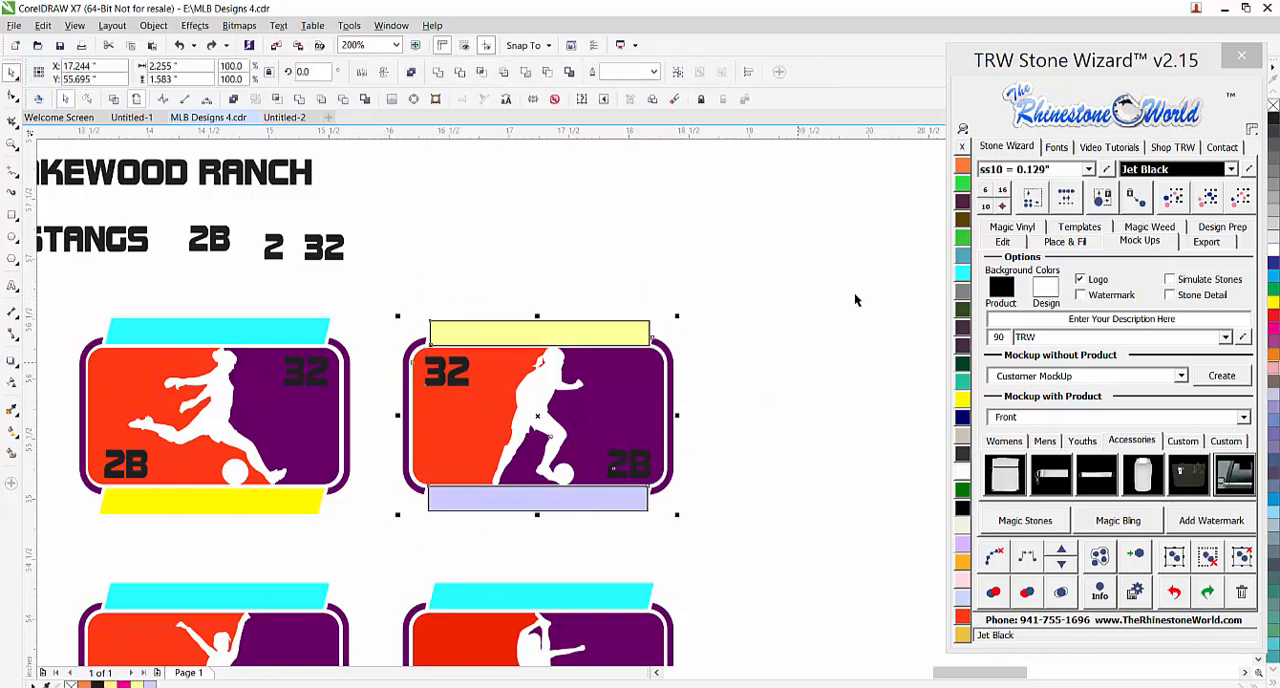
right_click(962, 148)
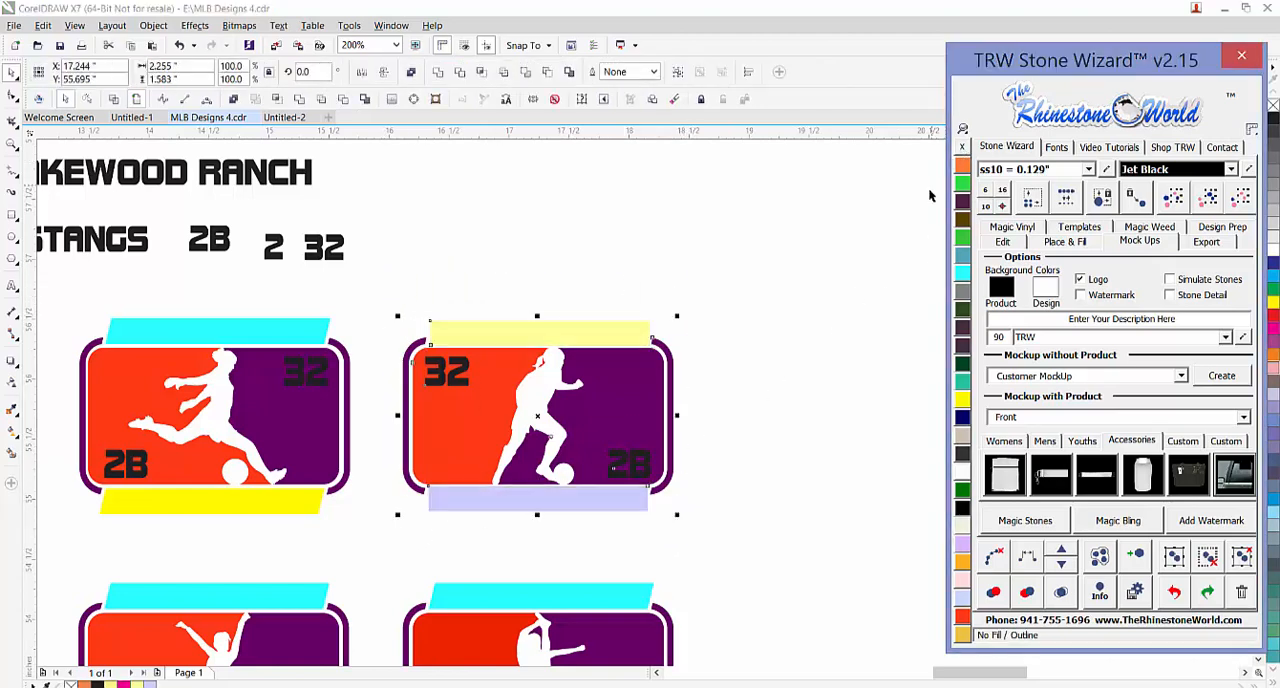
left_click(742, 317)
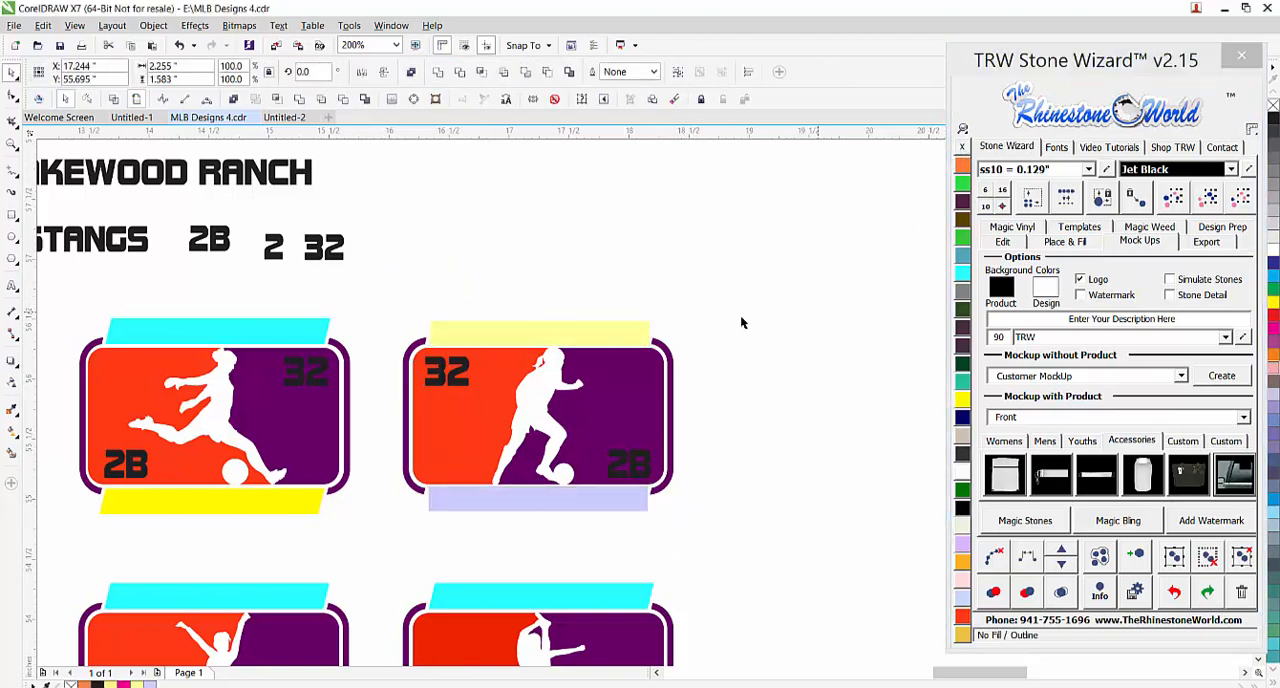
Pull the original unfilled rectangles out from the upper and lower bars and delete them
left_click(619, 343)
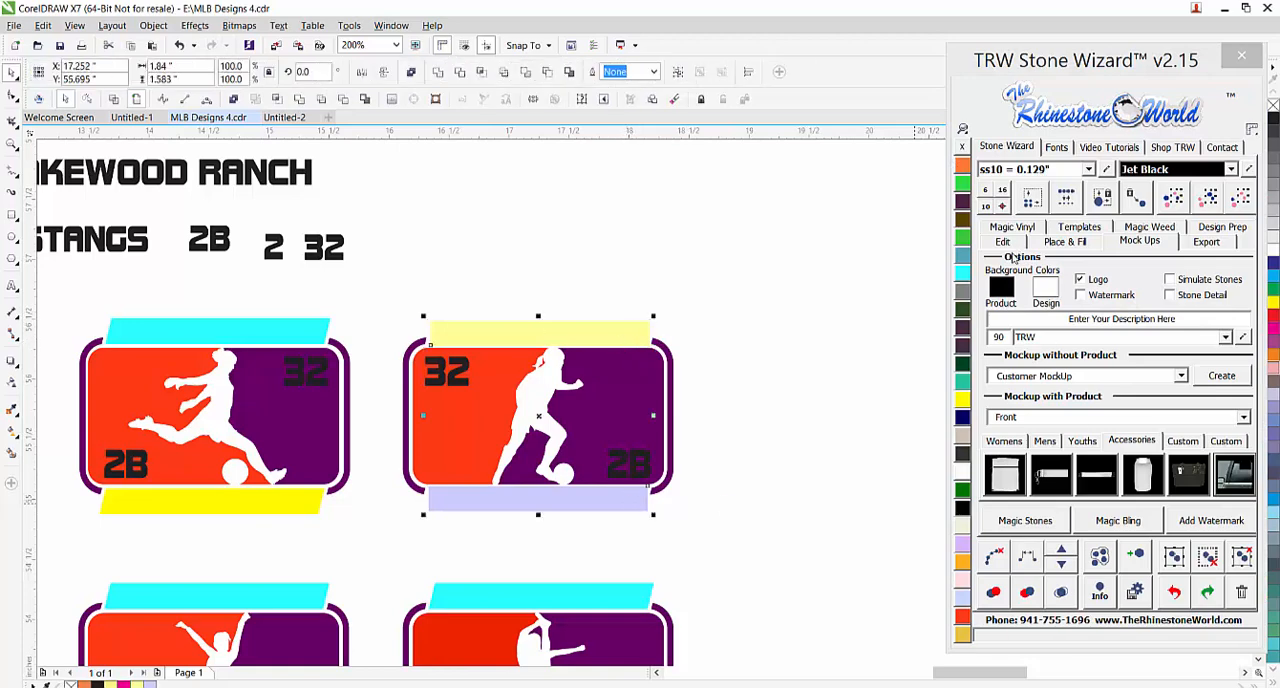
left_click(1003, 244)
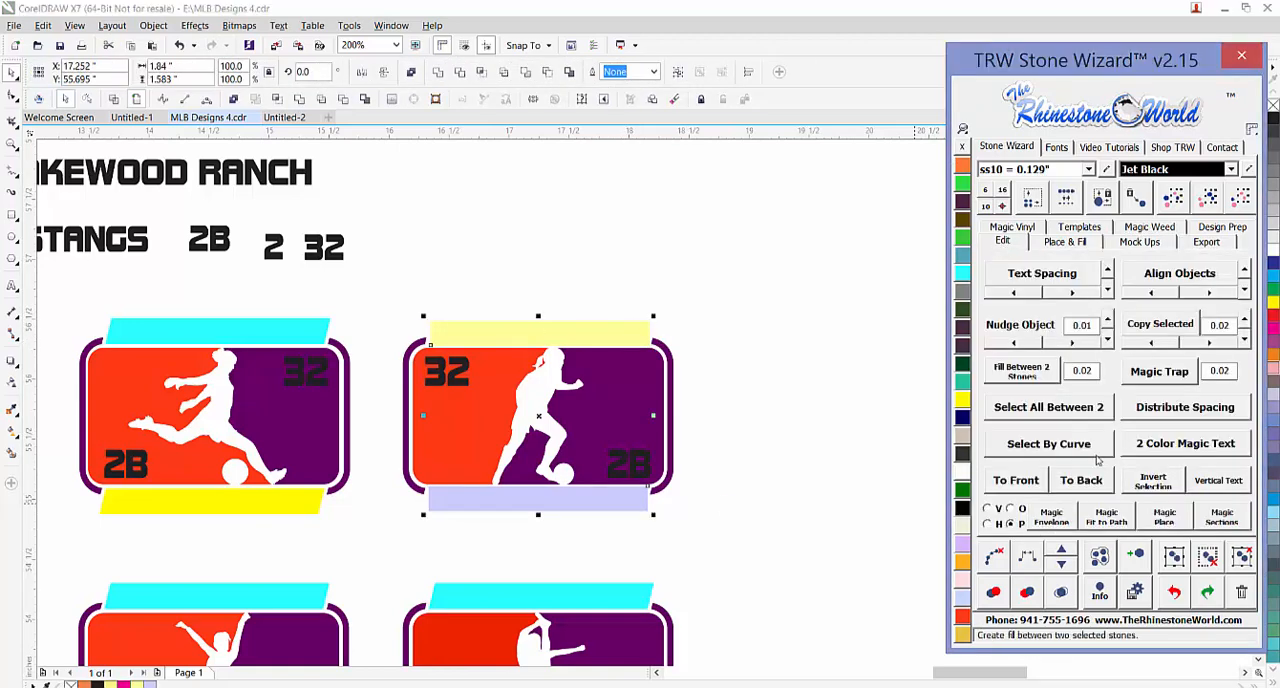
left_click(673, 355)
left_click_drag(641, 336, 672, 286)
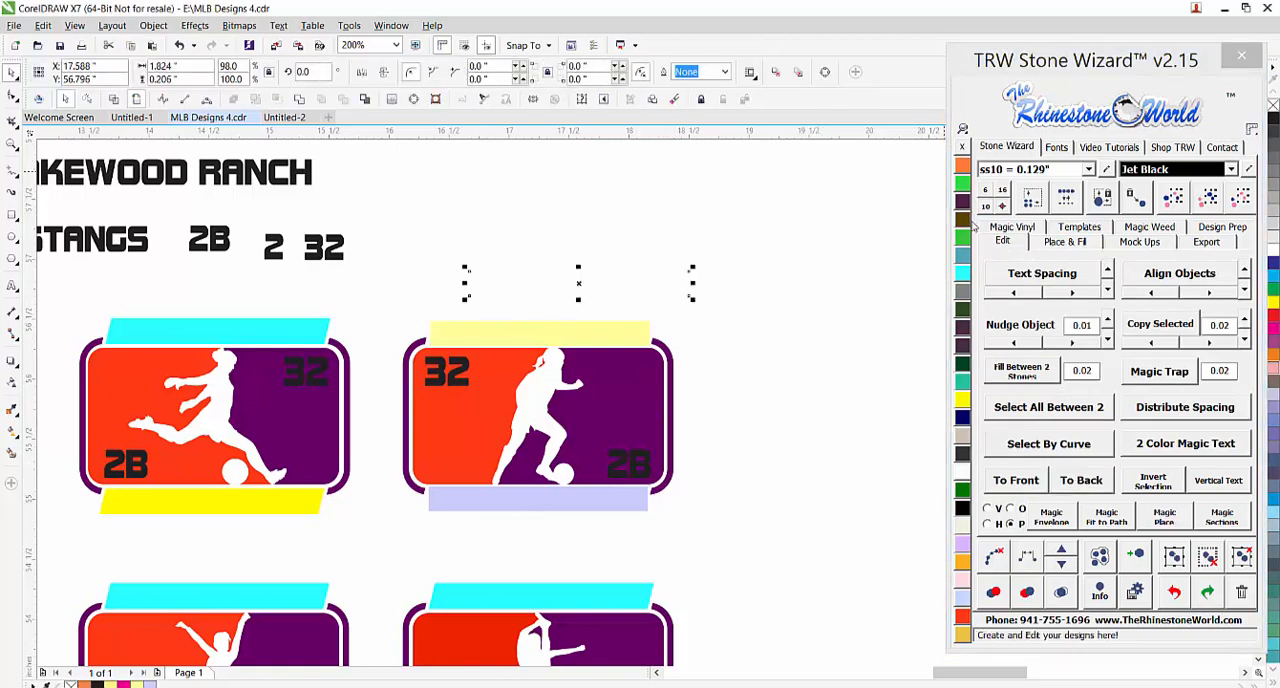
right_click(964, 220)
left_click(659, 294)
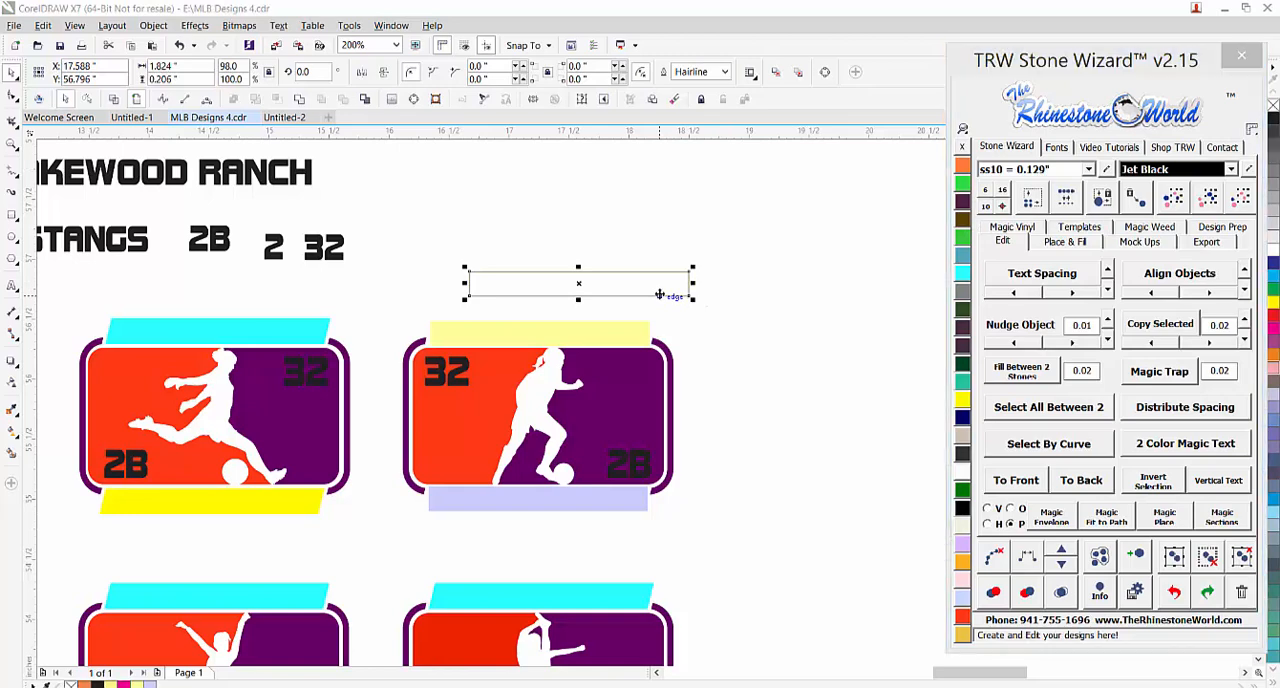
left_click_drag(662, 292, 686, 528)
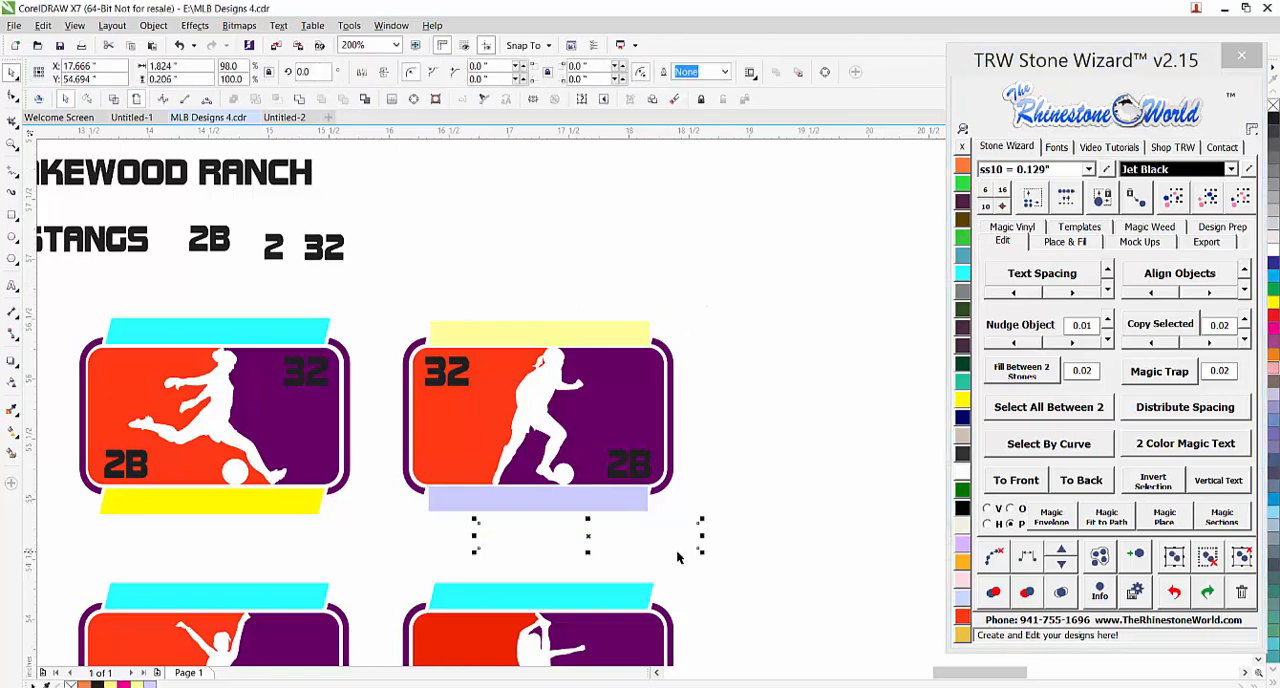
key("Delete")
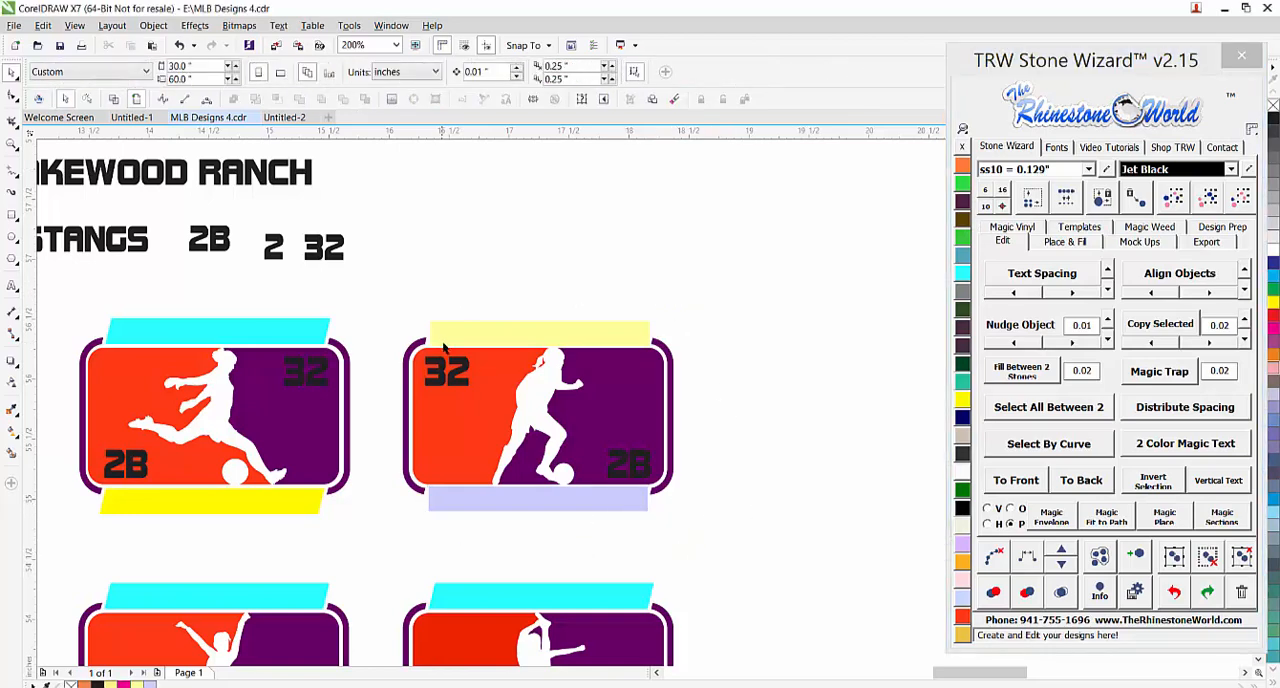
Fit the LAKEWOOD RANCH text into the slanted cyan banner of the neighbouring kicking soccer template with Magic Envelope
left_click(294, 192)
left_click(298, 331)
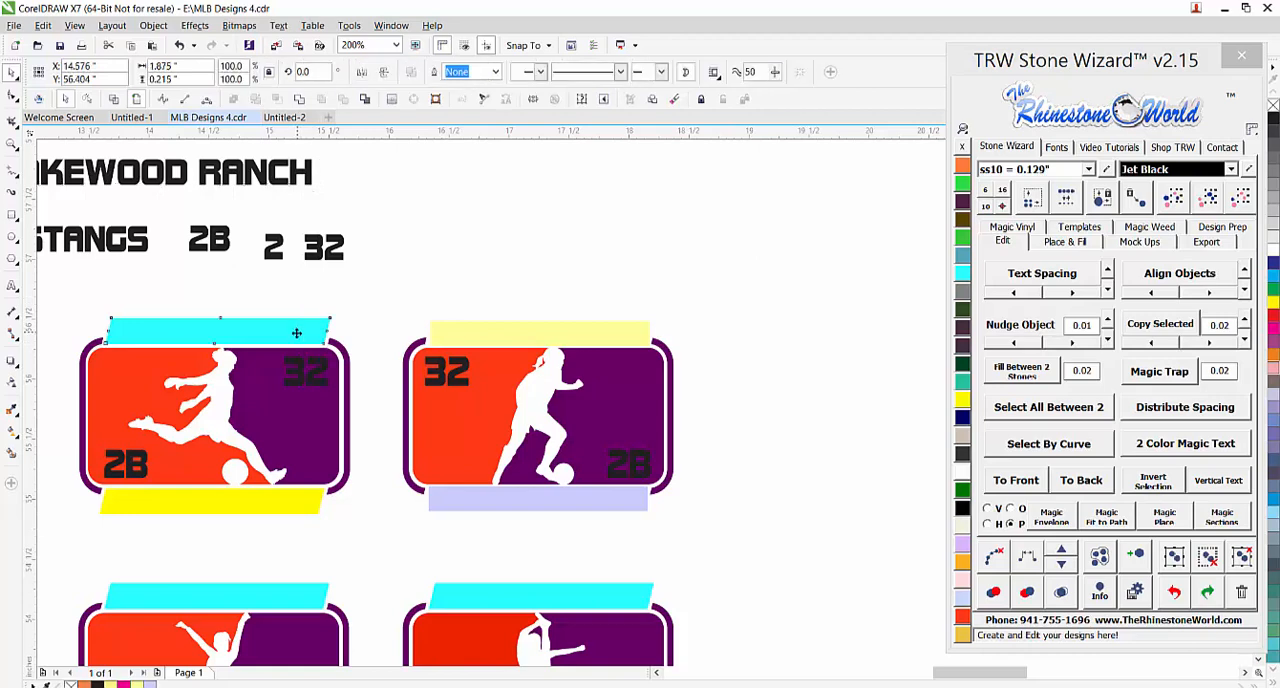
left_click(280, 190, "shift")
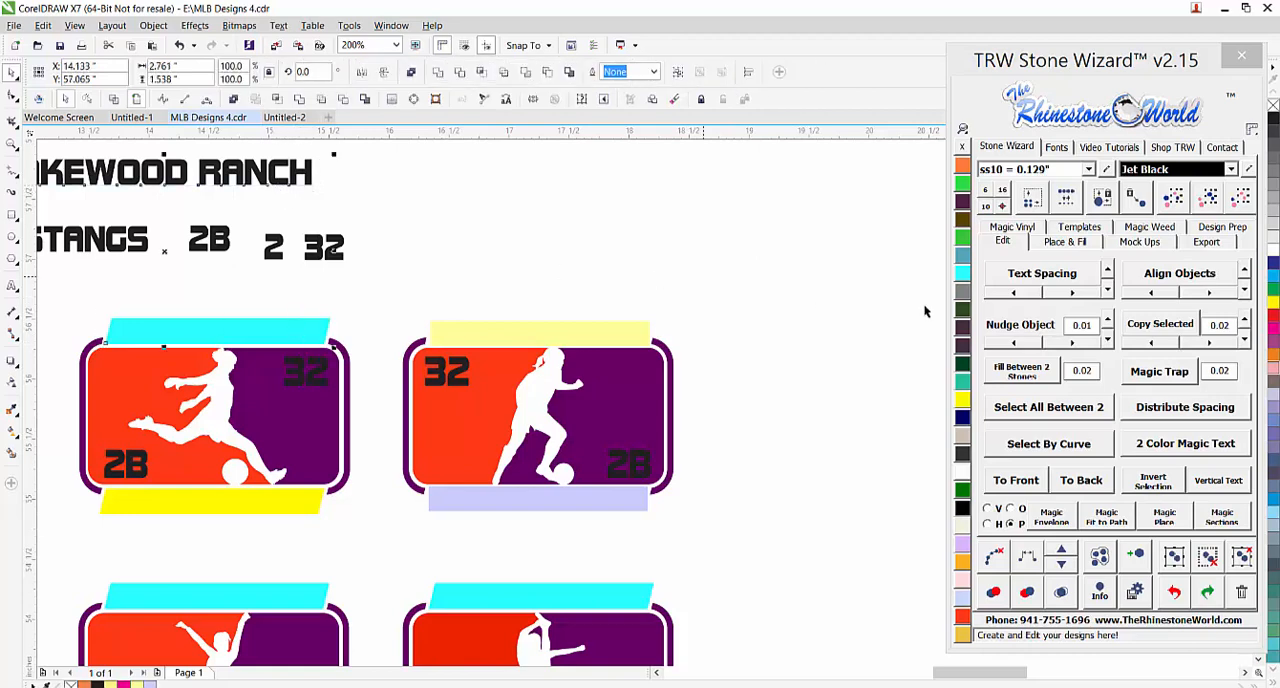
left_click(1052, 517)
left_click(413, 269)
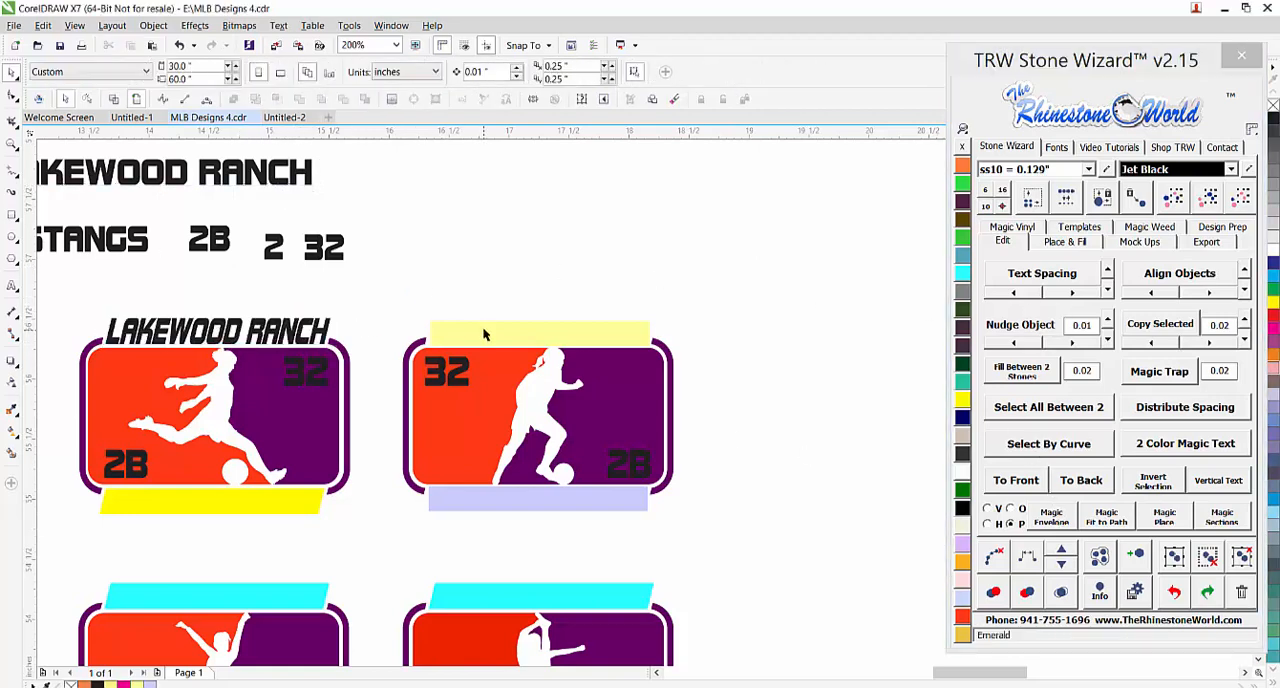
Fit the LAKEWOOD RANCH text into the straight pale yellow bar of the last soccer template with Magic Envelope
left_click(542, 350)
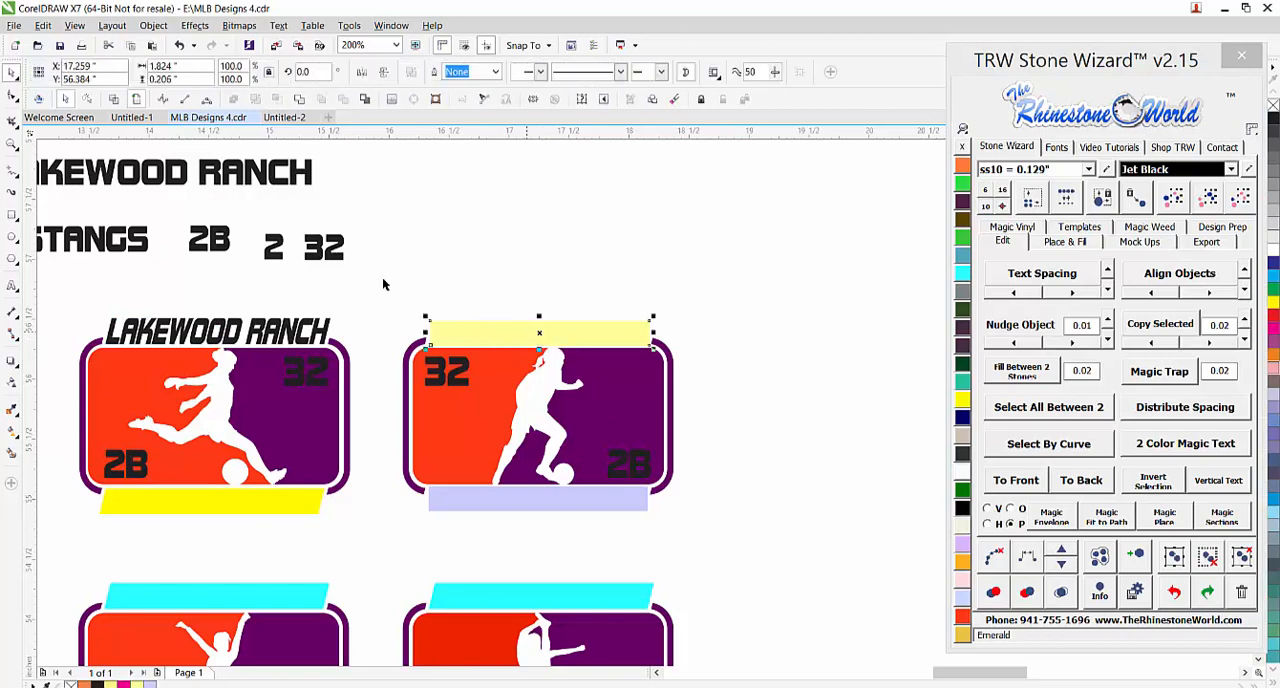
left_click(1051, 513)
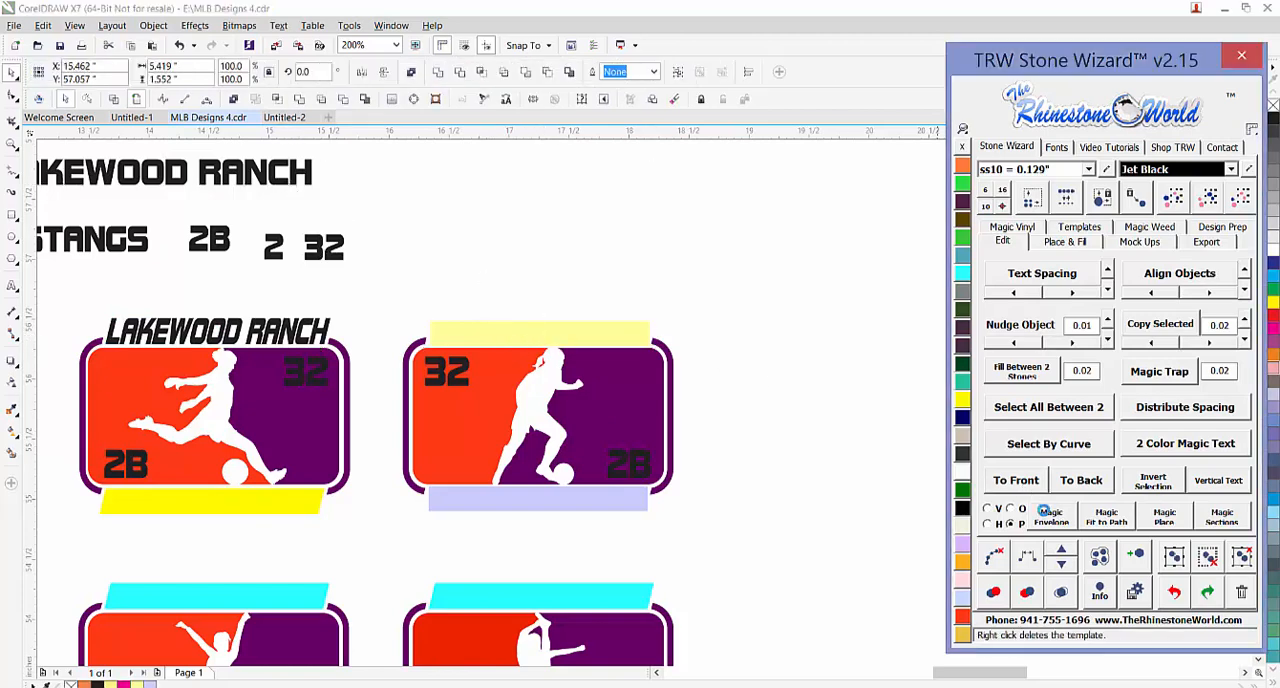
left_click(774, 454)
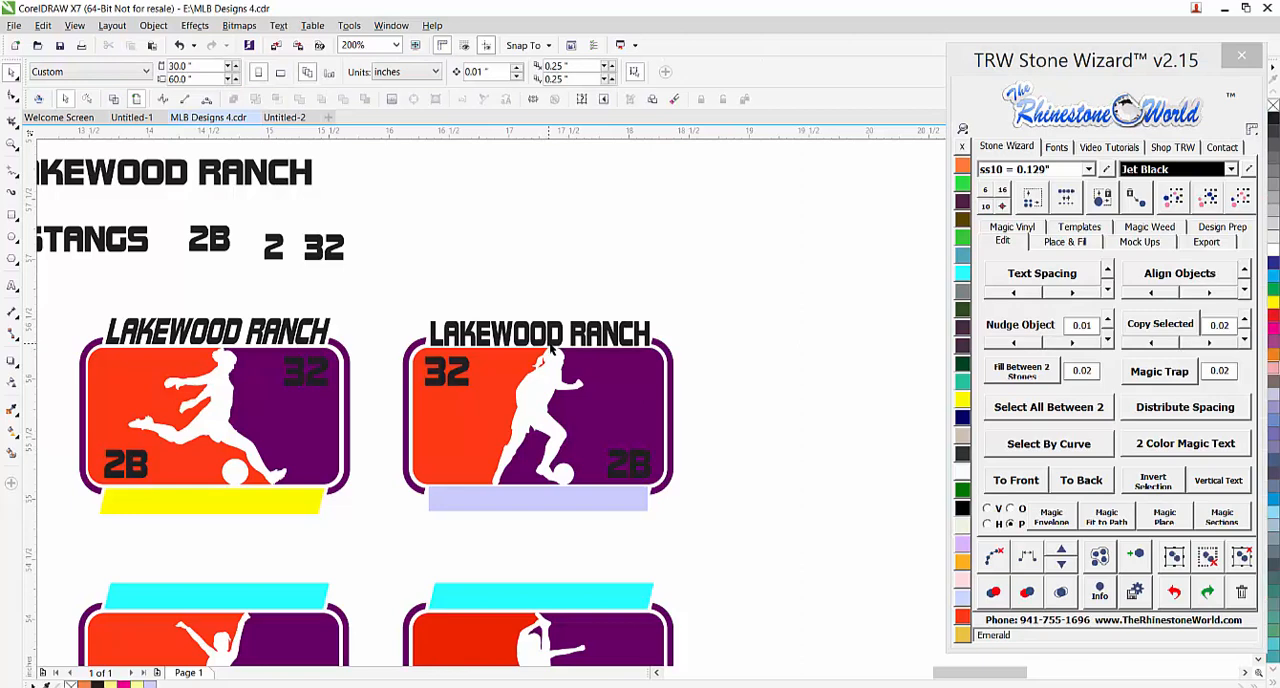
Examine the remaining sports templates on the sheet, including the running football player template up close
scroll(625, 380, "down", 2)
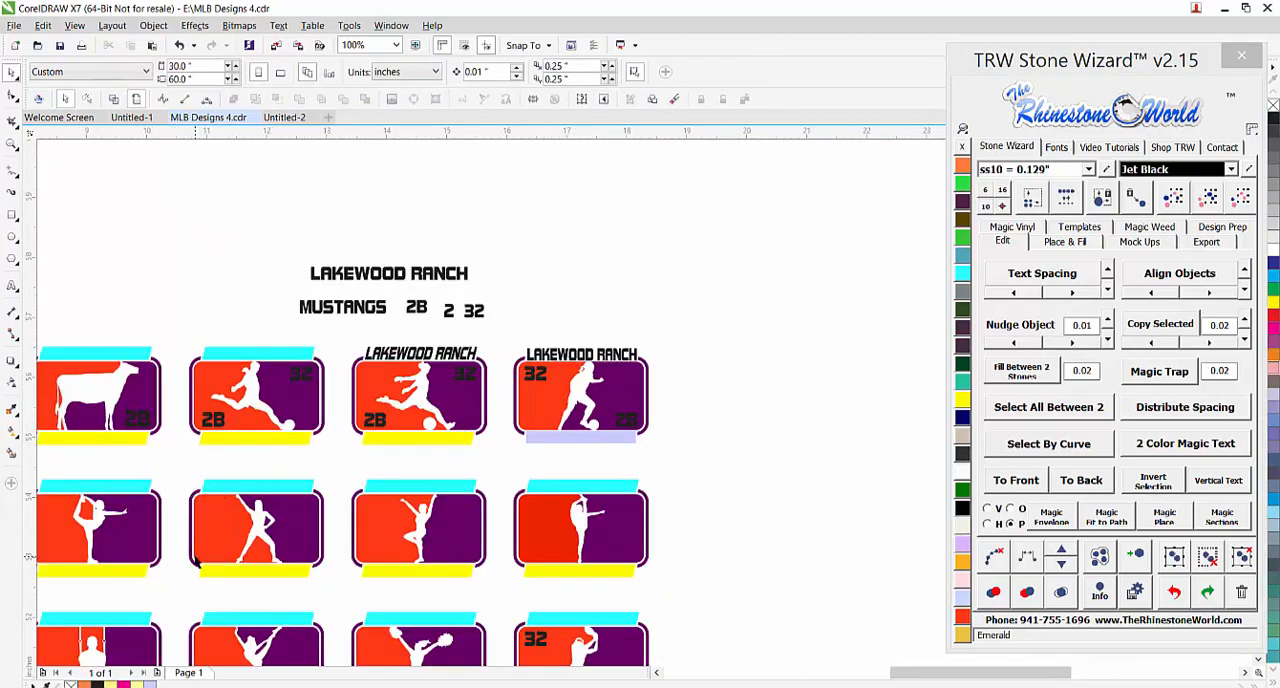
scroll(197, 564, "up", 2)
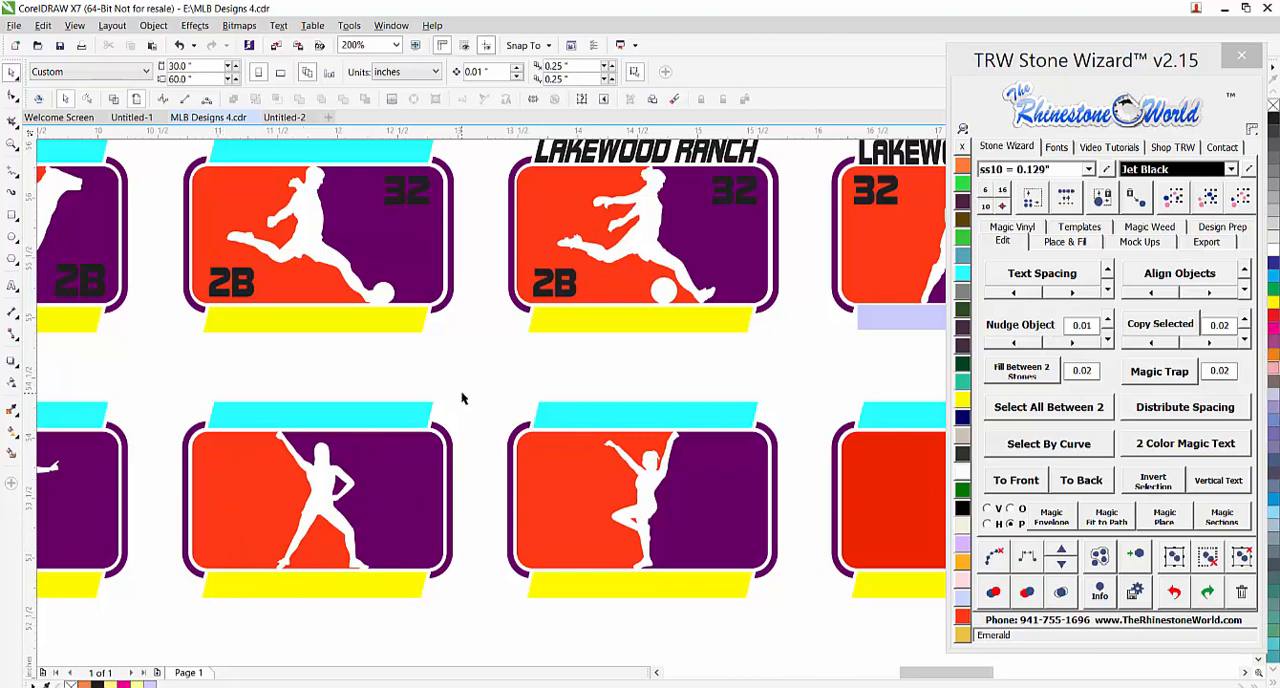
scroll(476, 421, "down", 4)
scroll(478, 421, "down", 1)
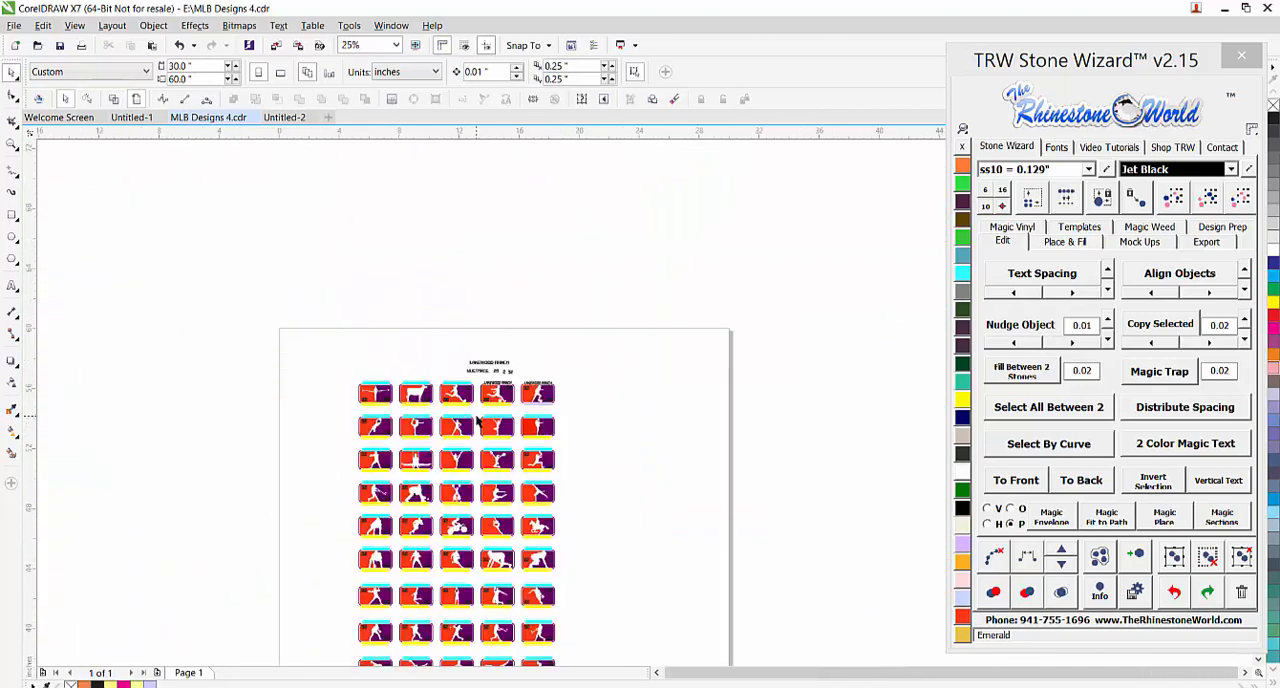
scroll(476, 608, "up", 1)
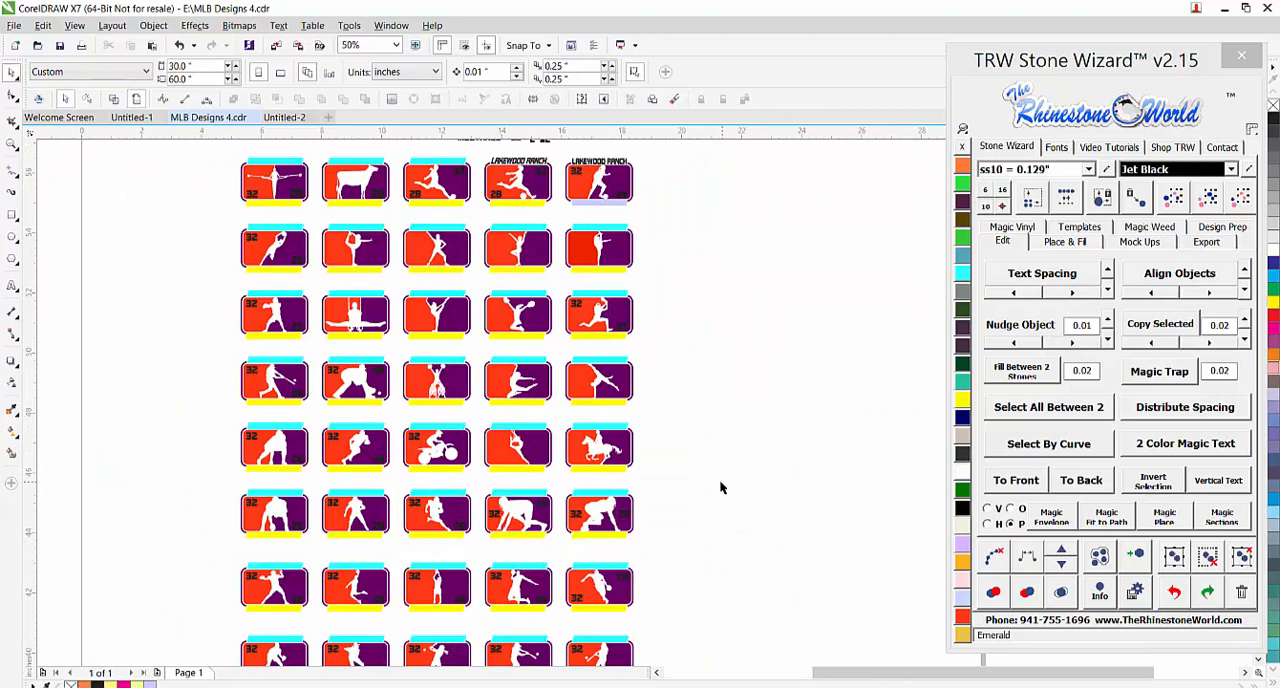
scroll(443, 537, "up", 2)
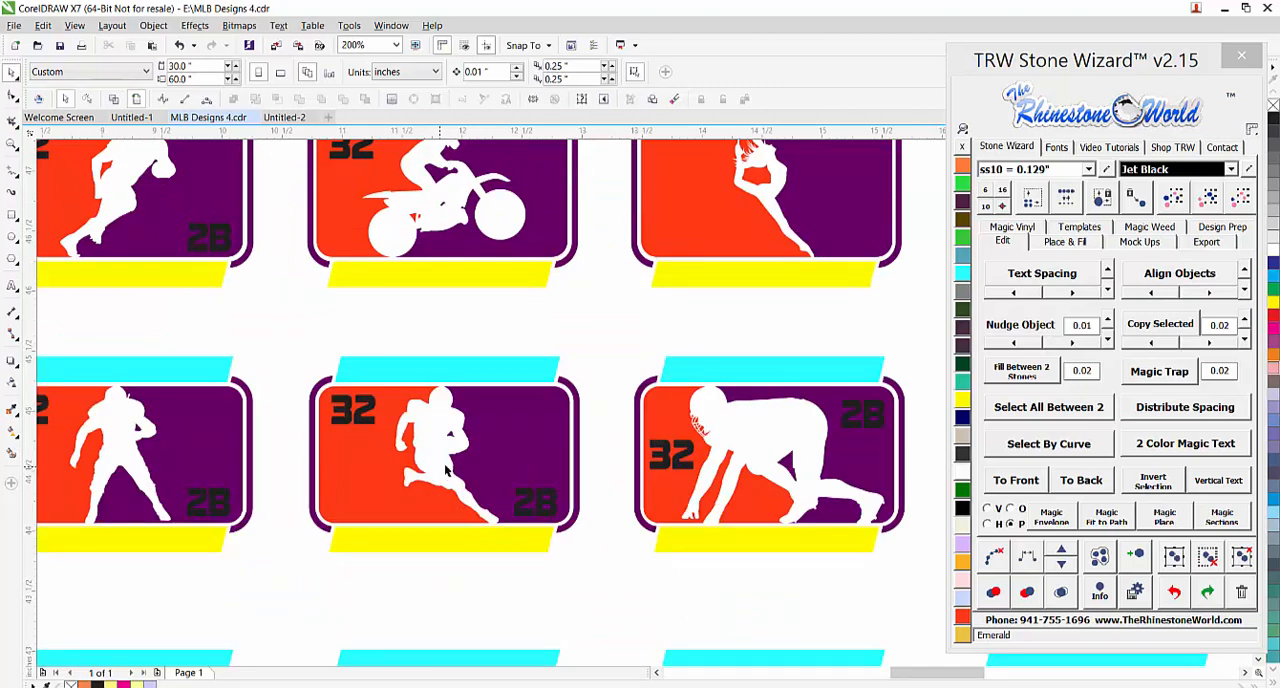
scroll(470, 494, "up", 1)
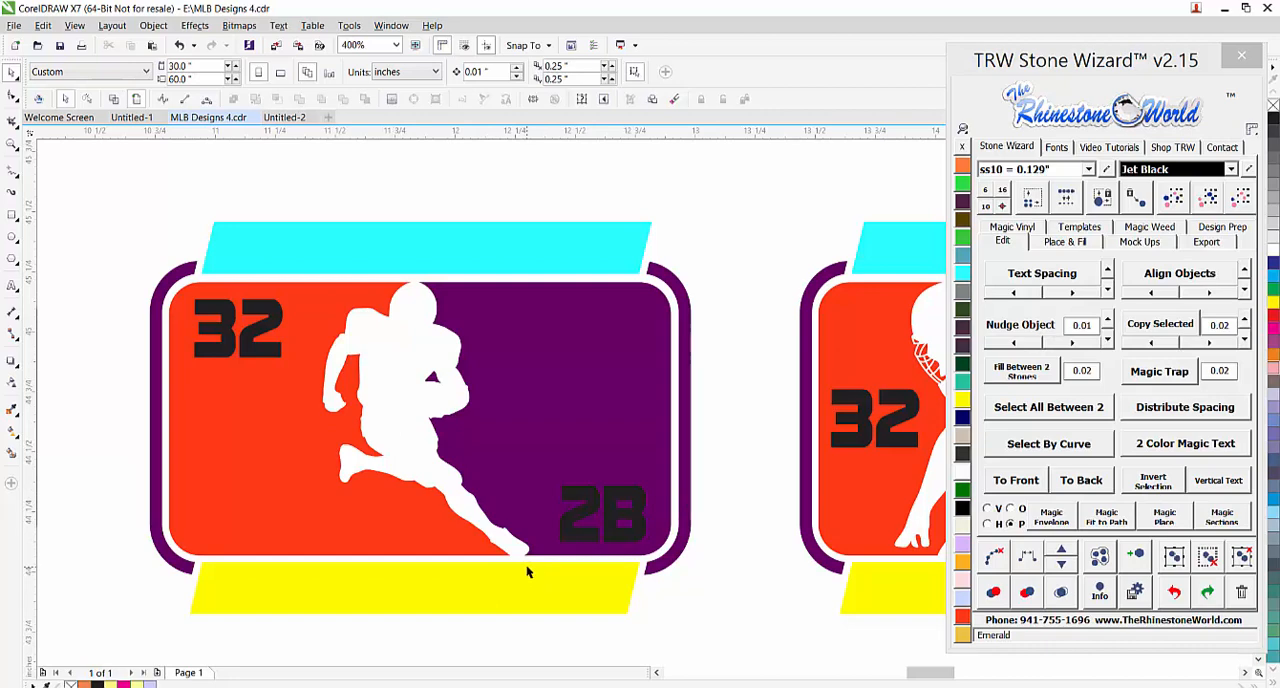
Draw a thin rectangle about 0.19 by 0.018 inches across the top of the running football player's helmet
scroll(436, 406, "up", 2)
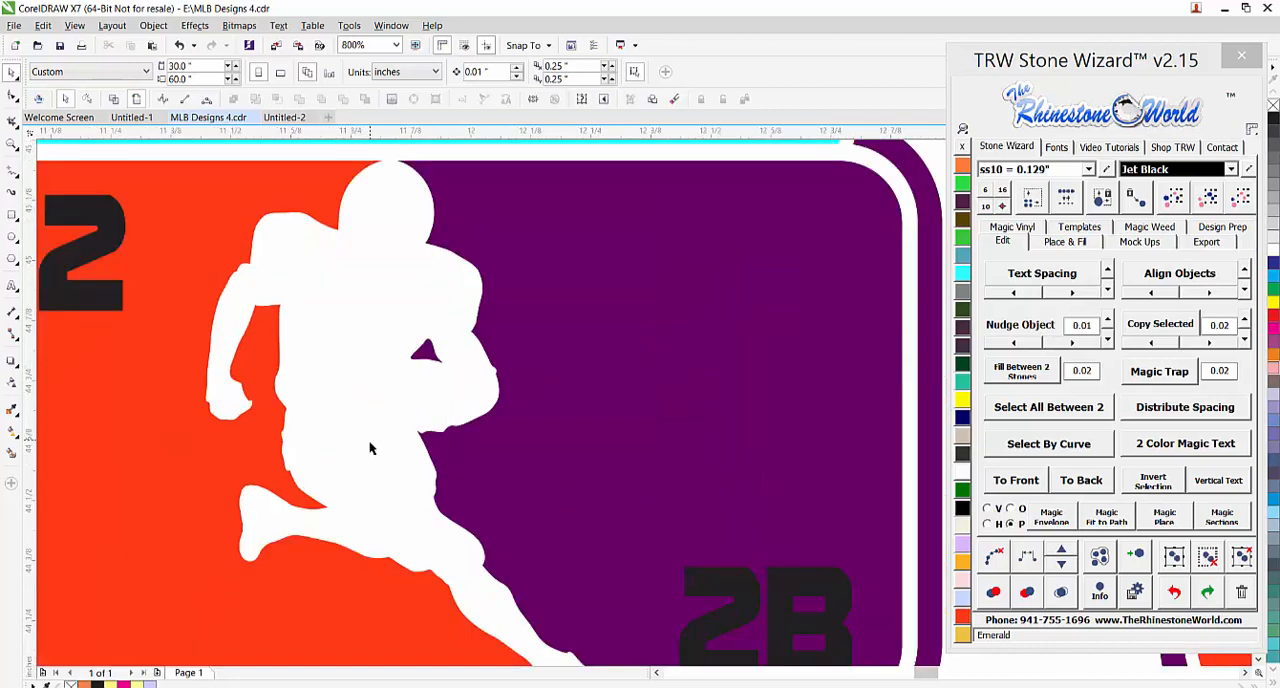
scroll(373, 423, "down", 1)
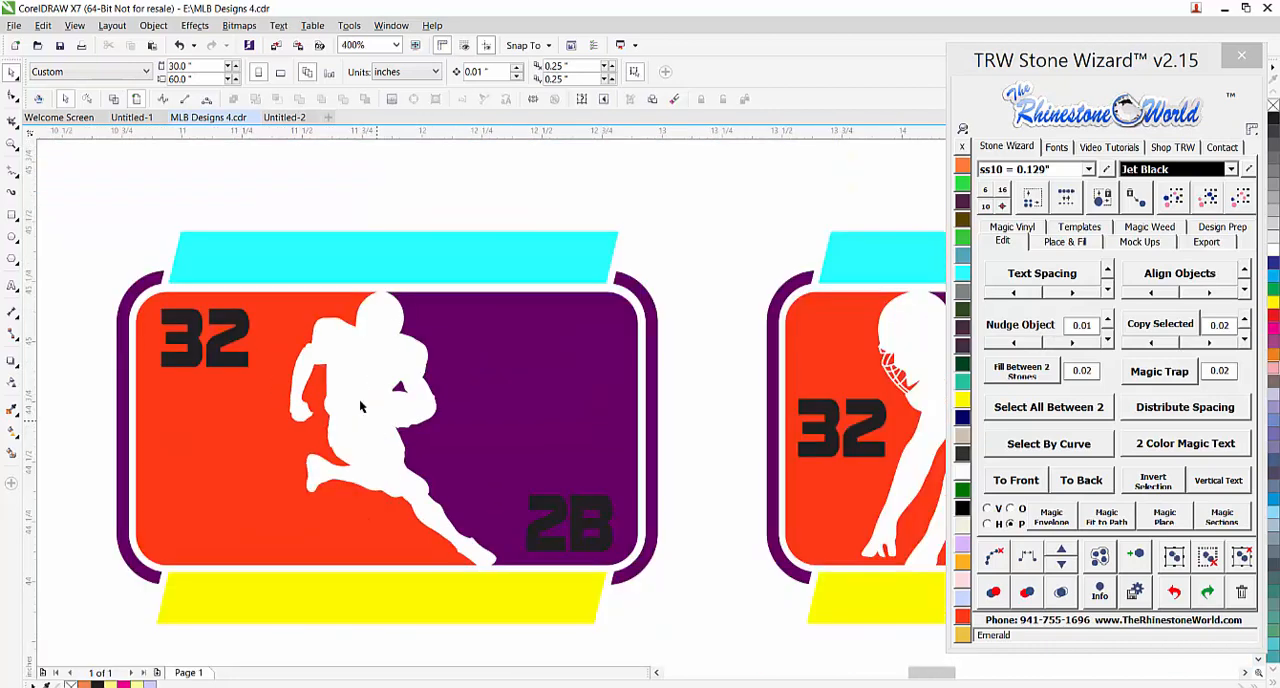
scroll(361, 406, "up", 1)
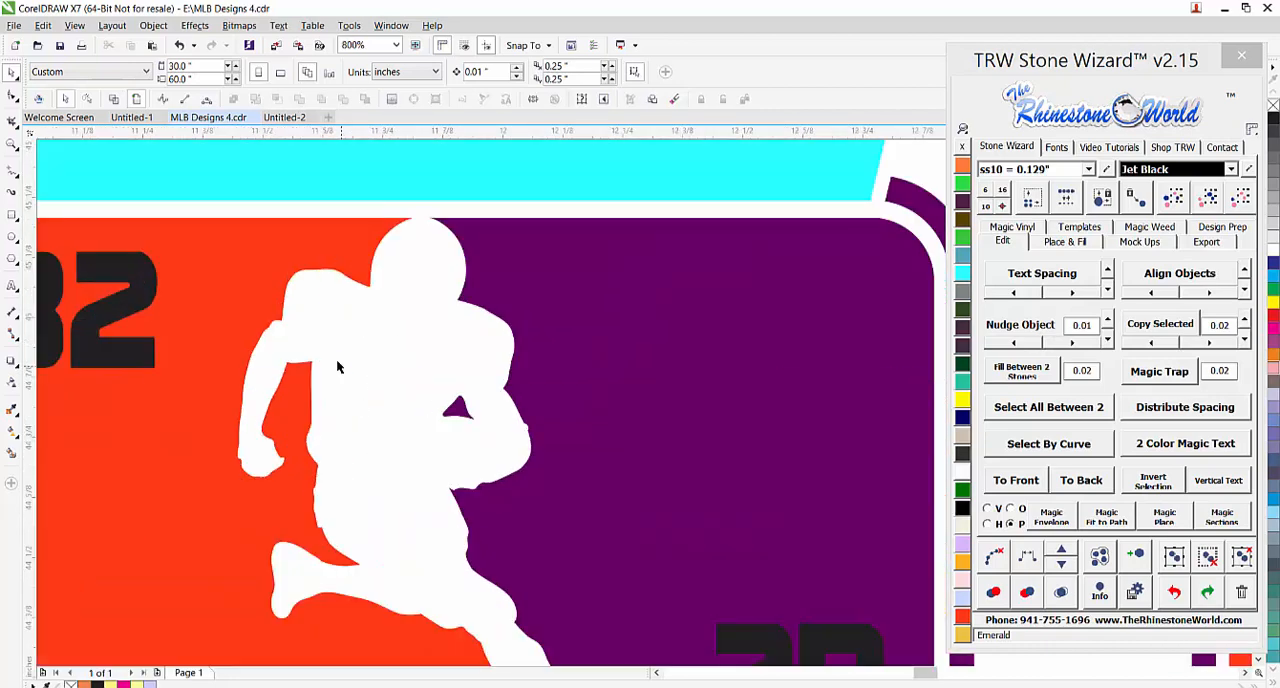
left_click(12, 361)
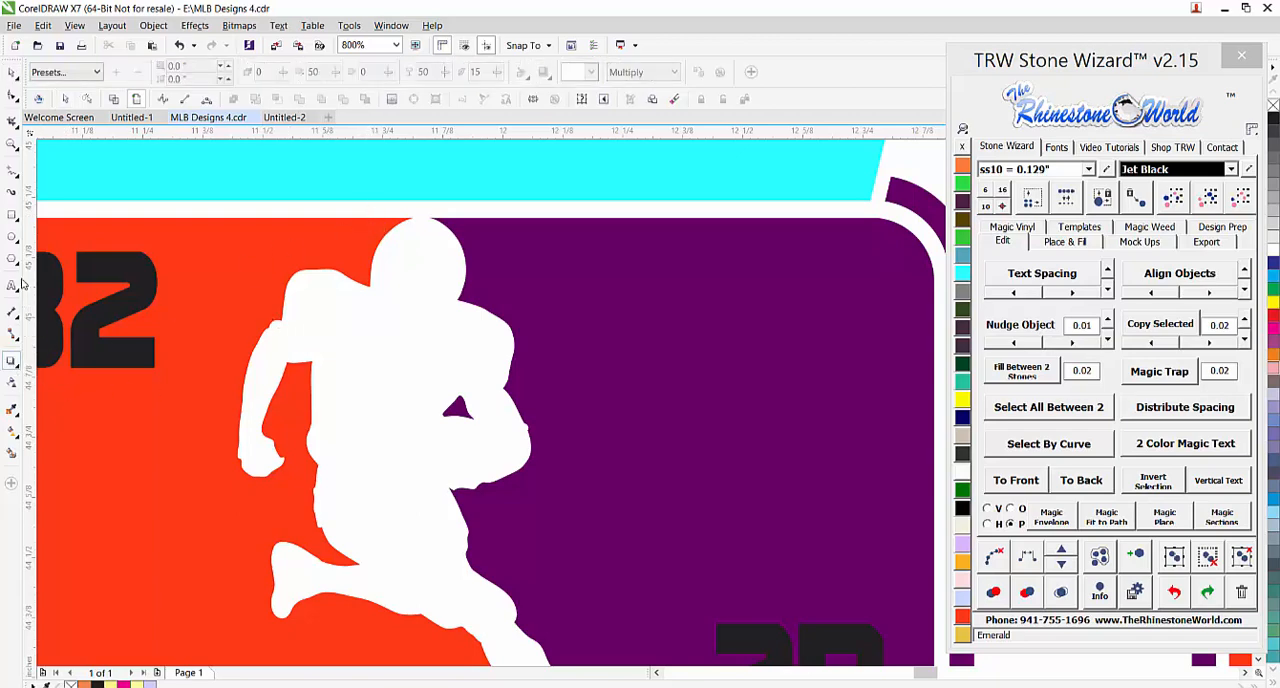
left_click(12, 214)
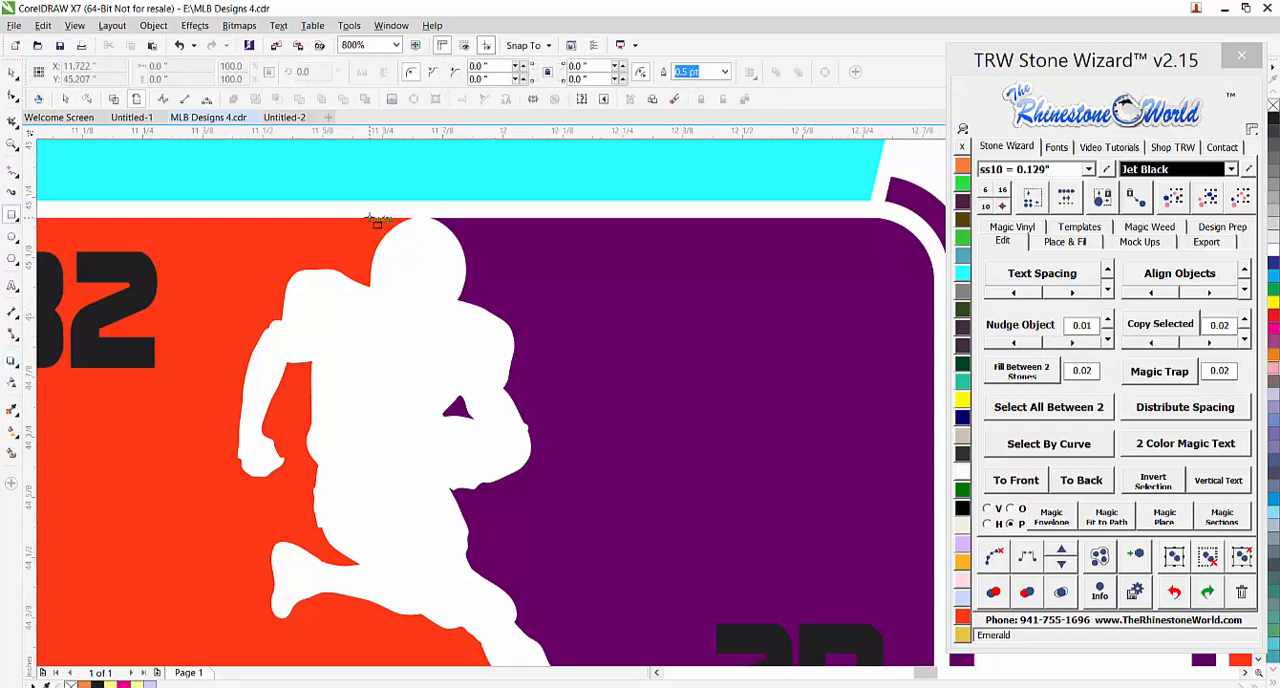
left_click_drag(369, 210, 461, 217)
Draw another thin rectangle about 0.154 by 0.013 inches along the underside of the running player's front foot
scroll(423, 209, "down", 3)
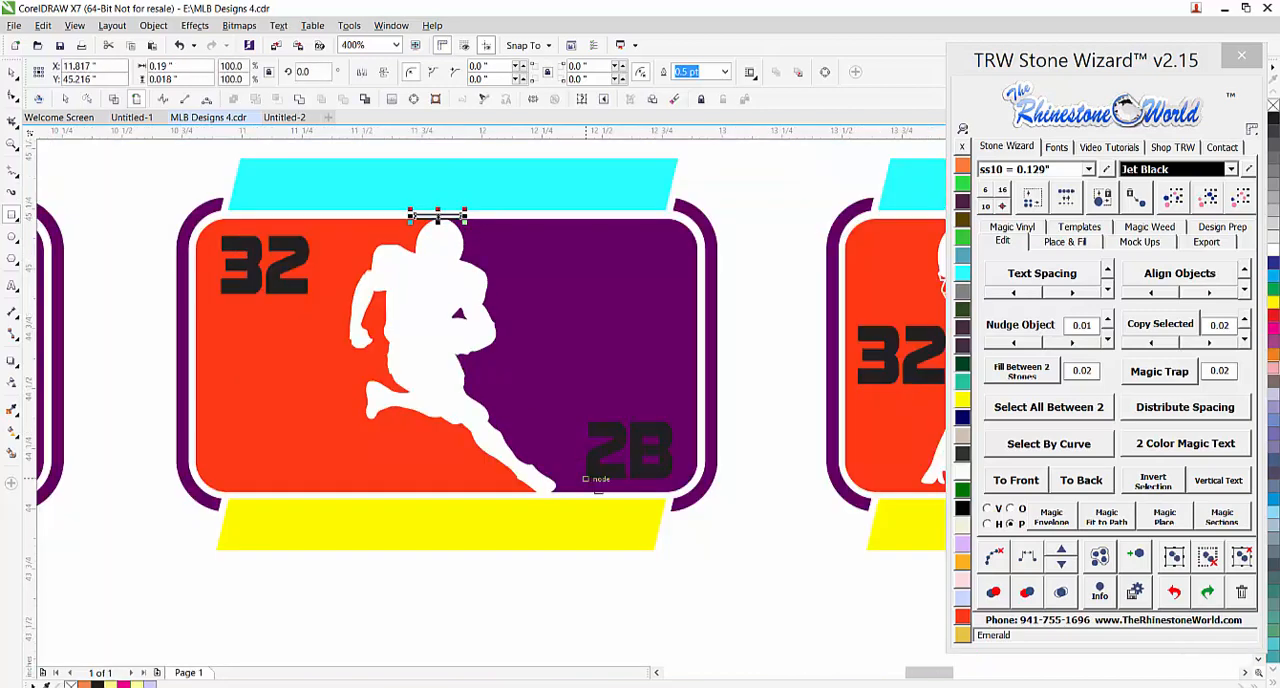
scroll(537, 500, "up", 3)
left_click_drag(537, 486, 449, 492)
left_click(12, 72)
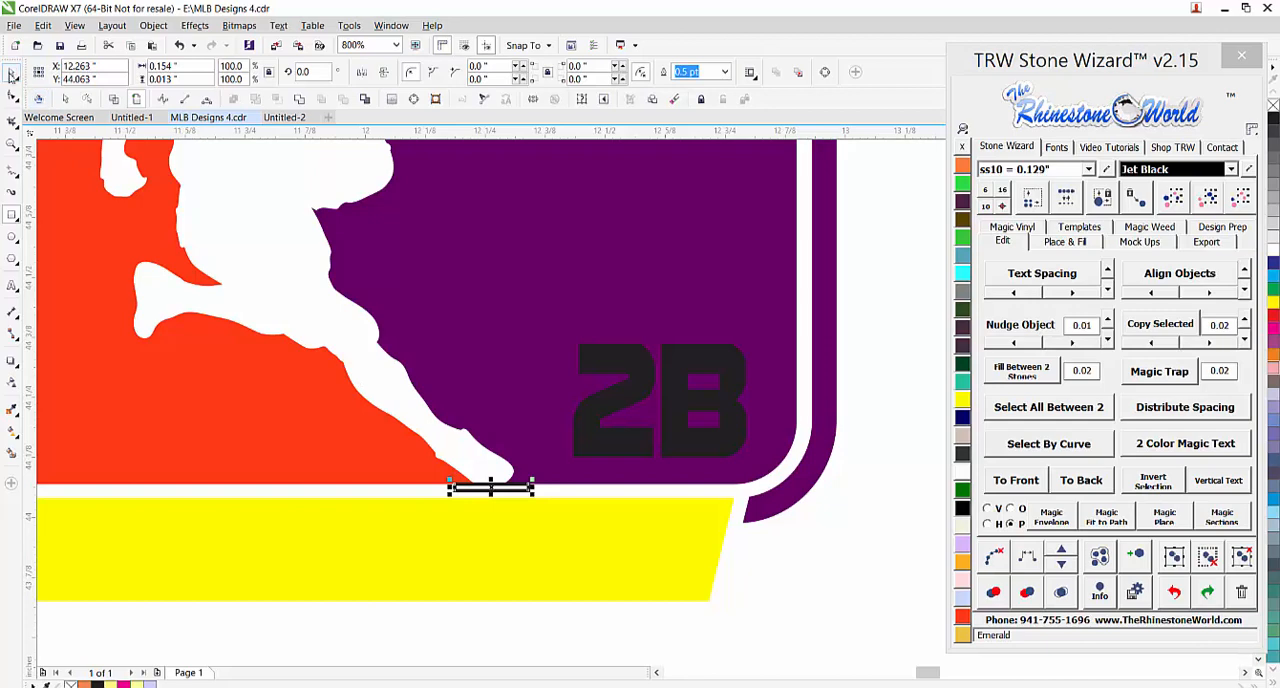
left_click(845, 511)
Create a filled shape from the running football player's enclosed white area with the Smart Fill tool
scroll(845, 511, "down", 3)
scroll(782, 455, "up", 1)
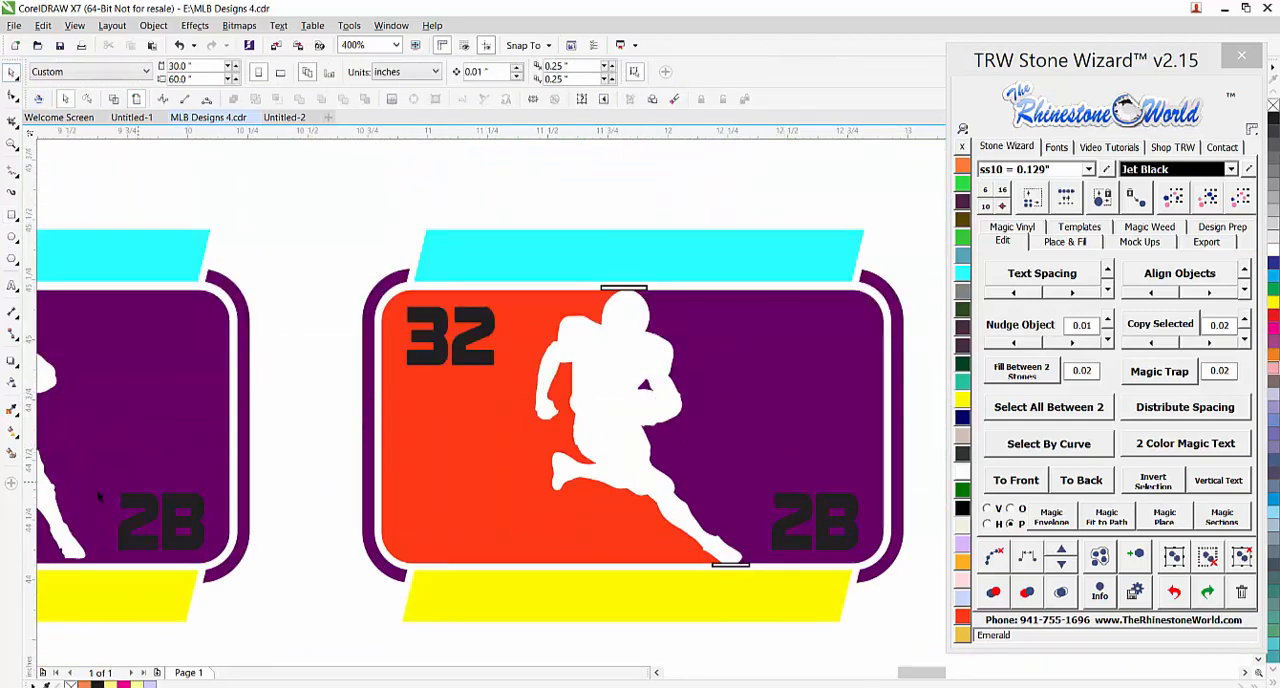
left_click(10, 455)
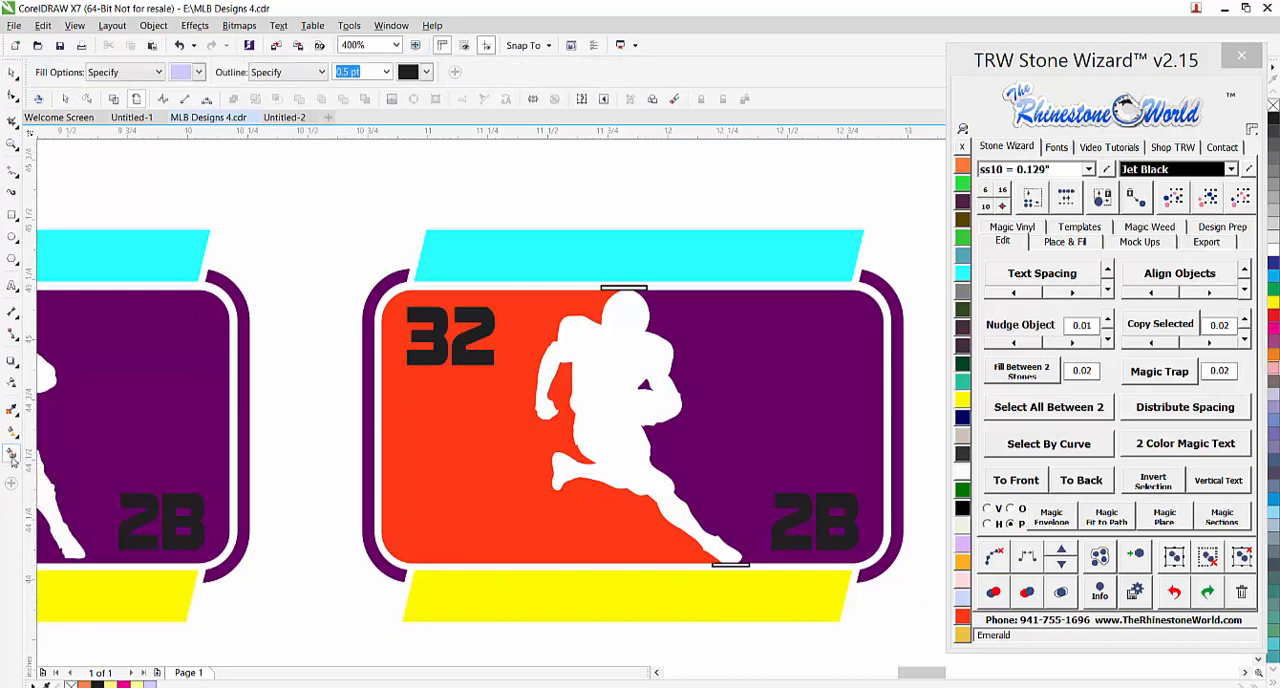
left_click(608, 427)
key("space")
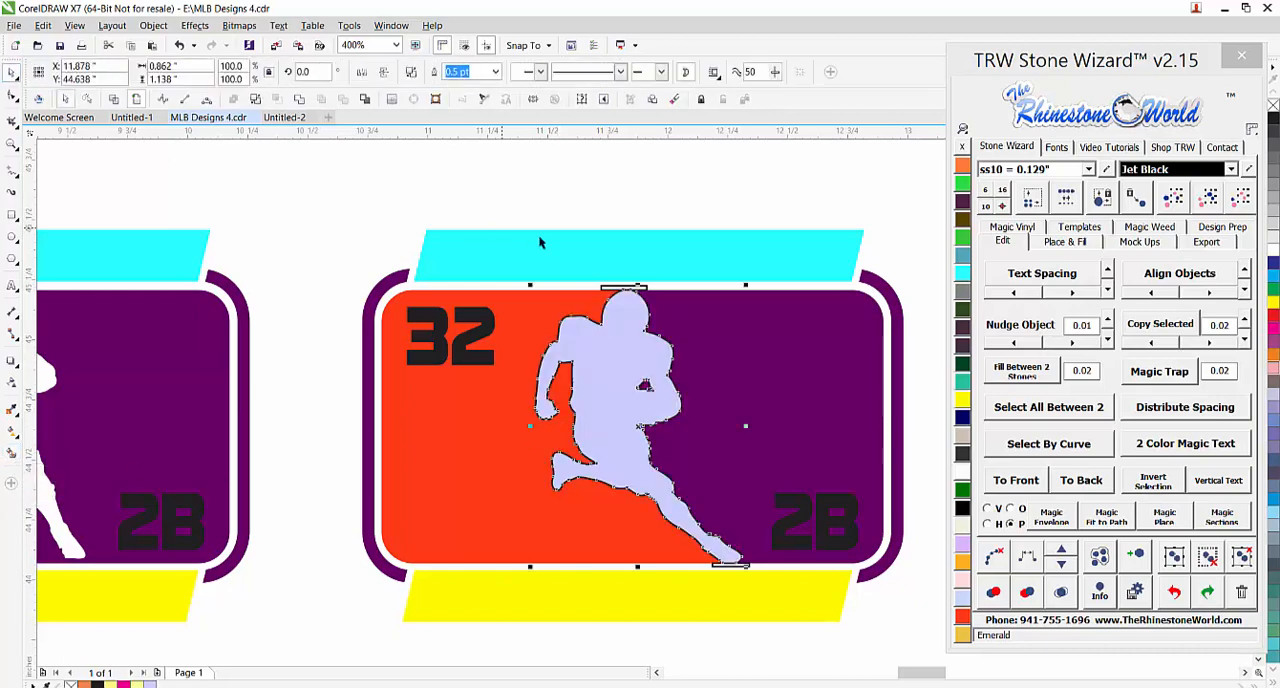
Move the filled player shape out of its template to the blank area beside the template grid
scroll(538, 234, "down", 2)
left_click_drag(557, 272, 97, 350)
scroll(100, 365, "up", 2)
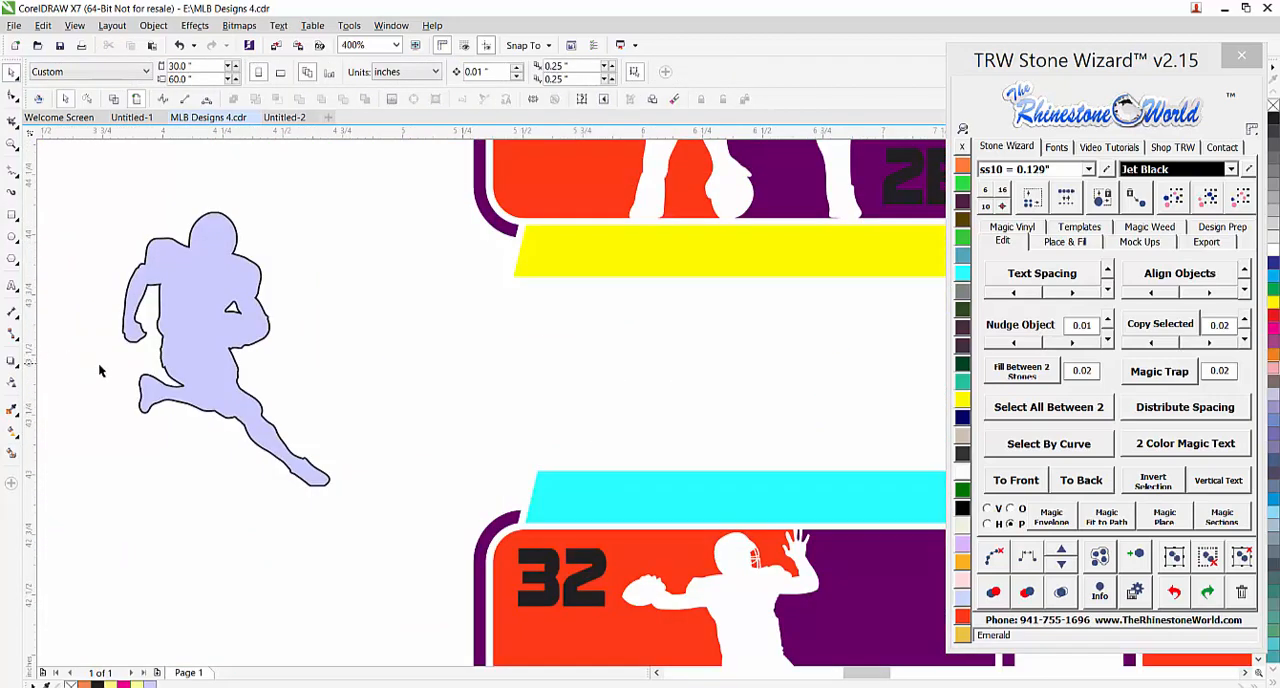
Fill the extracted player silhouette with black and remove its outline
left_click(187, 340)
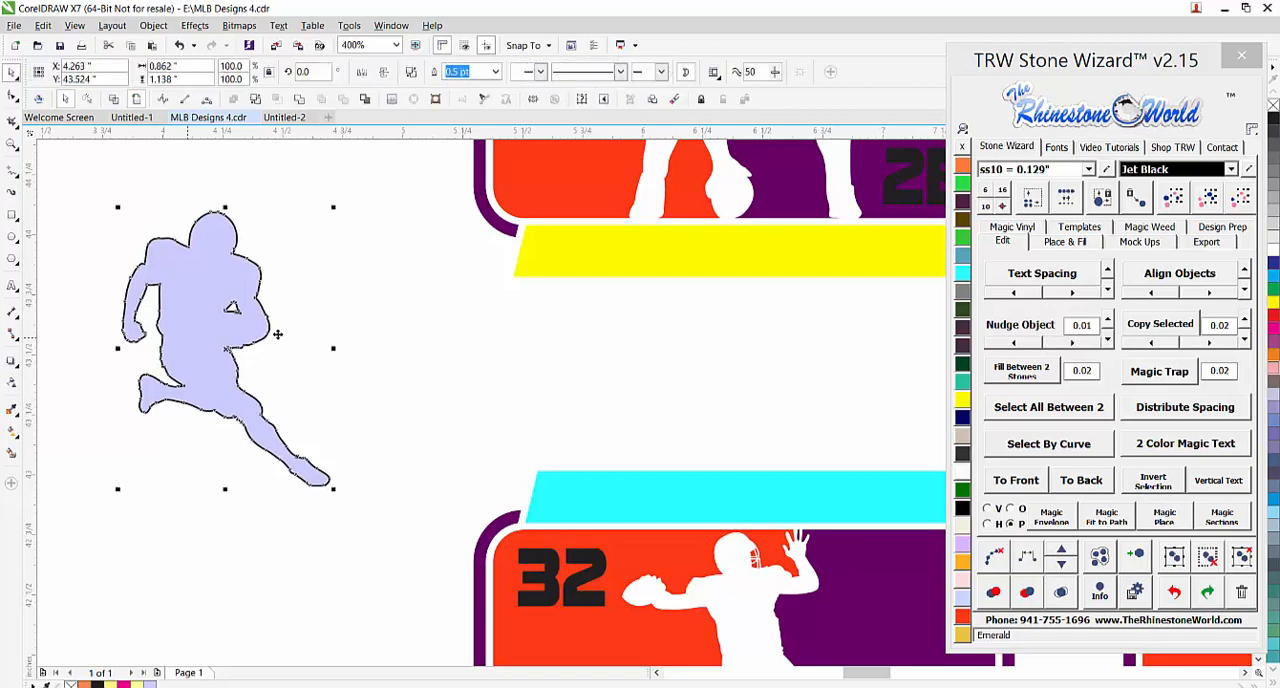
left_click(962, 508)
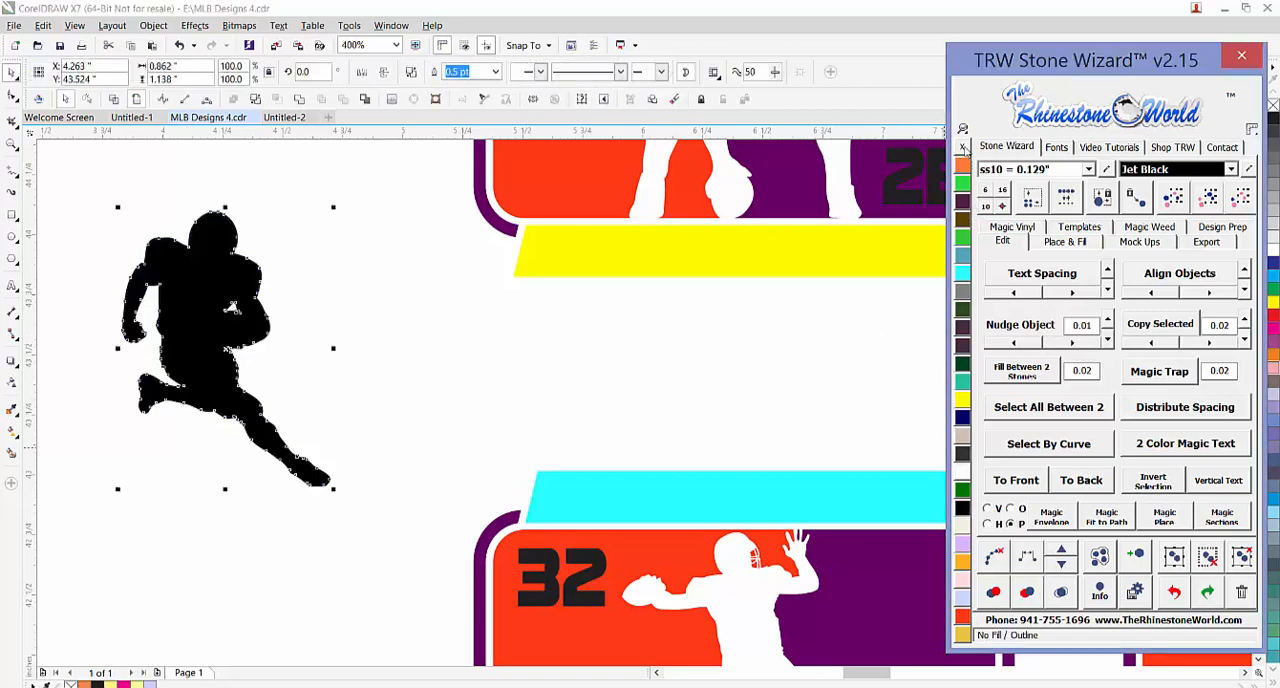
left_click(261, 213)
Round off the flat top of the silhouette's helmet by deleting the two nodes at the ends of the flat edge
scroll(207, 197, "up", 3)
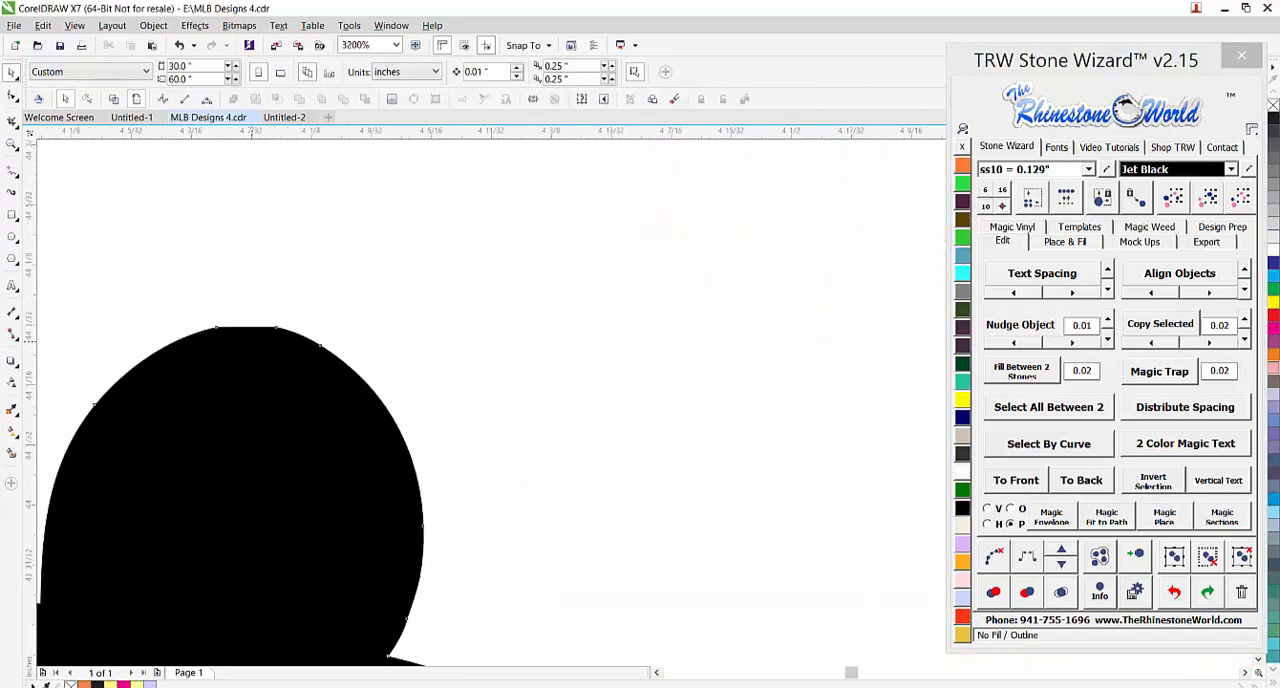
double_click(252, 400)
left_click_drag(290, 305, 195, 338)
key("Delete")
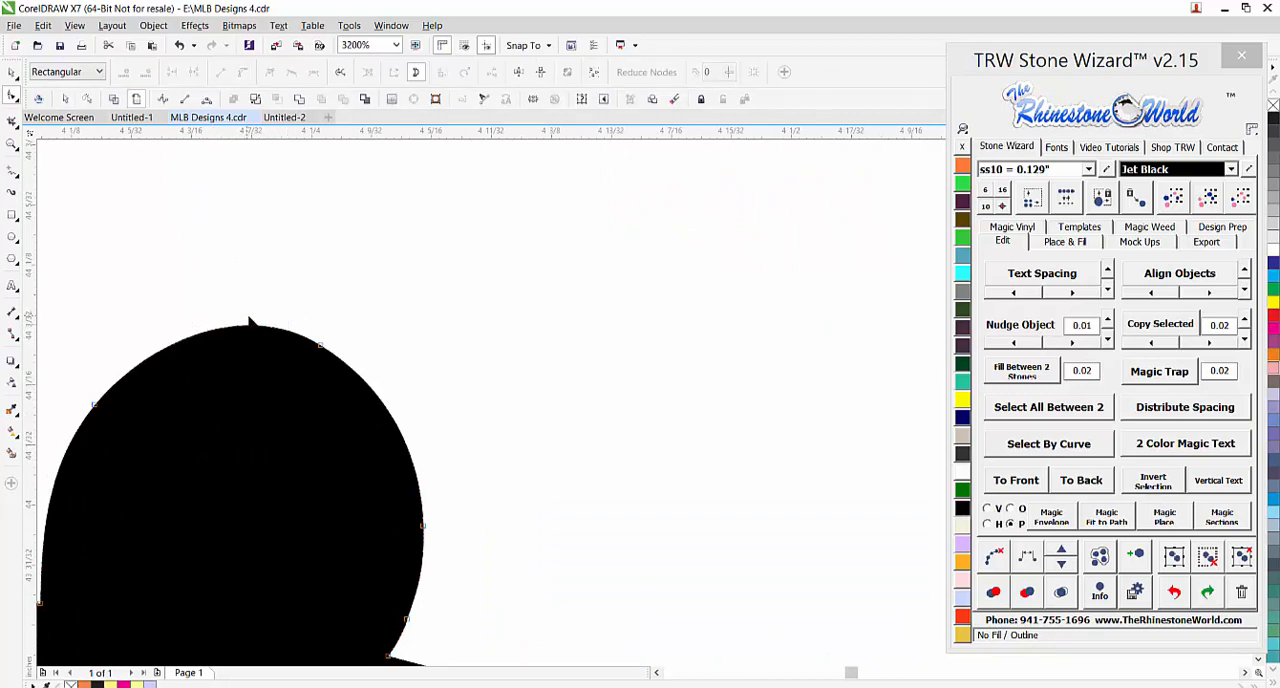
Round off the flat sole of the silhouette's front foot by deleting the two nodes along its bottom edge
scroll(250, 322, "down", 4)
scroll(300, 445, "up", 3)
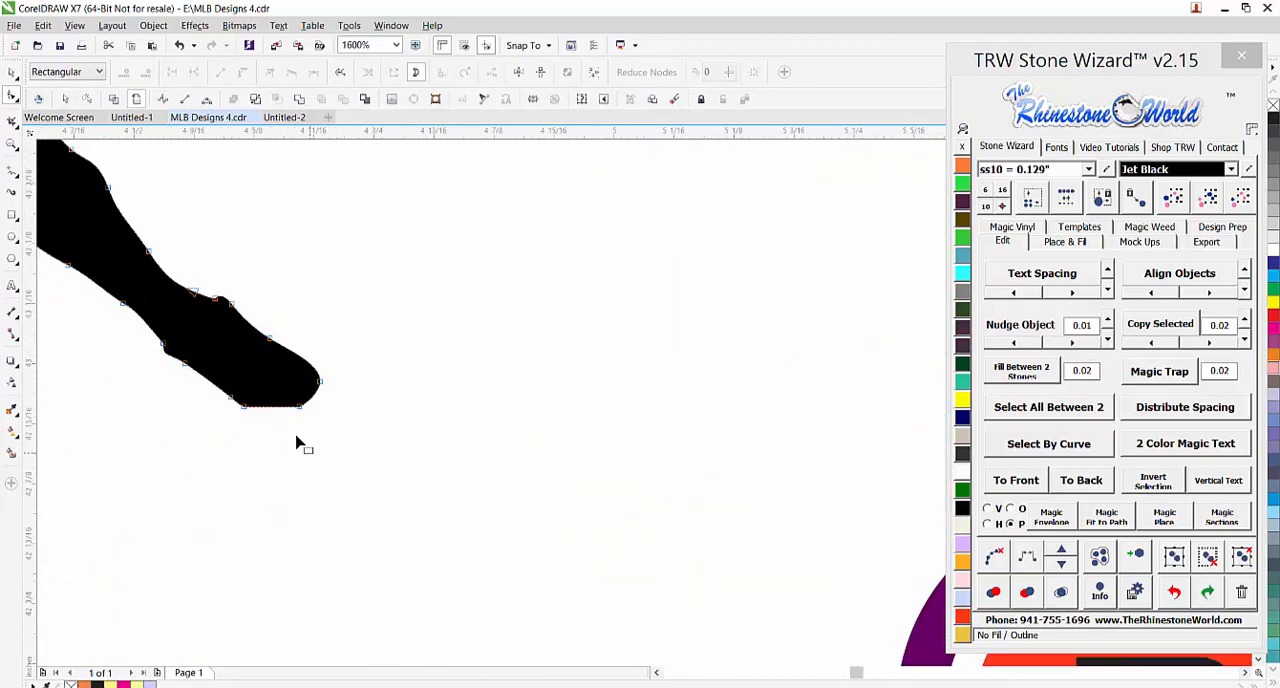
scroll(300, 445, "up", 1)
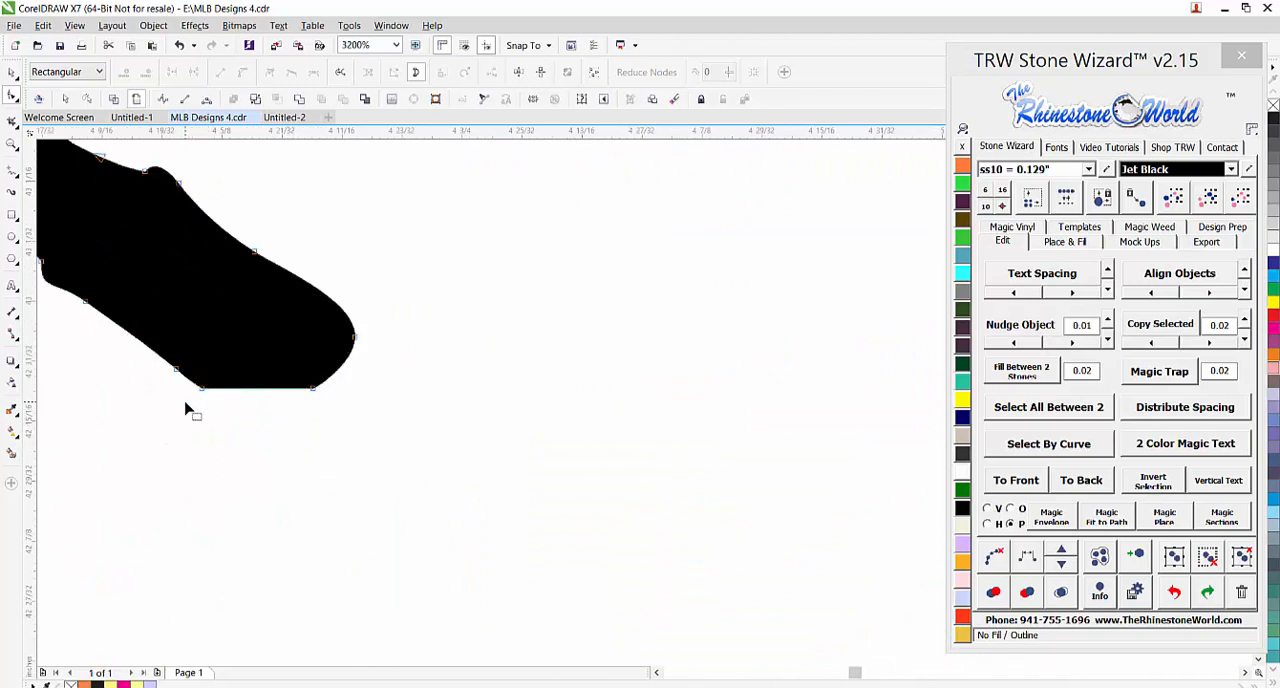
left_click_drag(186, 404, 372, 390)
key("Delete")
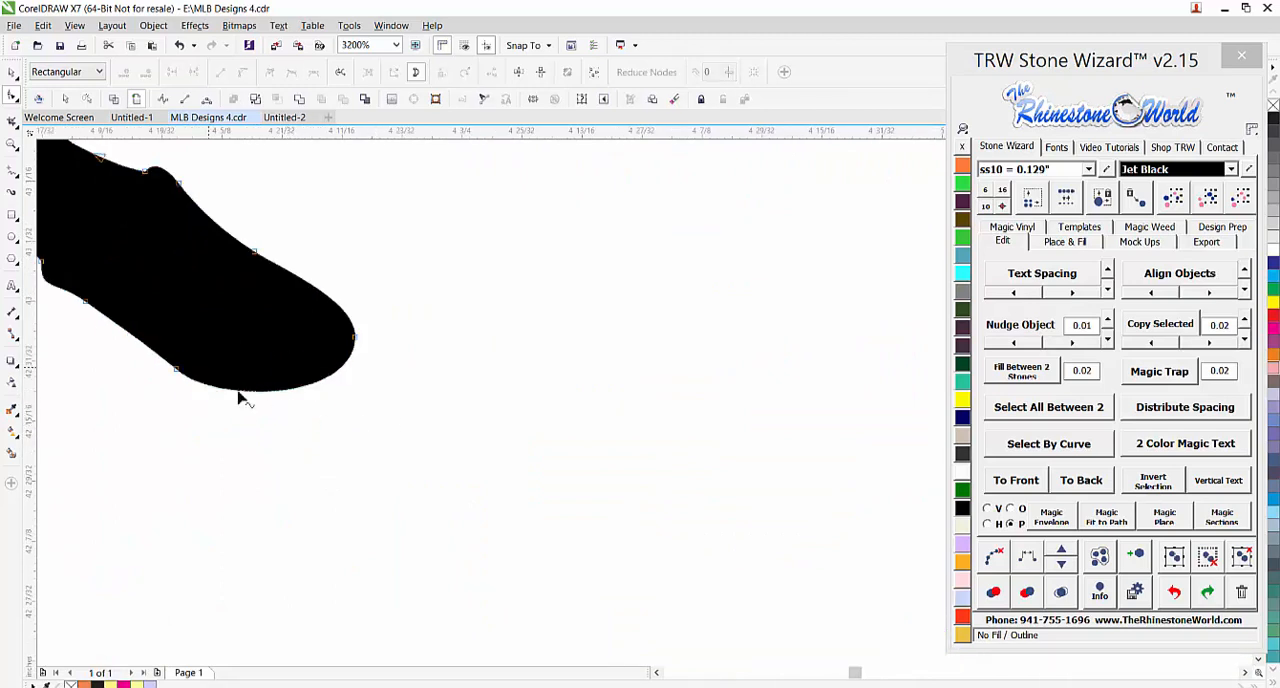
left_click(12, 72)
Move the black player silhouette slightly down and farther away from the templates
scroll(482, 428, "down", 2)
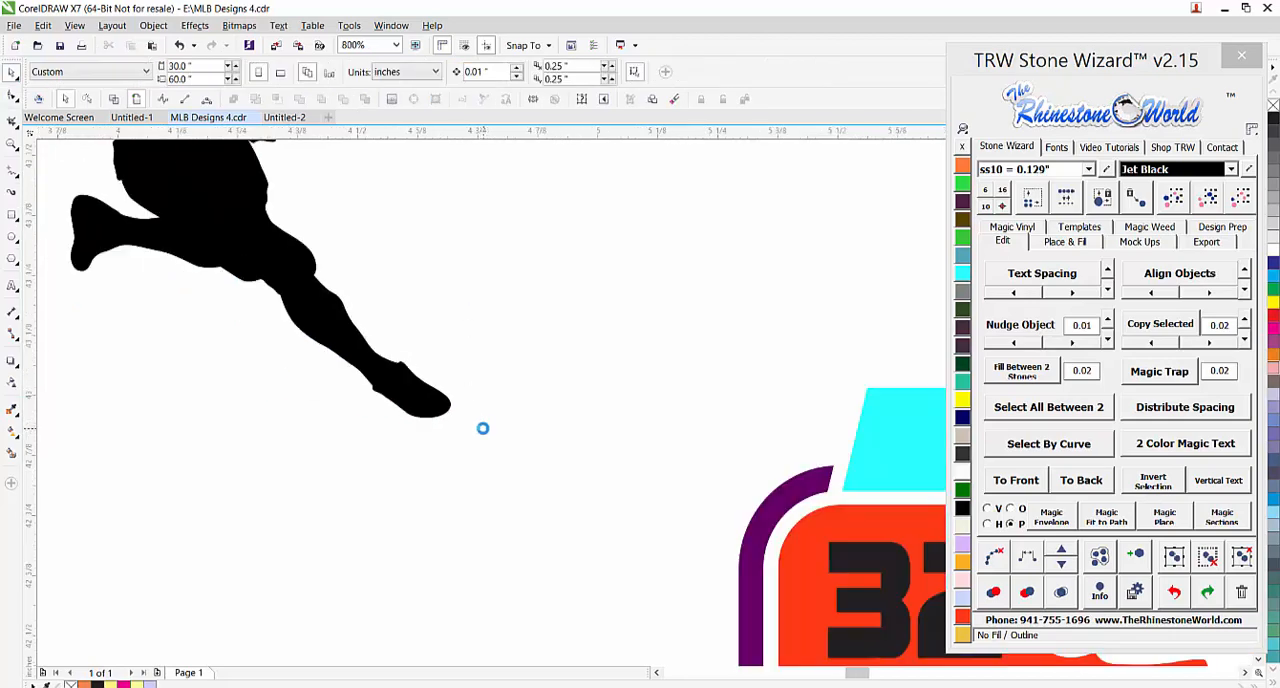
scroll(482, 428, "down", 2)
scroll(462, 355, "up", 1)
left_click(306, 356)
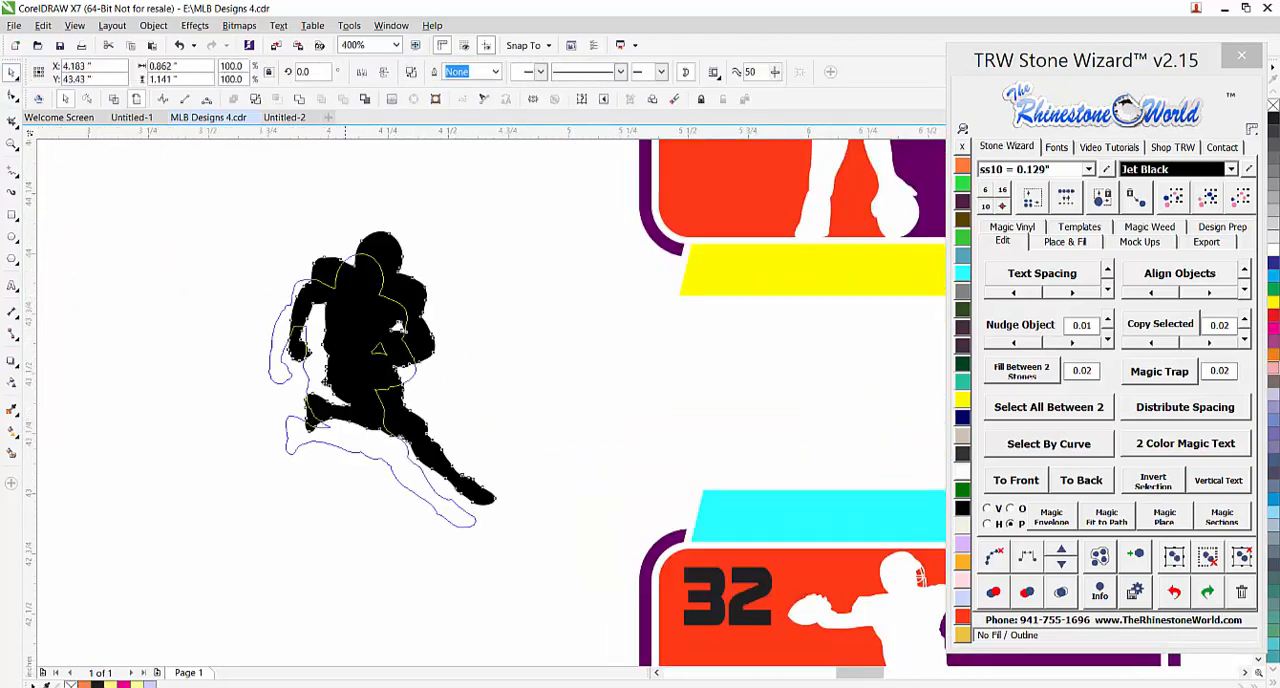
scroll(489, 459, "down", 2)
scroll(492, 462, "down", 1)
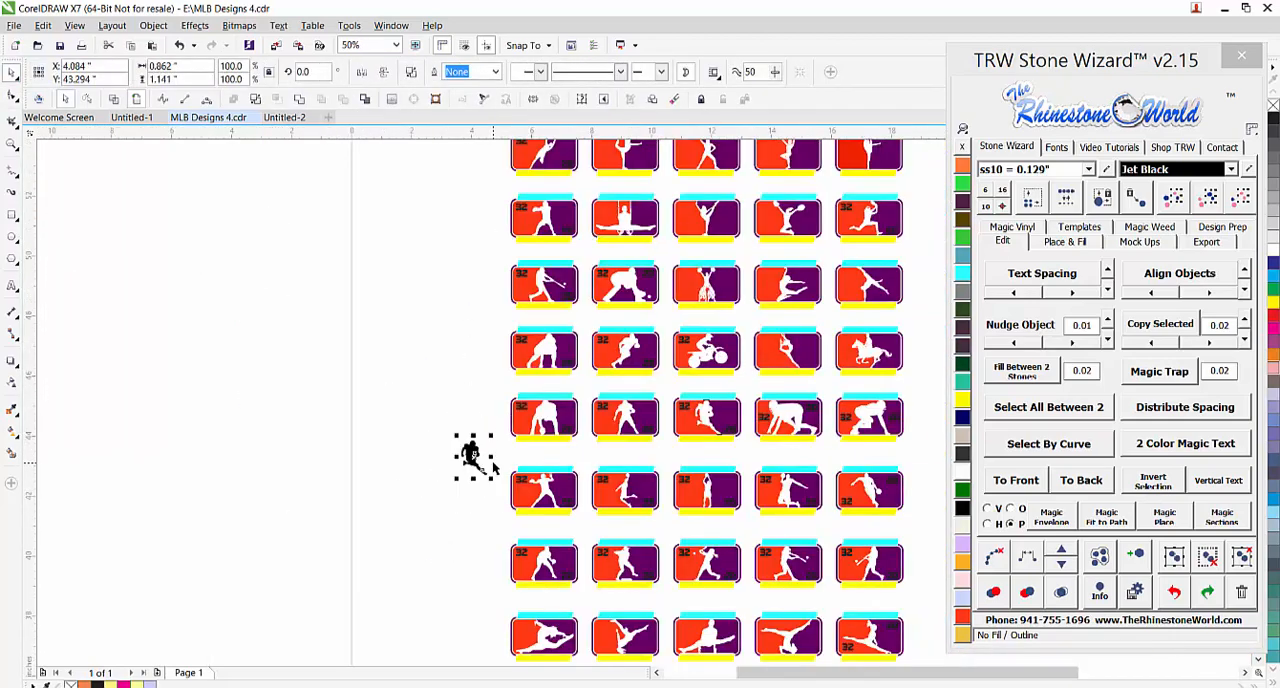
scroll(562, 477, "down", 1)
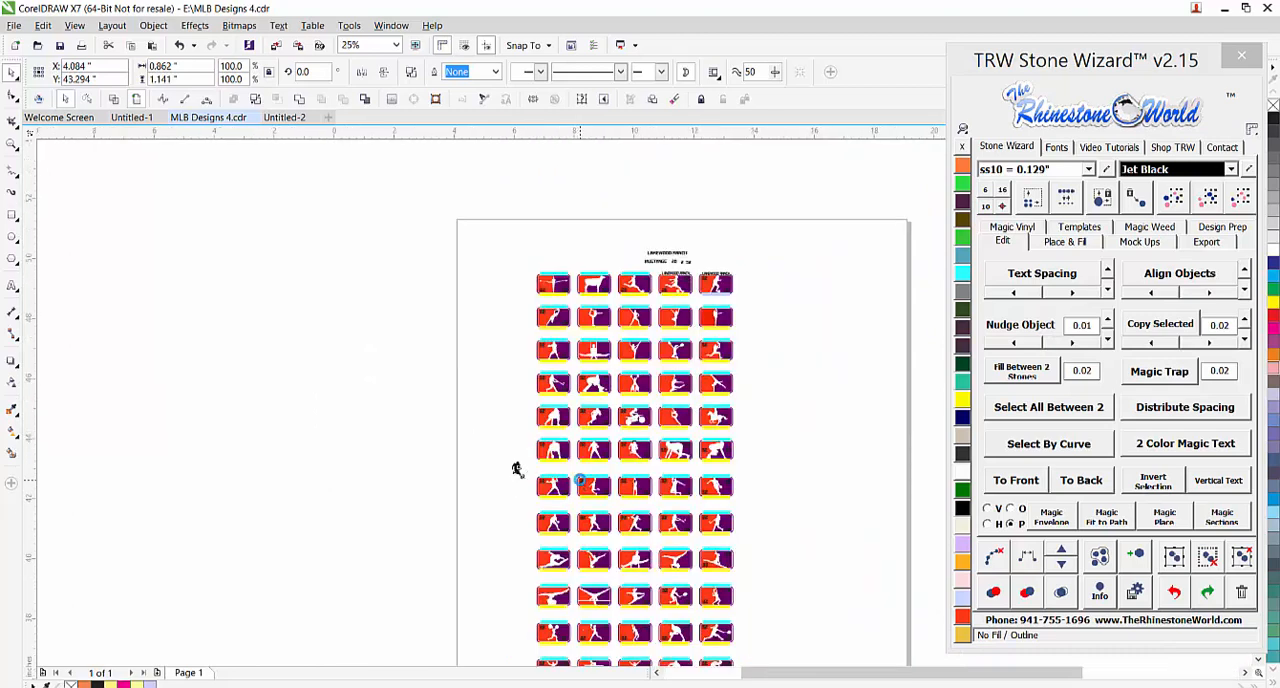
scroll(578, 477, "up", 2)
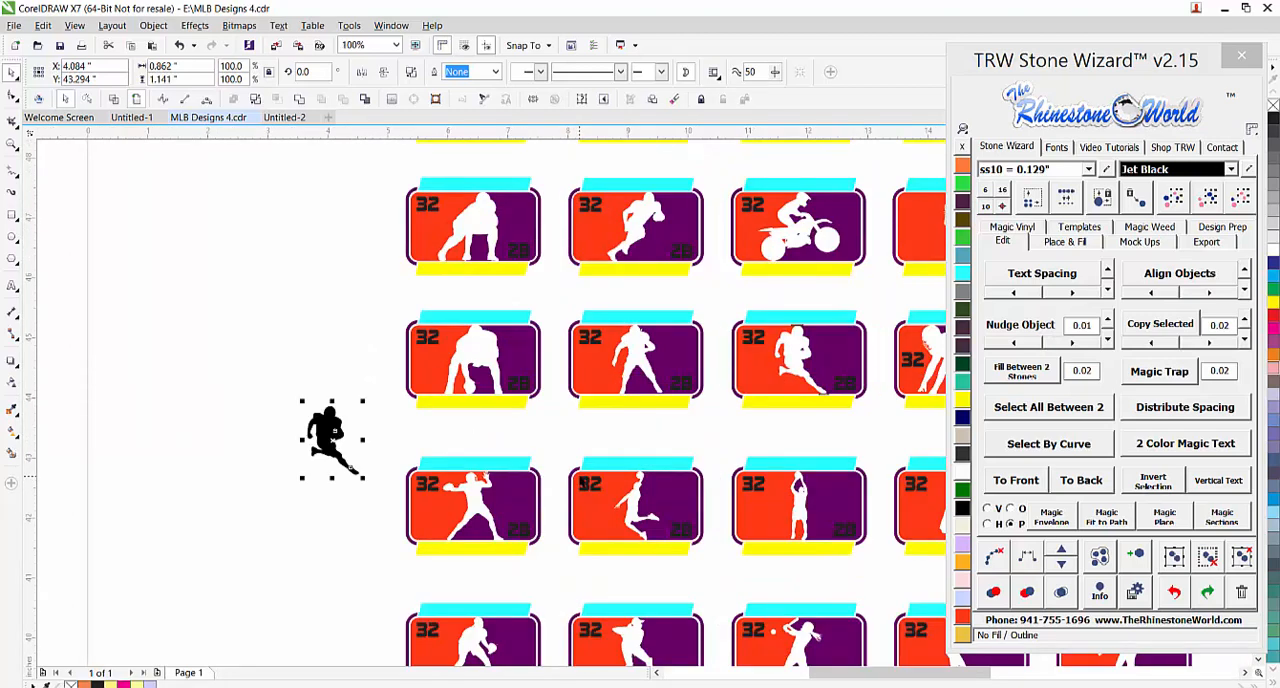
left_click(646, 449)
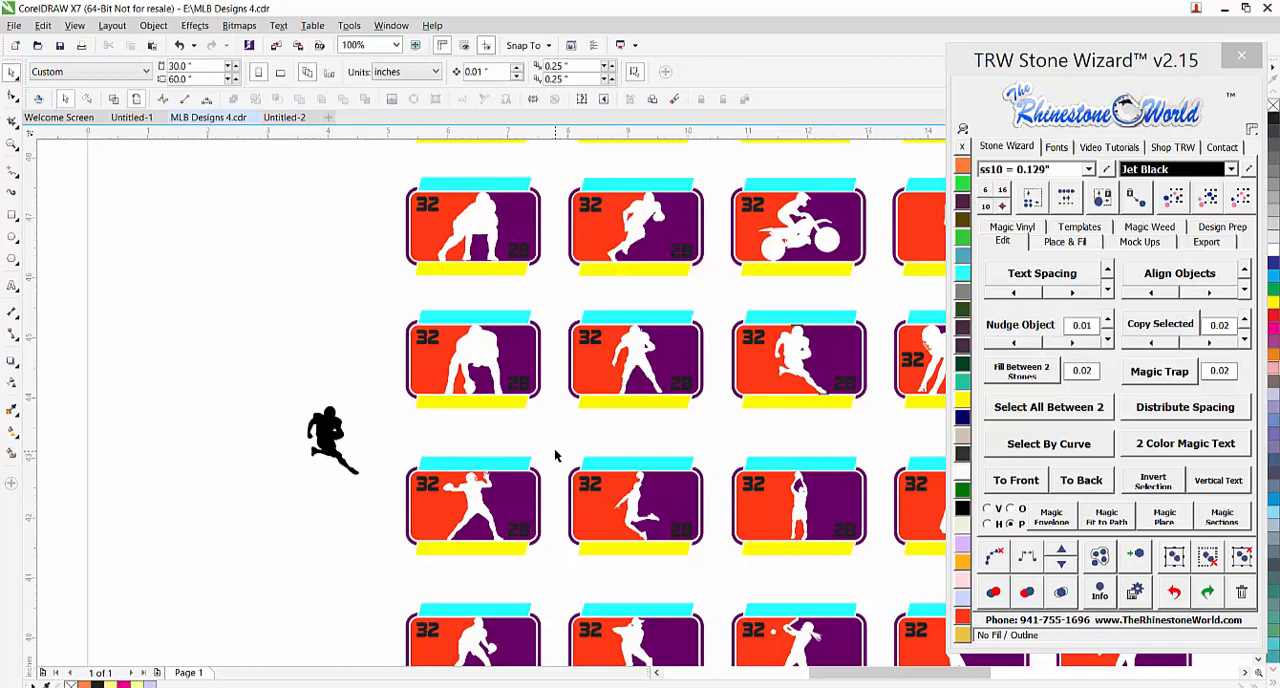
Apply Jet Black to the extracted player silhouette and delete it from the sheet
left_click(345, 445)
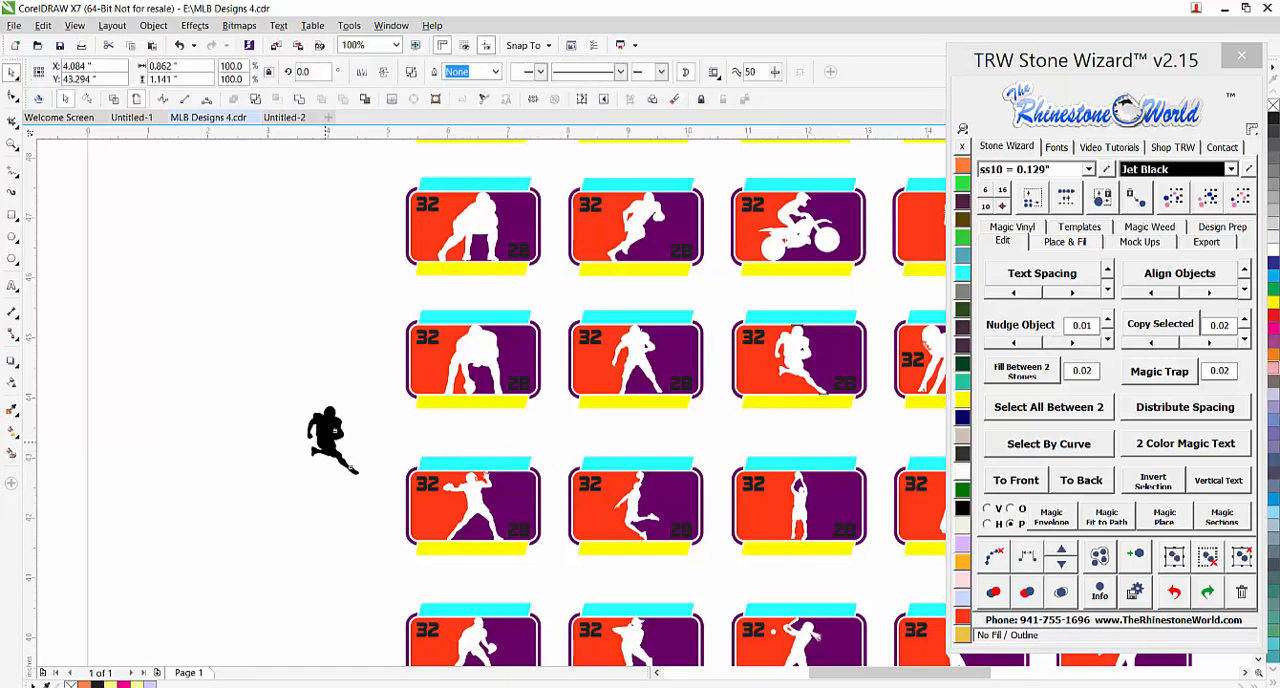
left_click(962, 508)
left_click(518, 430)
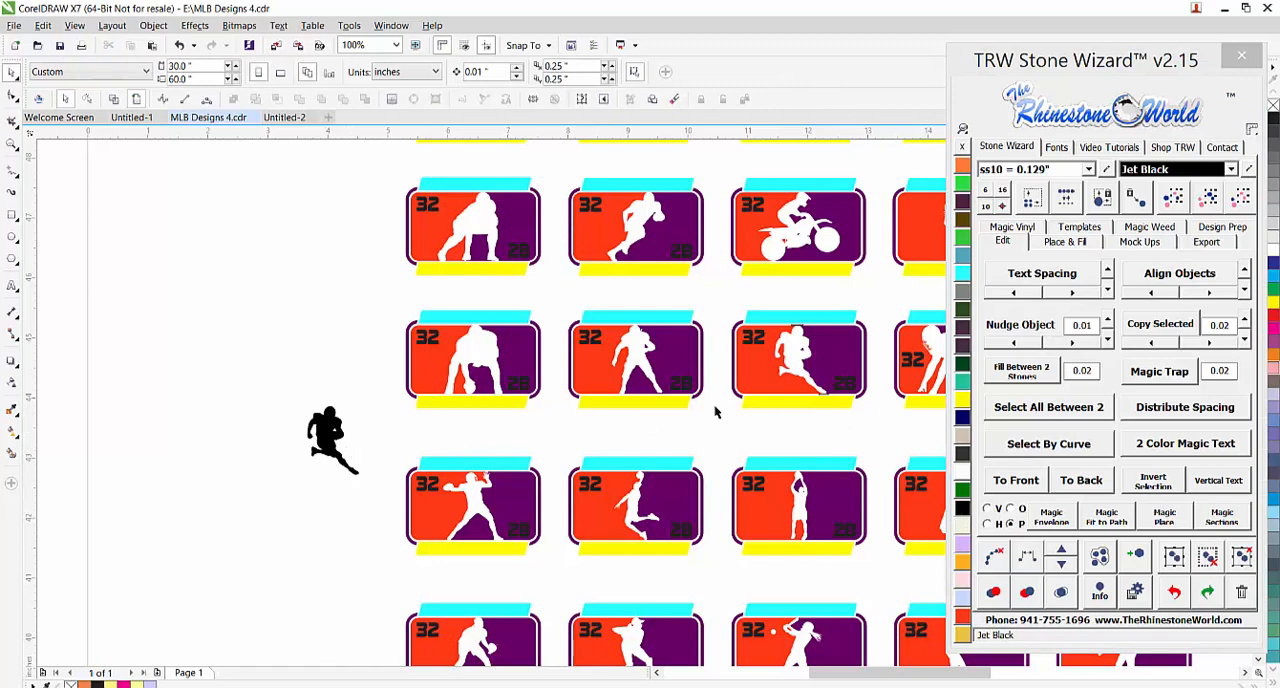
left_click(345, 444)
key("Delete")
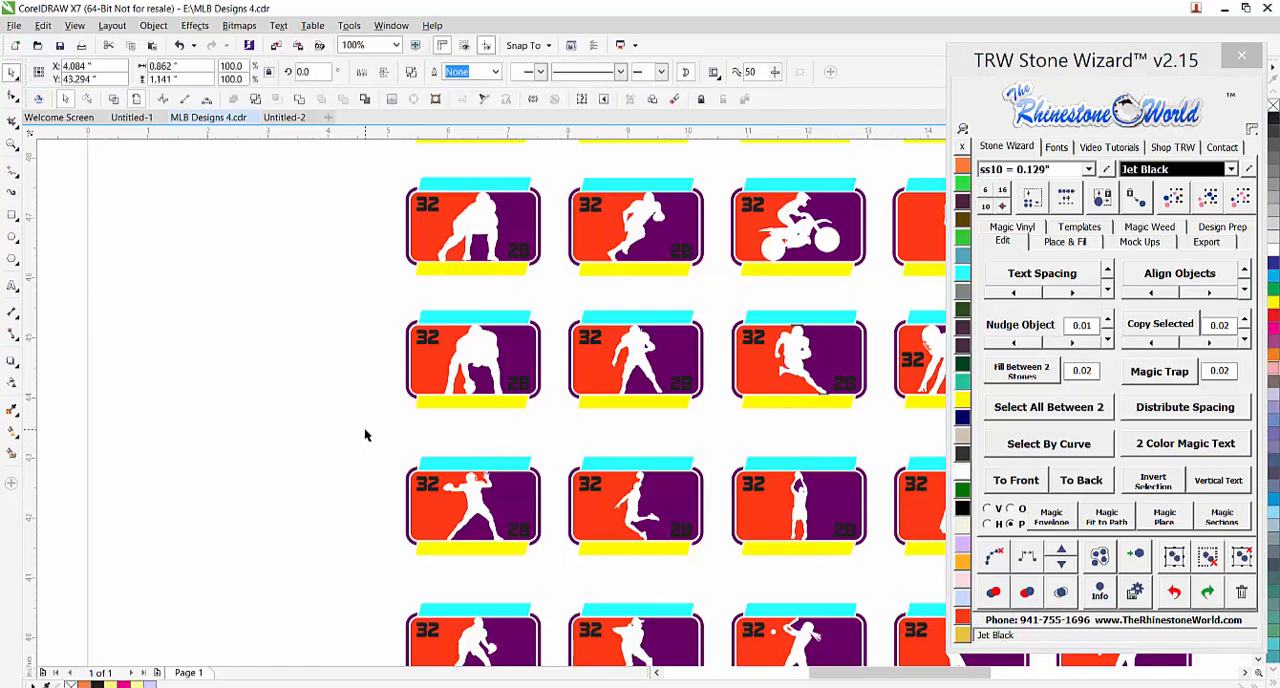
Review the template sheet, the templates poster in Untitled-1 and the Lakewood Ranch car decal mockup in Untitled-2
scroll(364, 430, "down", 3)
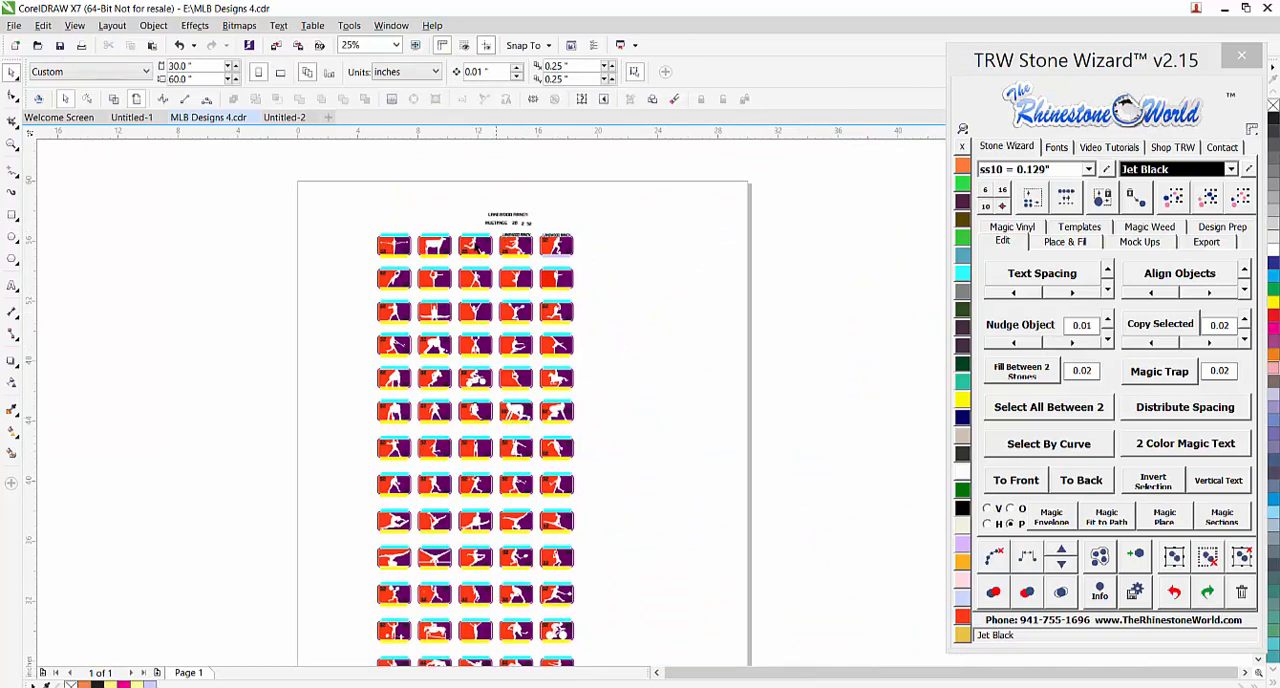
scroll(475, 246, "up", 3)
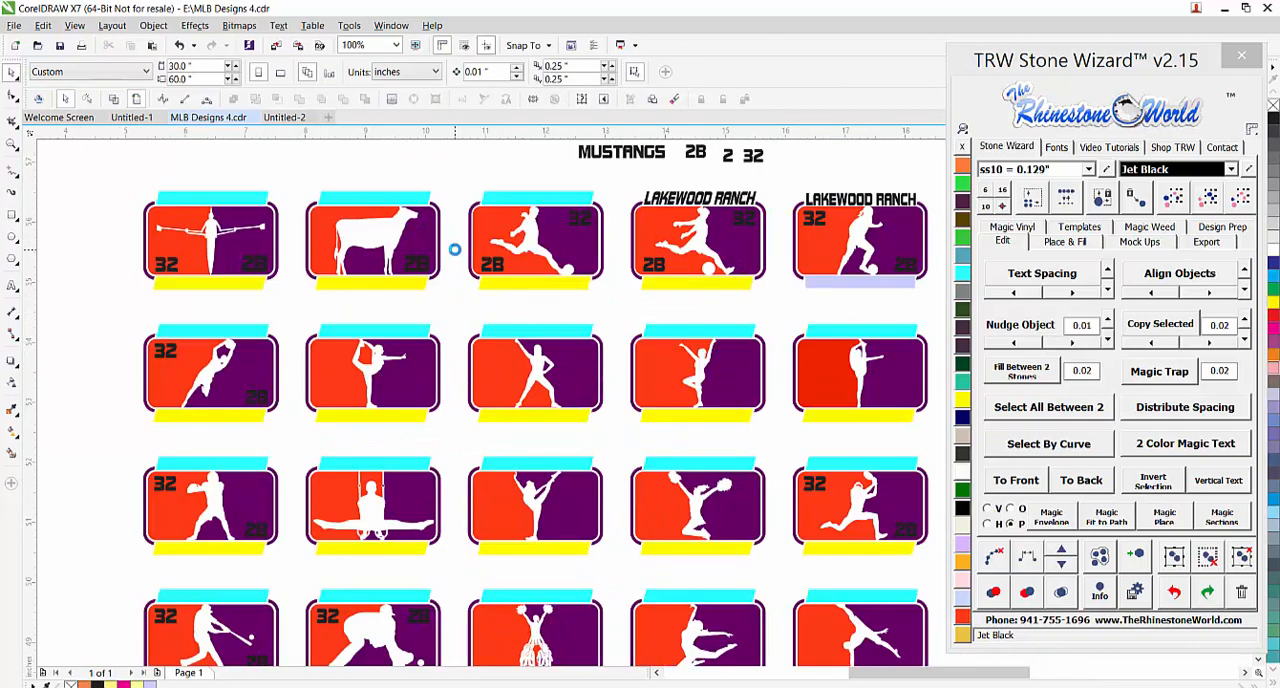
left_click(131, 119)
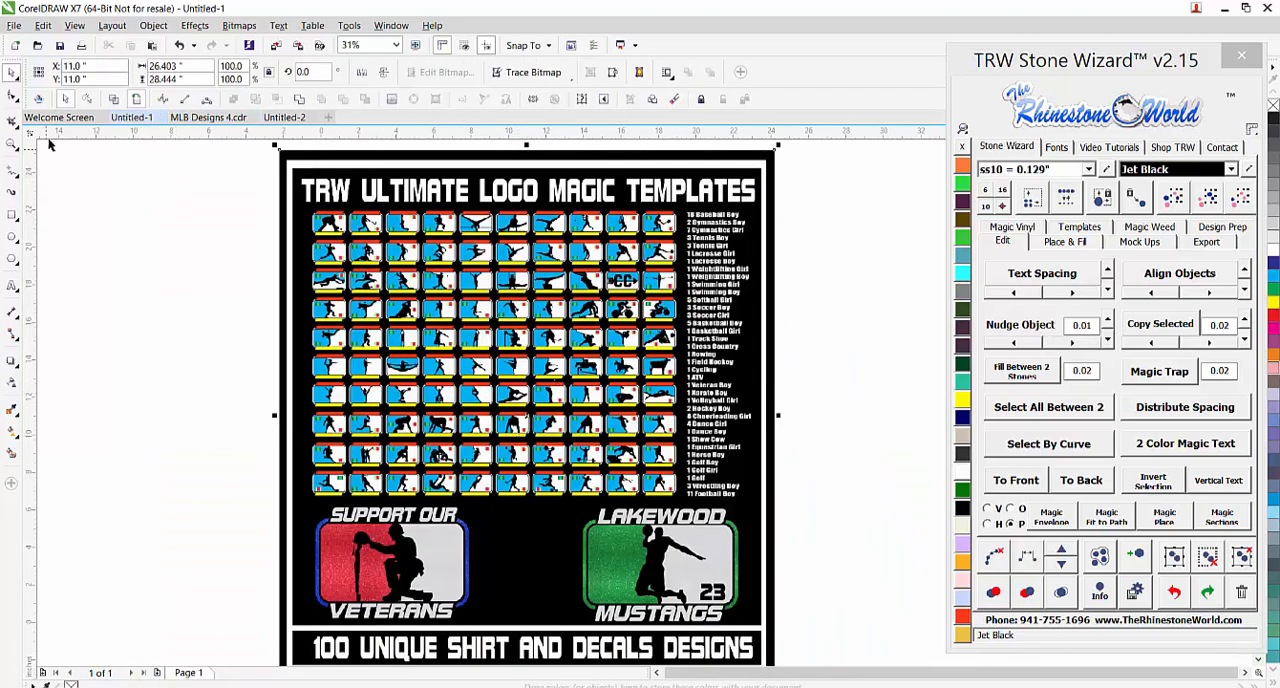
left_click(189, 121)
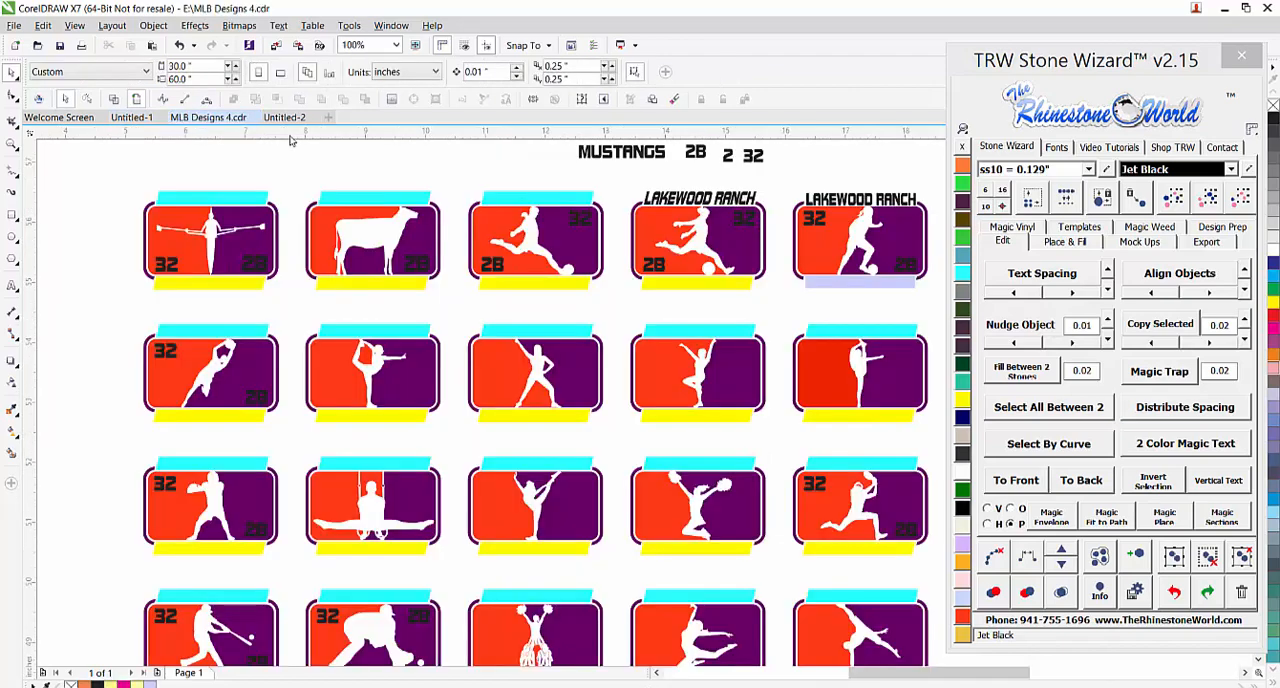
left_click(291, 121)
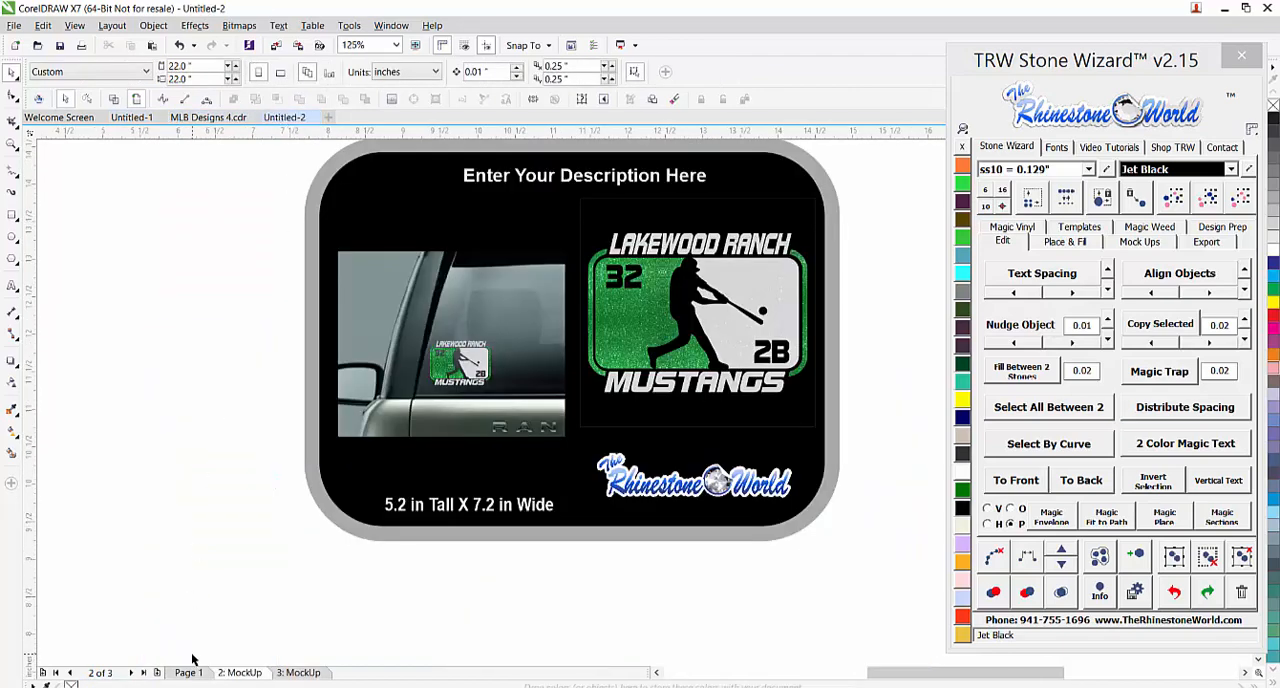
View the templates poster and examine the Valley Forge Patriots basketball design on page 2 up close
left_click(135, 117)
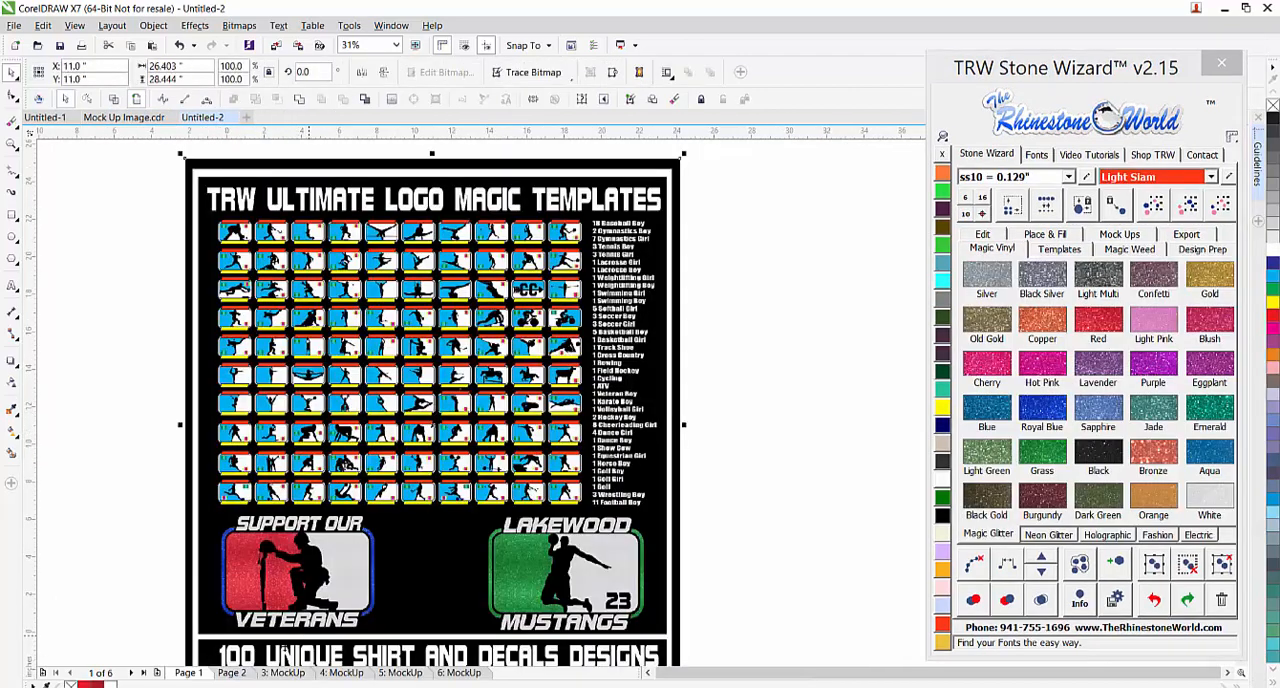
left_click(232, 675)
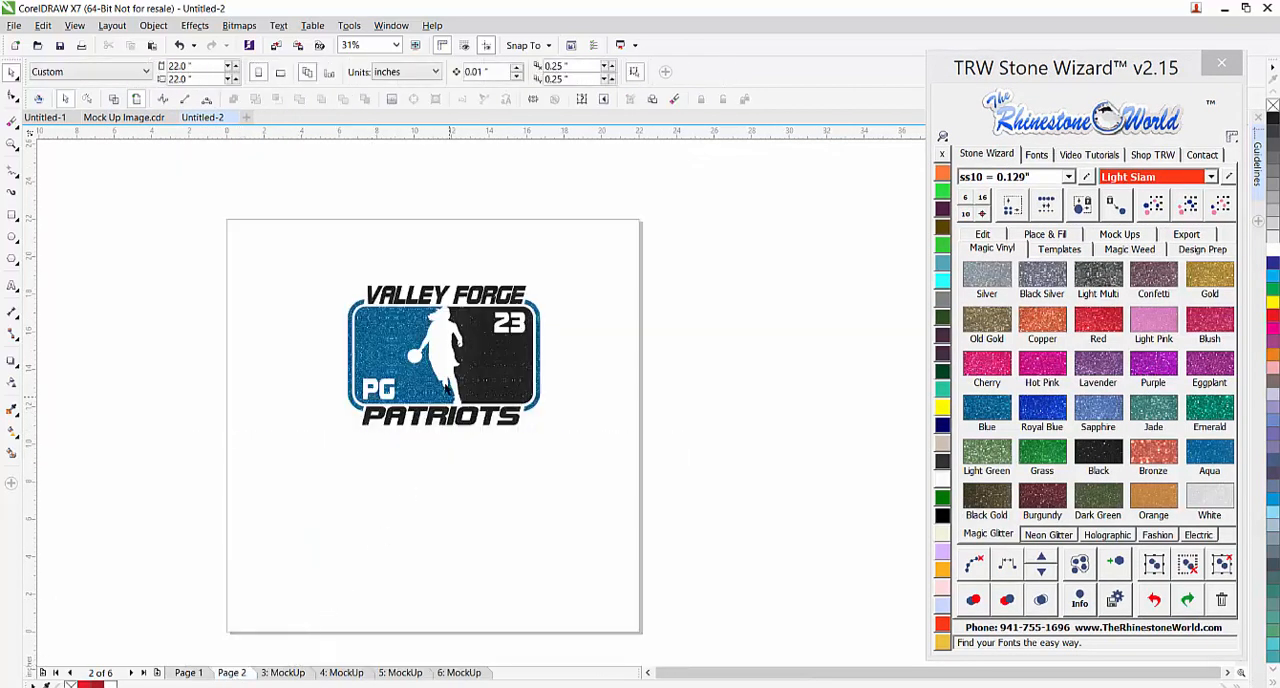
scroll(452, 356, "up", 2)
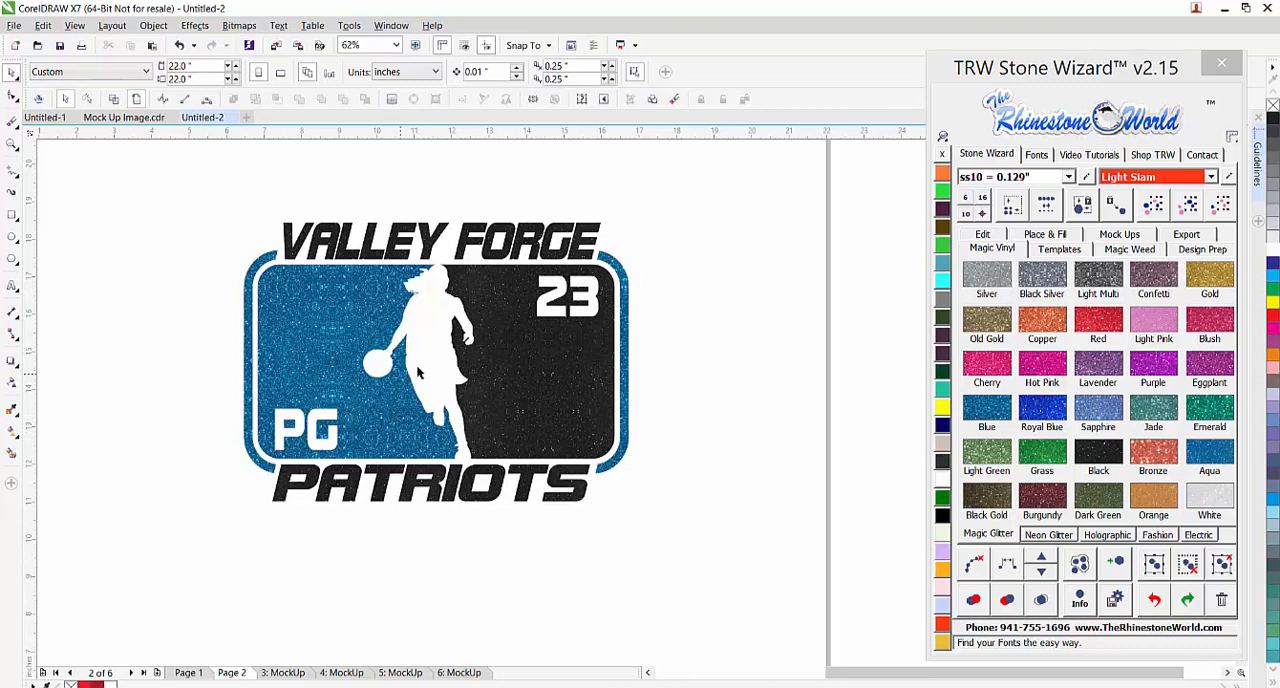
Review the shirt mockups on pages 3 to 6, examining the Arundel High Wildcats and Lakewood Mustangs designs up close
left_click(286, 672)
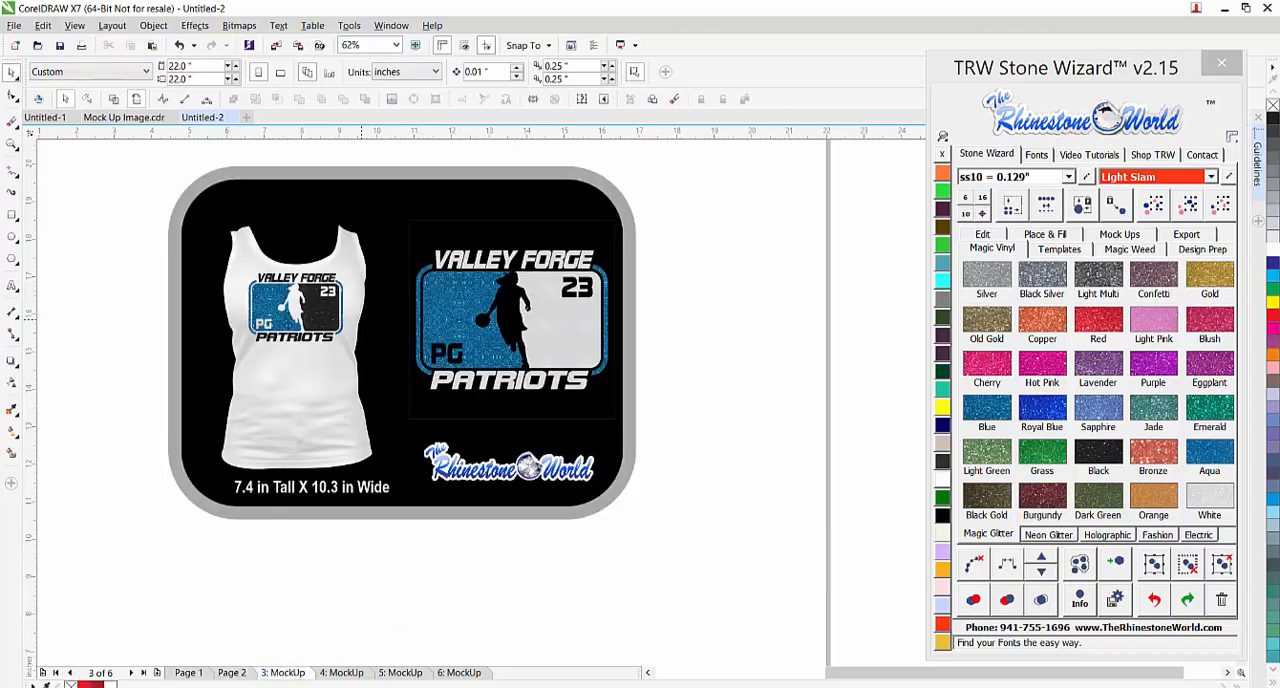
left_click(338, 672)
scroll(470, 252, "up", 2)
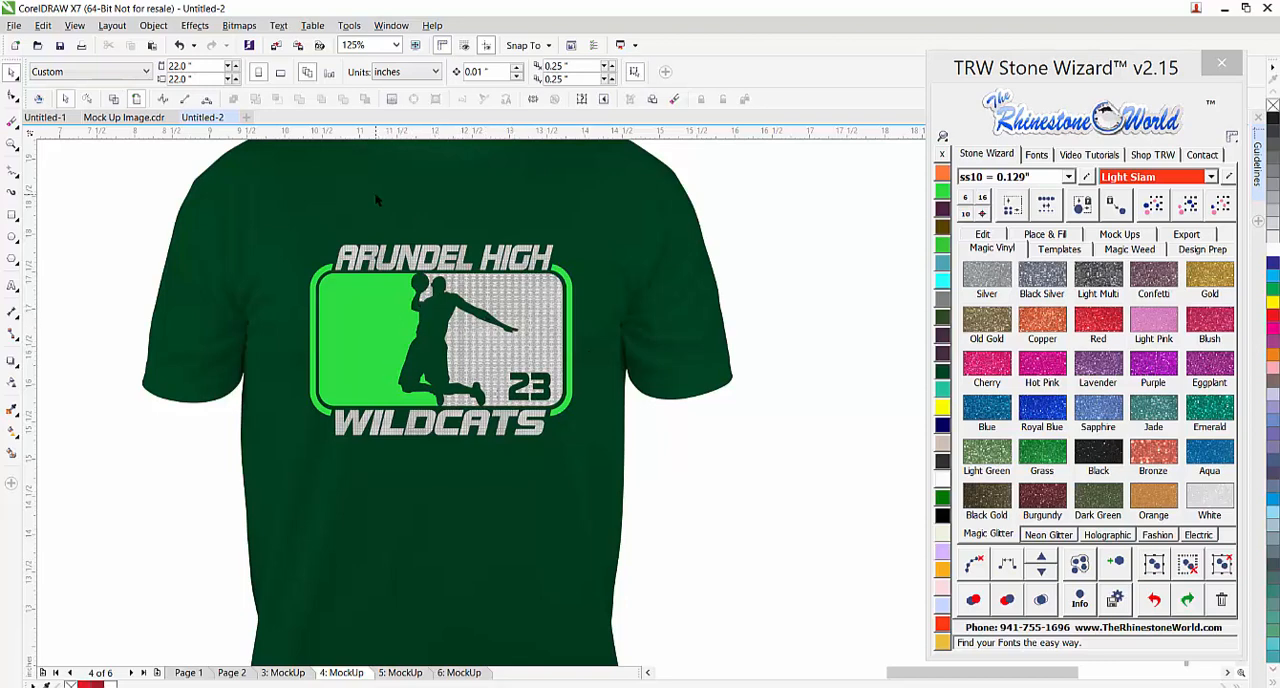
scroll(416, 338, "down", 2)
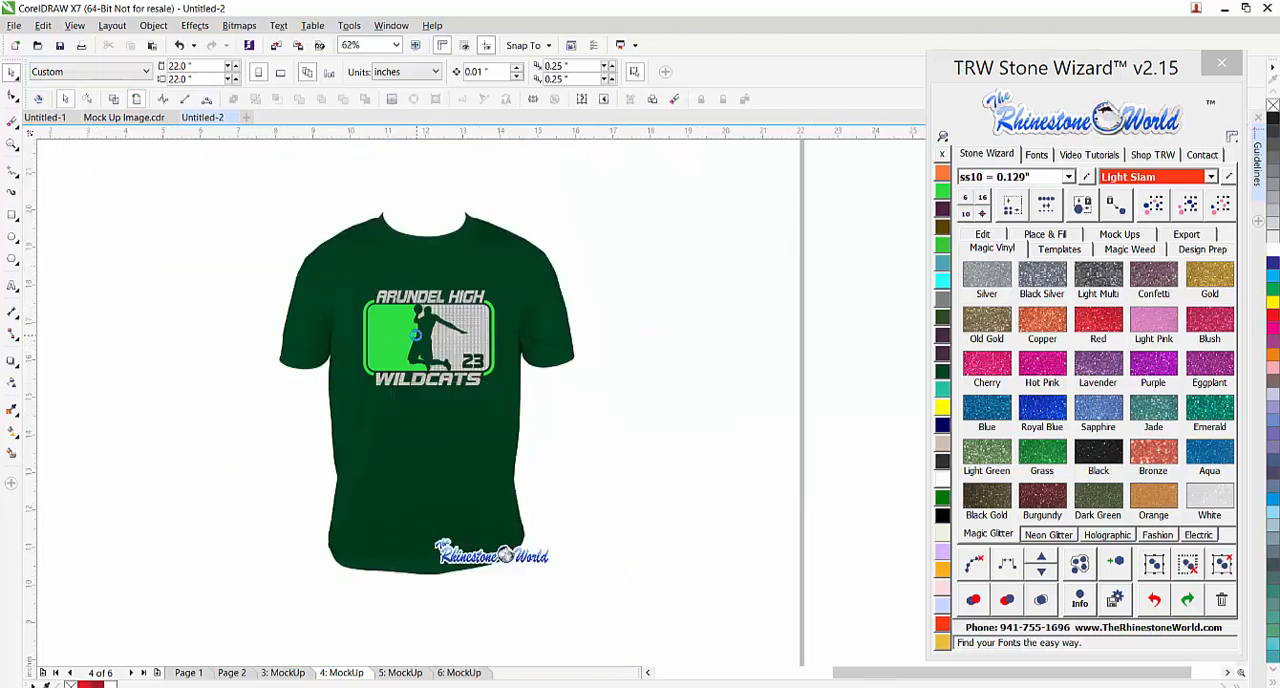
left_click(410, 673)
scroll(441, 330, "up", 2)
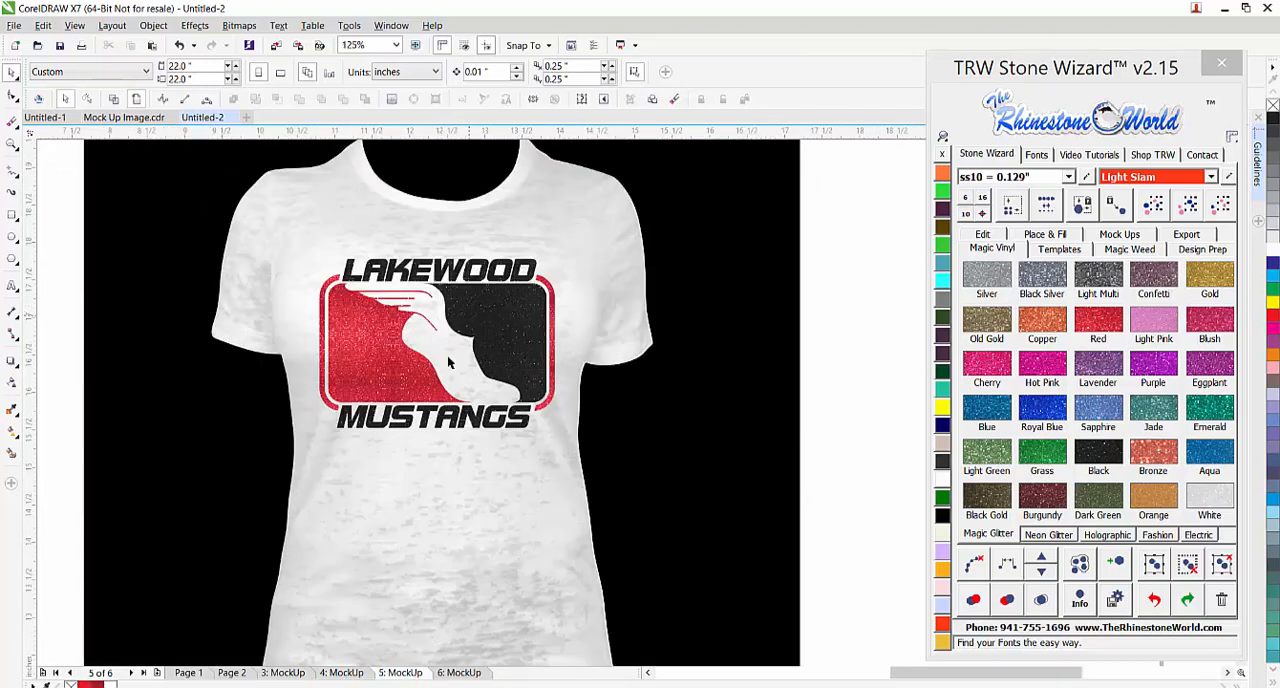
scroll(443, 357, "down", 2)
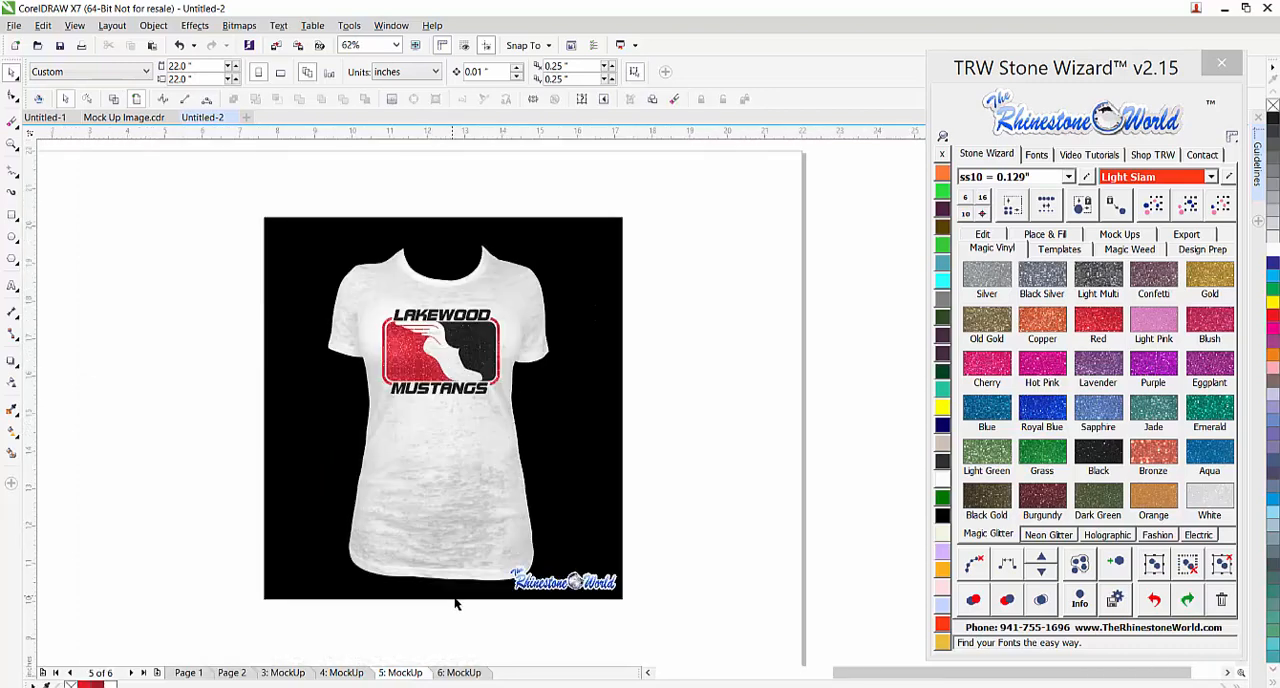
left_click(459, 672)
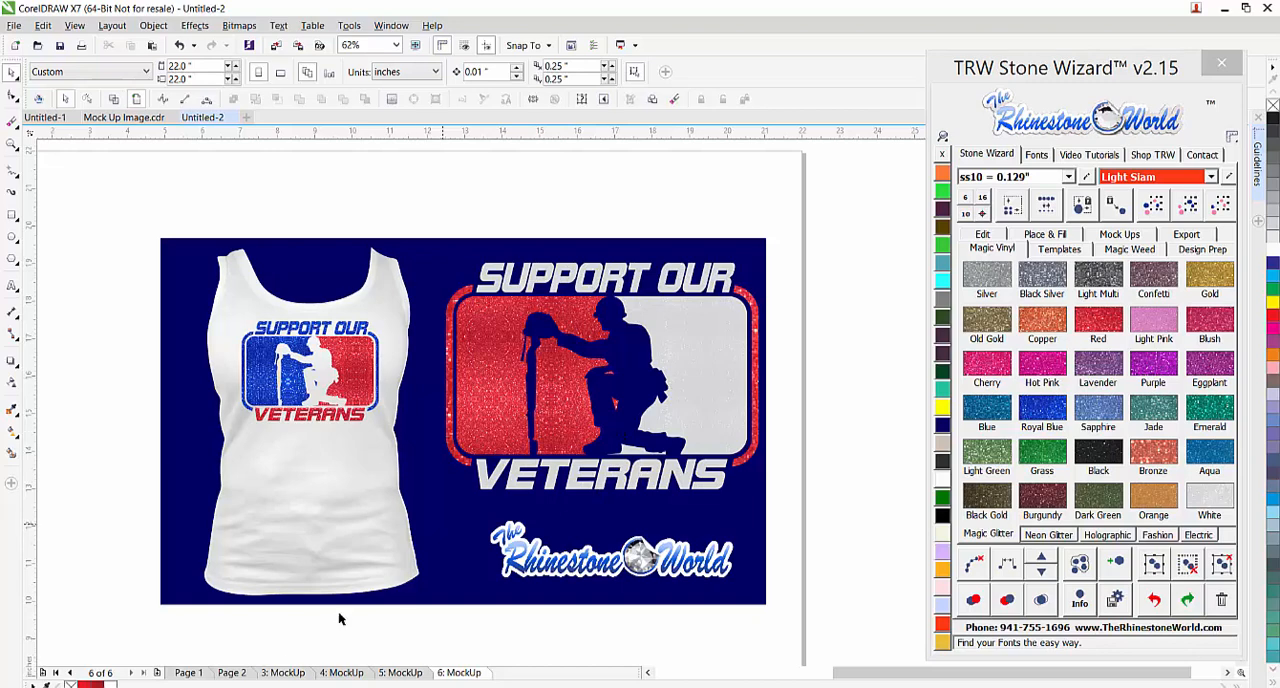
Return to the templates poster on page 1 and examine its template grid and list of sports
left_click(188, 673)
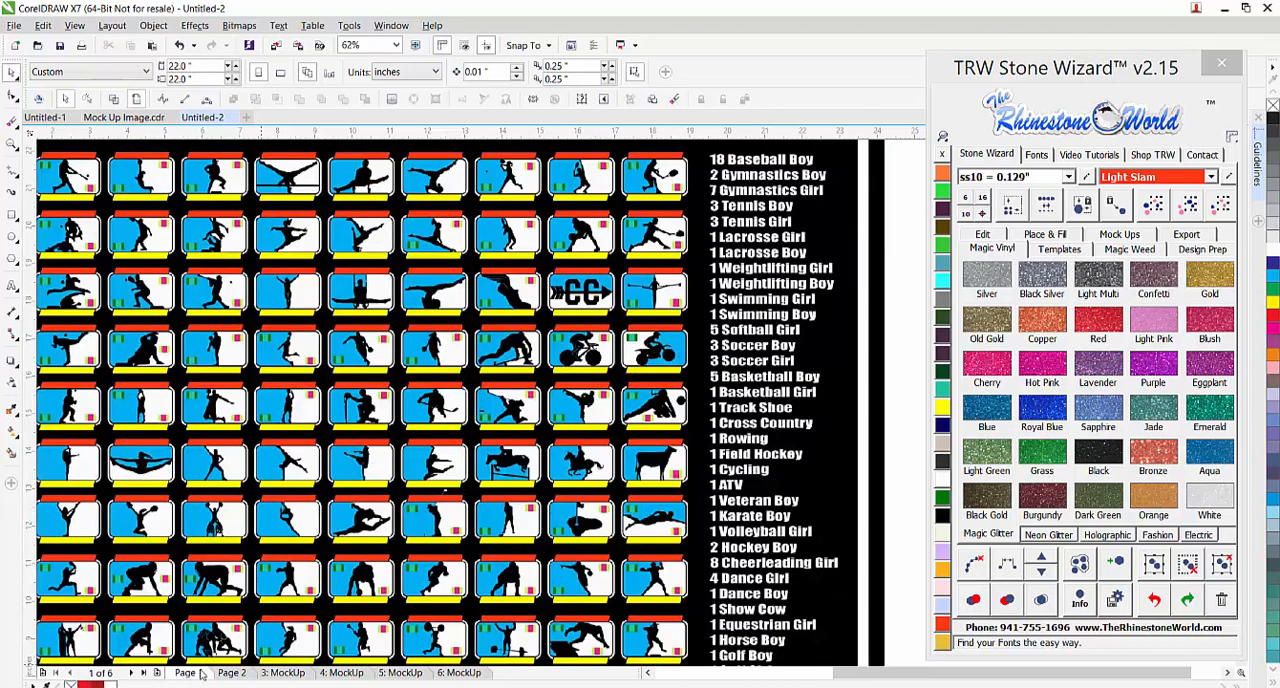
scroll(659, 398, "down", 1)
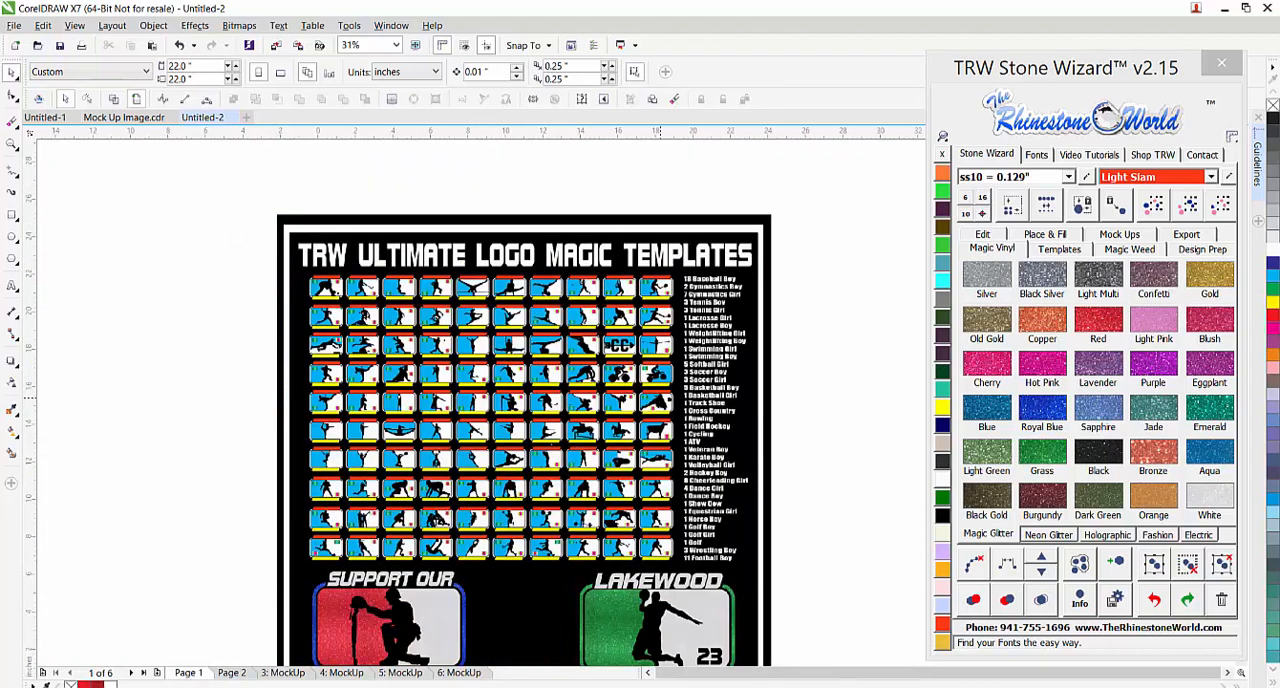
scroll(466, 487, "up", 1)
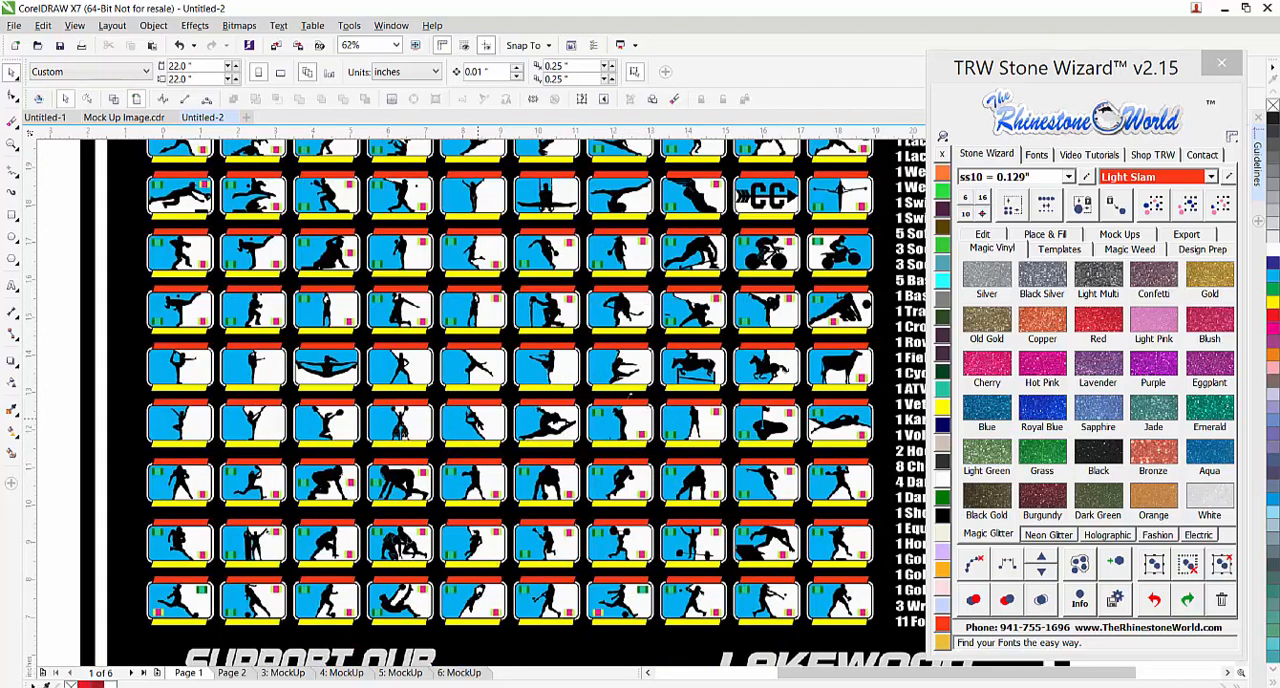
scroll(480, 424, "down", 1)
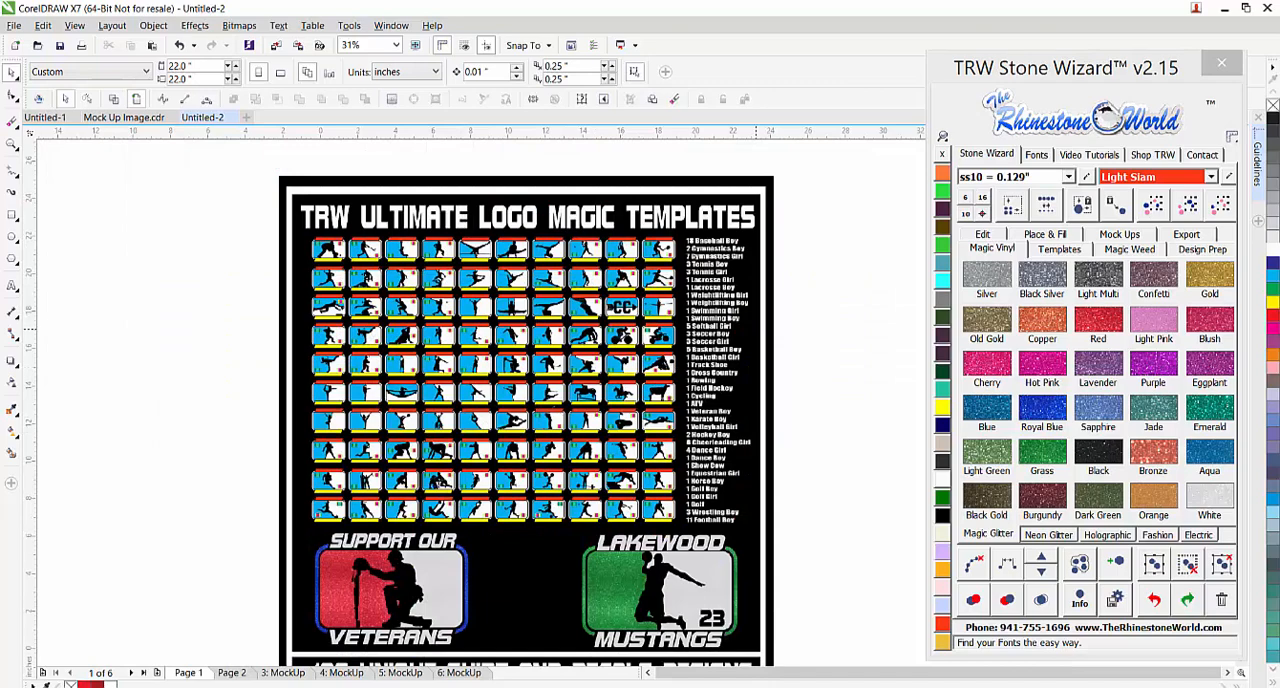
scroll(746, 331, "up", 1)
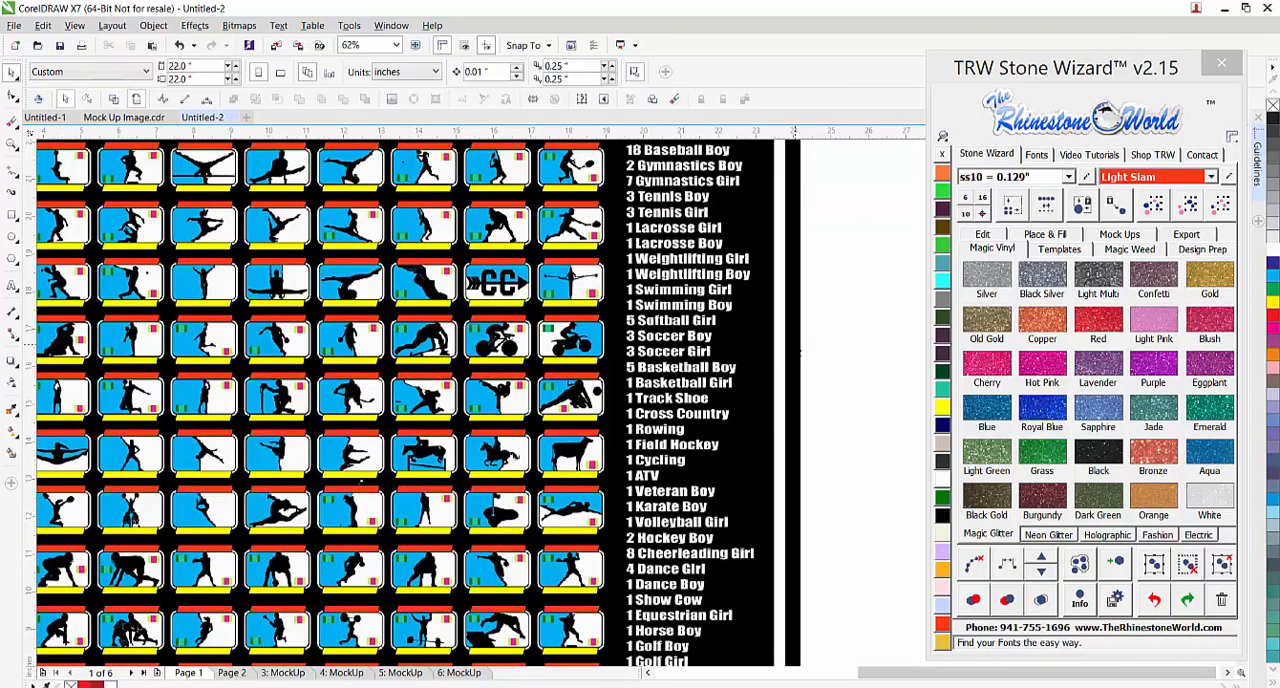
scroll(652, 382, "down", 1)
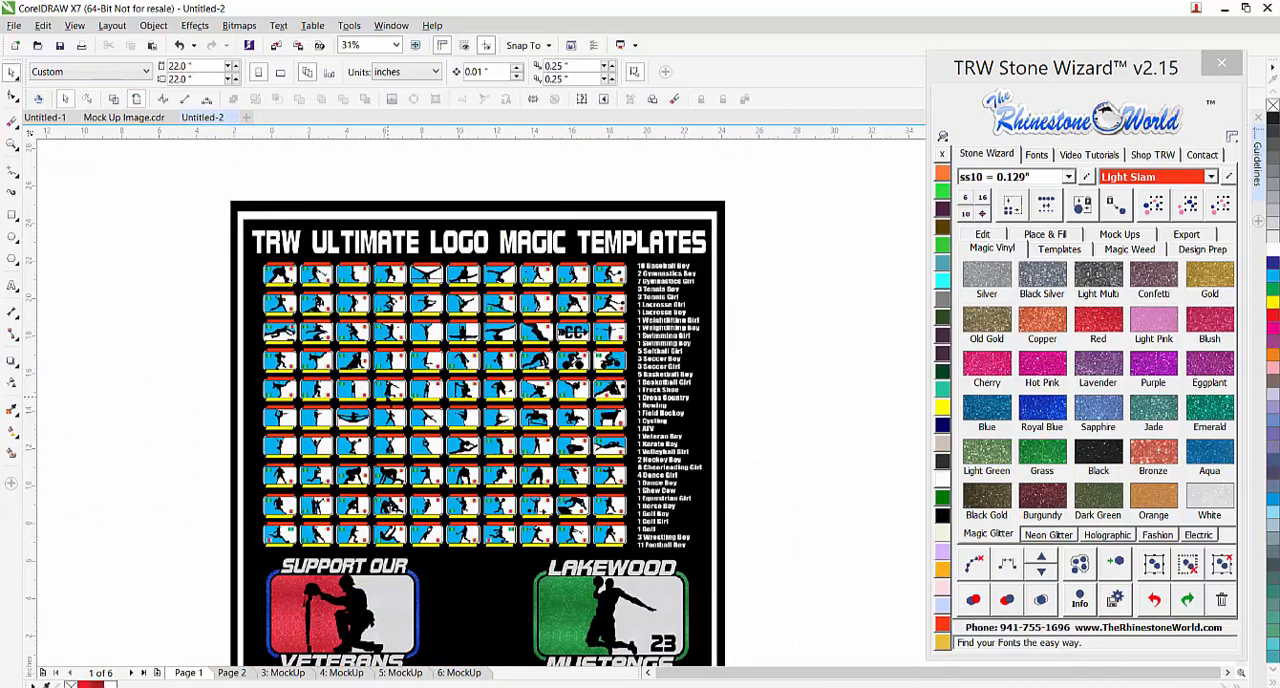
scroll(387, 397, "up", 1)
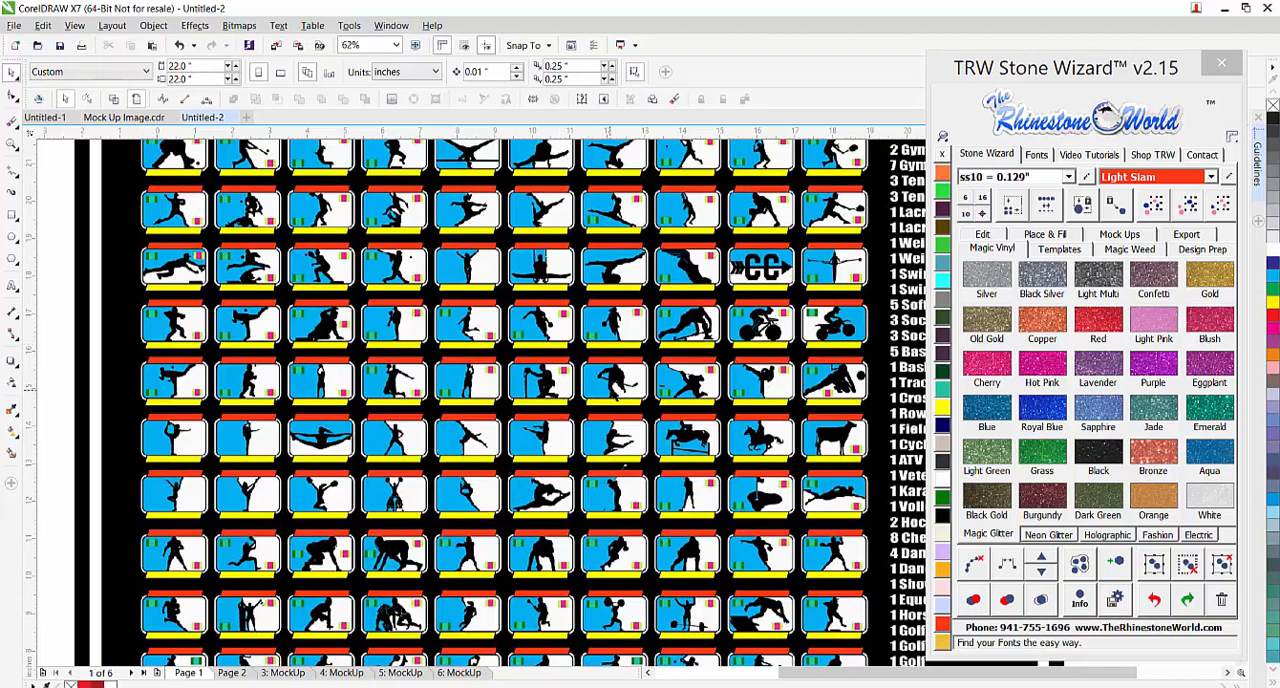
Revisit the Lakewood Mustangs mockup on page 5, then go back through pages 4, 3 and 2
left_click(406, 678)
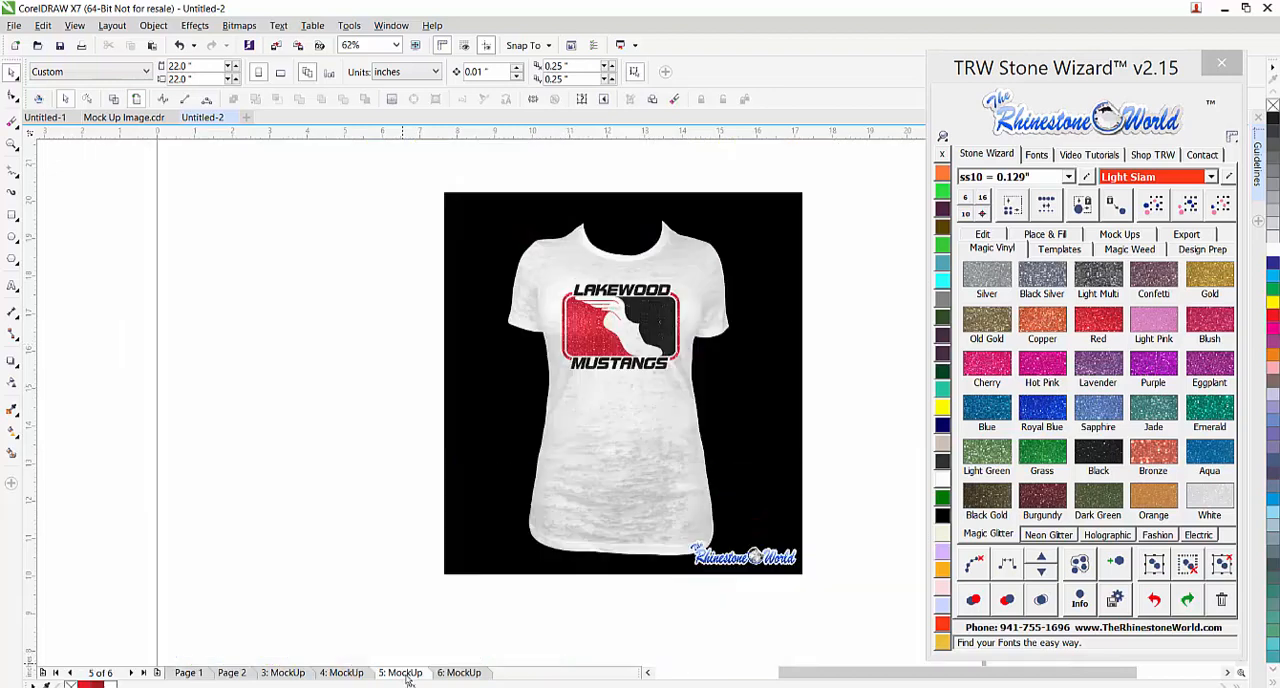
scroll(669, 320, "up", 3)
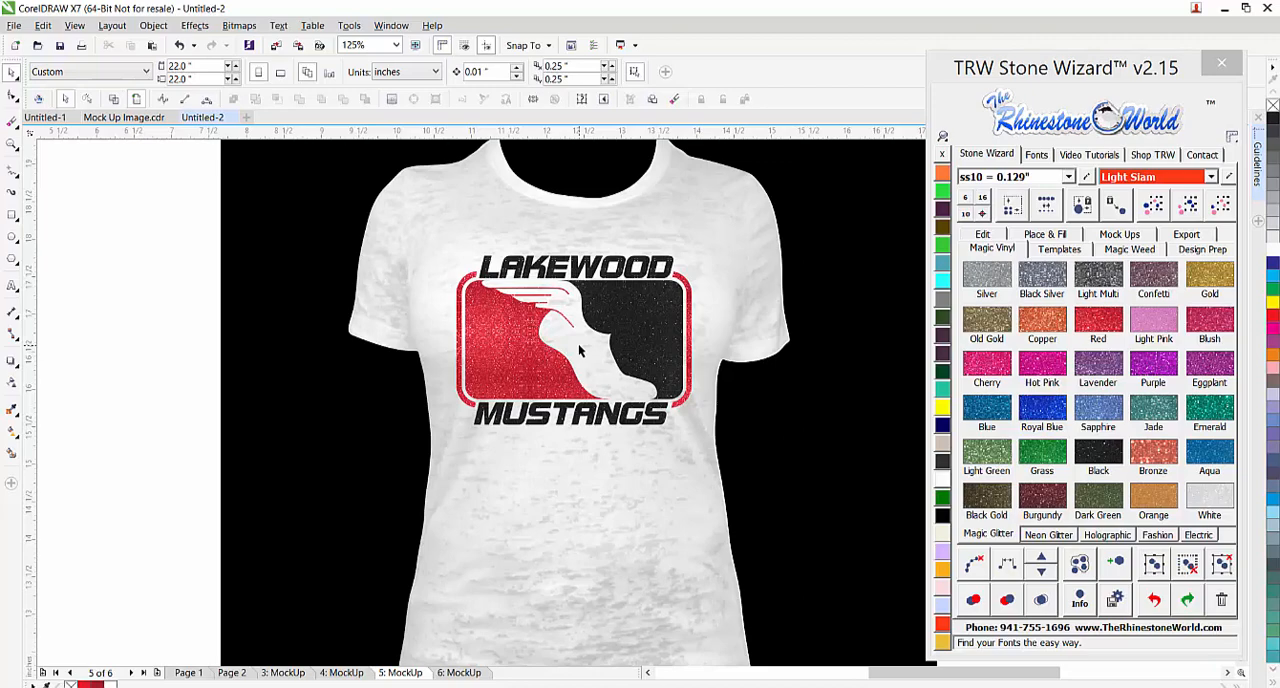
left_click(341, 673)
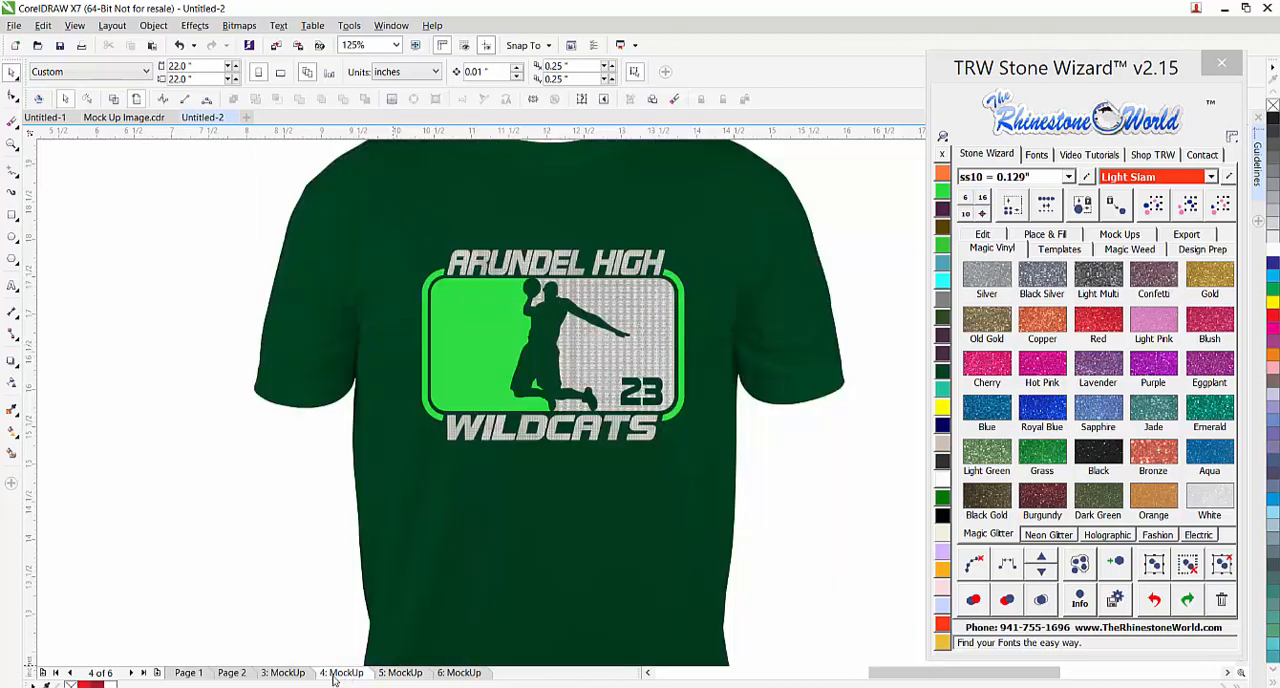
left_click(283, 673)
left_click(232, 673)
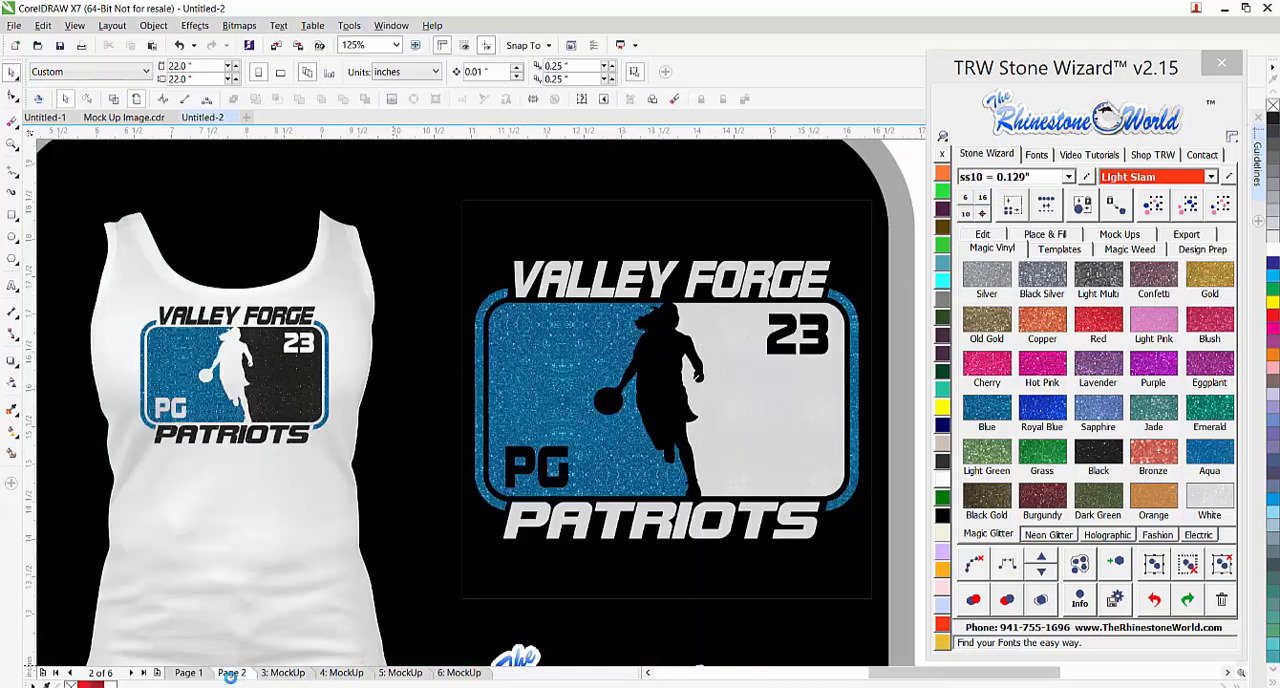
View the page 1 poster again, inspecting the basketball templates up close and then the whole poster
left_click(190, 673)
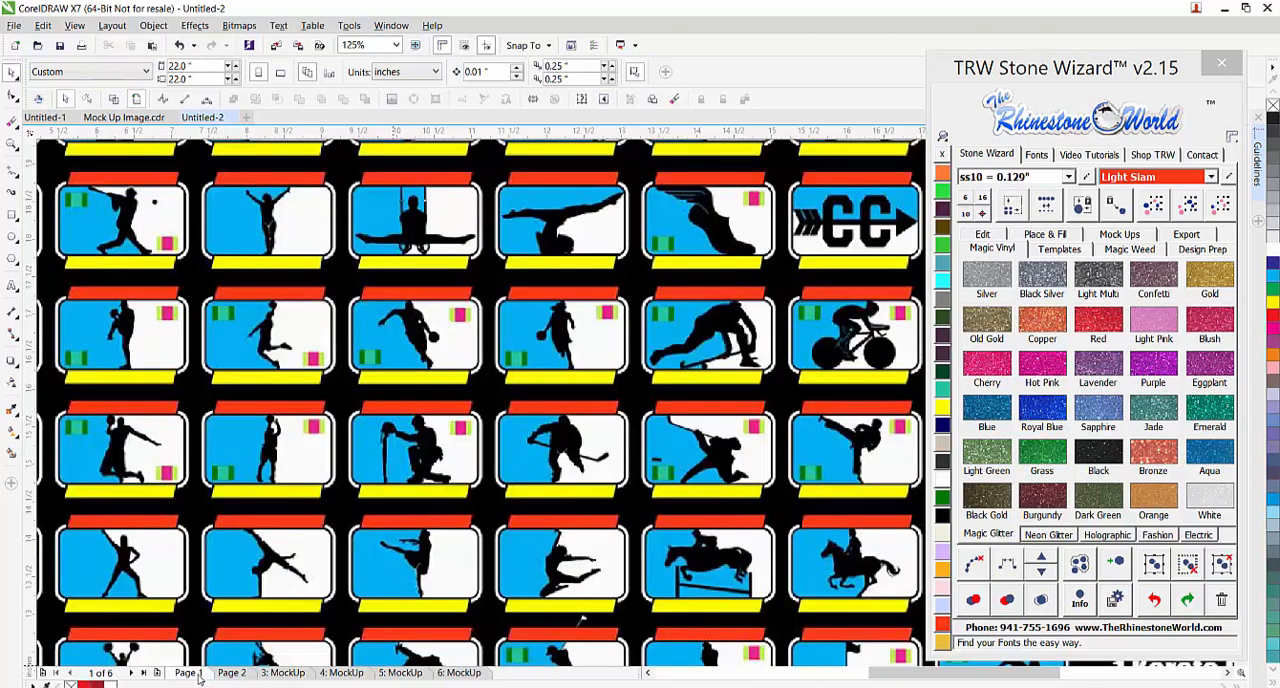
scroll(568, 540, "down", 5)
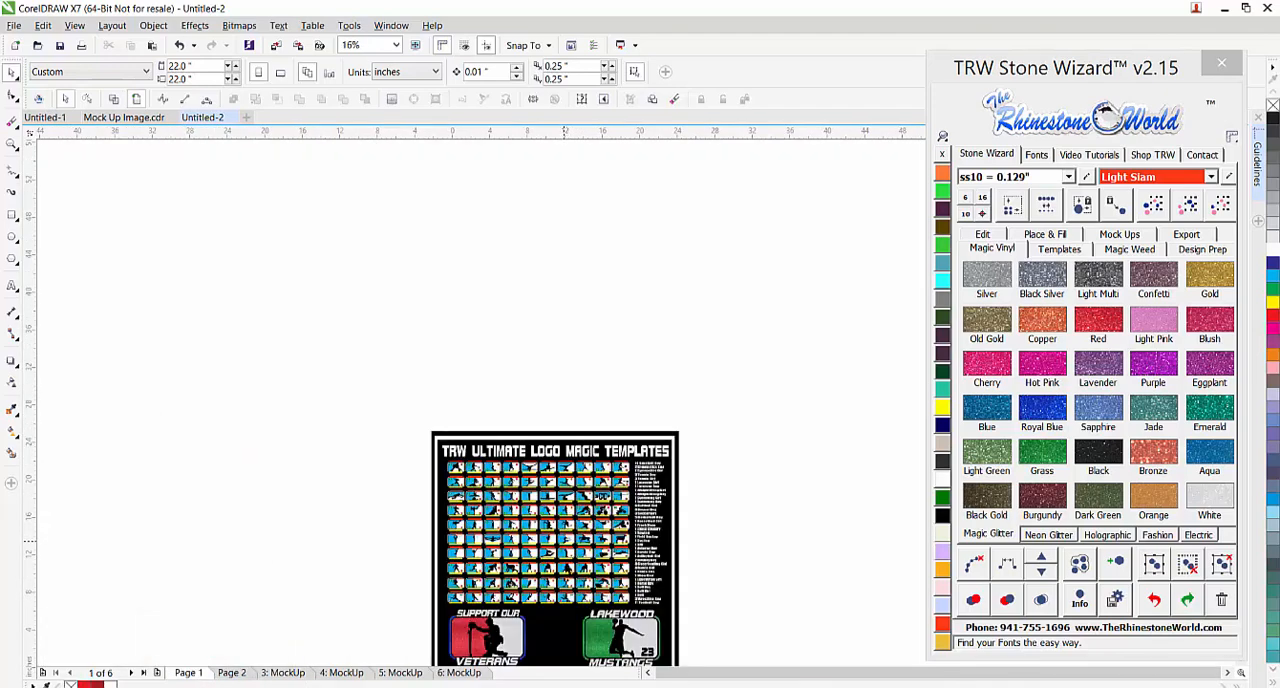
scroll(567, 568, "up", 2)
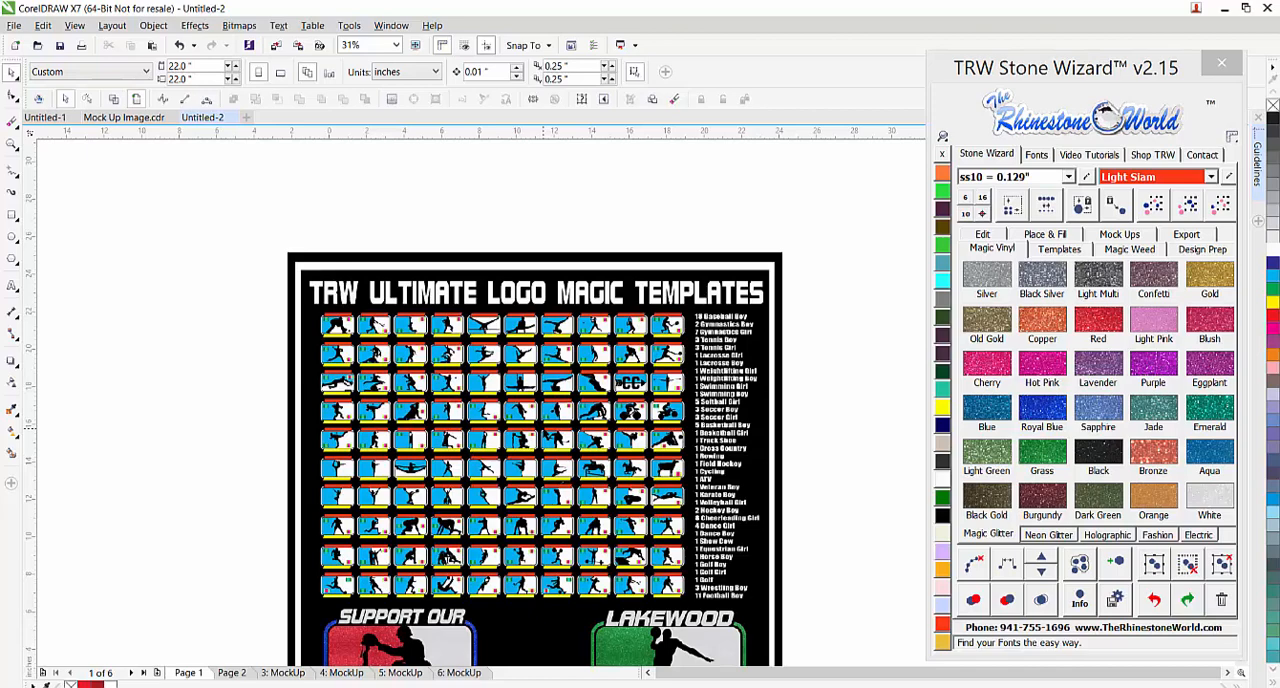
scroll(545, 442, "up", 2)
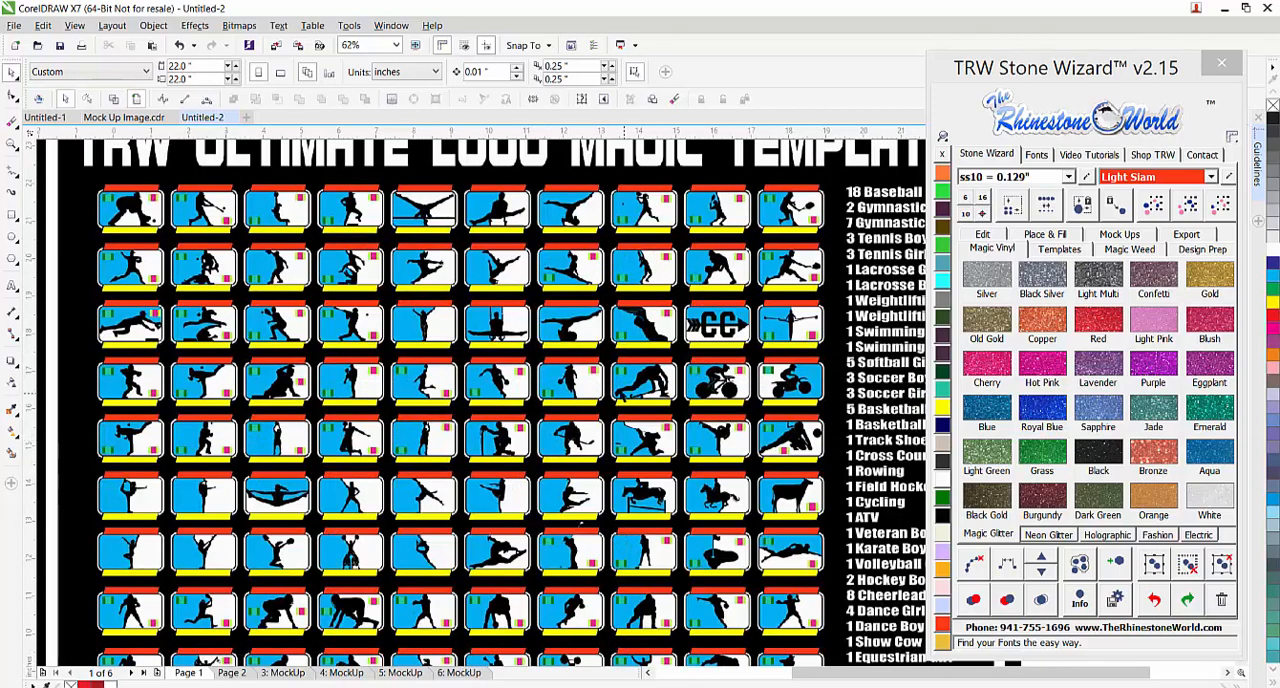
scroll(601, 378, "up", 2)
scroll(594, 371, "up", 2)
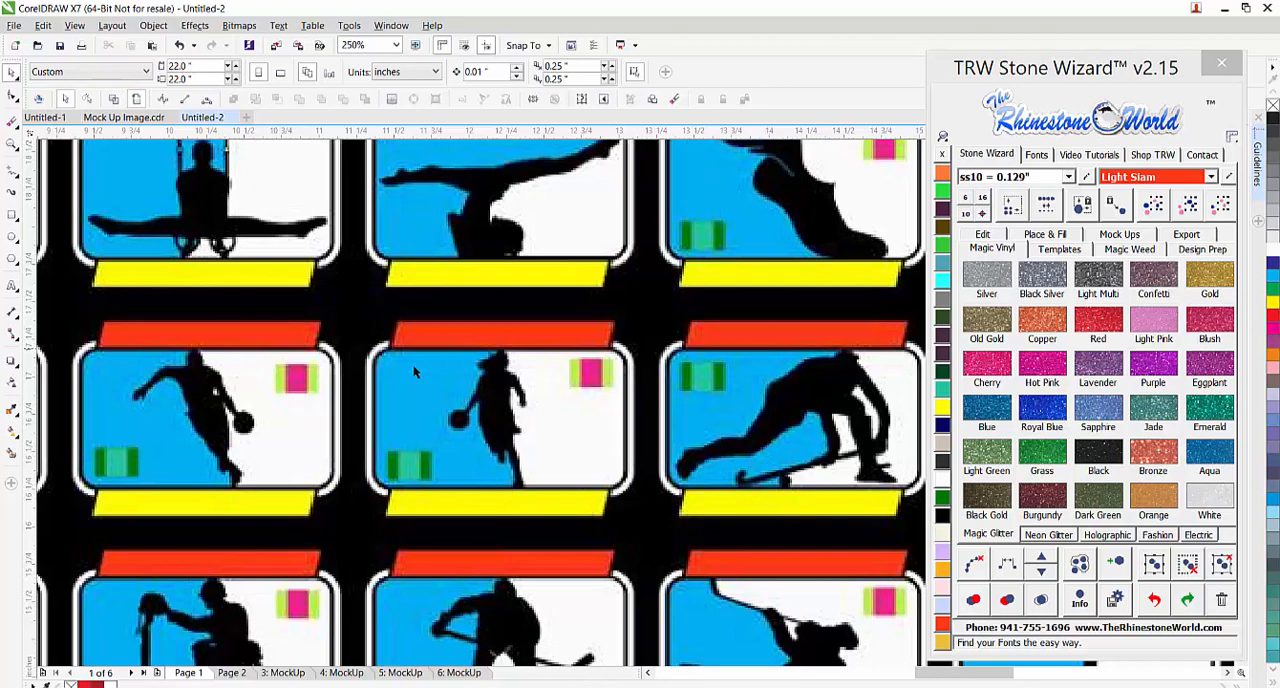
scroll(433, 398, "down", 7)
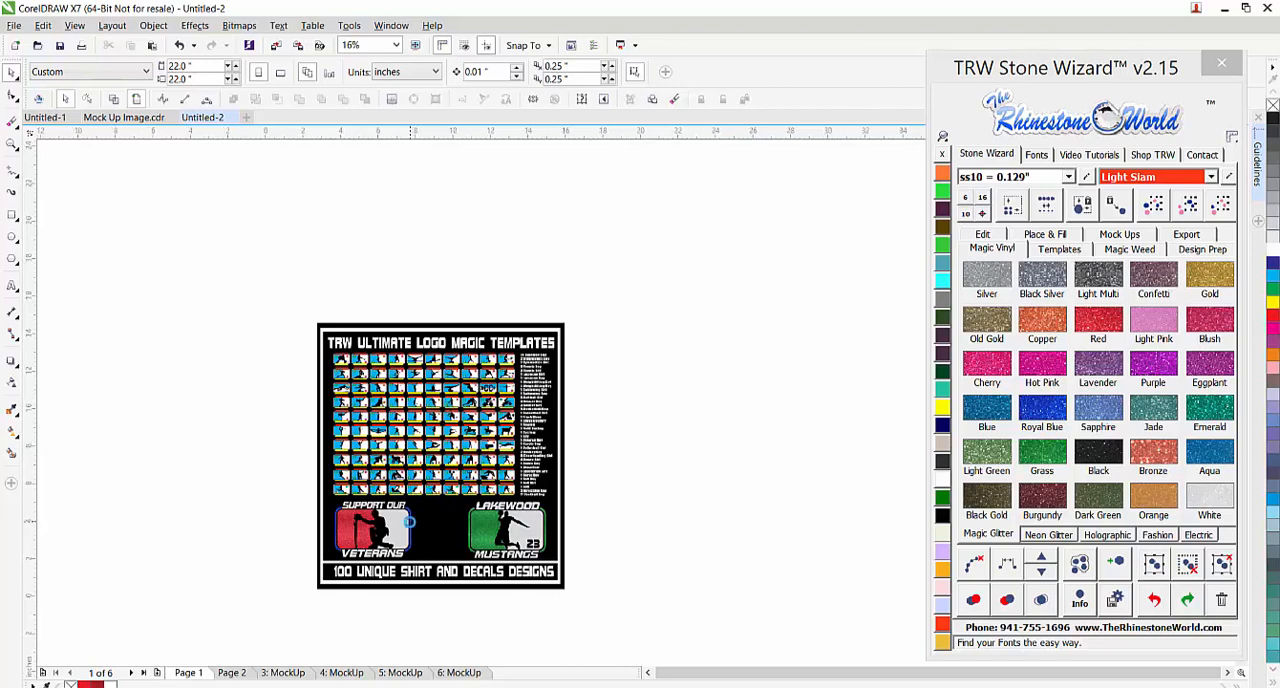
scroll(408, 520, "up", 2)
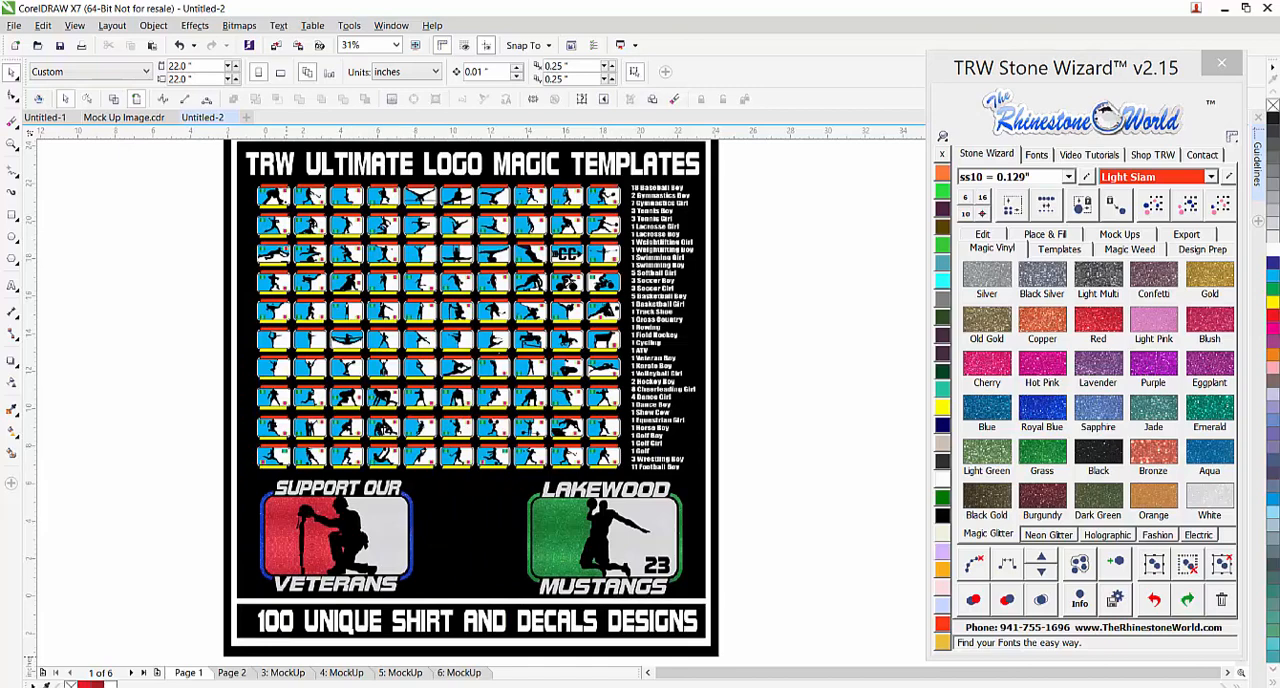
Switch to the Rhinestone World store in Chrome, maximize the window and open the Design Download Files category
key("alt+Tab")
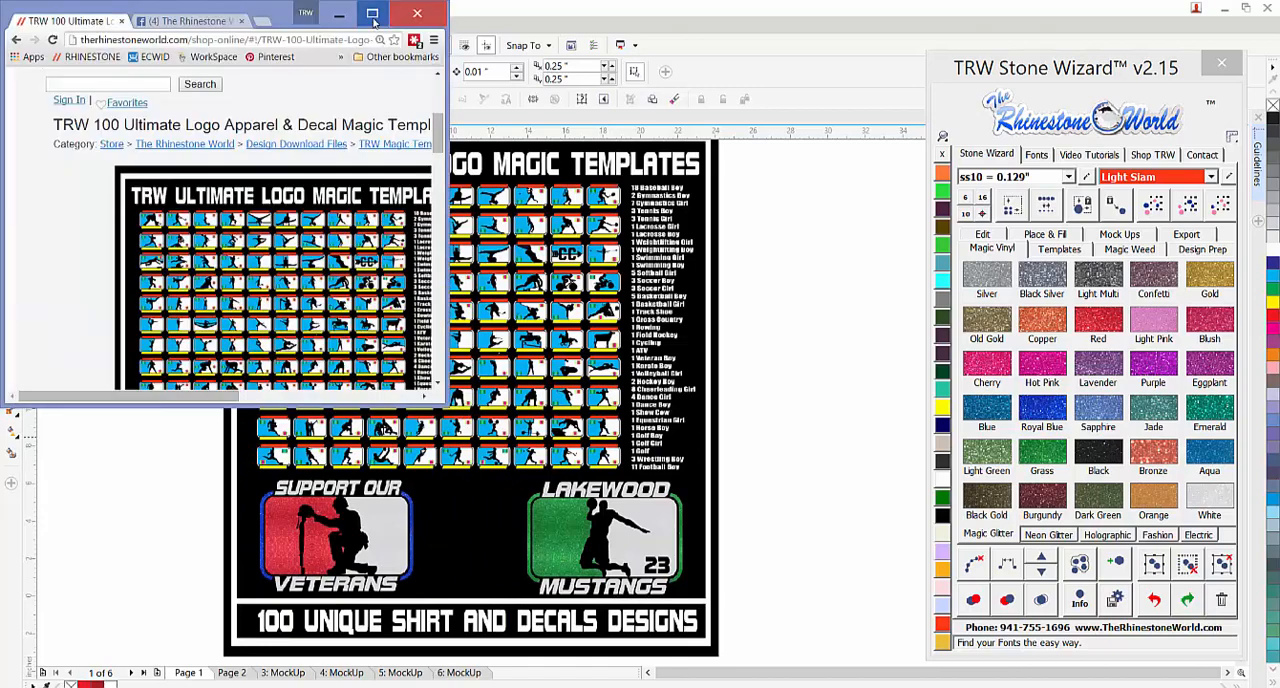
left_click(372, 14)
scroll(258, 300, "up", 2)
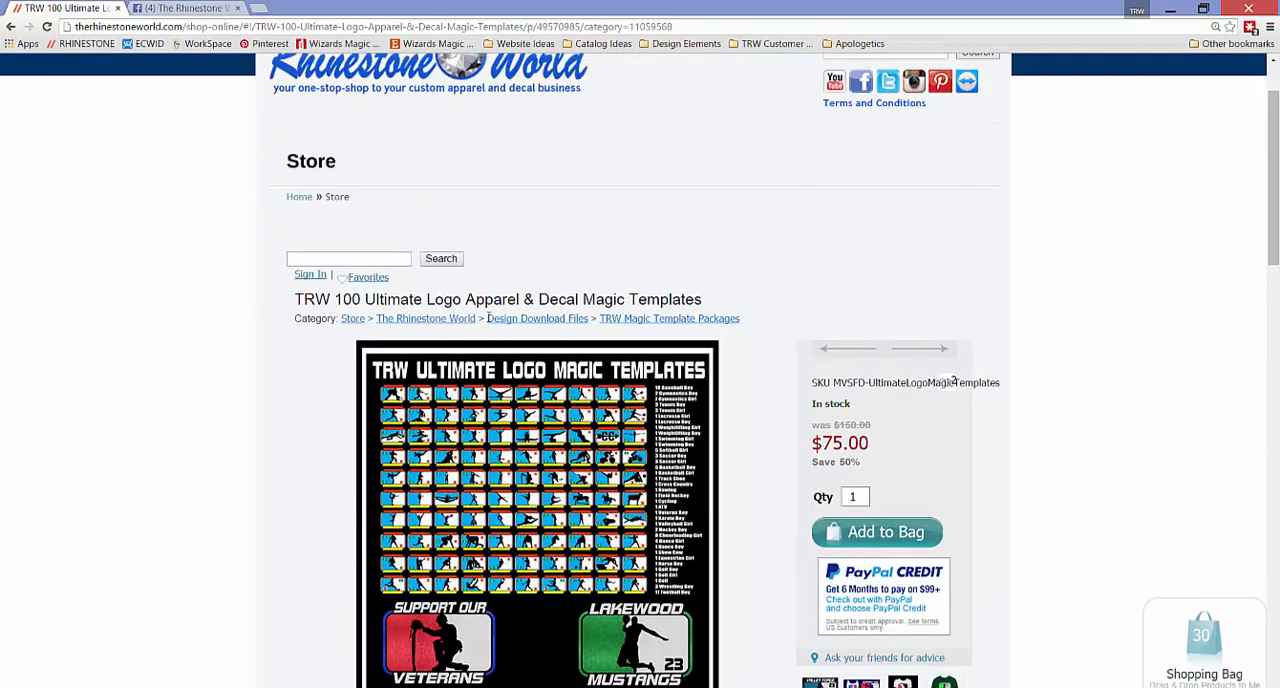
left_click(528, 320)
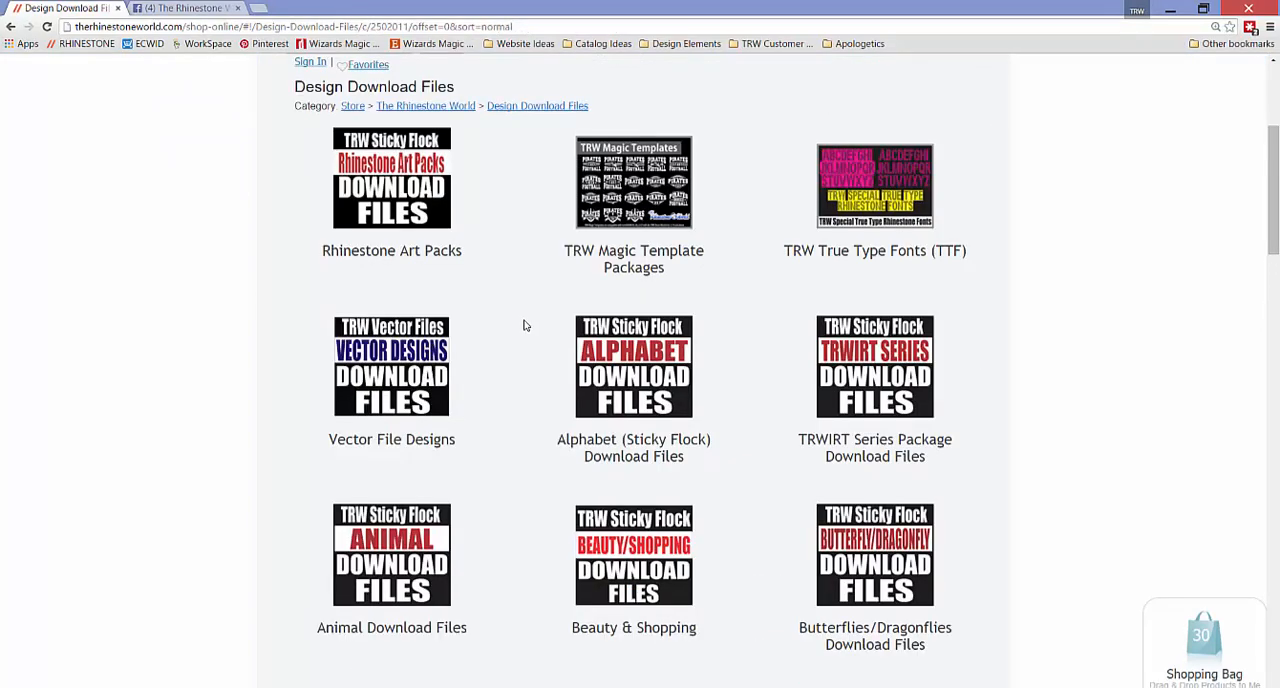
Browse from the store's individual design downloads through TRW Magic Template Packages to the TRW 100 Ultimate Logo Apparel & Decal Magic Templates product page
scroll(510, 280, "up", 3)
mouse_move(484, 100)
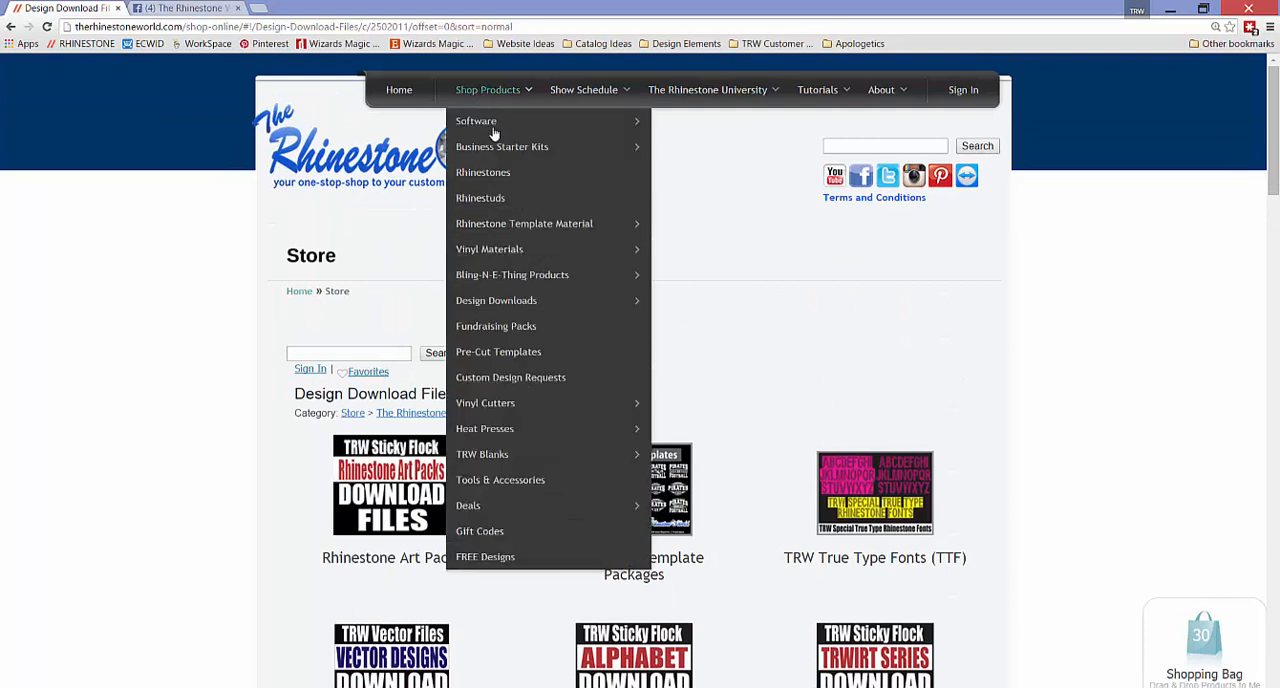
mouse_move(545, 303)
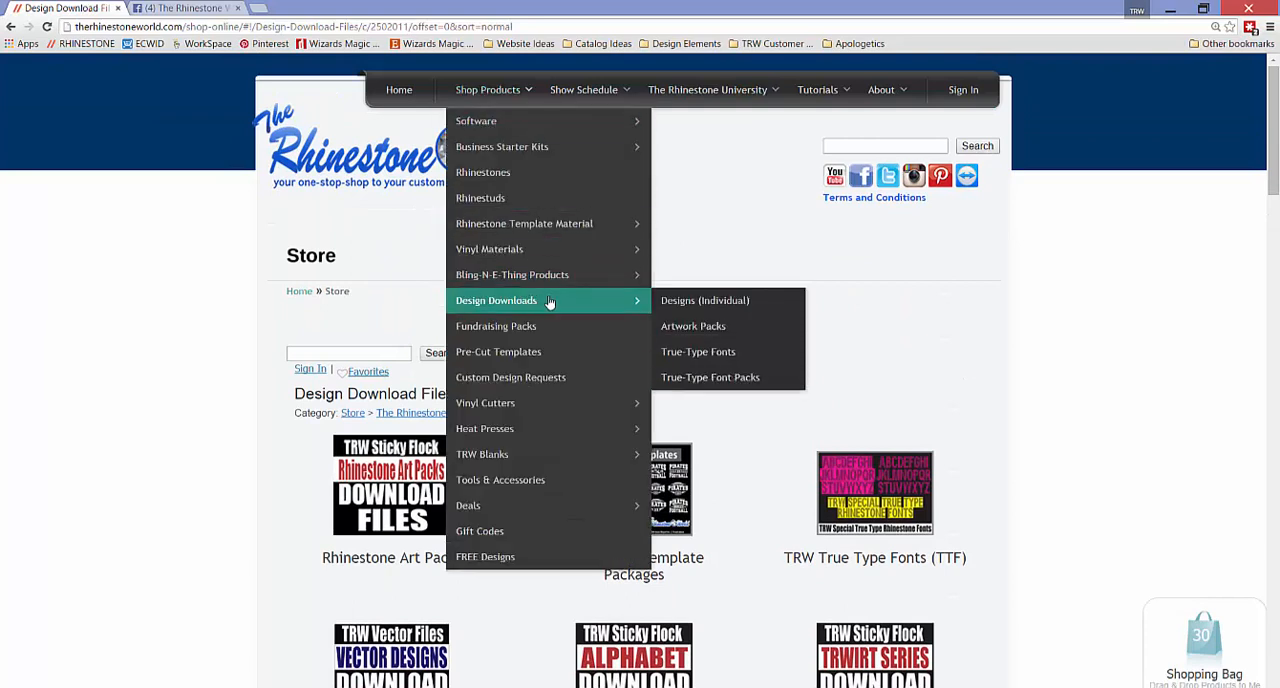
left_click(680, 303)
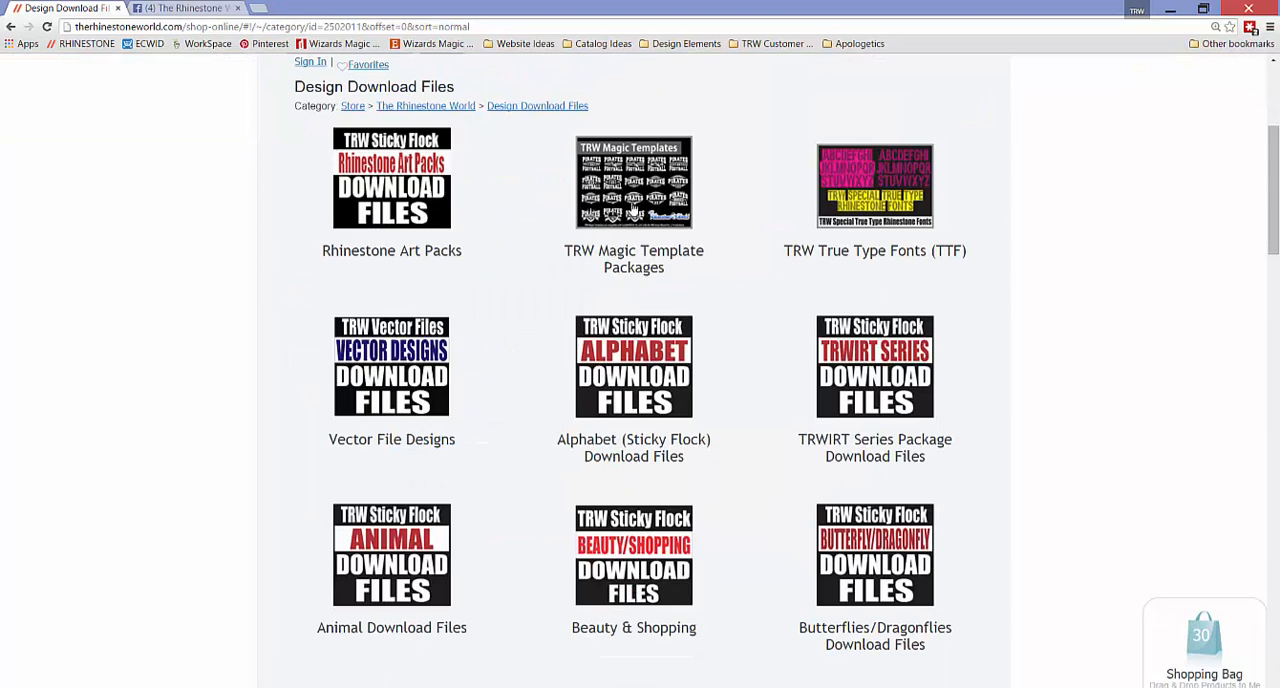
left_click(633, 212)
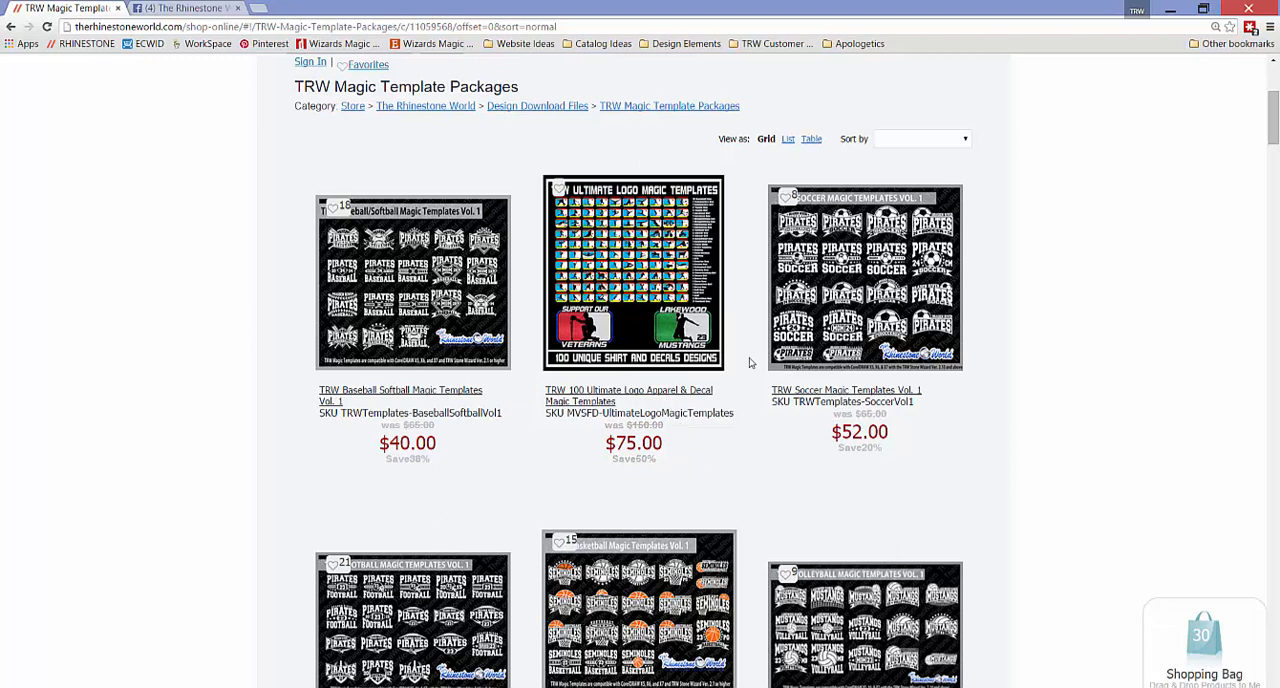
left_click(624, 306)
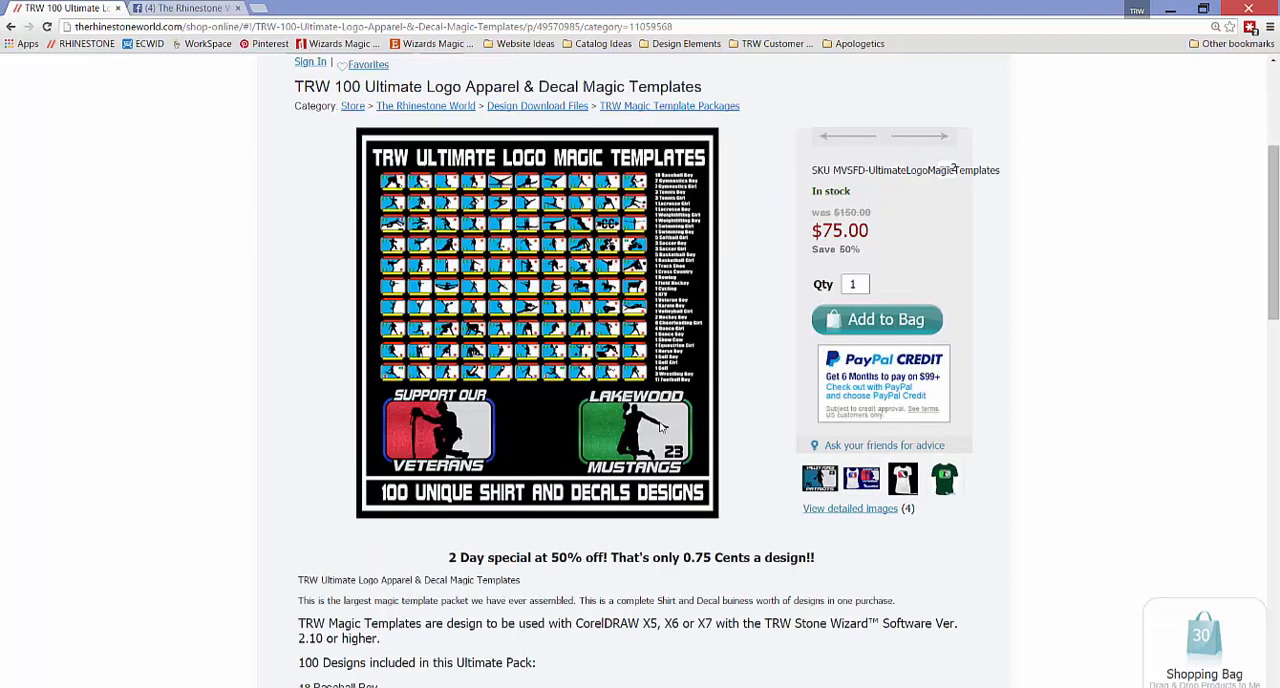